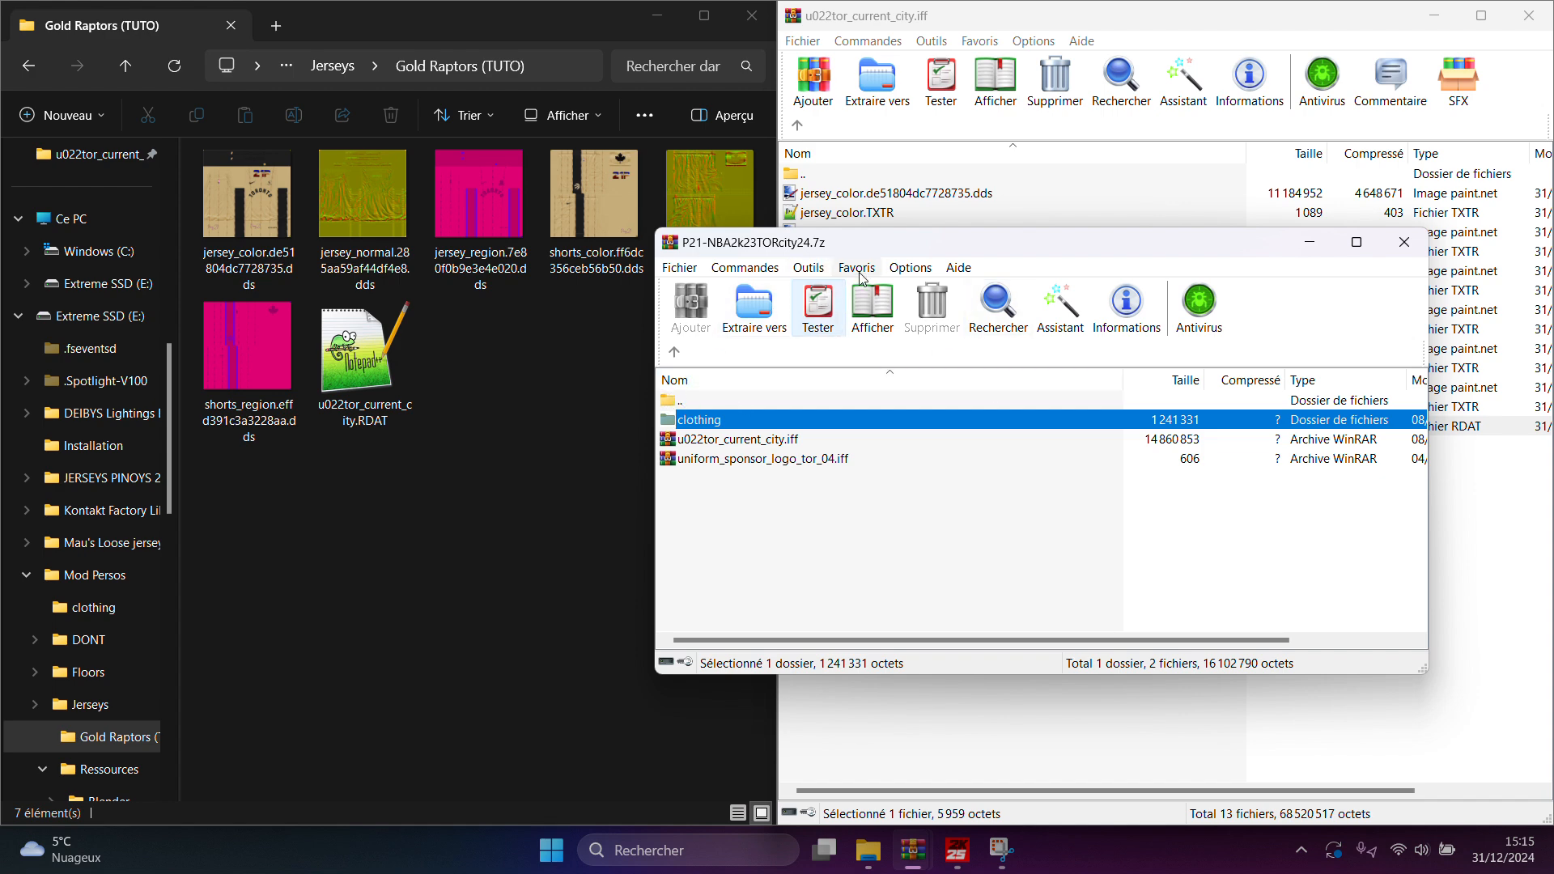
# Open the clothing folder in the P21-NBA2k23TORcity24.7z archive and examine the names of its font and tweak files
pyautogui.moveTo(918, 243); pyautogui.dragTo(728, 242)
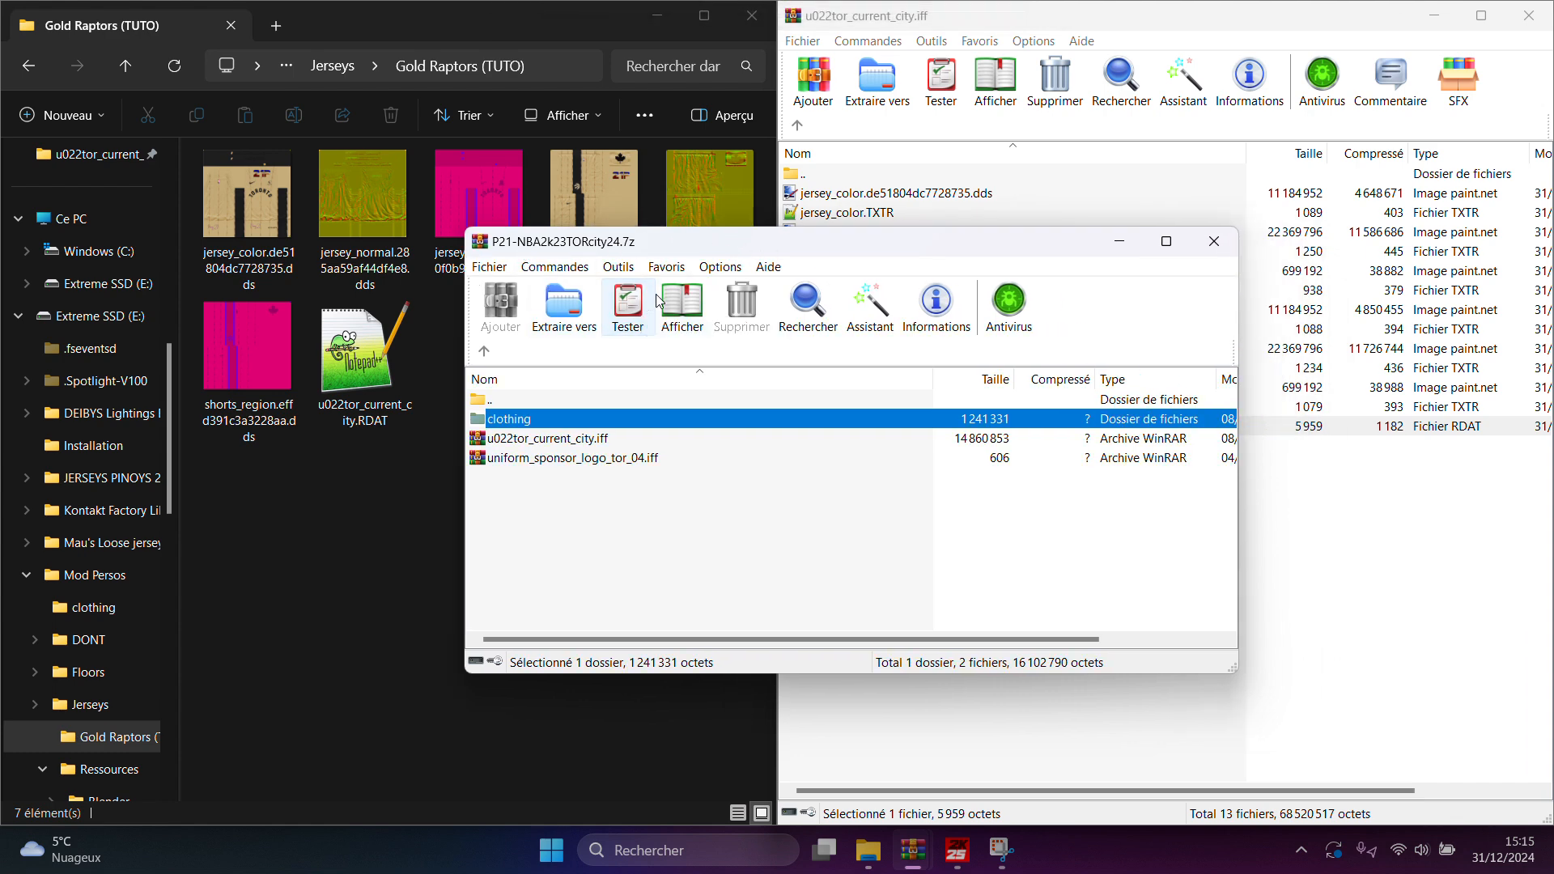
pyautogui.click(530, 438)
pyautogui.doubleClick(516, 420)
pyautogui.click(661, 423)
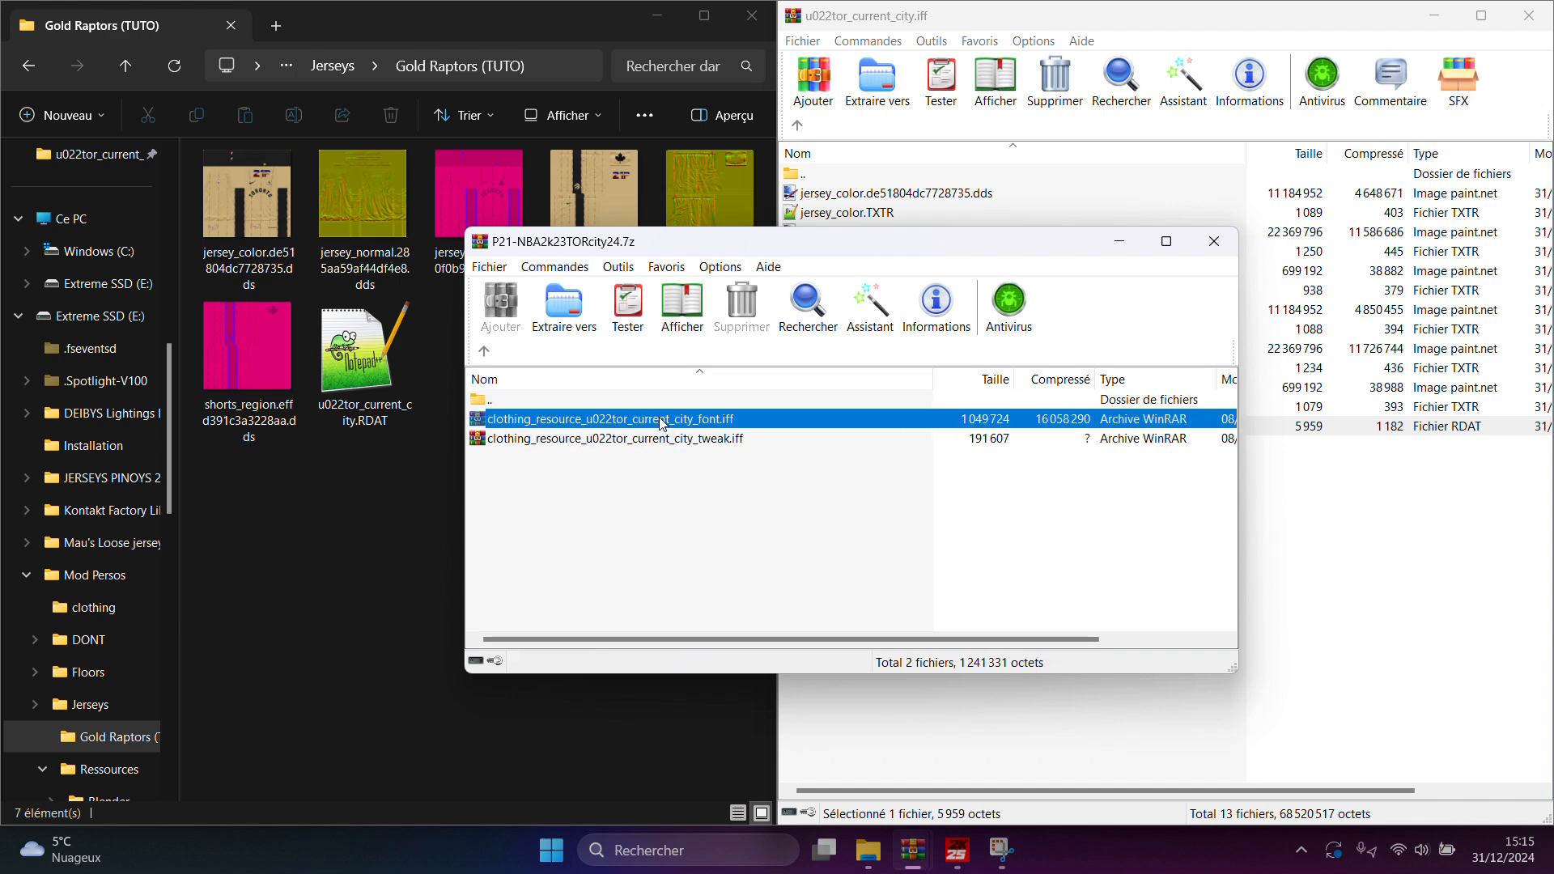
pyautogui.click(709, 447)
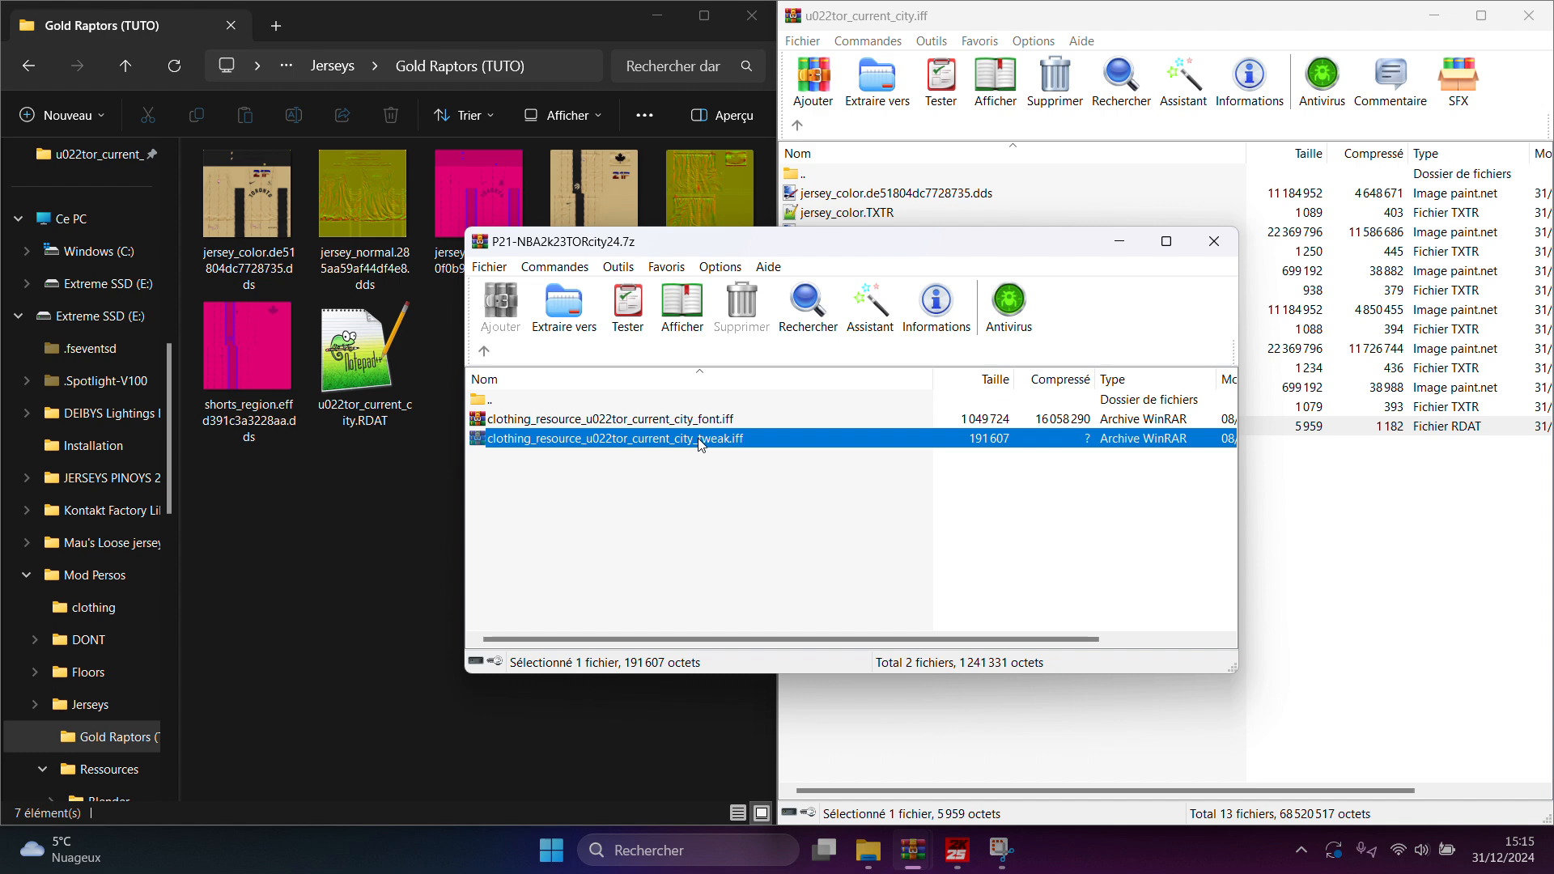
pyautogui.click(706, 421)
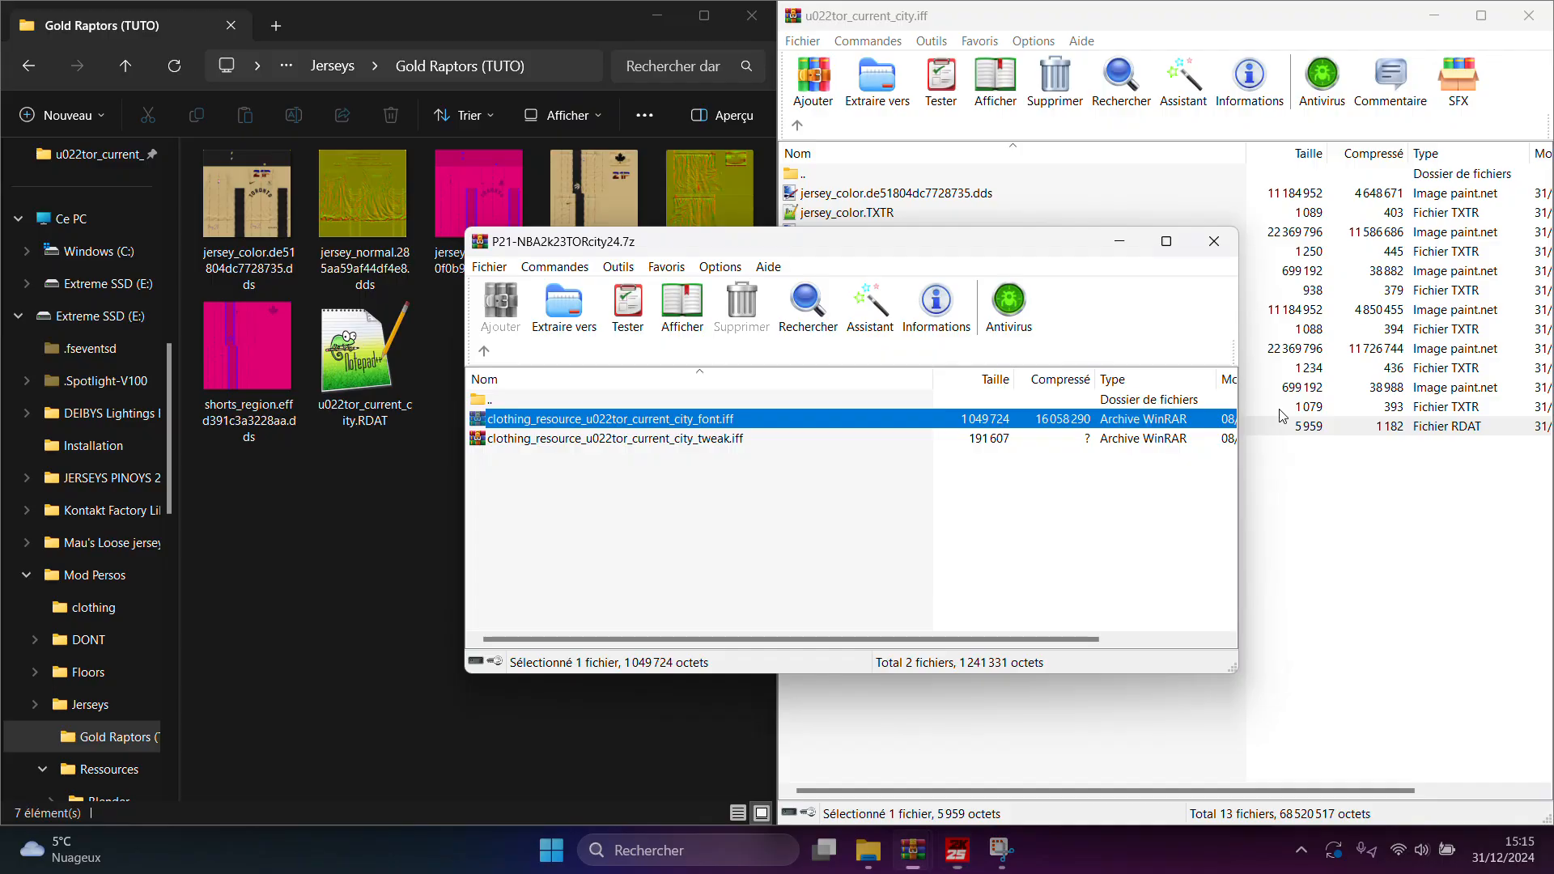
# Open clothing_resource_u022tor_current_city_font.iff, inspect its font_number_color texture in paint.net, and close the image
pyautogui.doubleClick(709, 420)
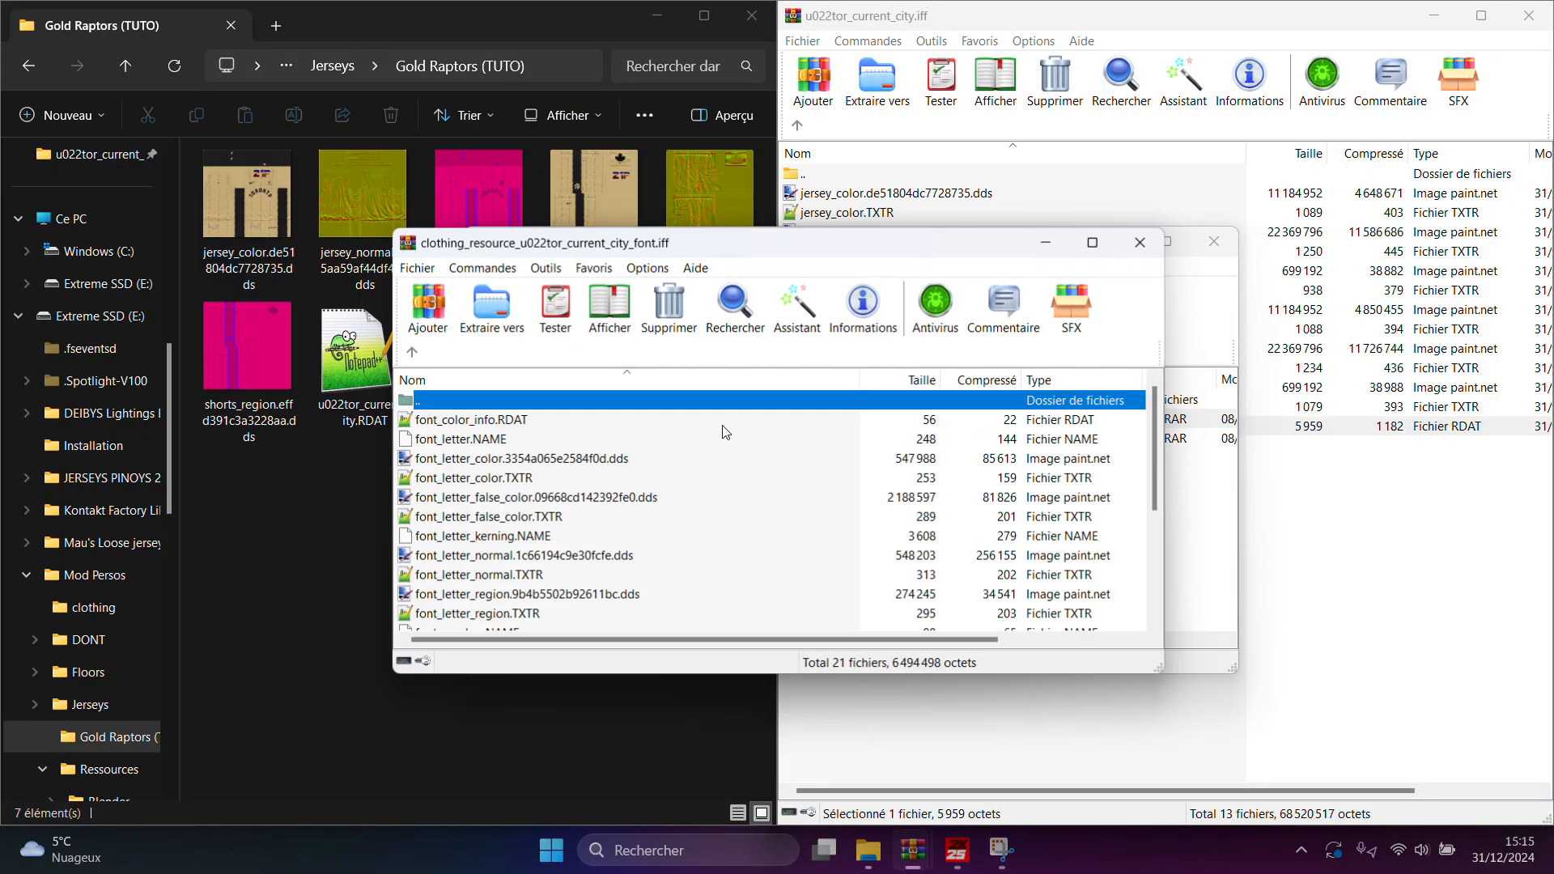
pyautogui.scroll(-3, 558, 566)
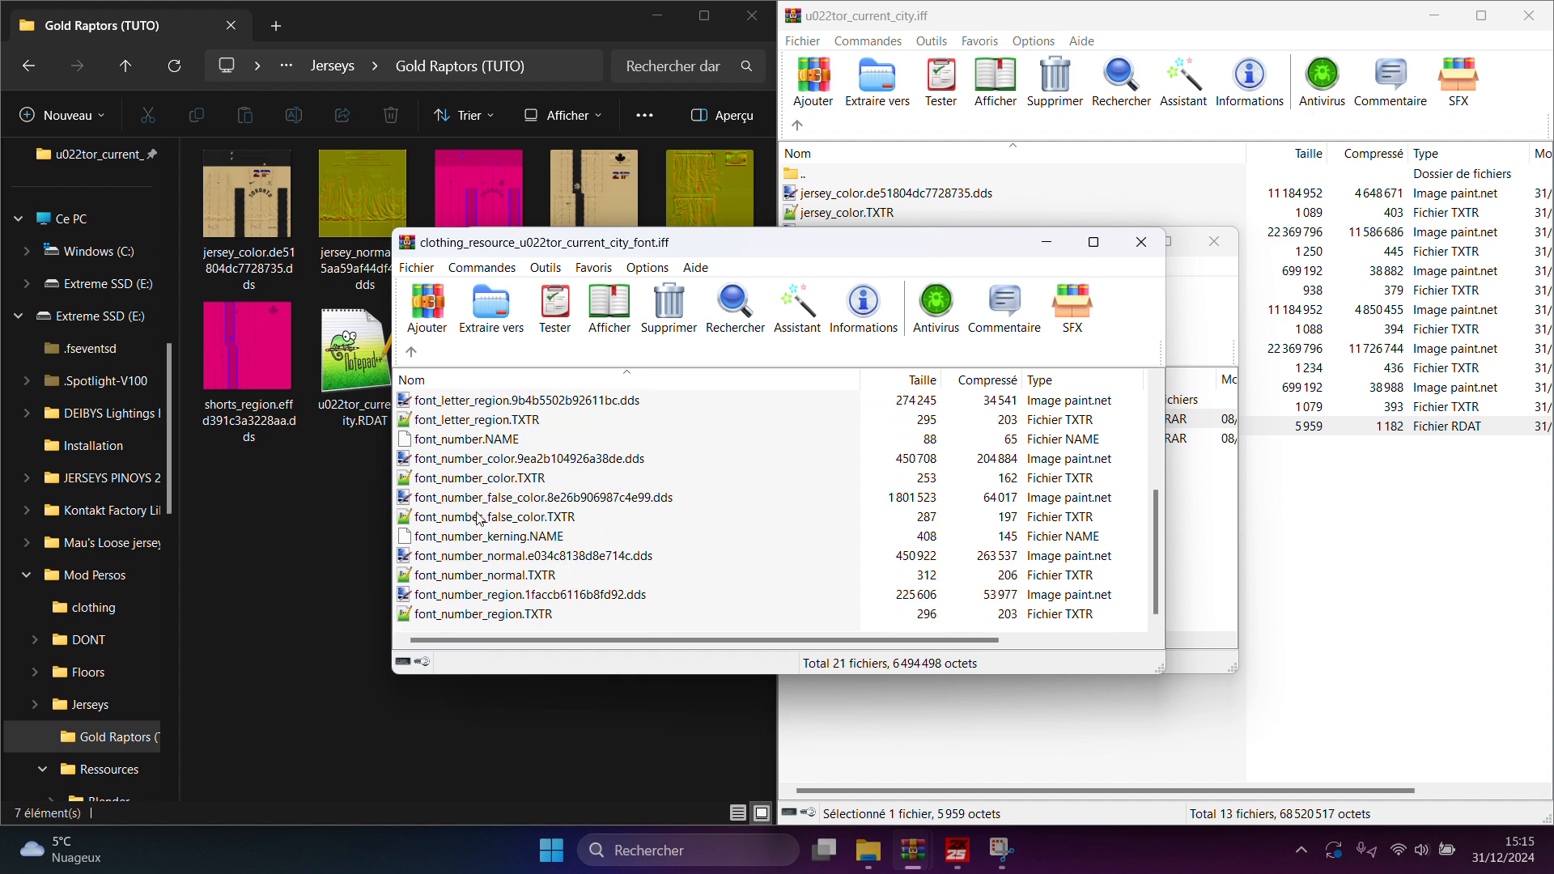
pyautogui.click(487, 460)
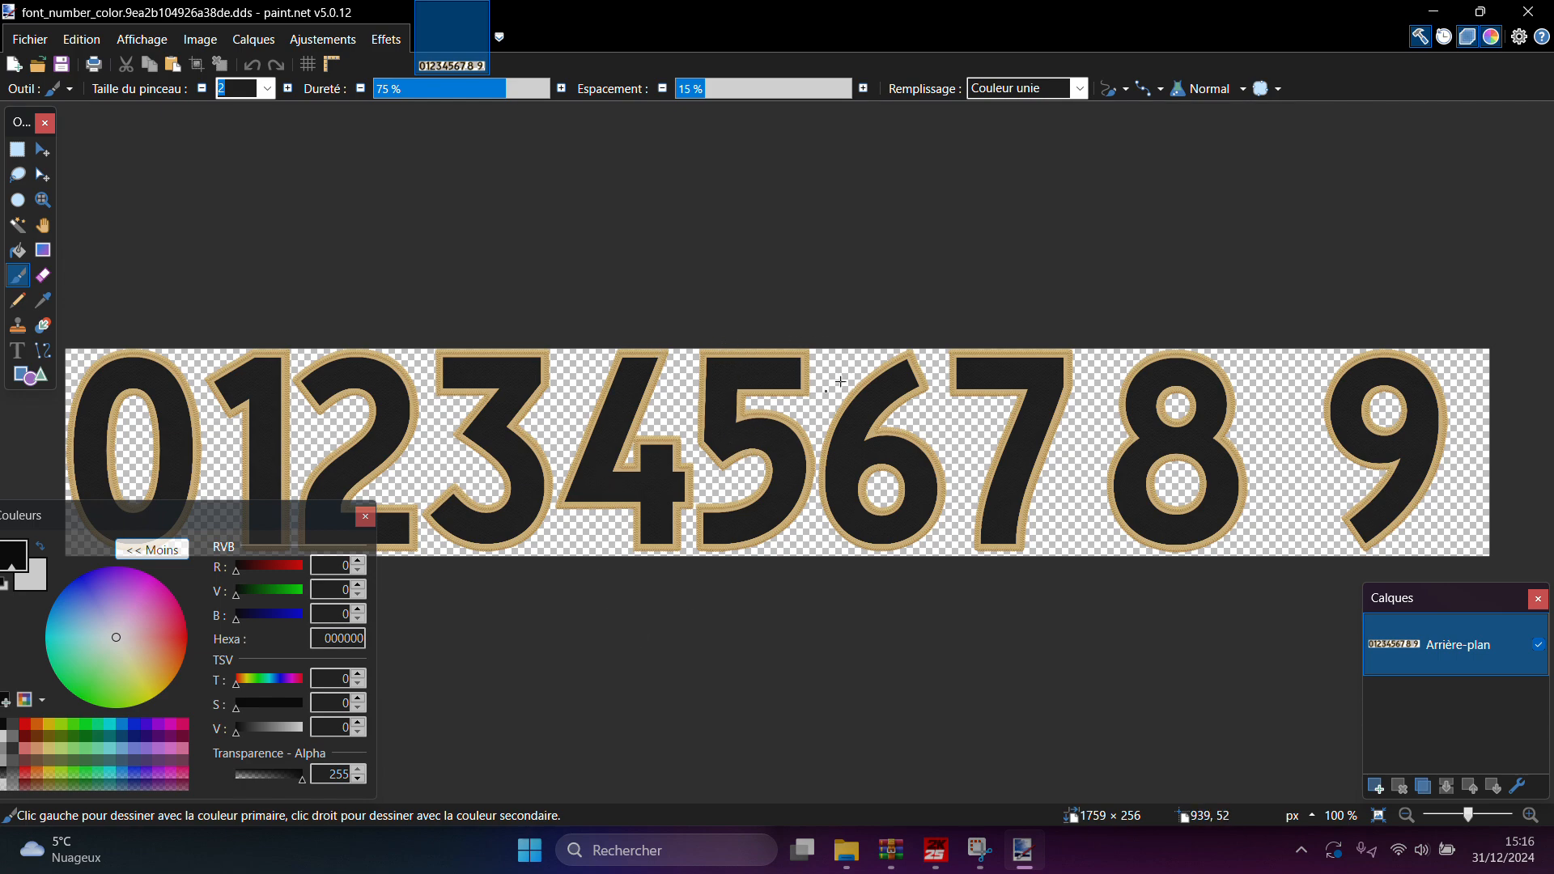
pyautogui.scroll(3, 841, 381)
pyautogui.scroll(-5, 890, 374)
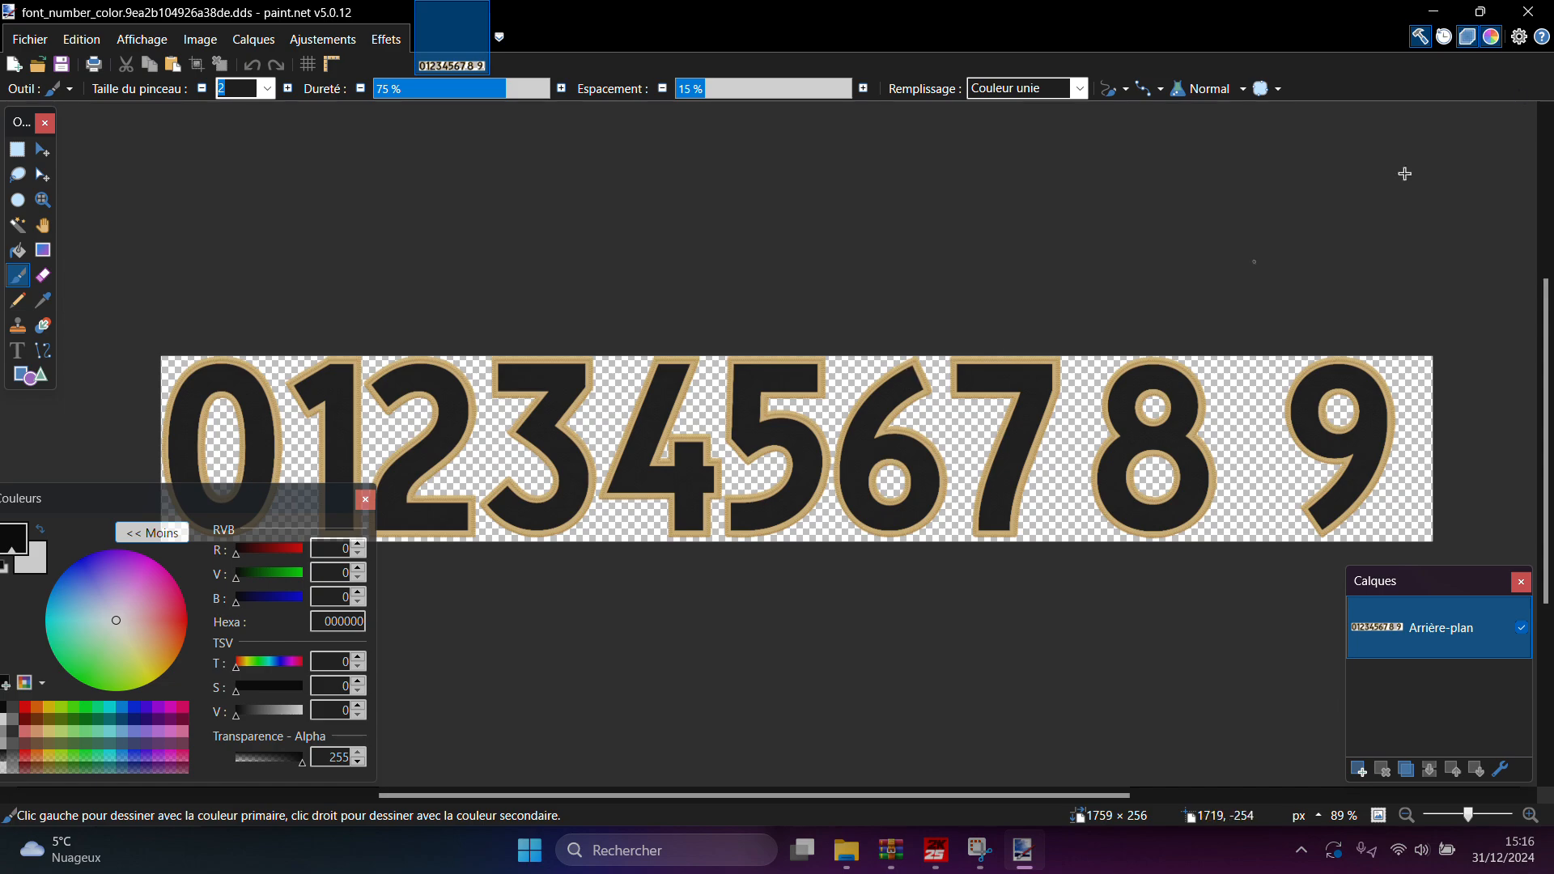
pyautogui.click(1545, 10)
# Switch to NBA 2K25, preview the Toronto Raptors in the City uniform, and return to the archive windows
pyautogui.click(966, 851)
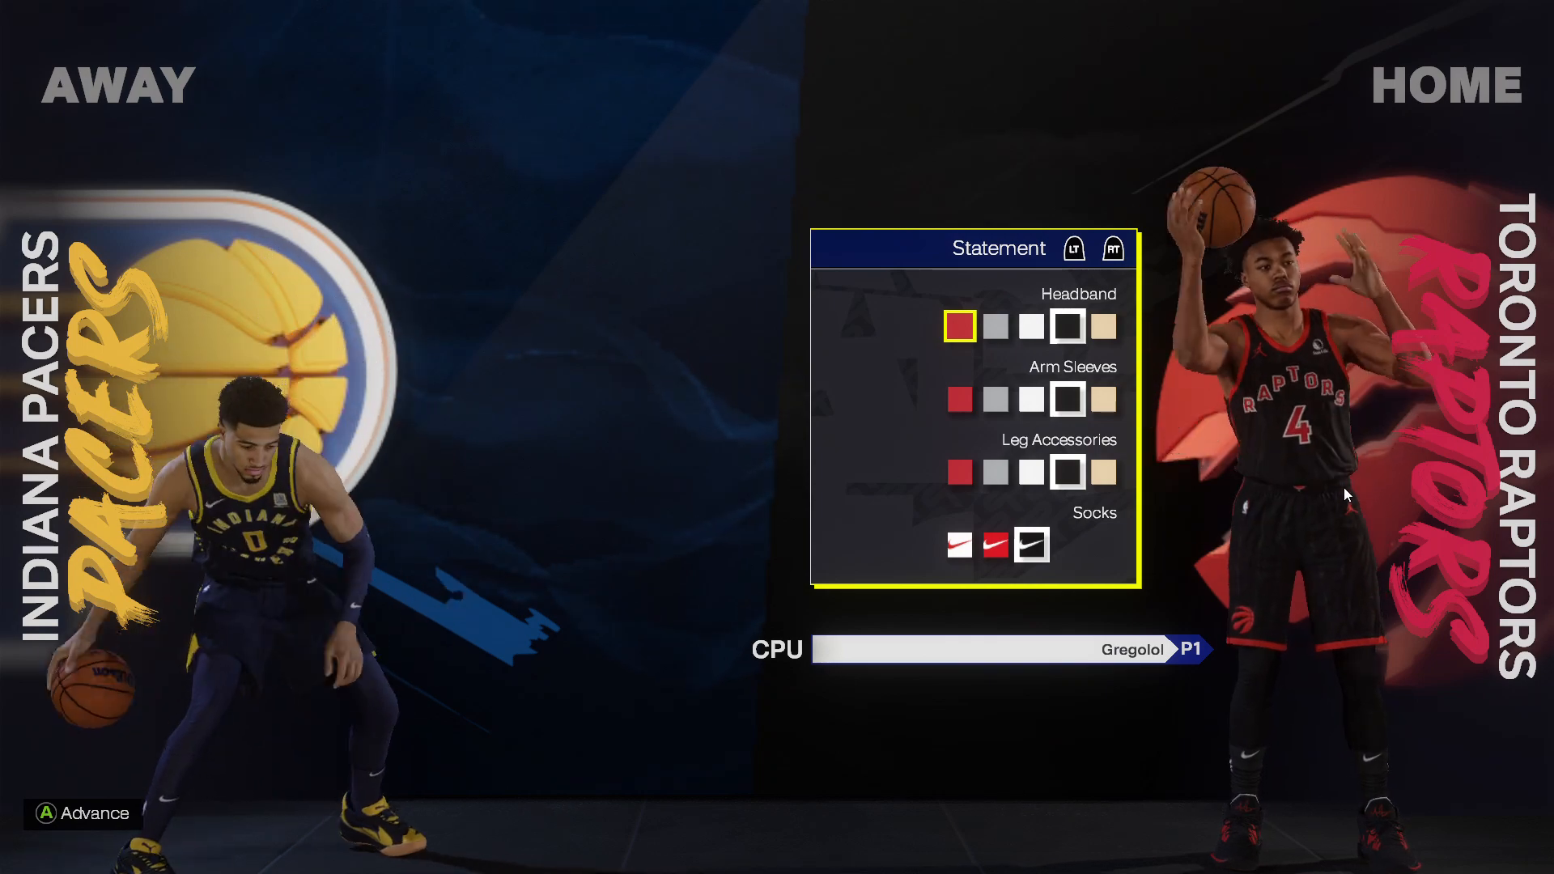
pyautogui.press('e')
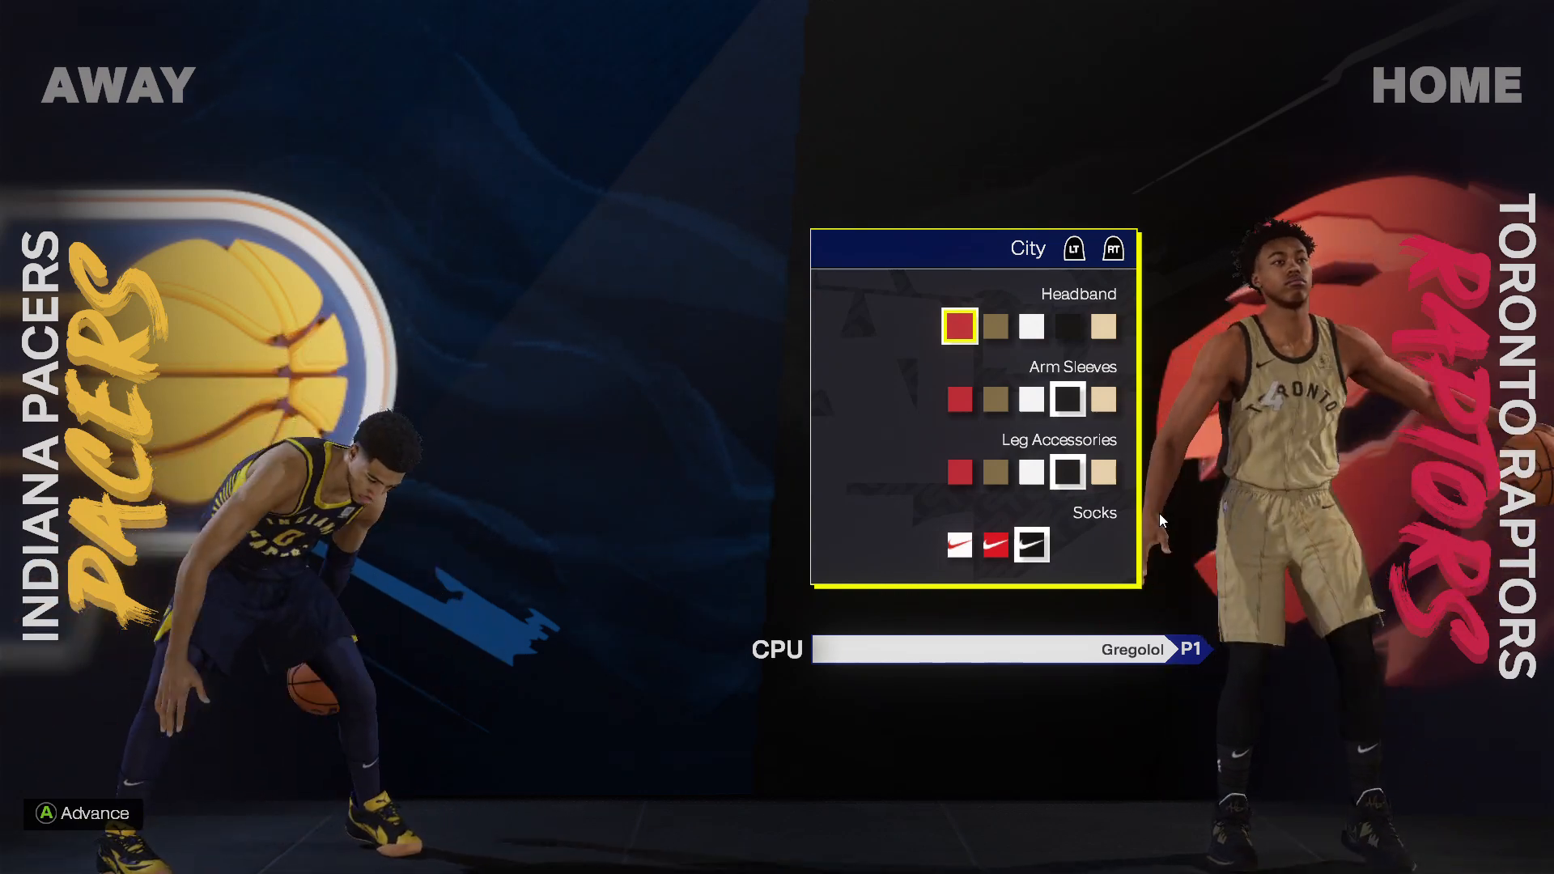
pyautogui.hotkey('alt', 'Tab')
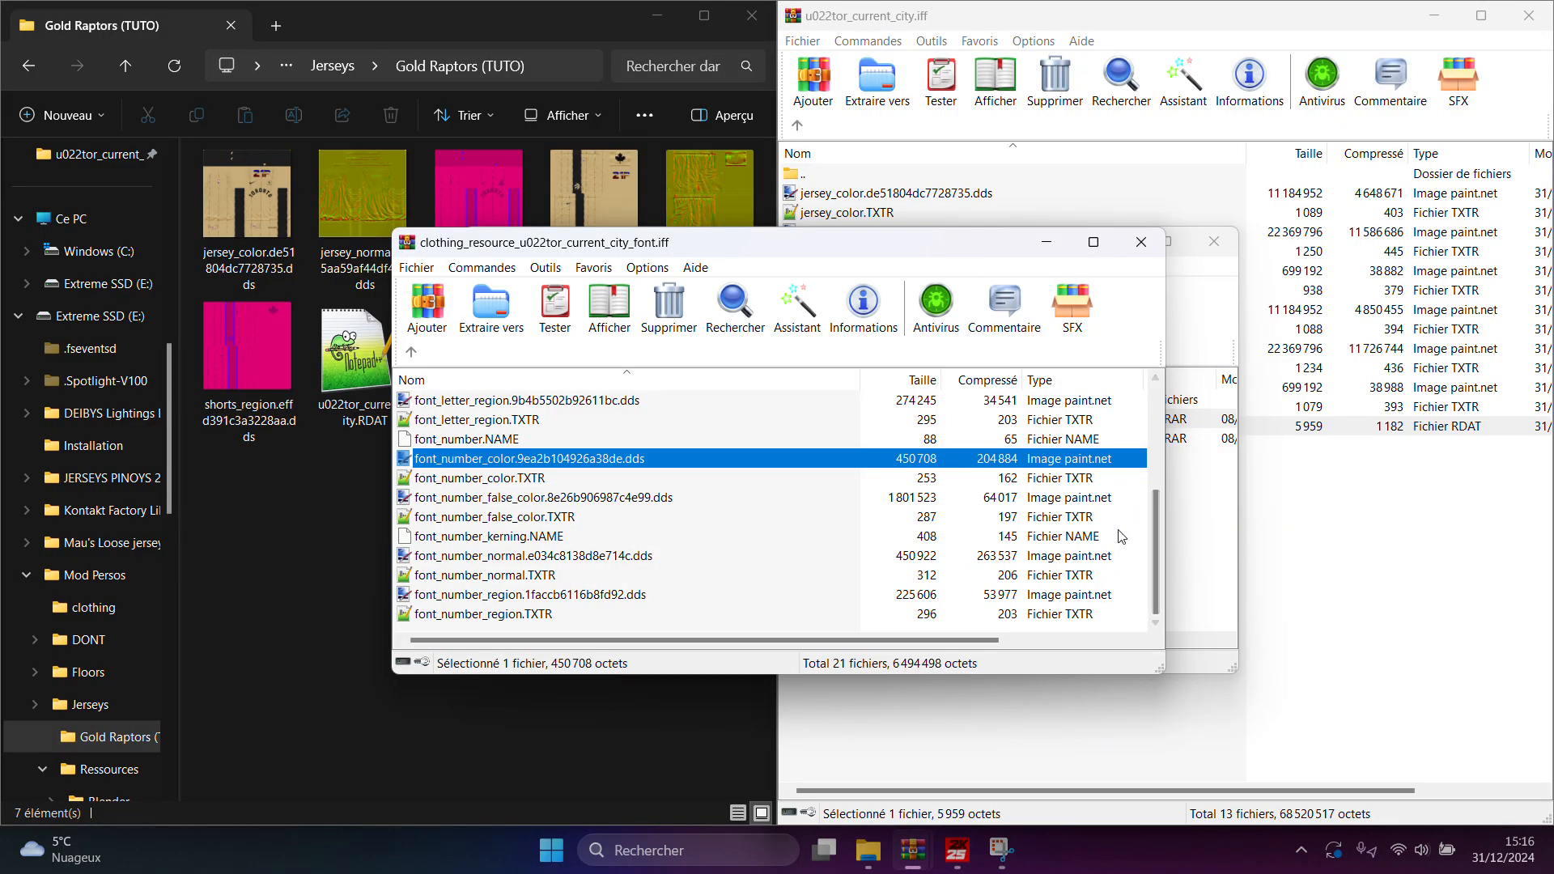
# Close the city font archive, launch NBA2K File Explorer, and open the Steam NBA 2K25 folder as the game directory
pyautogui.moveTo(969, 250)
pyautogui.mouseDown()
pyautogui.moveTo(1063, 236)
pyautogui.moveTo(1137, 468)
pyautogui.moveTo(976, 277)
pyautogui.mouseUp()
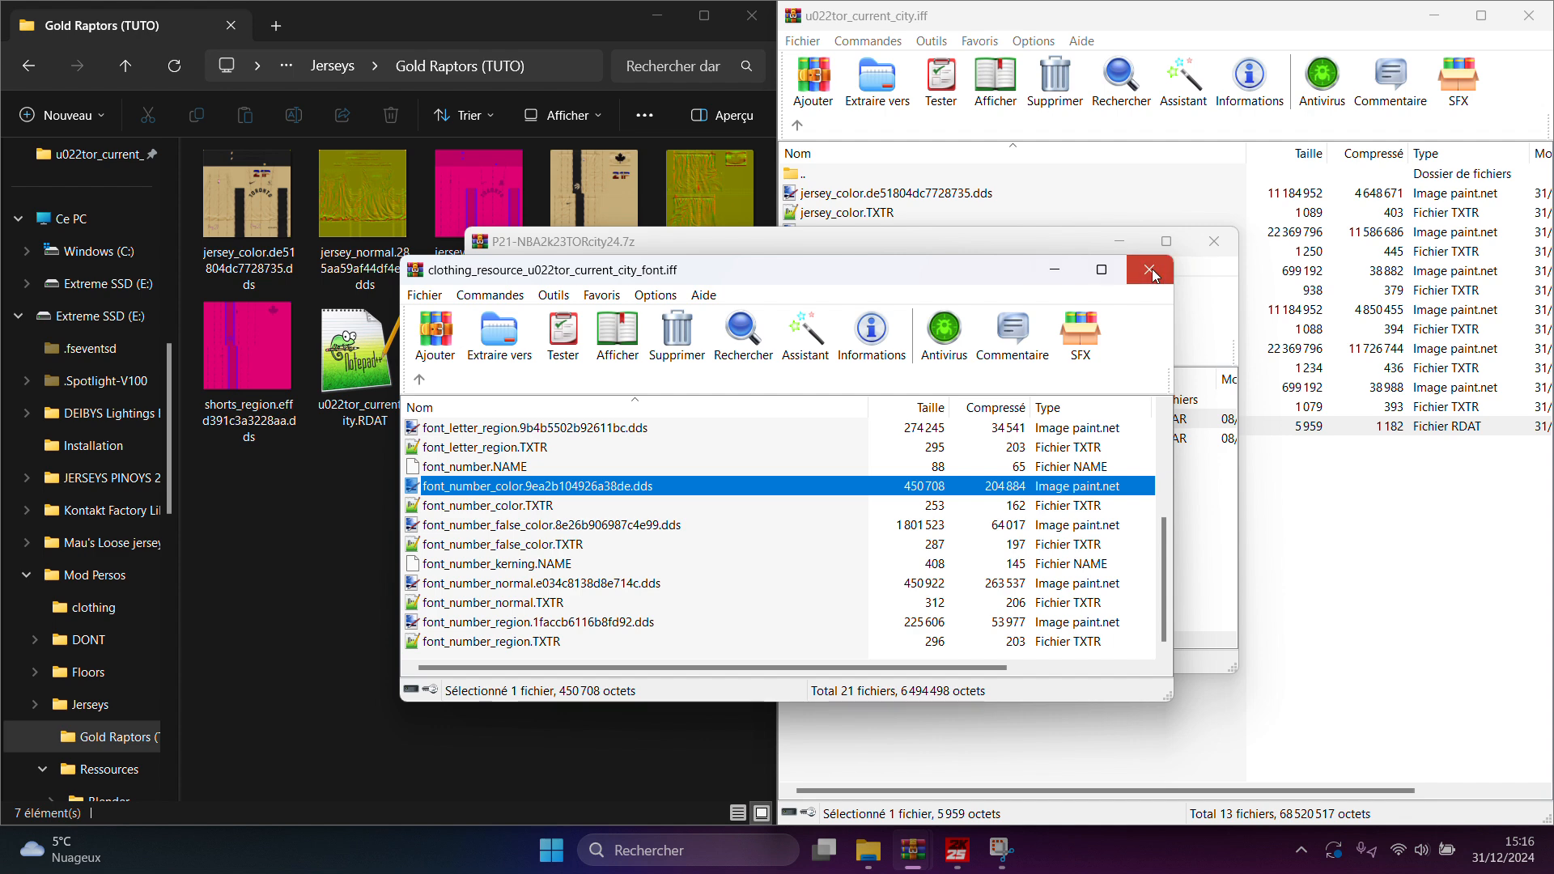
pyautogui.click(1149, 271)
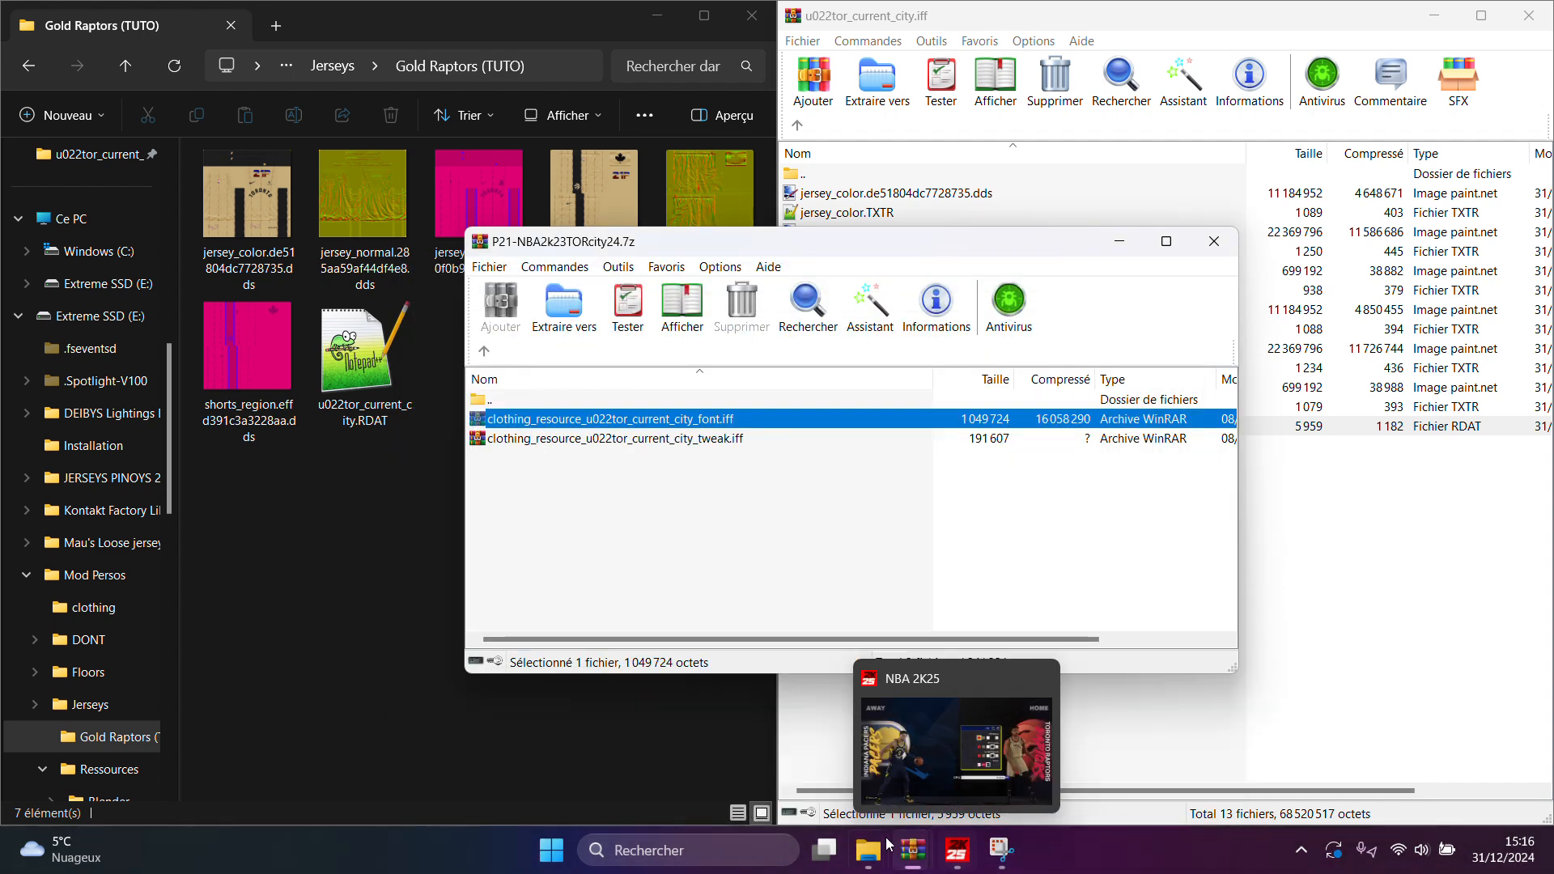
pyautogui.click(728, 850)
pyautogui.write('file')
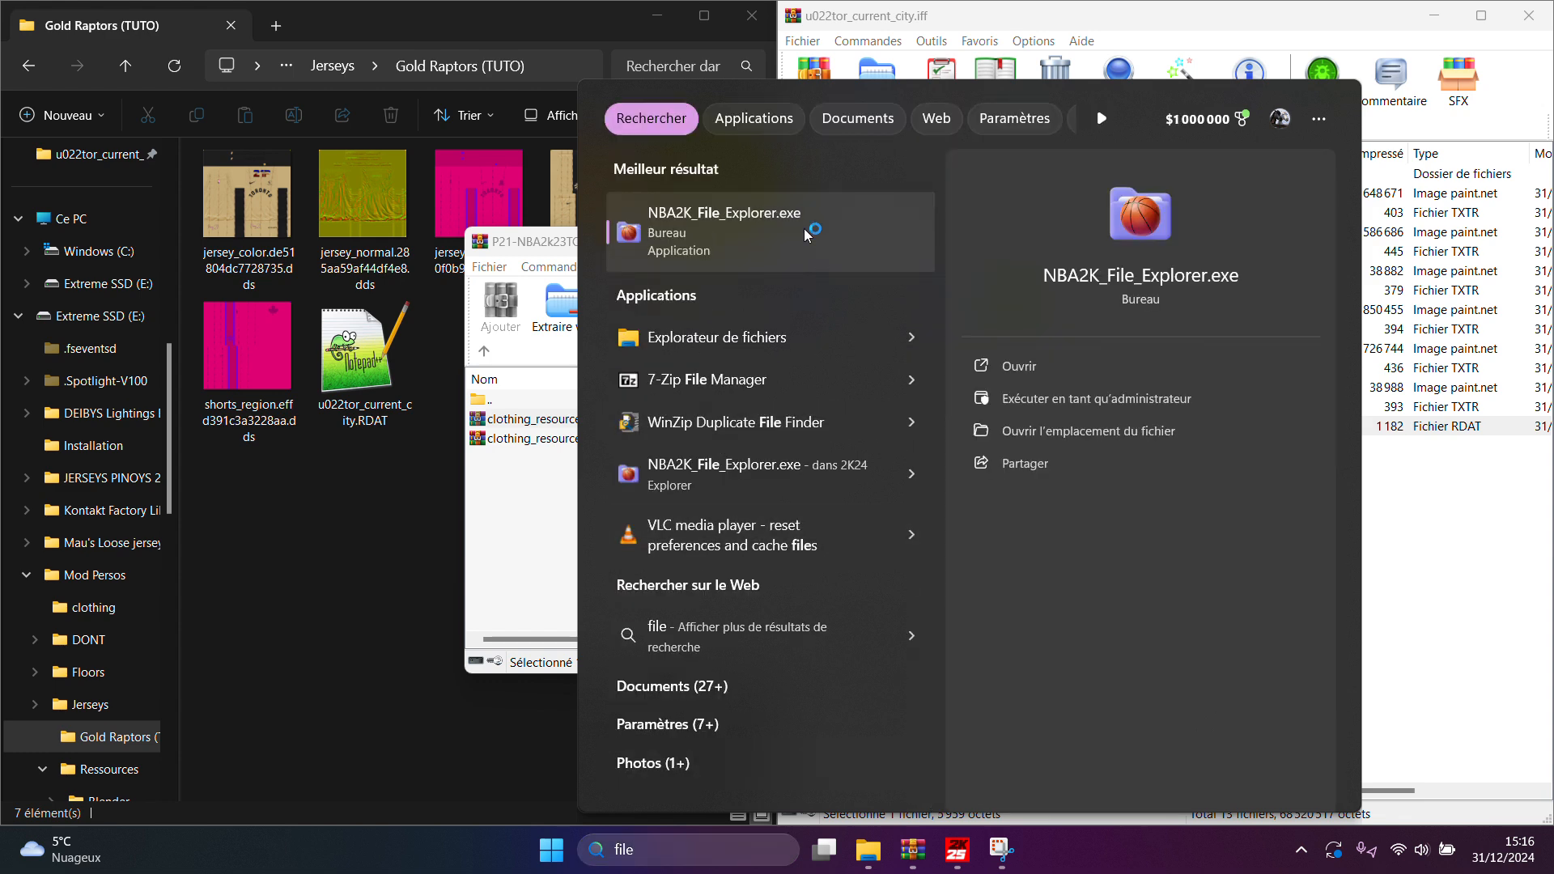
pyautogui.click(803, 228)
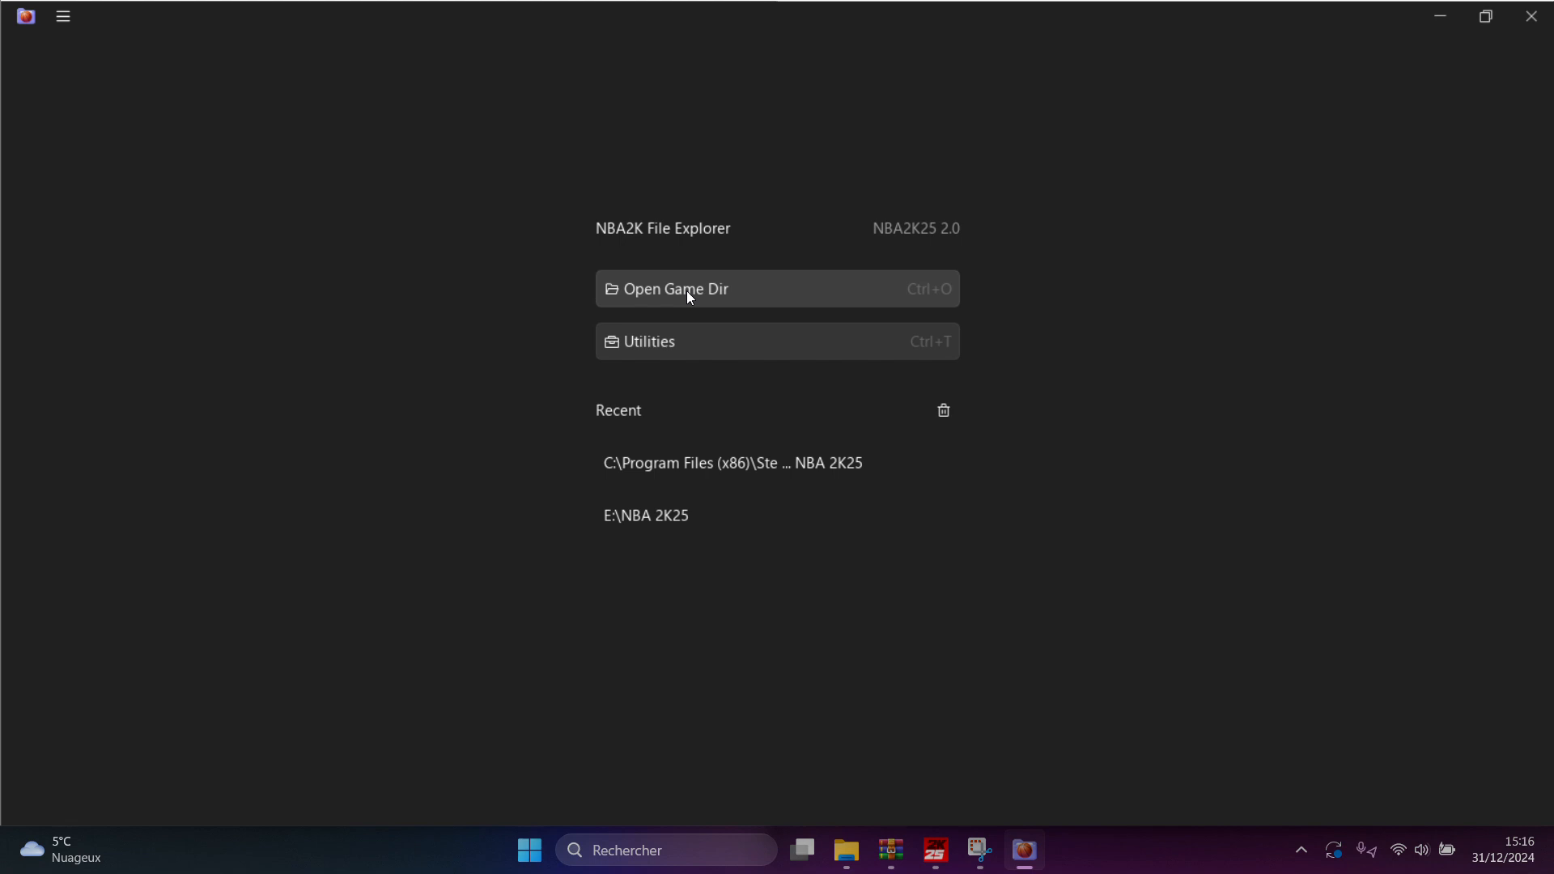
pyautogui.click(687, 292)
pyautogui.click(879, 158)
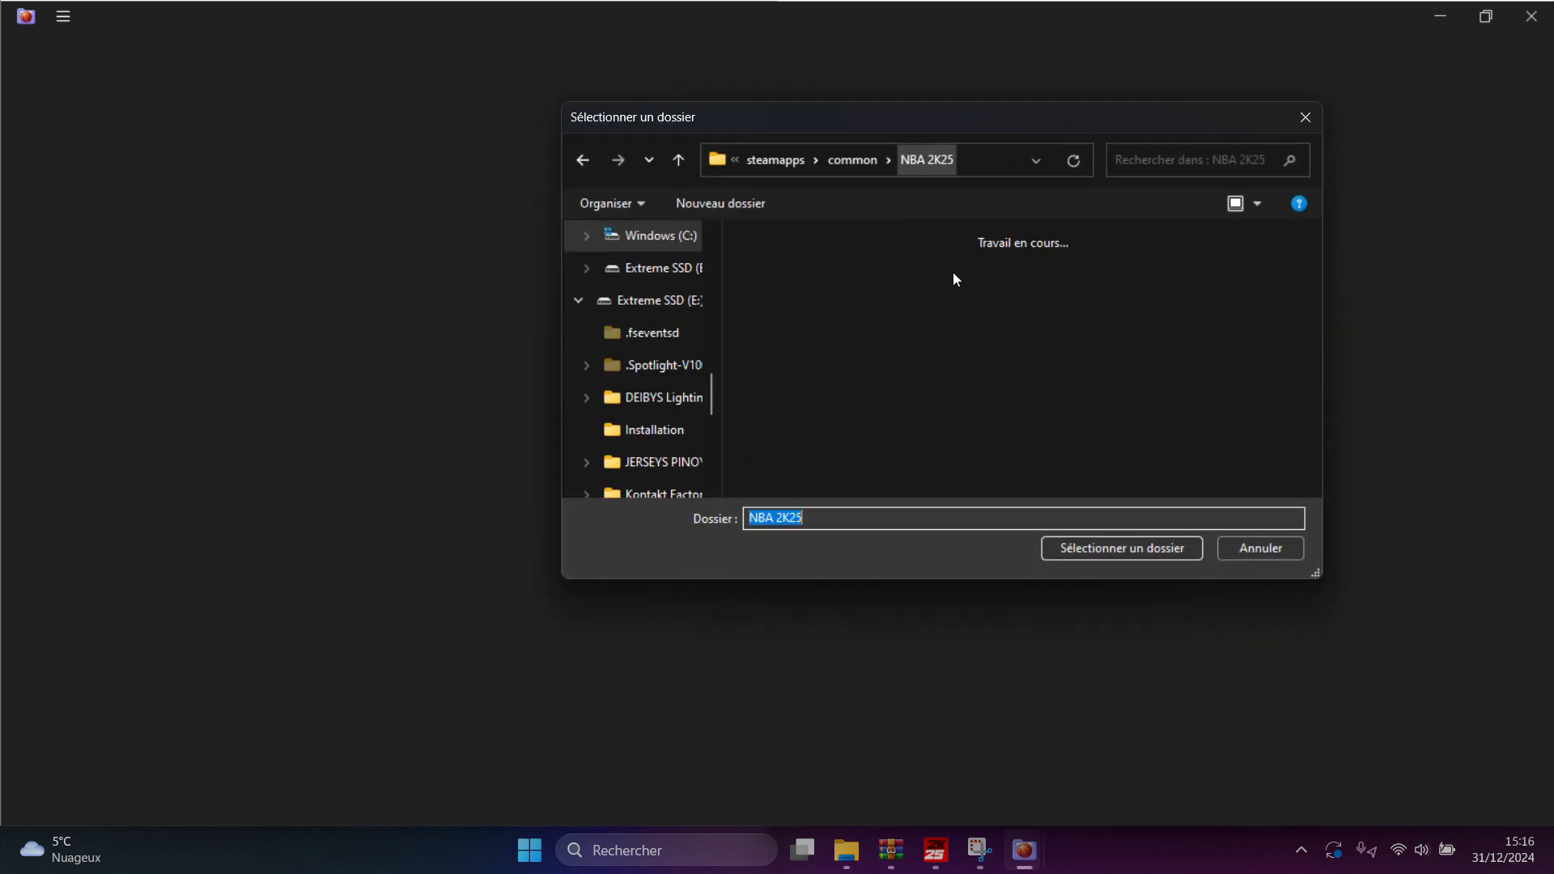
pyautogui.click(1153, 548)
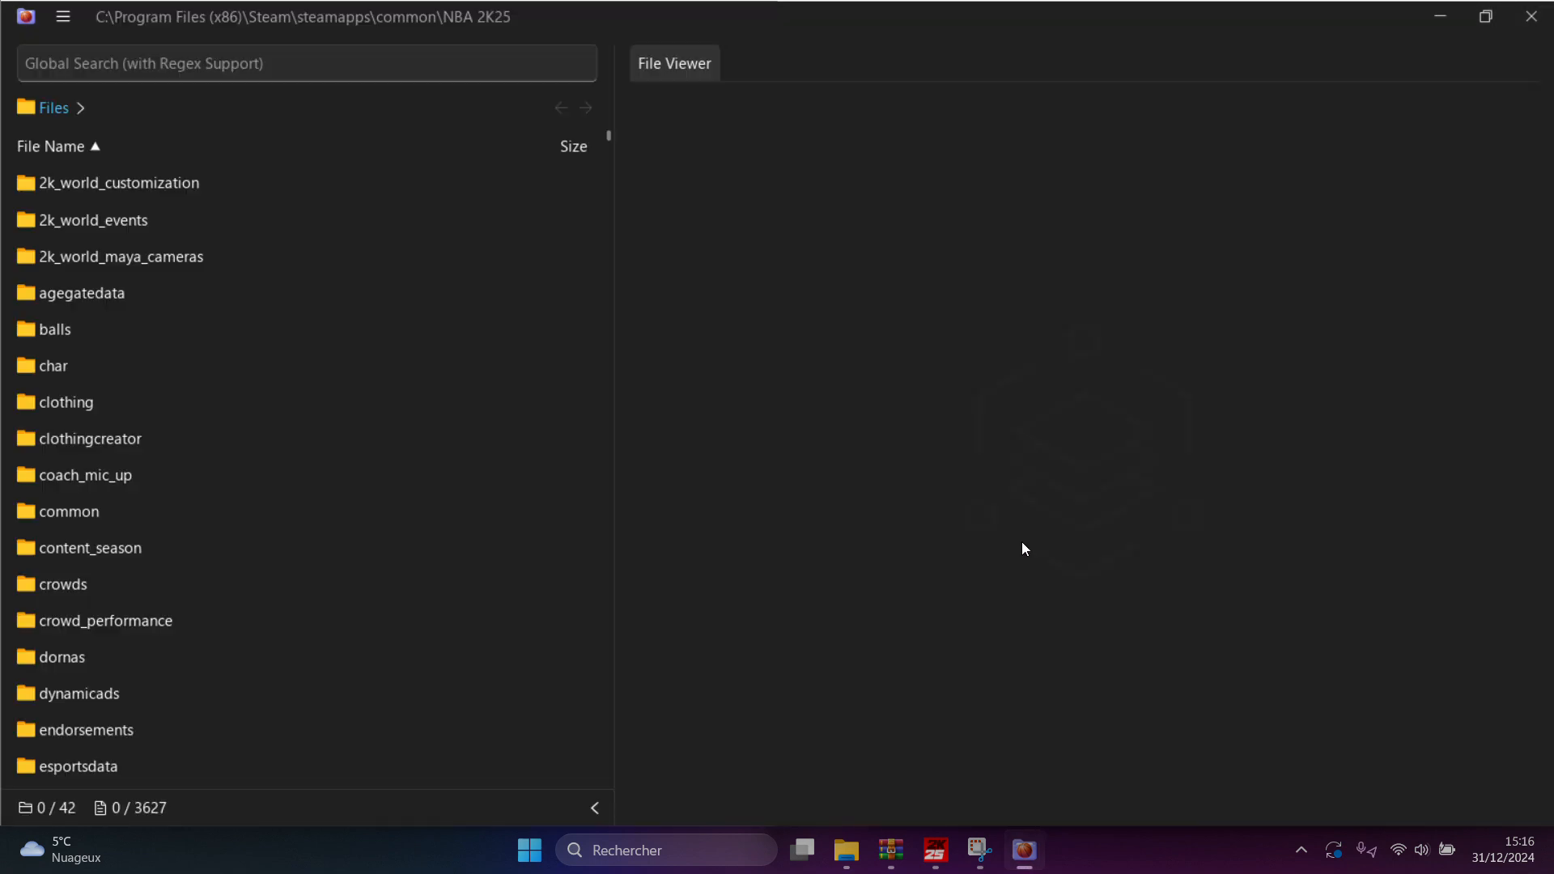
# Go into the game's clothing folder and search it for u022
pyautogui.doubleClick(64, 406)
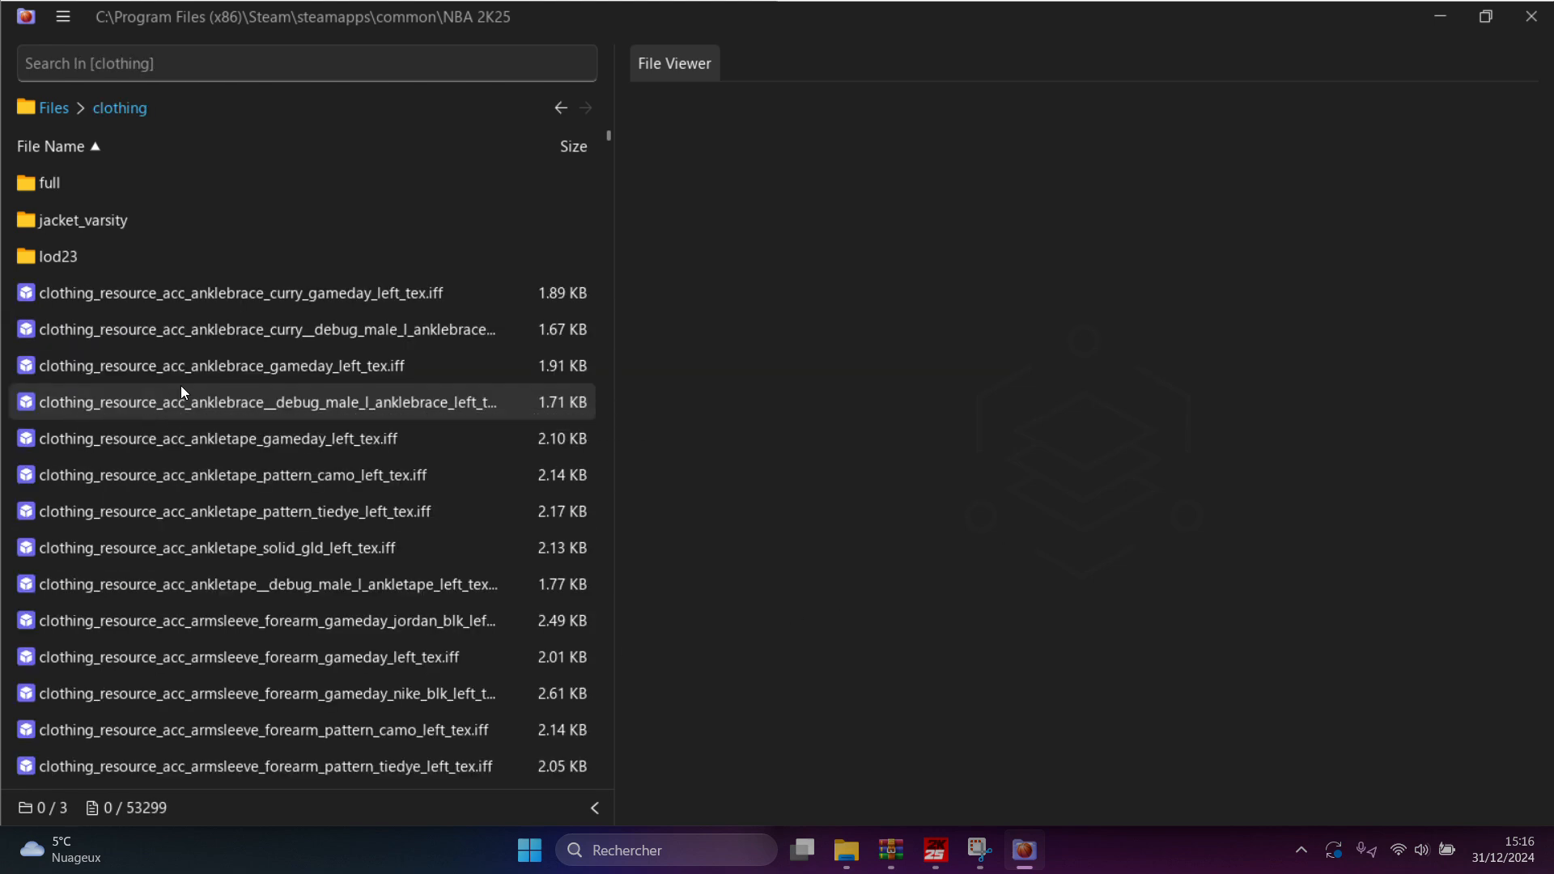
pyautogui.click(153, 56)
pyautogui.write('u022')
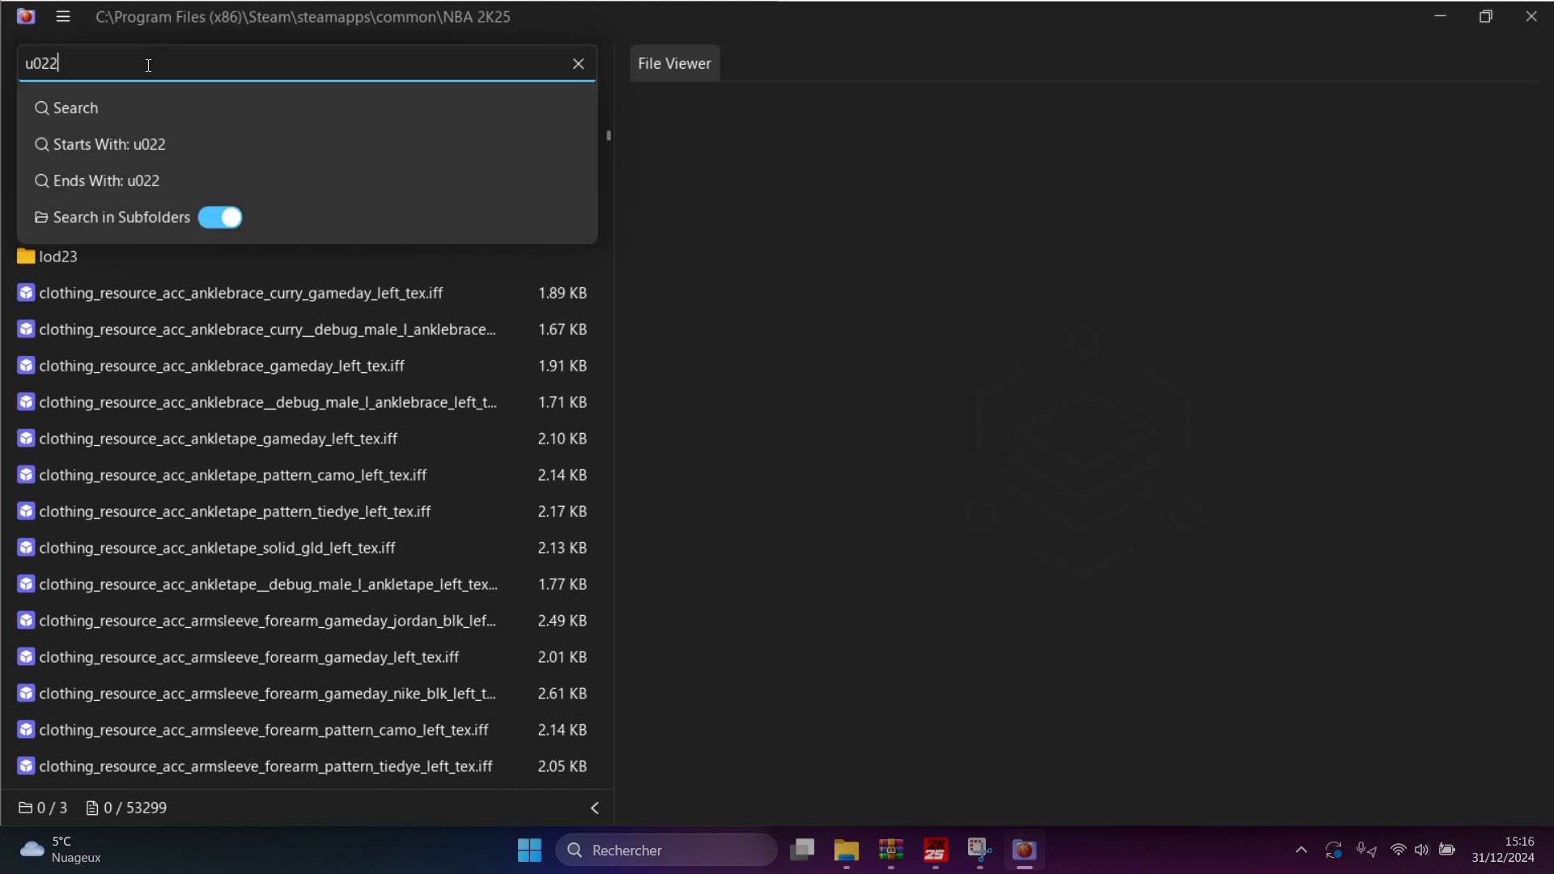
pyautogui.press('Return')
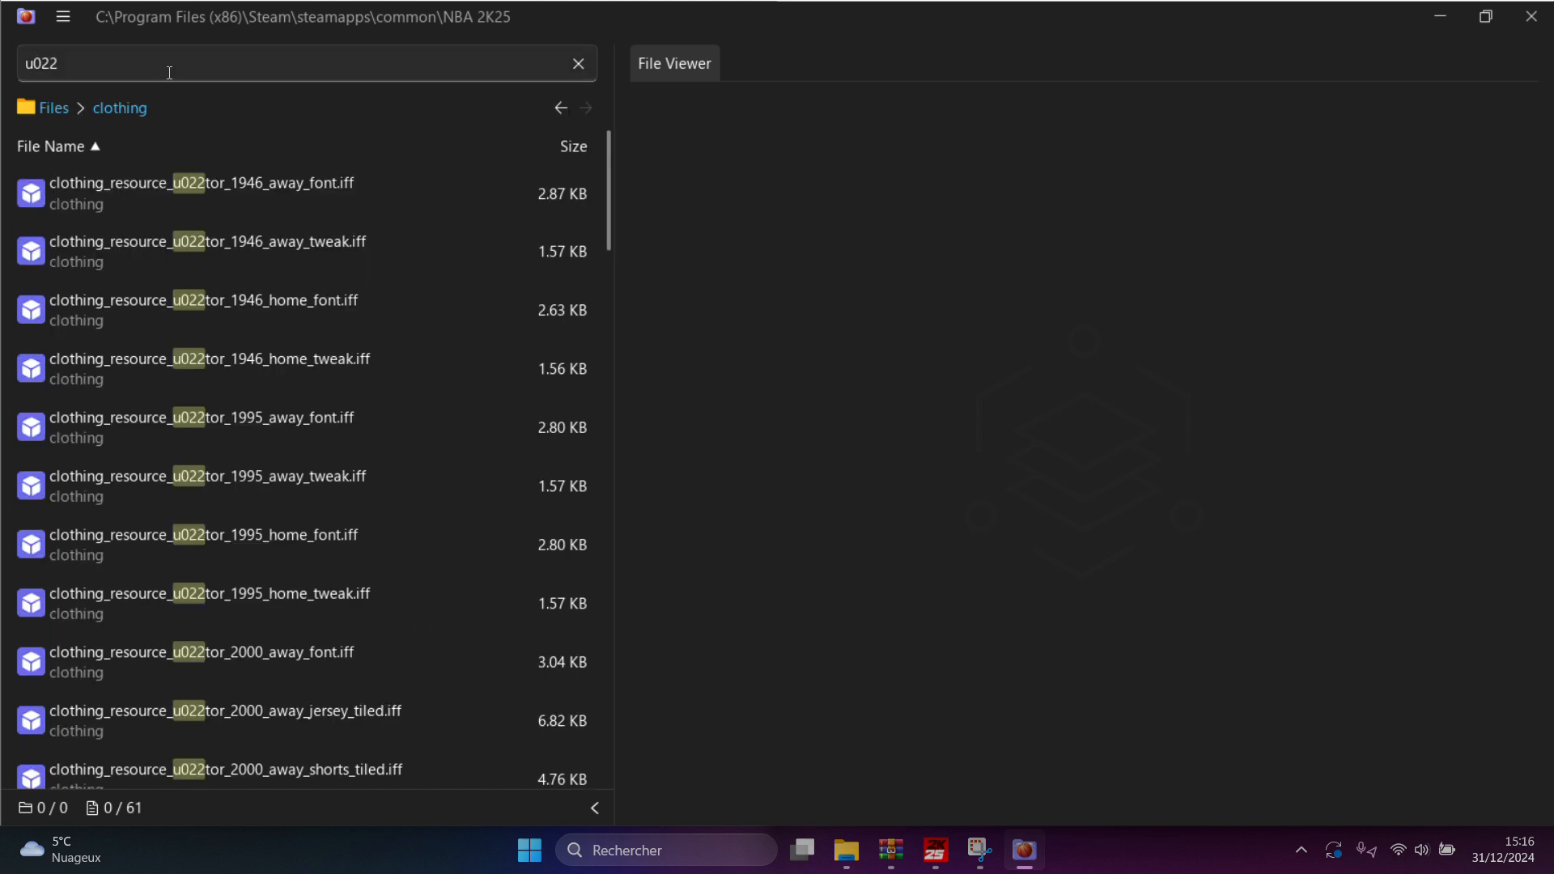
# Open clothing_resource_u022tor_current_secondary_font.iff from the search results
pyautogui.scroll(-8, 284, 434)
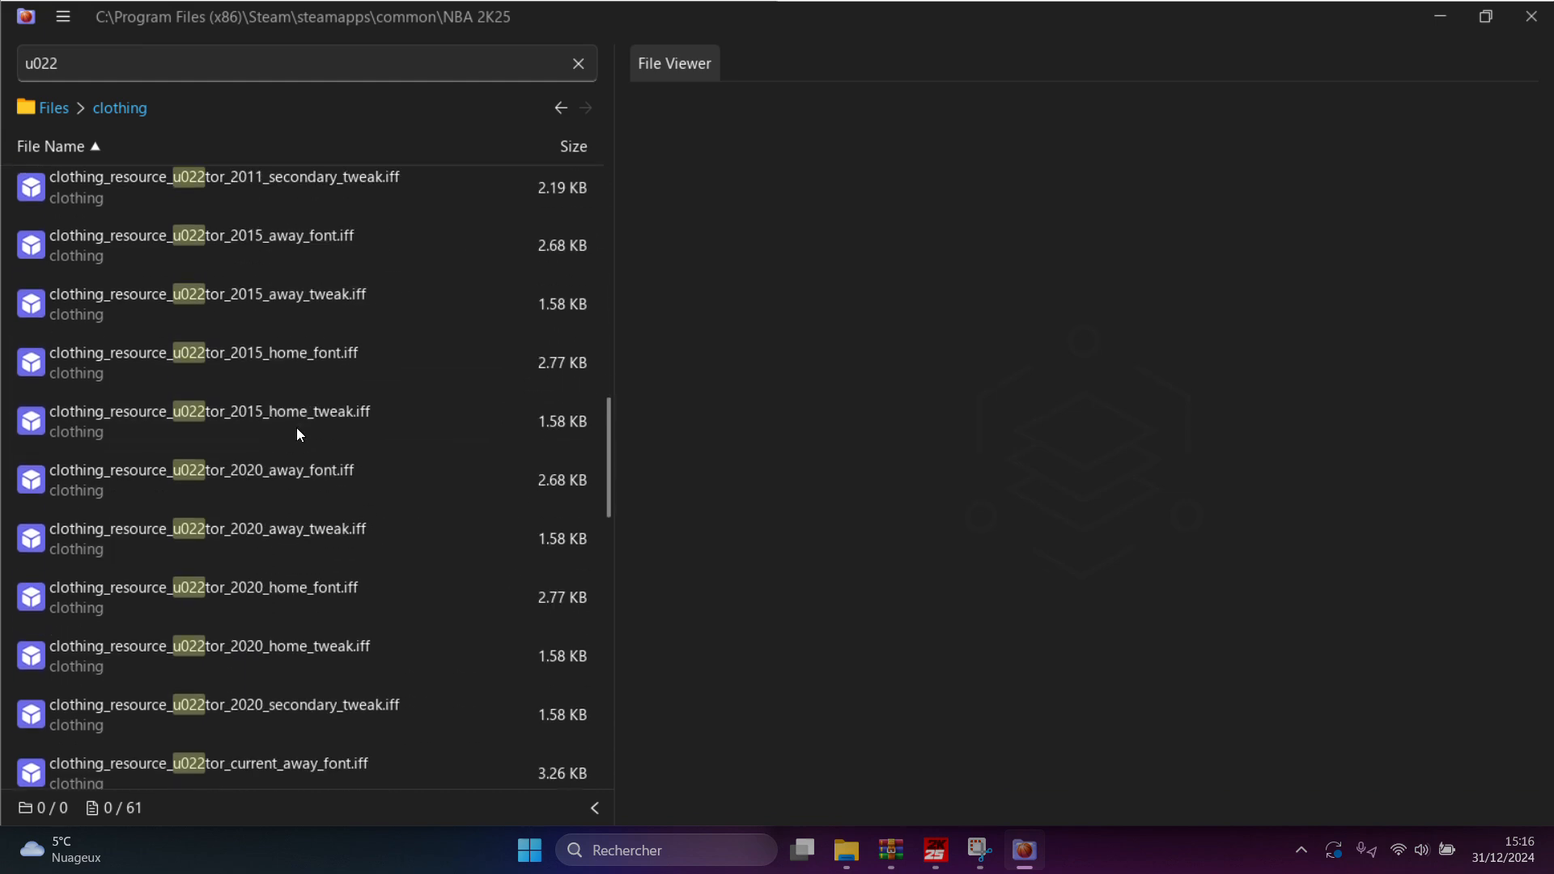
pyautogui.scroll(-8, 300, 433)
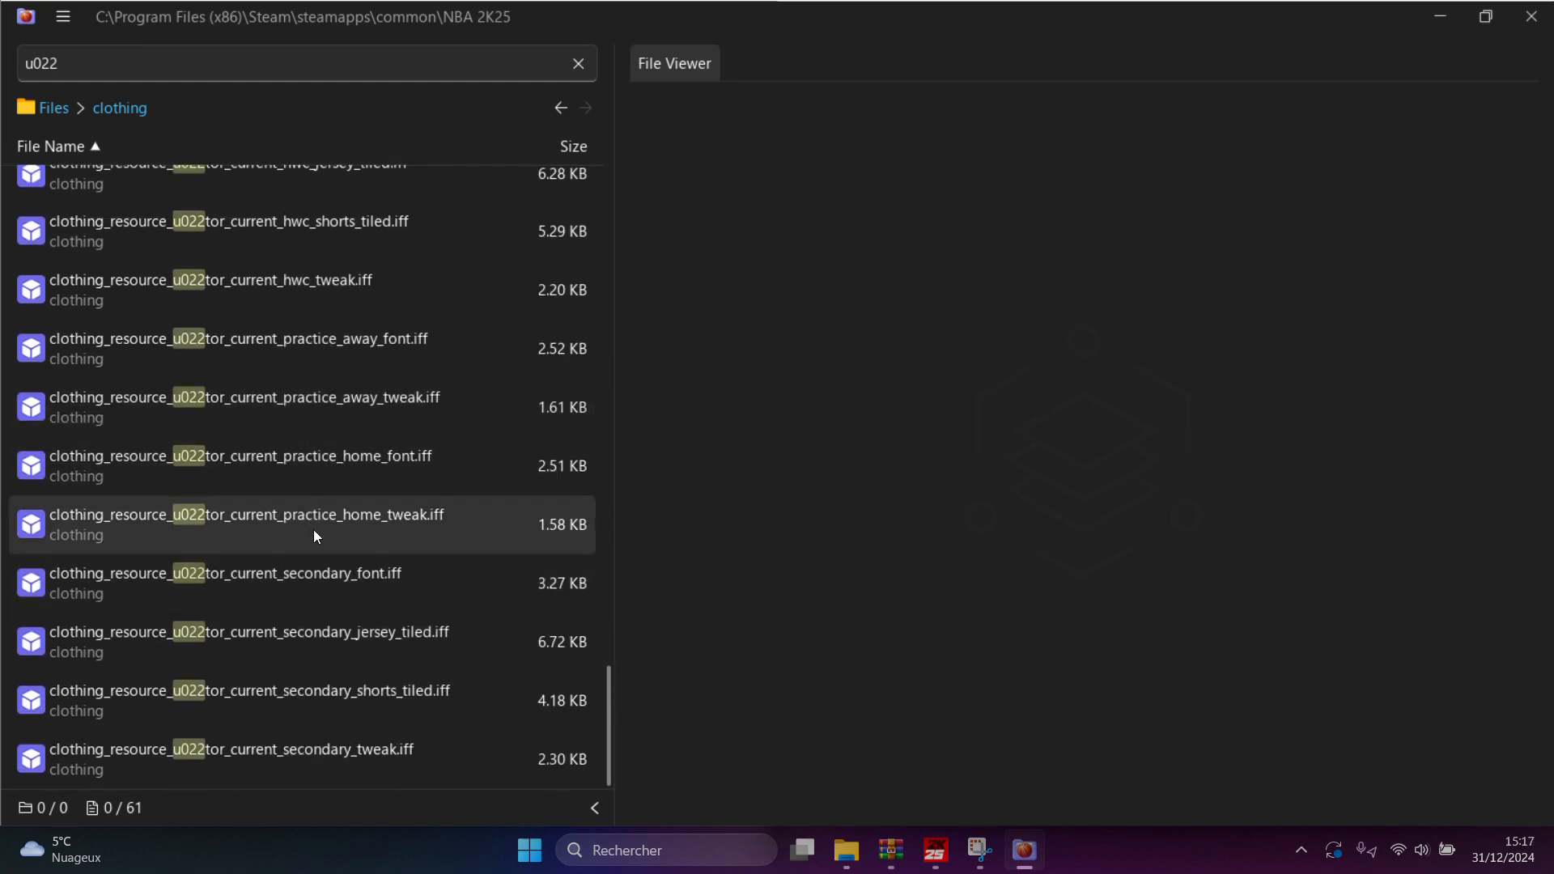
pyautogui.click(291, 583)
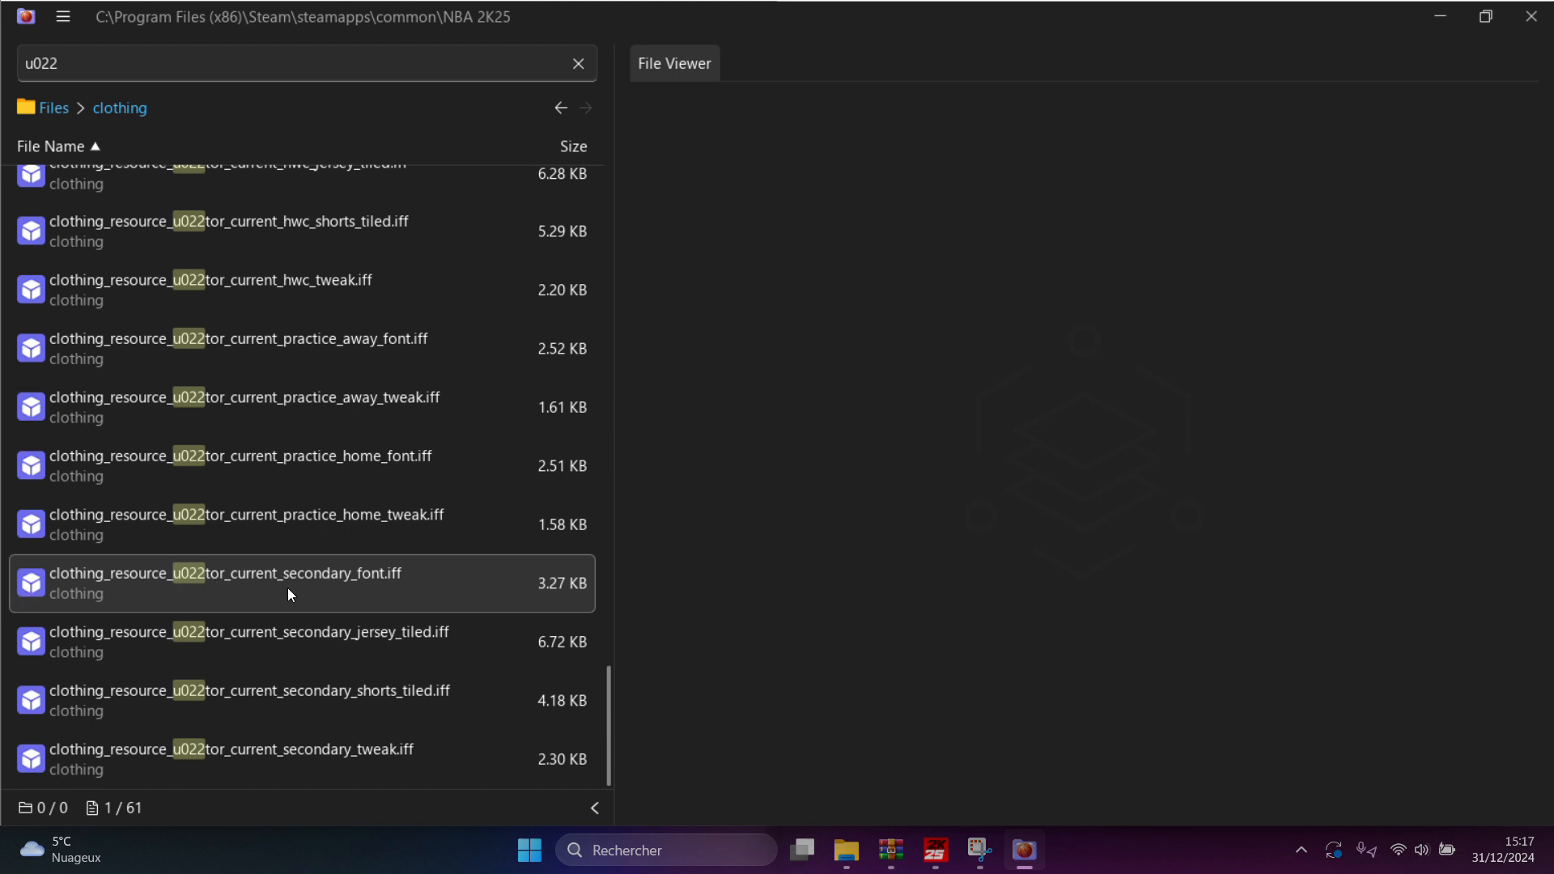
pyautogui.doubleClick(356, 577)
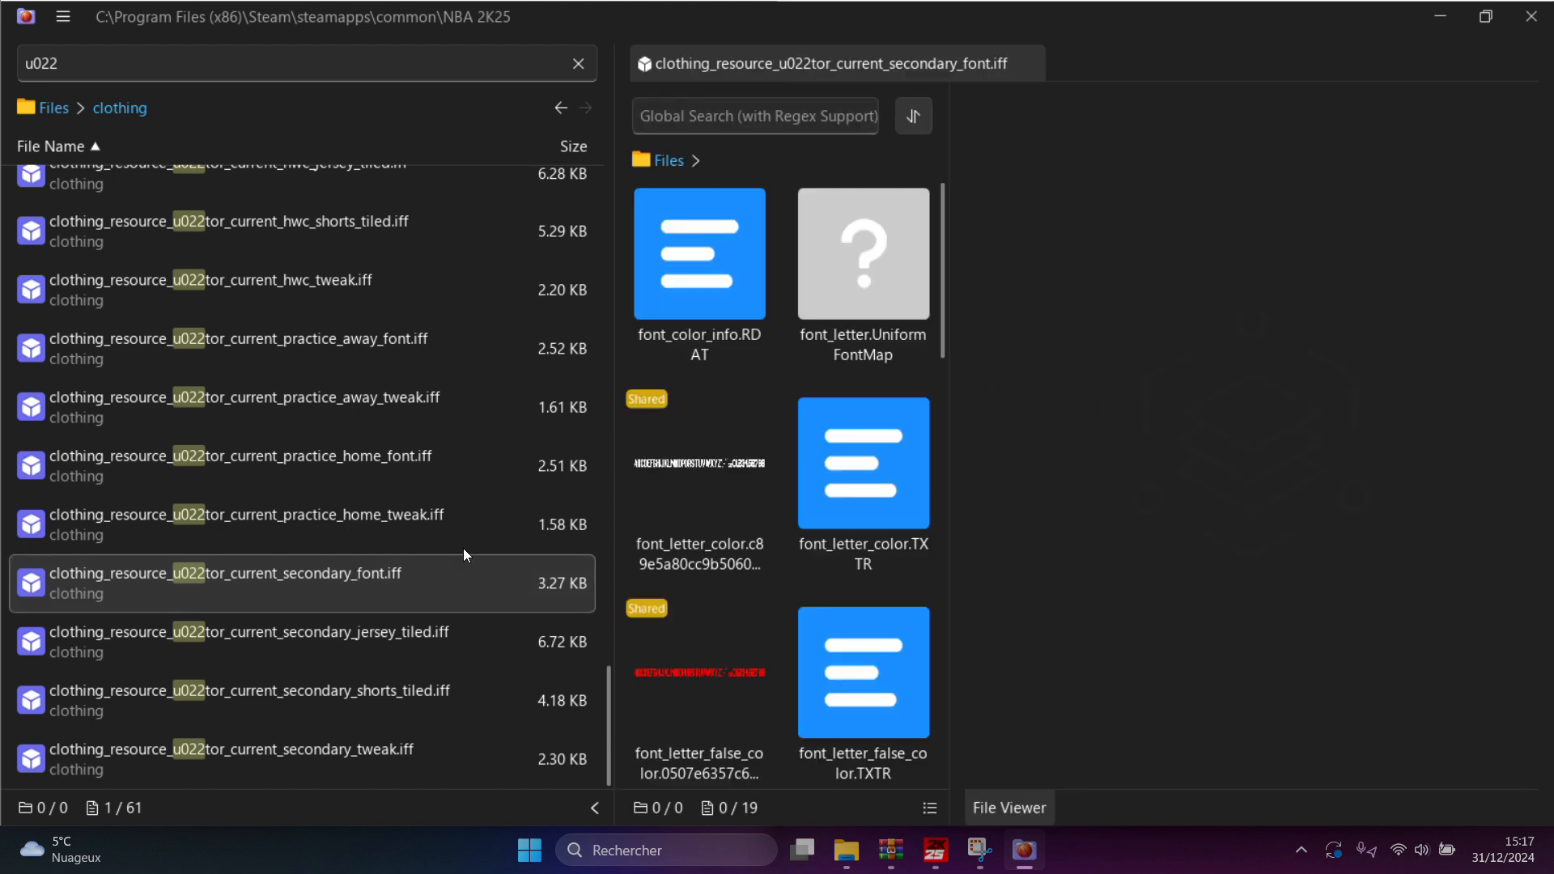
# Preview the font_letter_color texture of the secondary font file and examine its letters and digits
pyautogui.scroll(-1, 762, 391)
pyautogui.scroll(1, 759, 398)
pyautogui.click(746, 470)
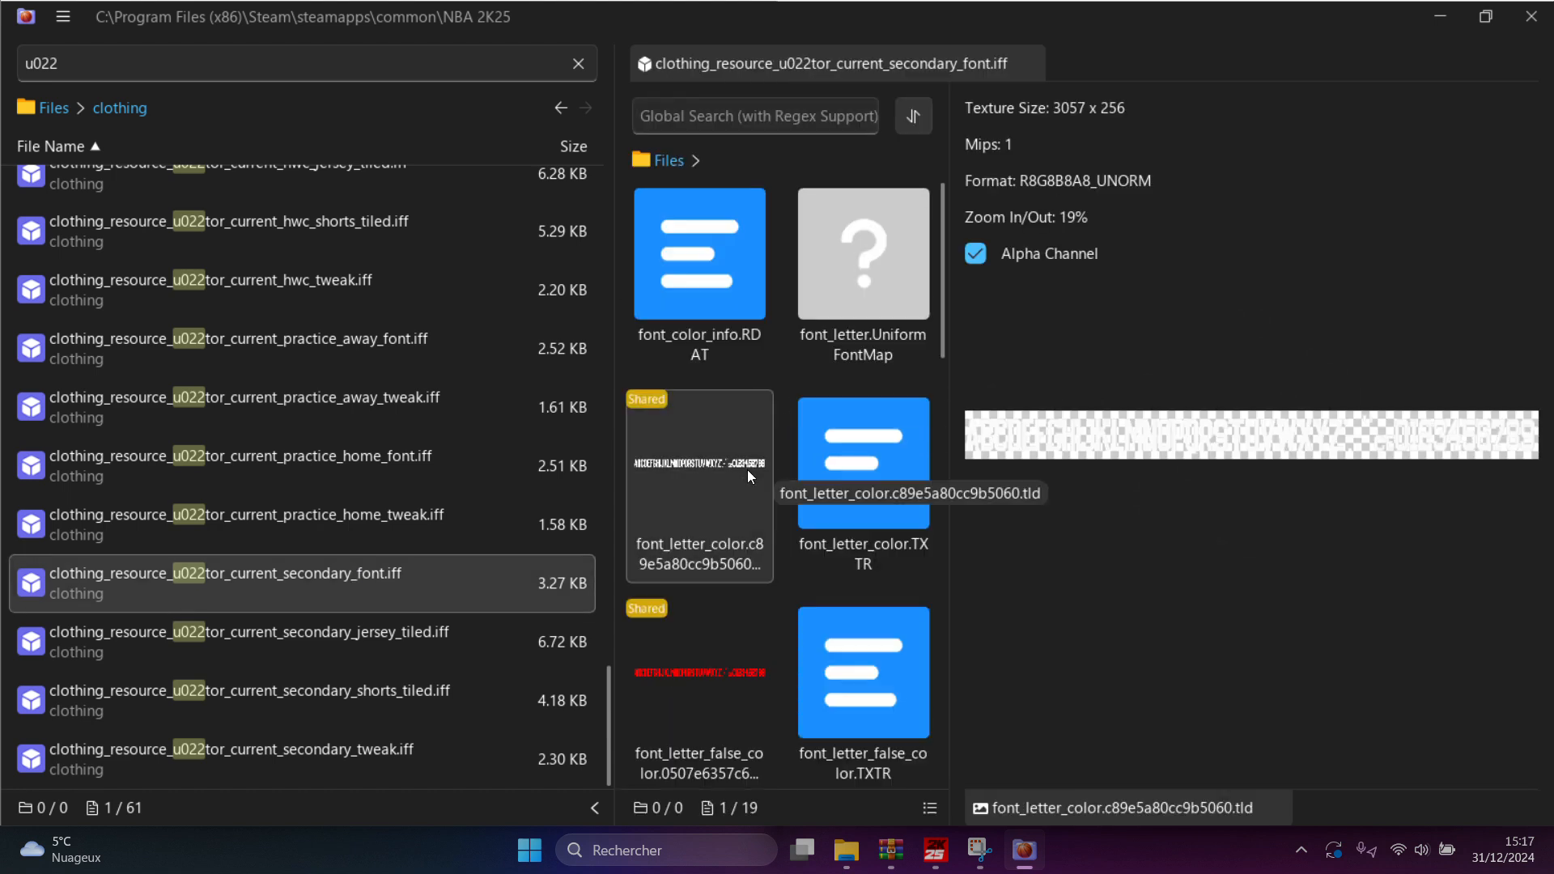
pyautogui.scroll(-3, 878, 513)
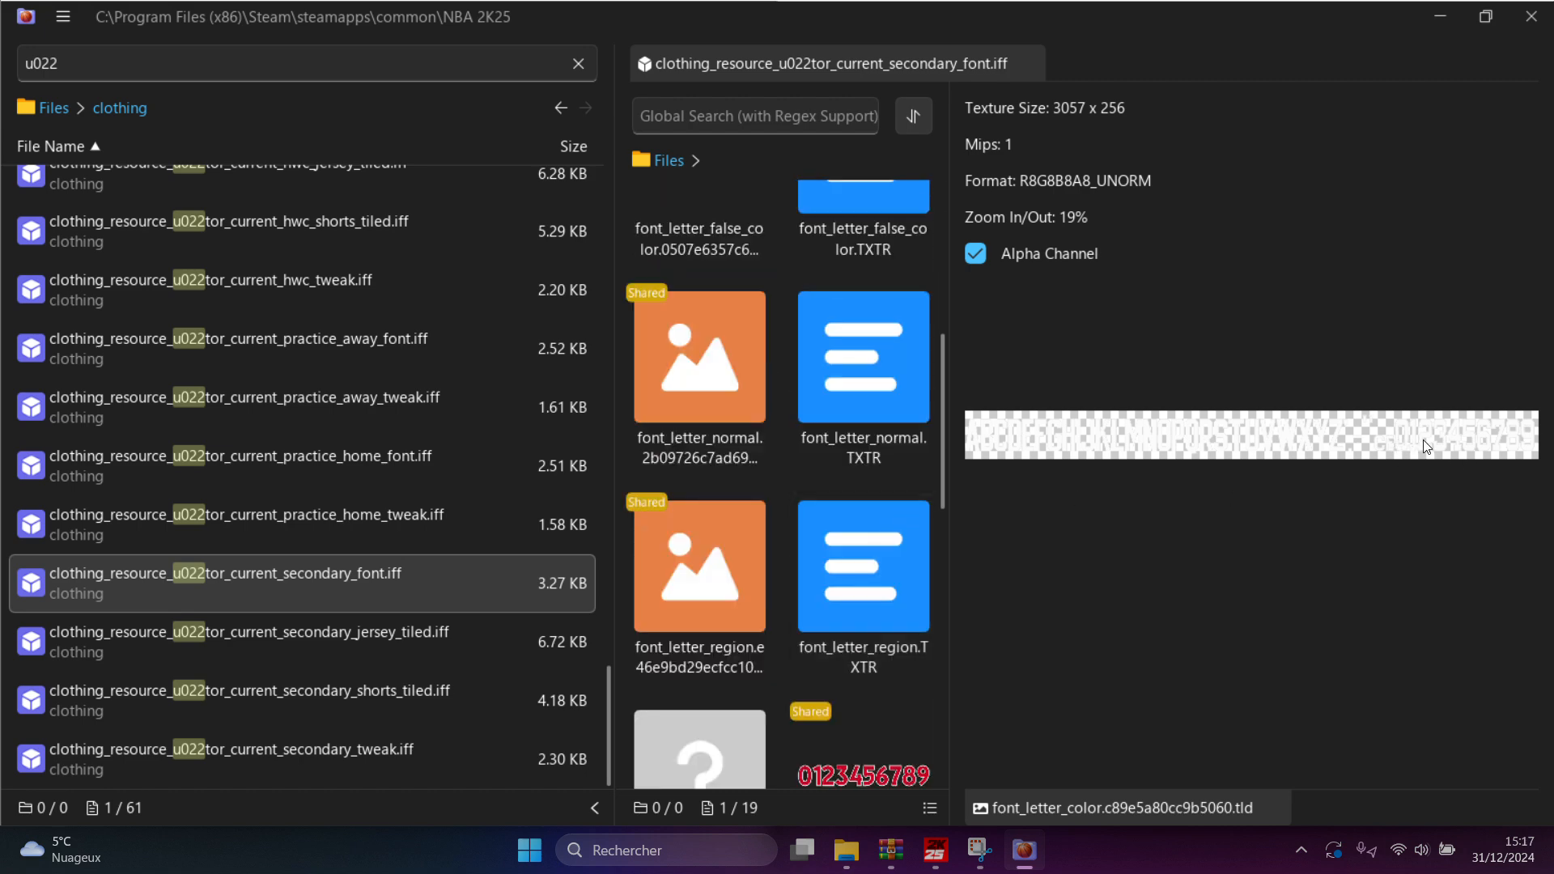
pyautogui.scroll(6, 1426, 447)
pyautogui.moveTo(1429, 448); pyautogui.dragTo(1114, 474)
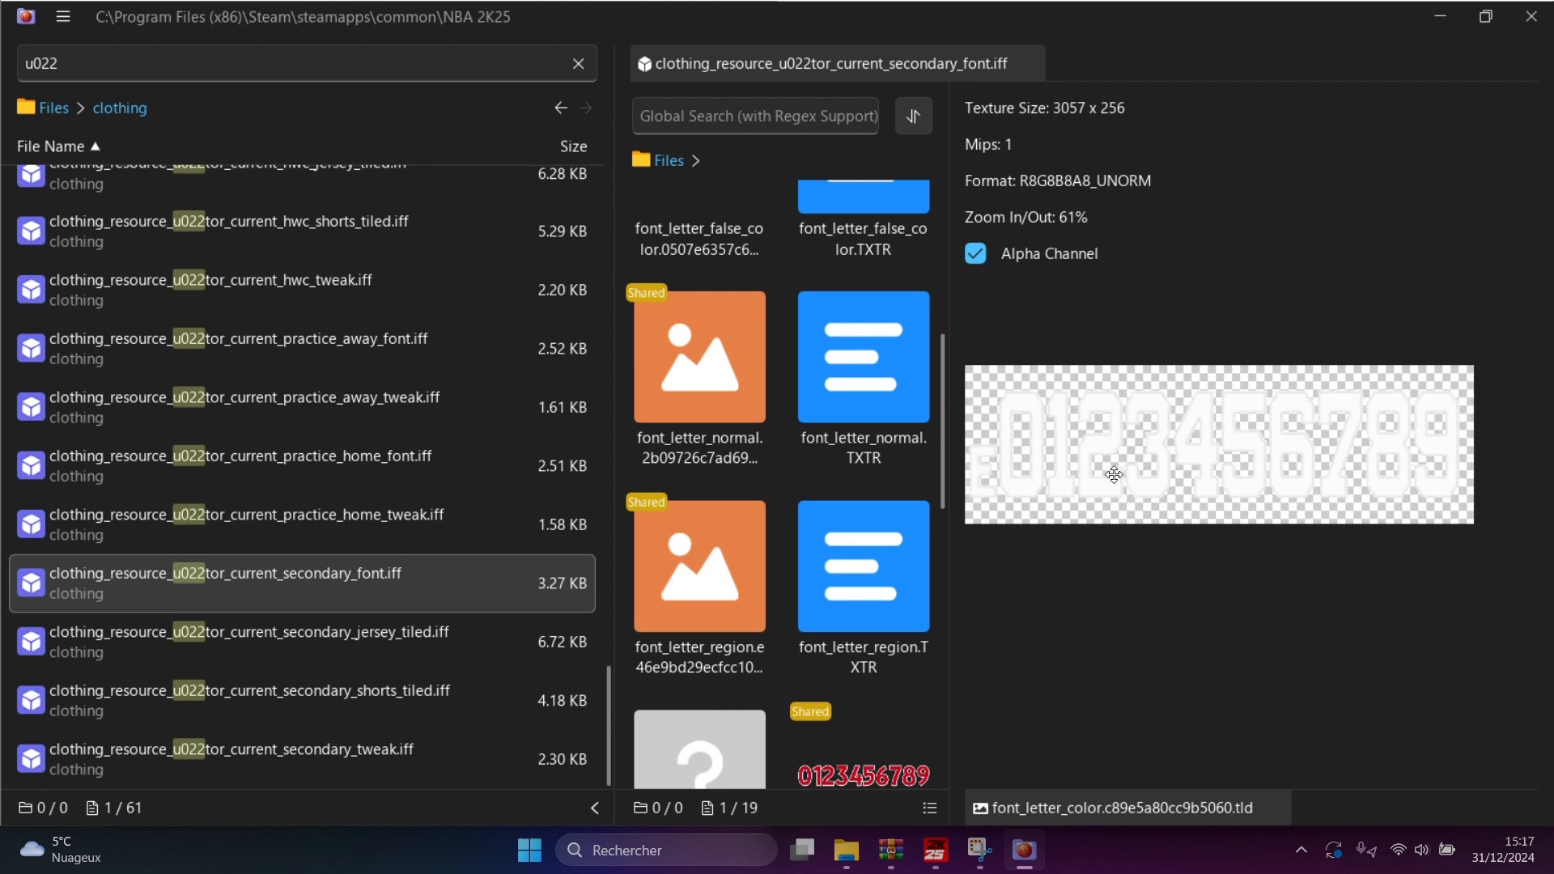
pyautogui.scroll(-2, 1252, 483)
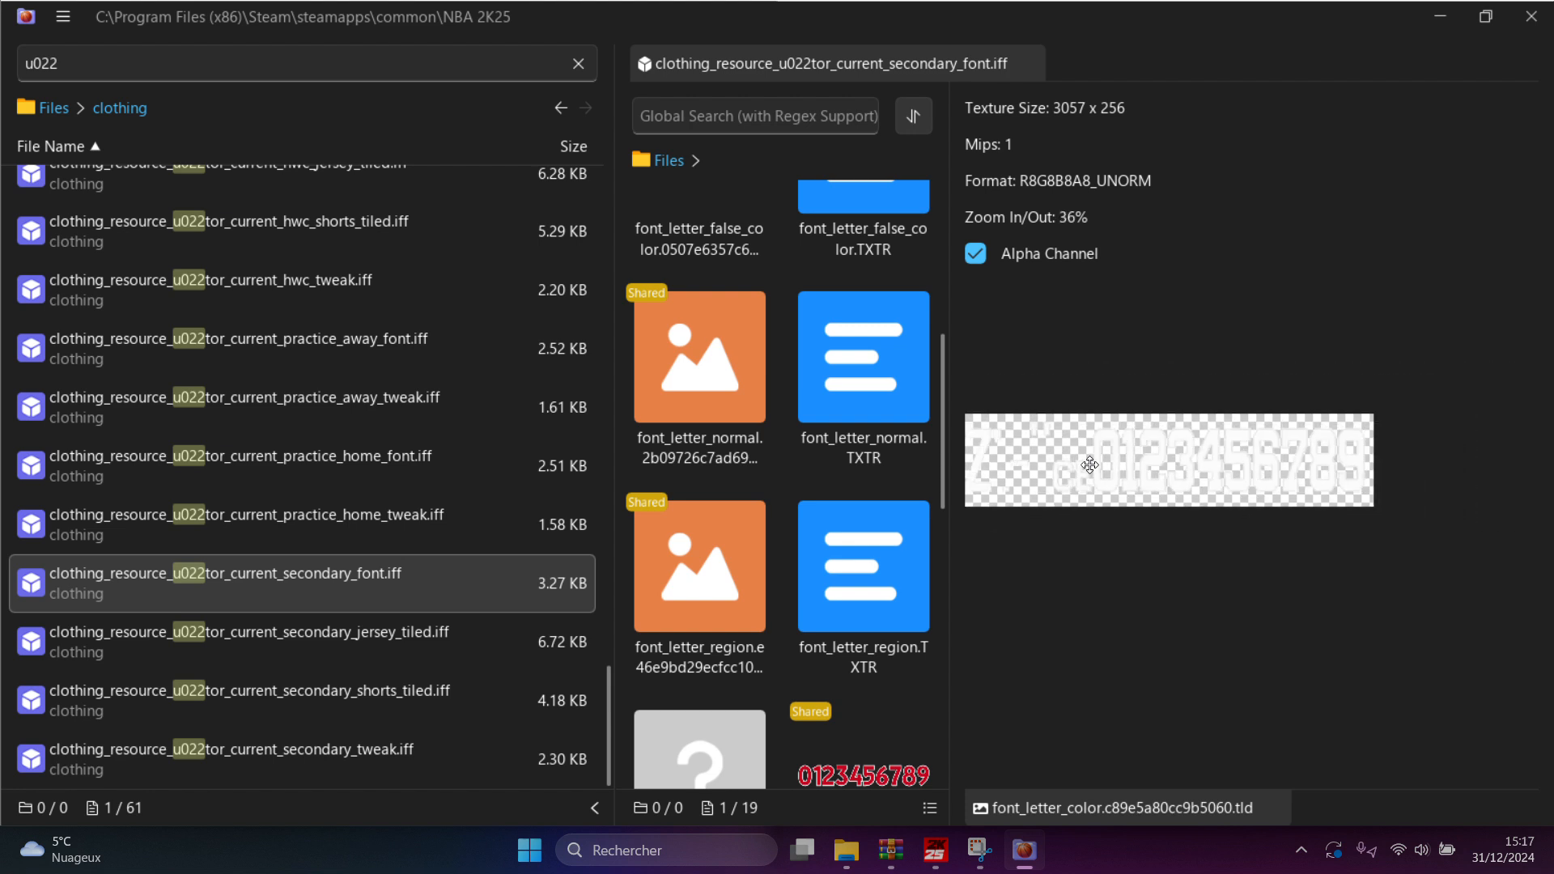
pyautogui.scroll(3, 1182, 486)
pyautogui.scroll(-4, 1170, 485)
pyautogui.scroll(-3, 1170, 485)
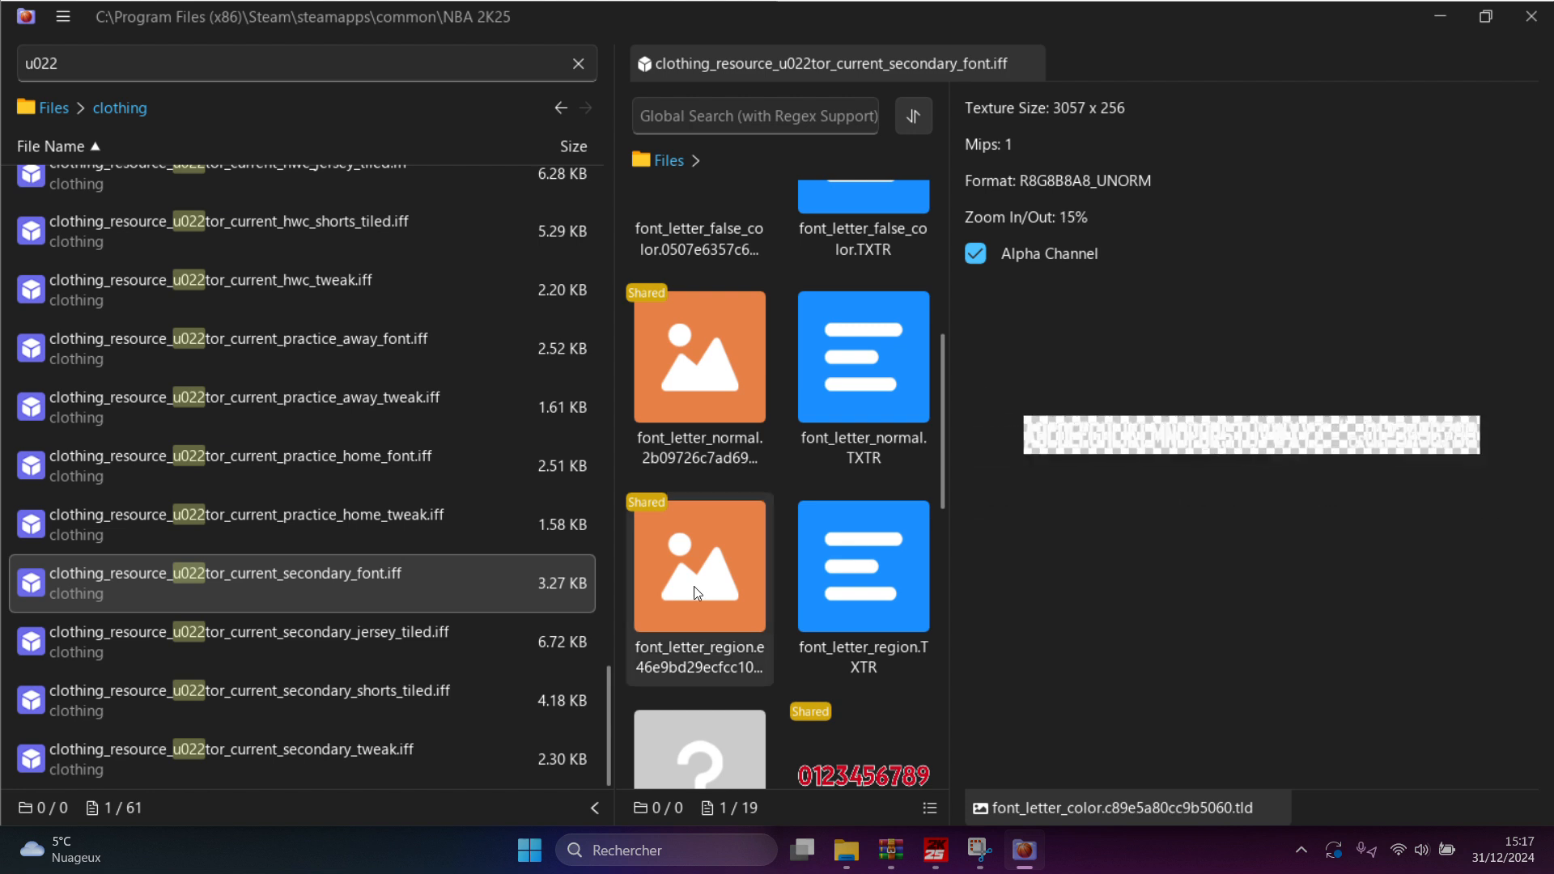
# Preview the font_number_color texture of the secondary font file and examine the style of its digits
pyautogui.scroll(-3, 764, 433)
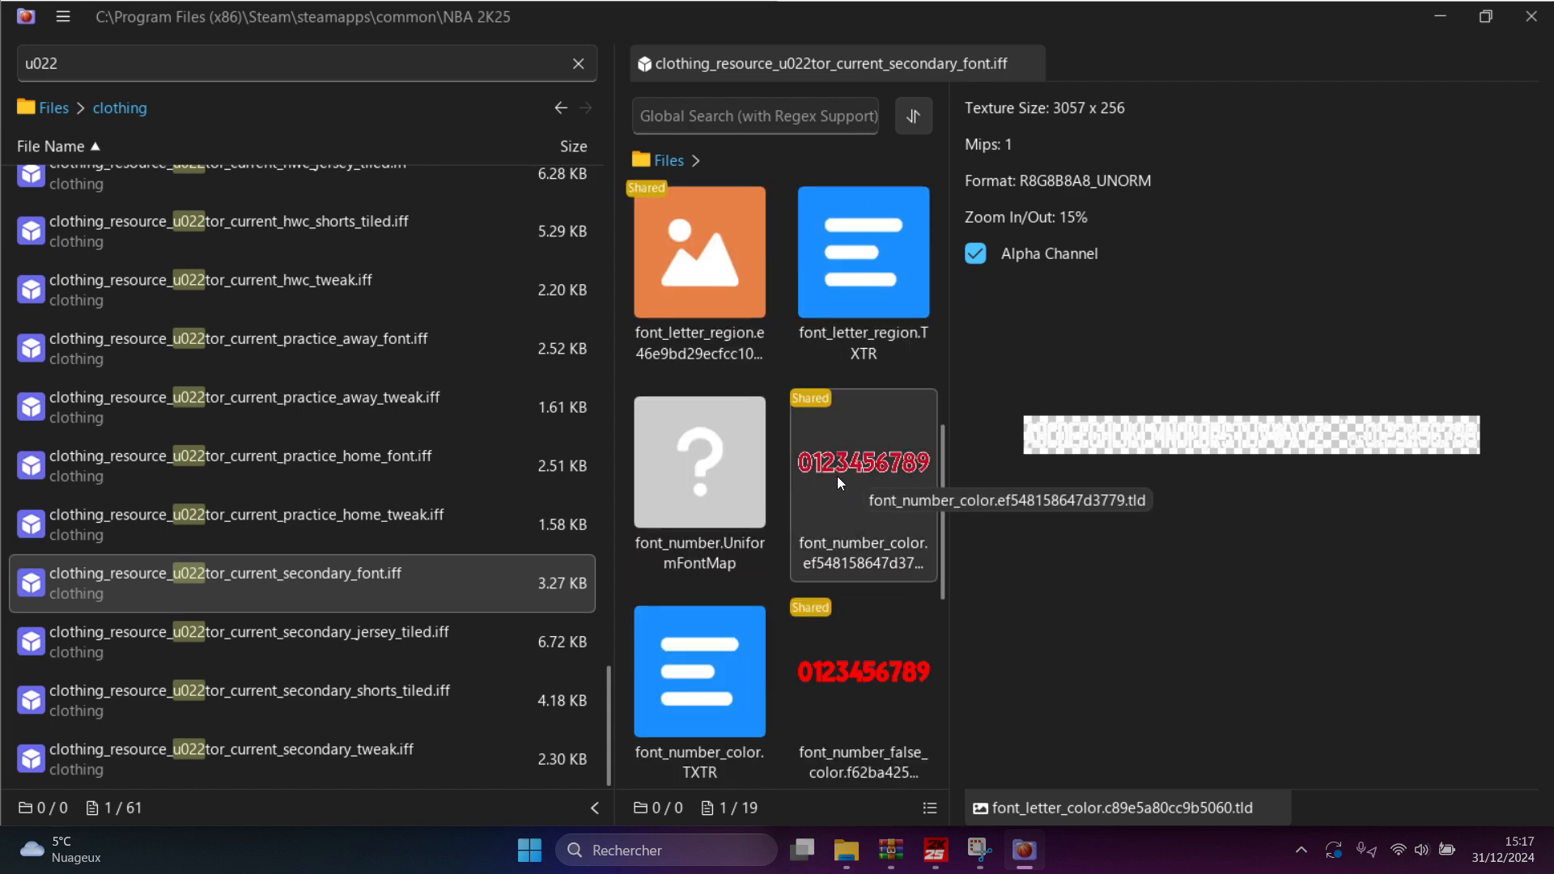
pyautogui.click(866, 464)
pyautogui.scroll(5, 1270, 437)
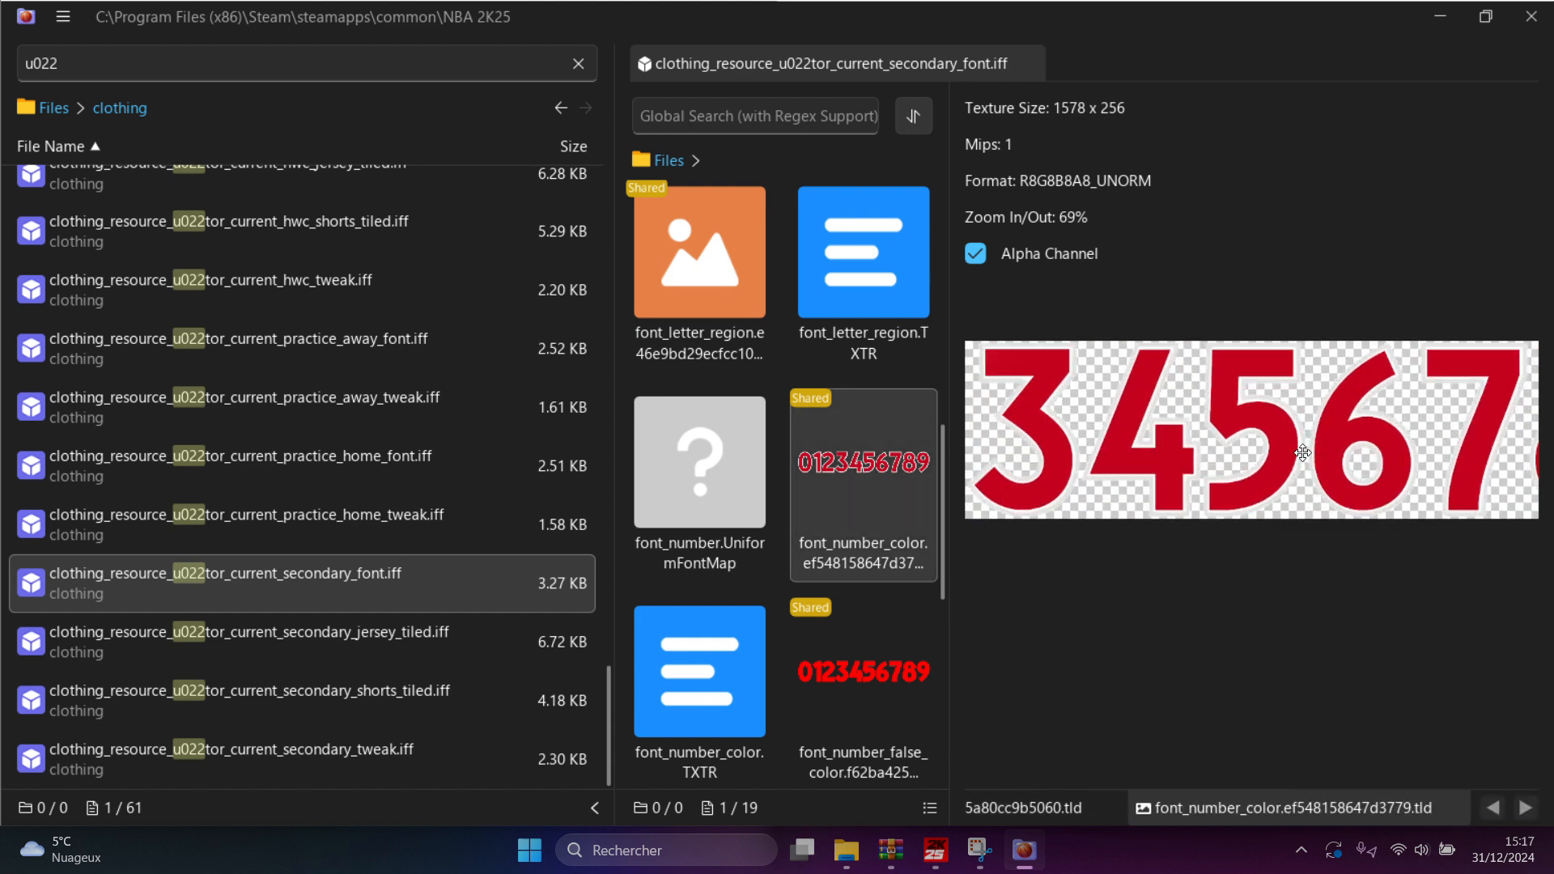
pyautogui.scroll(-3, 1255, 416)
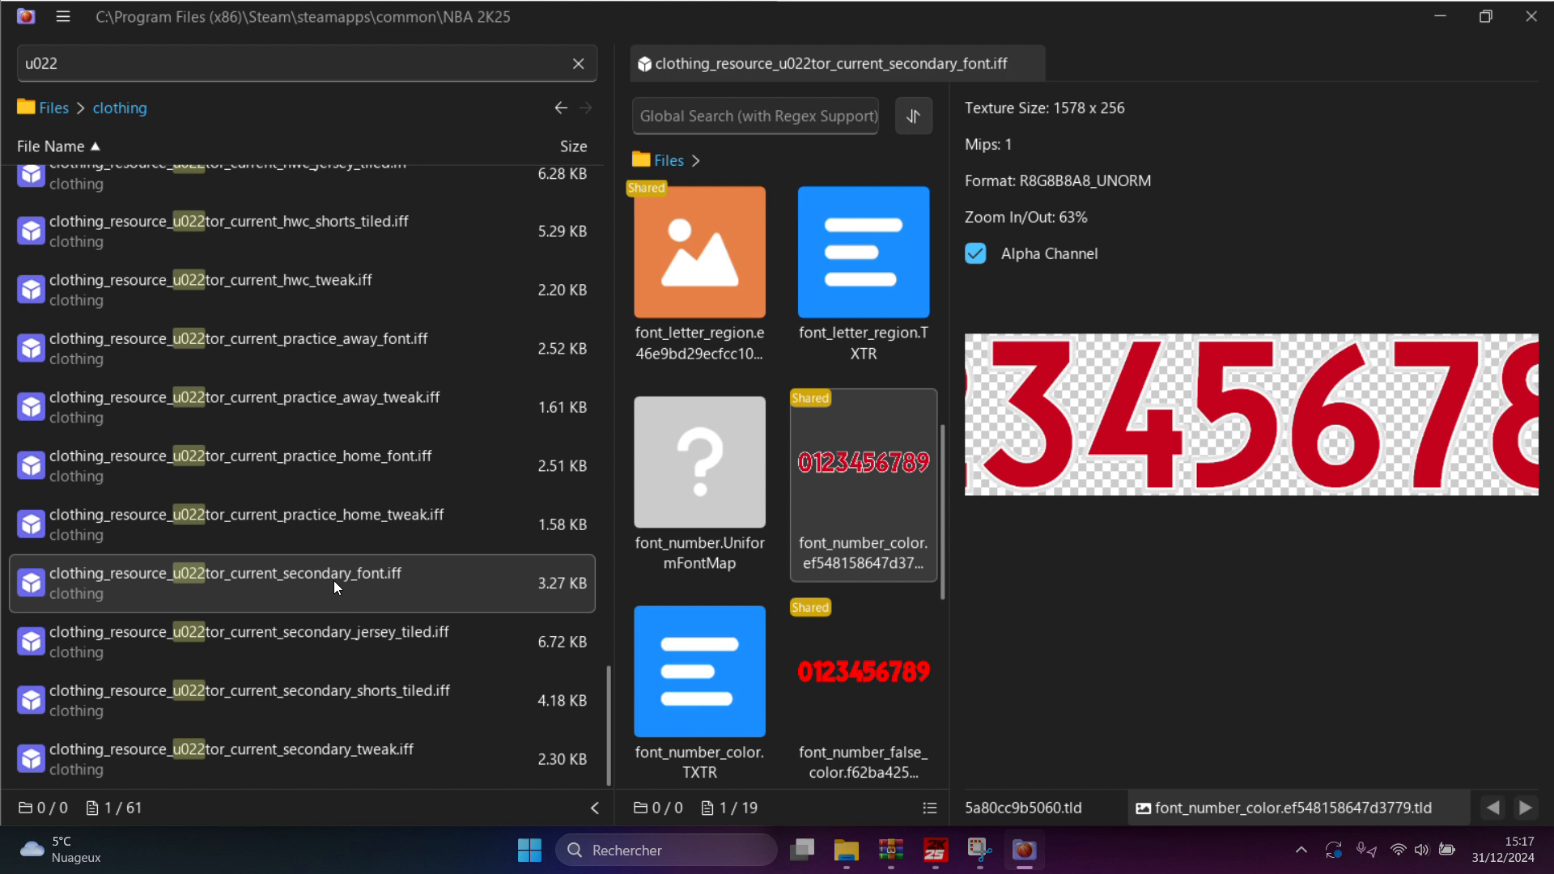
# Export clothing_resource_u022tor_current_secondary_font.iff into the NBA 2K25 mods folder
pyautogui.rightClick(234, 573)
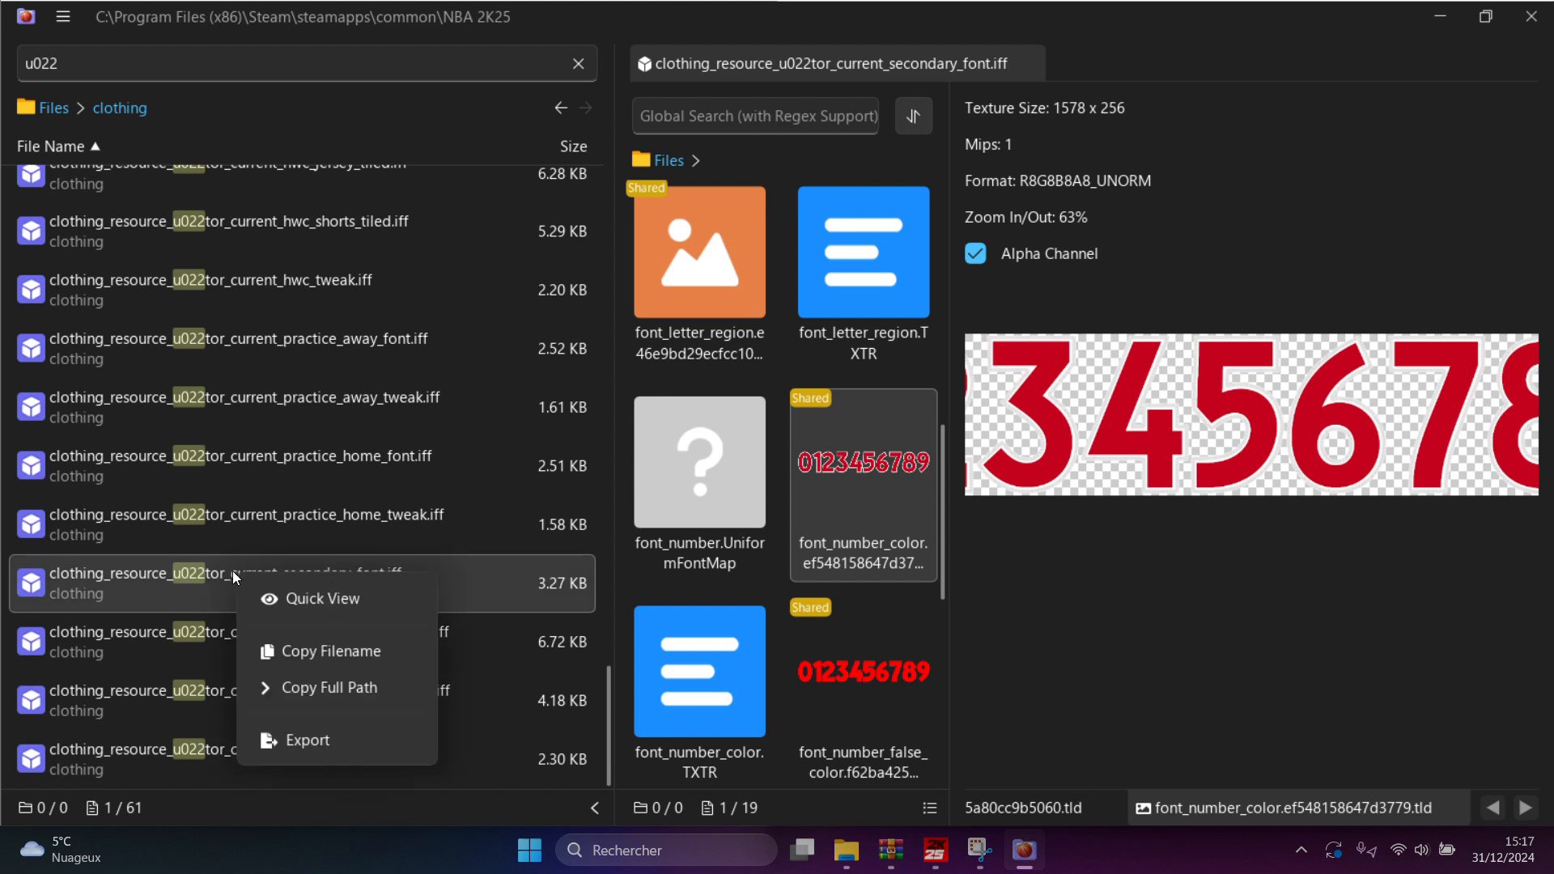
pyautogui.click(303, 745)
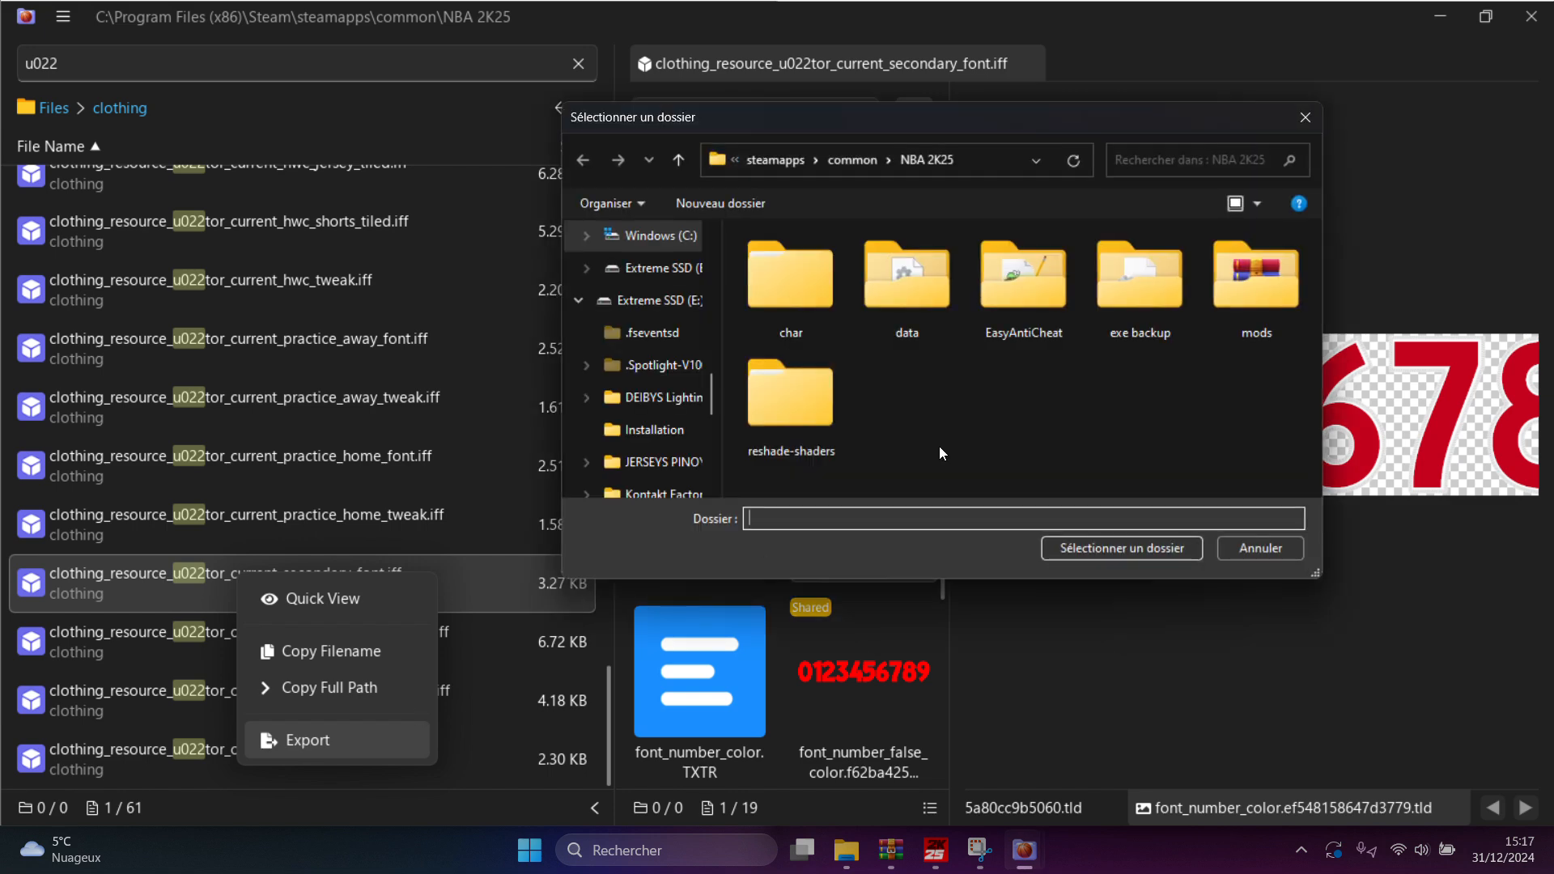
pyautogui.doubleClick(1256, 258)
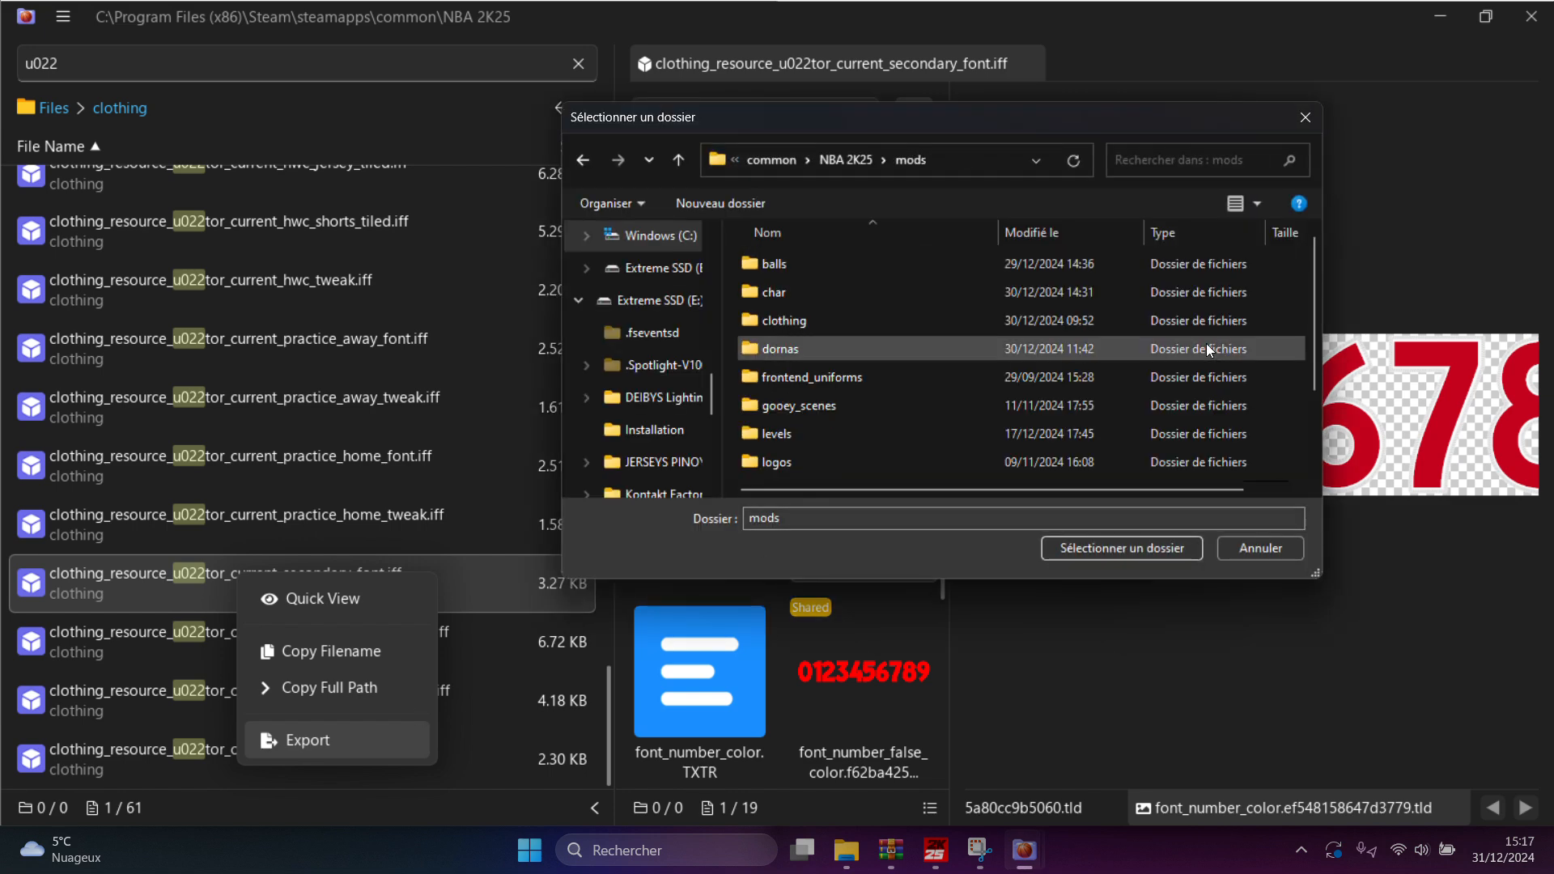
pyautogui.click(1114, 547)
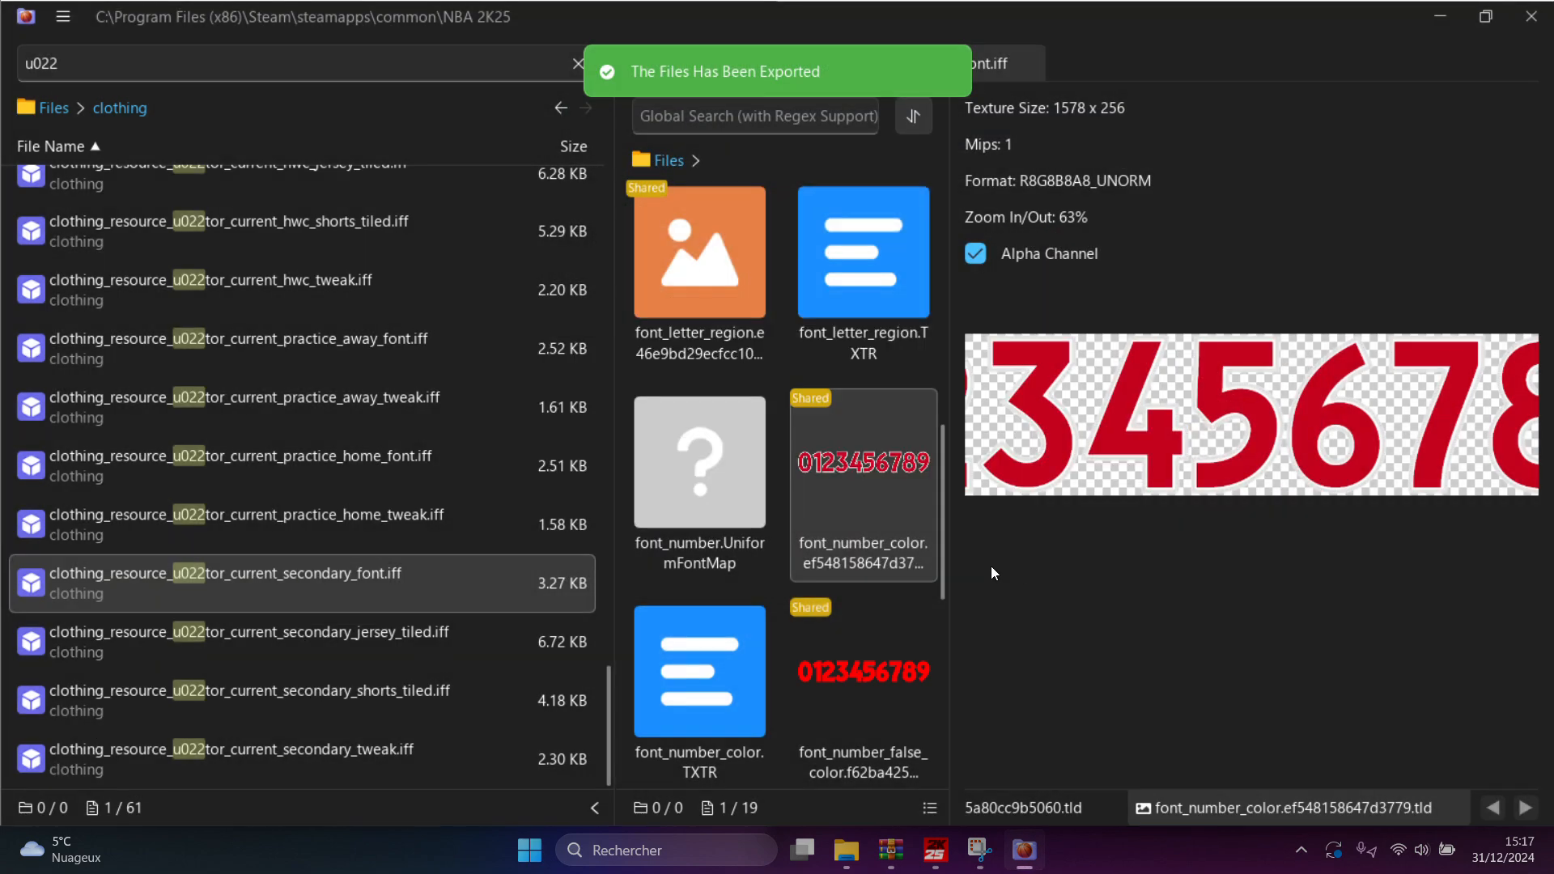
pyautogui.click(1441, 16)
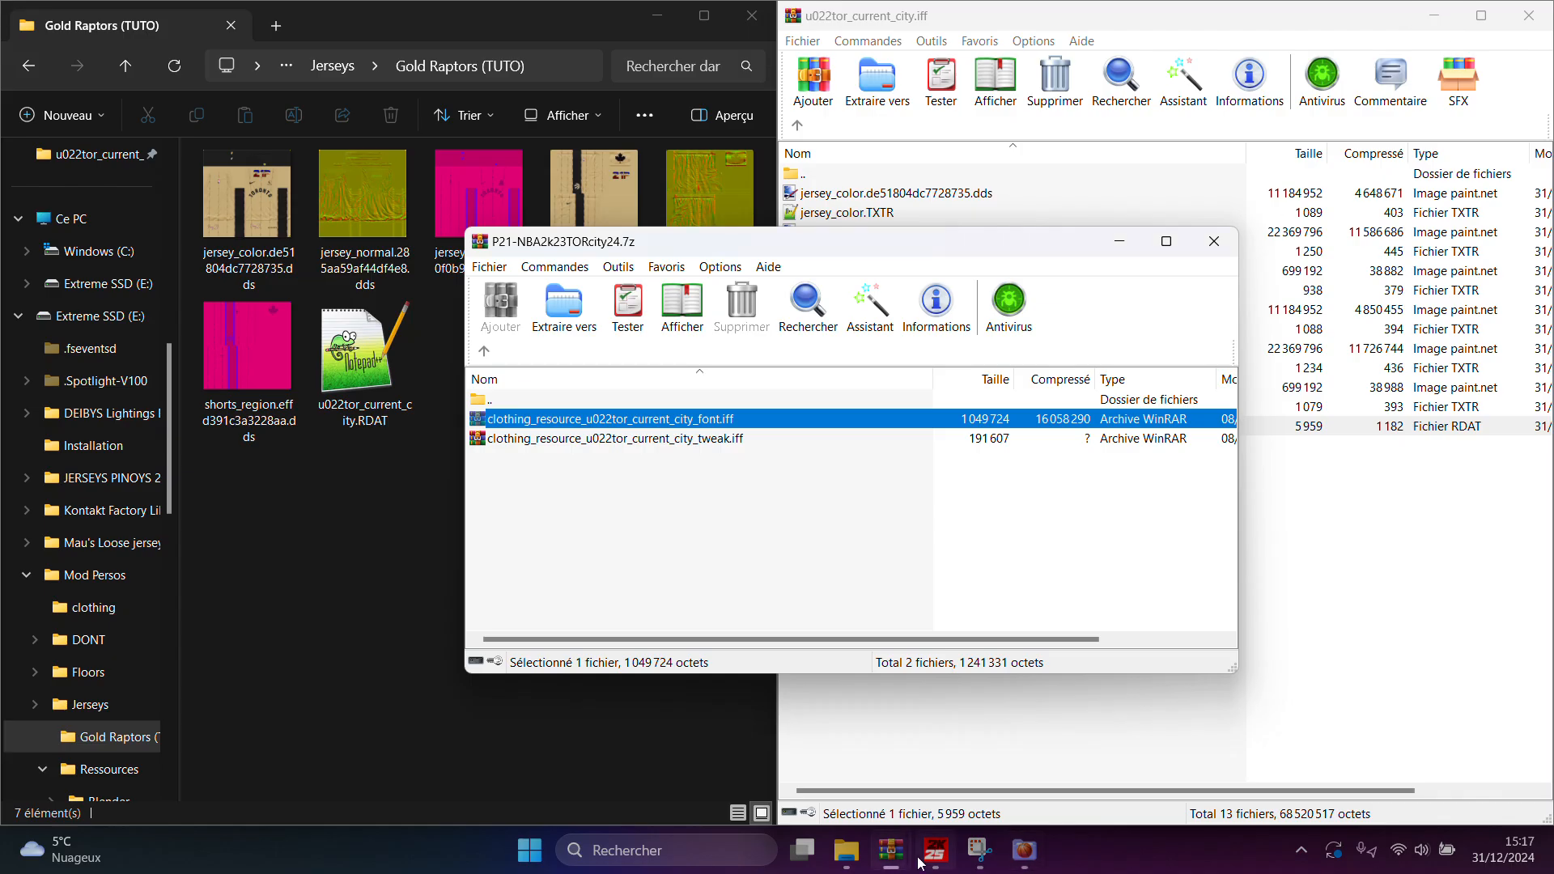
pyautogui.moveTo(843, 854)
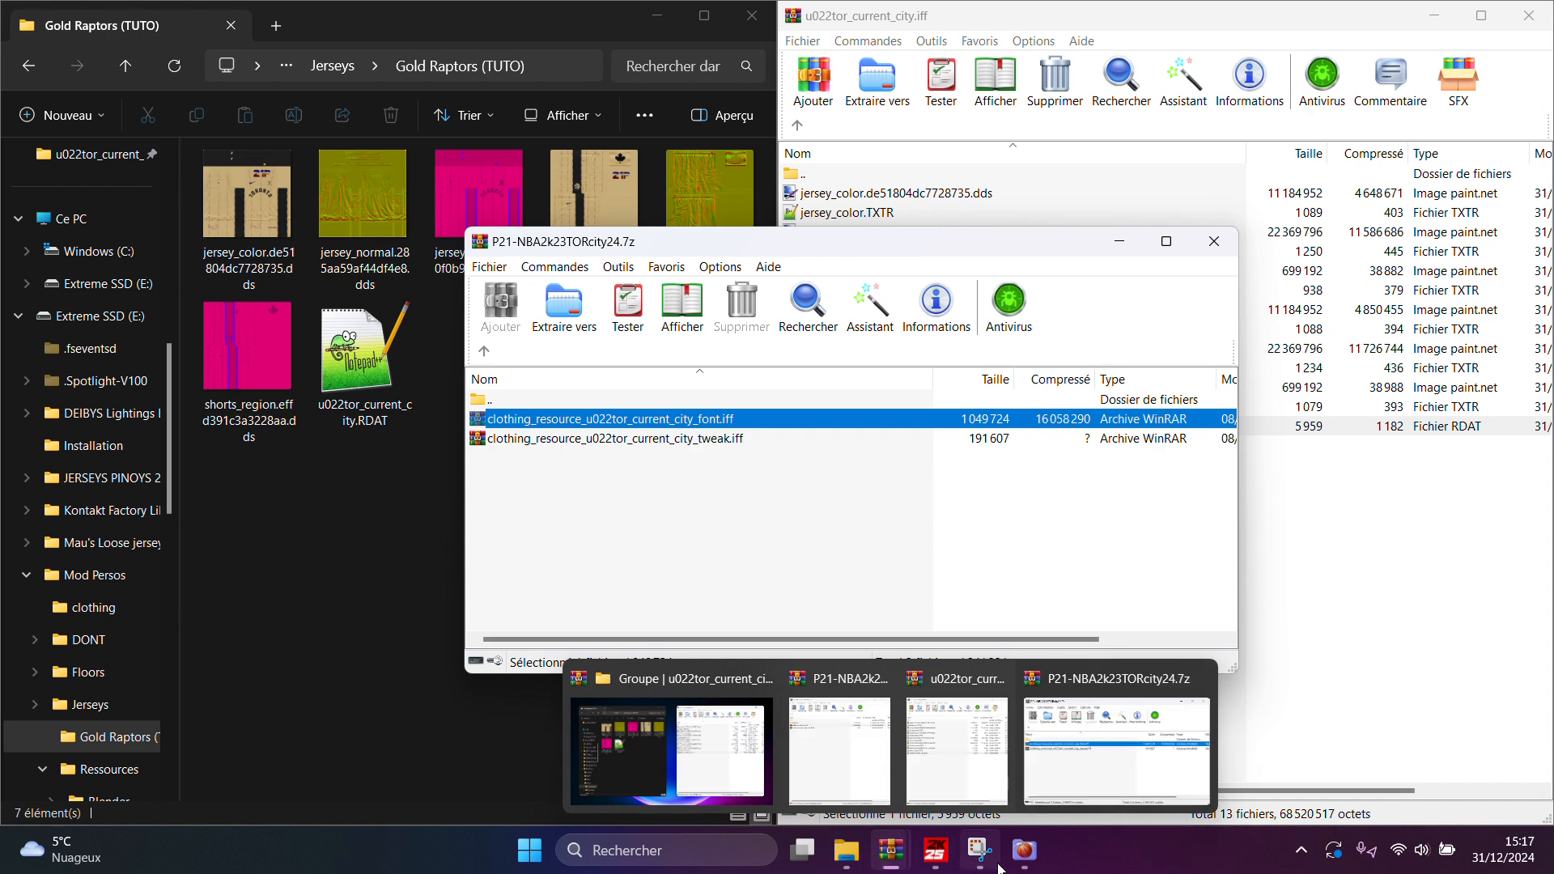
pyautogui.click(1031, 860)
pyautogui.moveTo(980, 859)
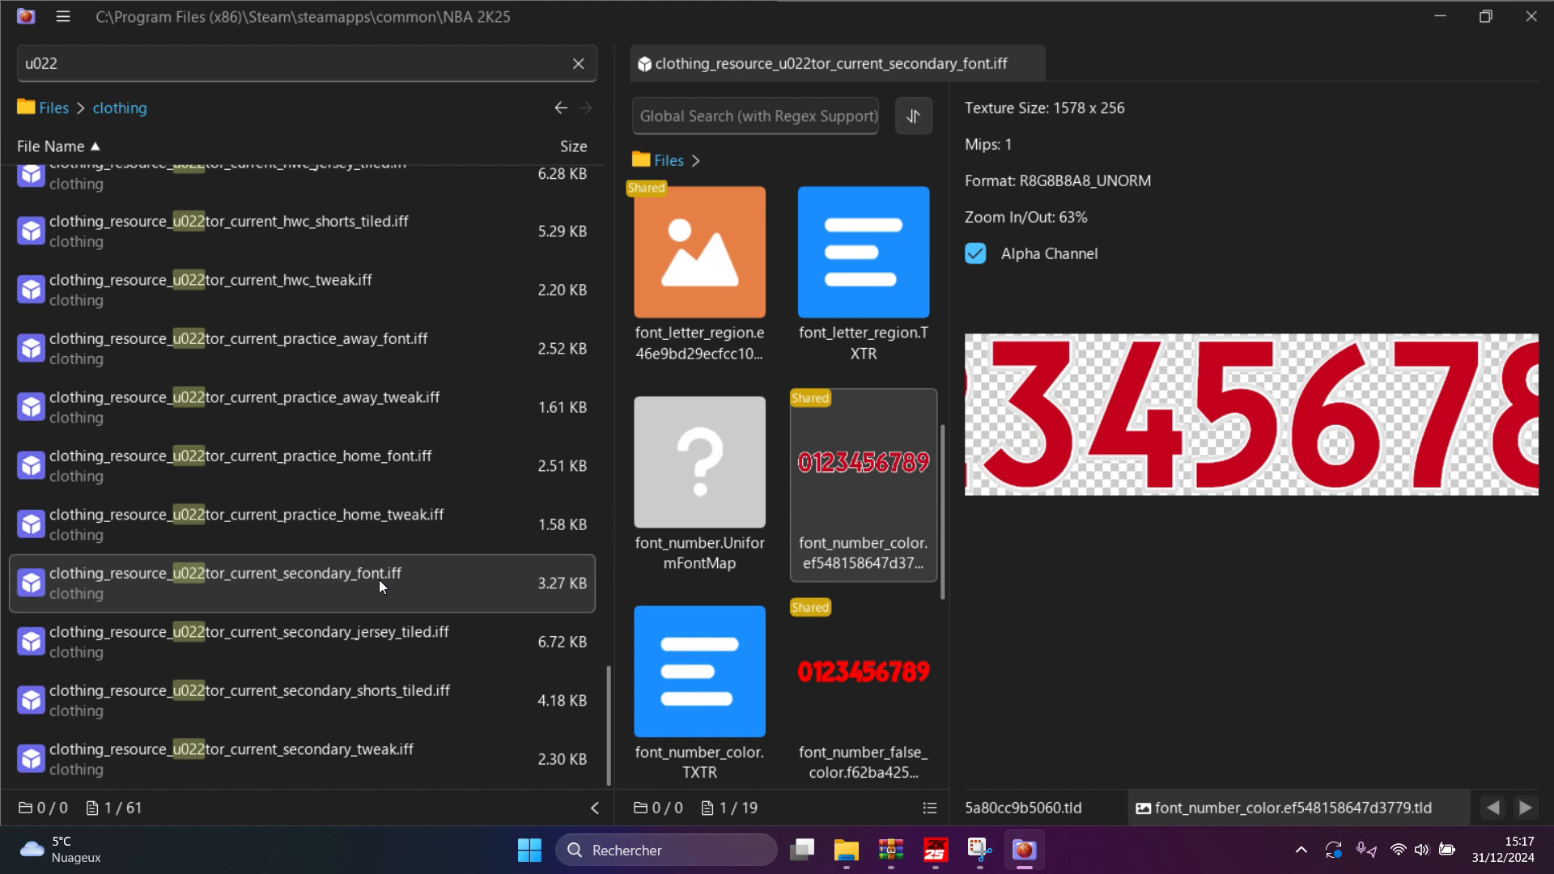
# Export clothing_resource_u022tor_current_secondary_tweak.iff into the same mods folder and close the game file viewer
pyautogui.click(337, 746)
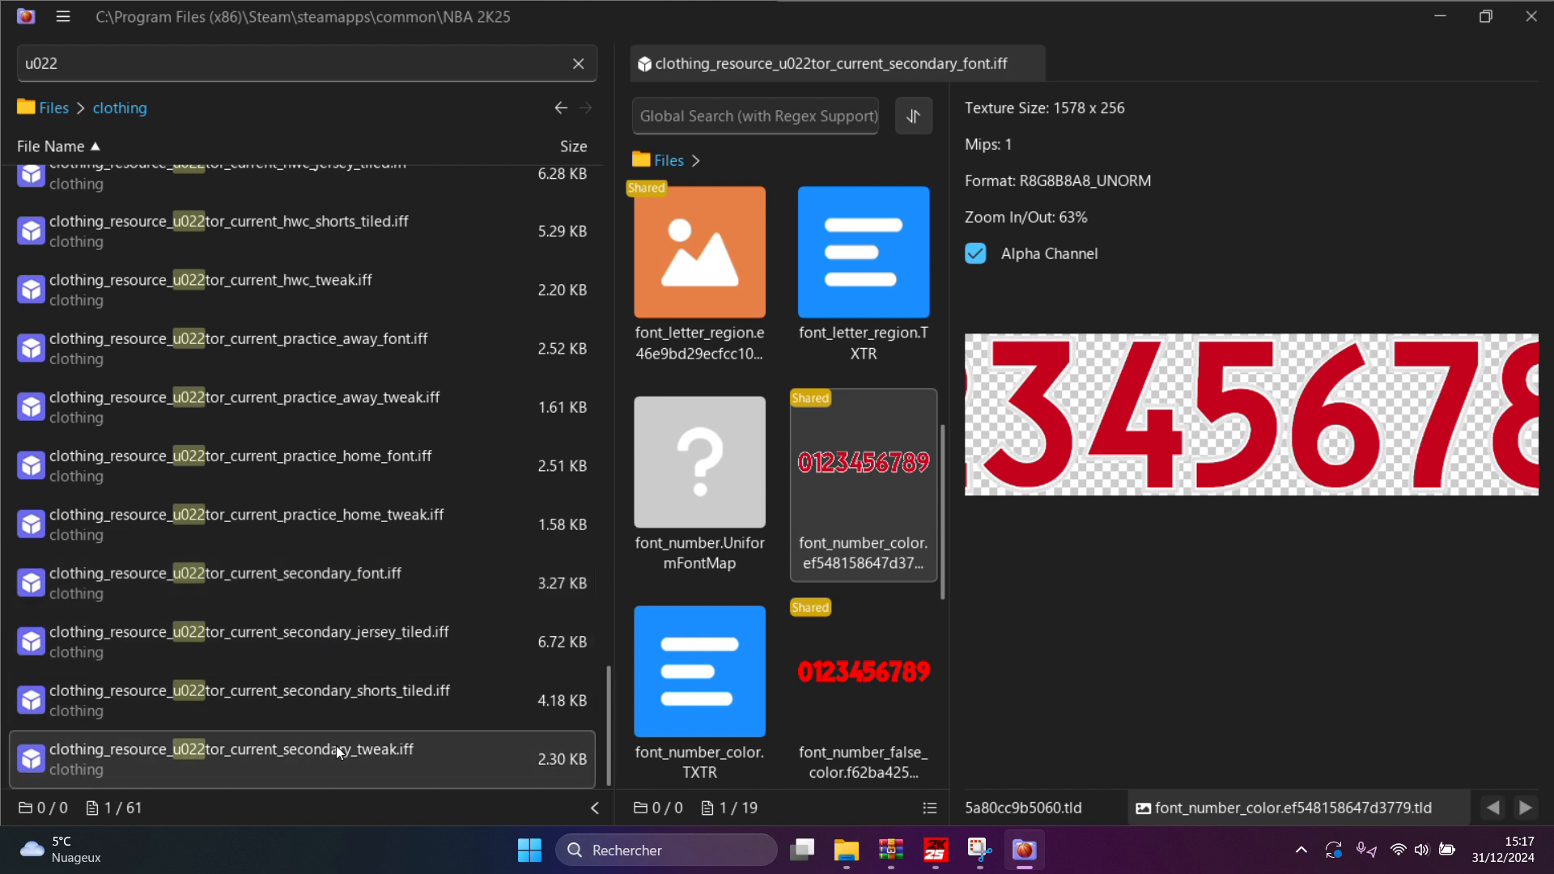
pyautogui.rightClick(362, 755)
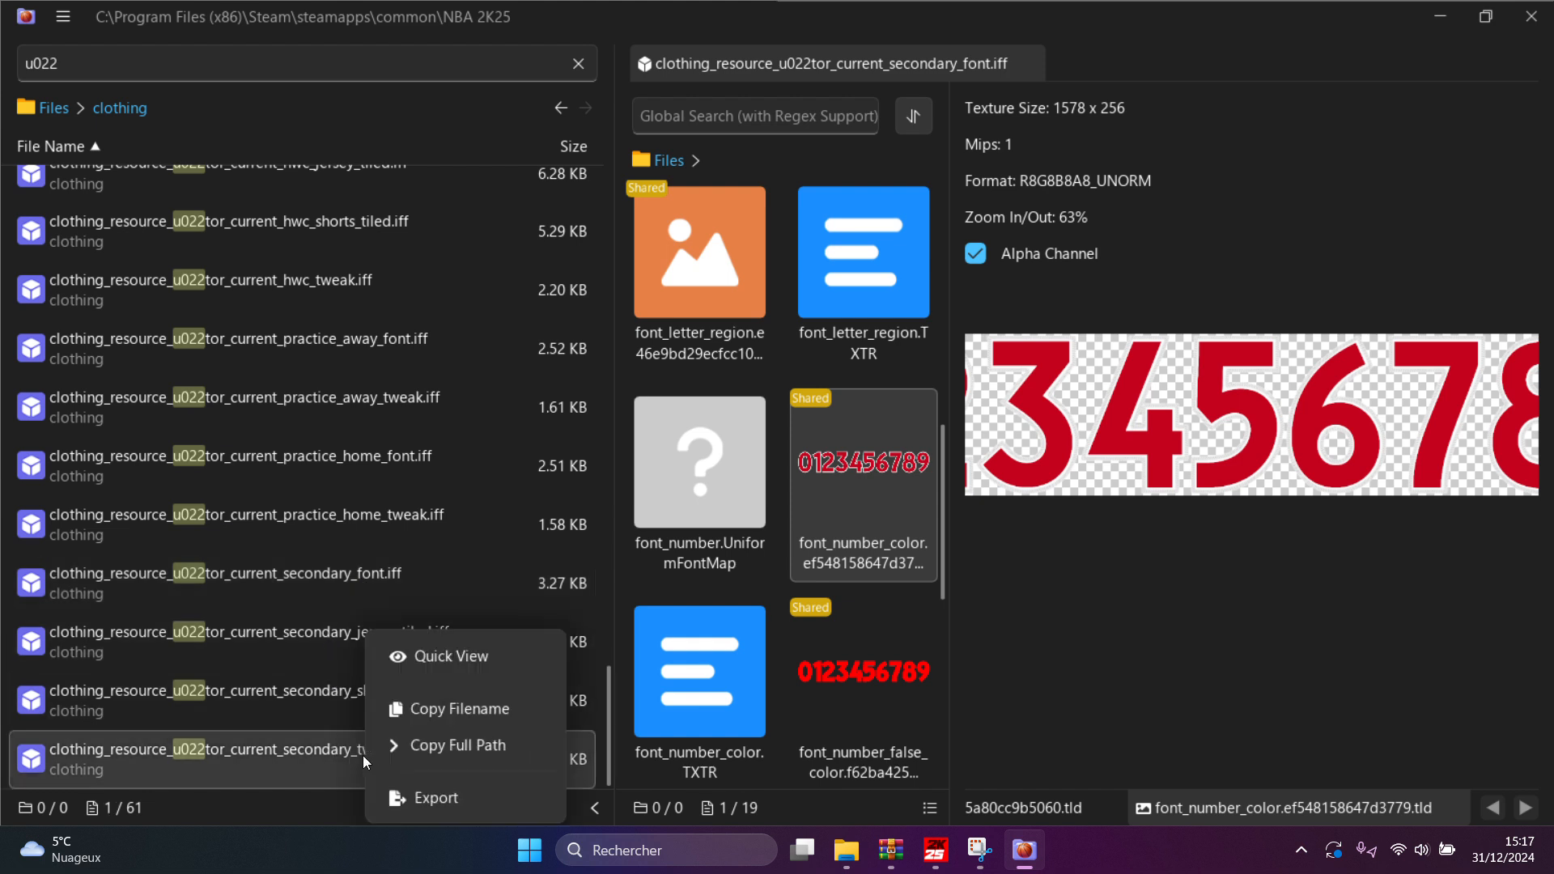
pyautogui.click(421, 802)
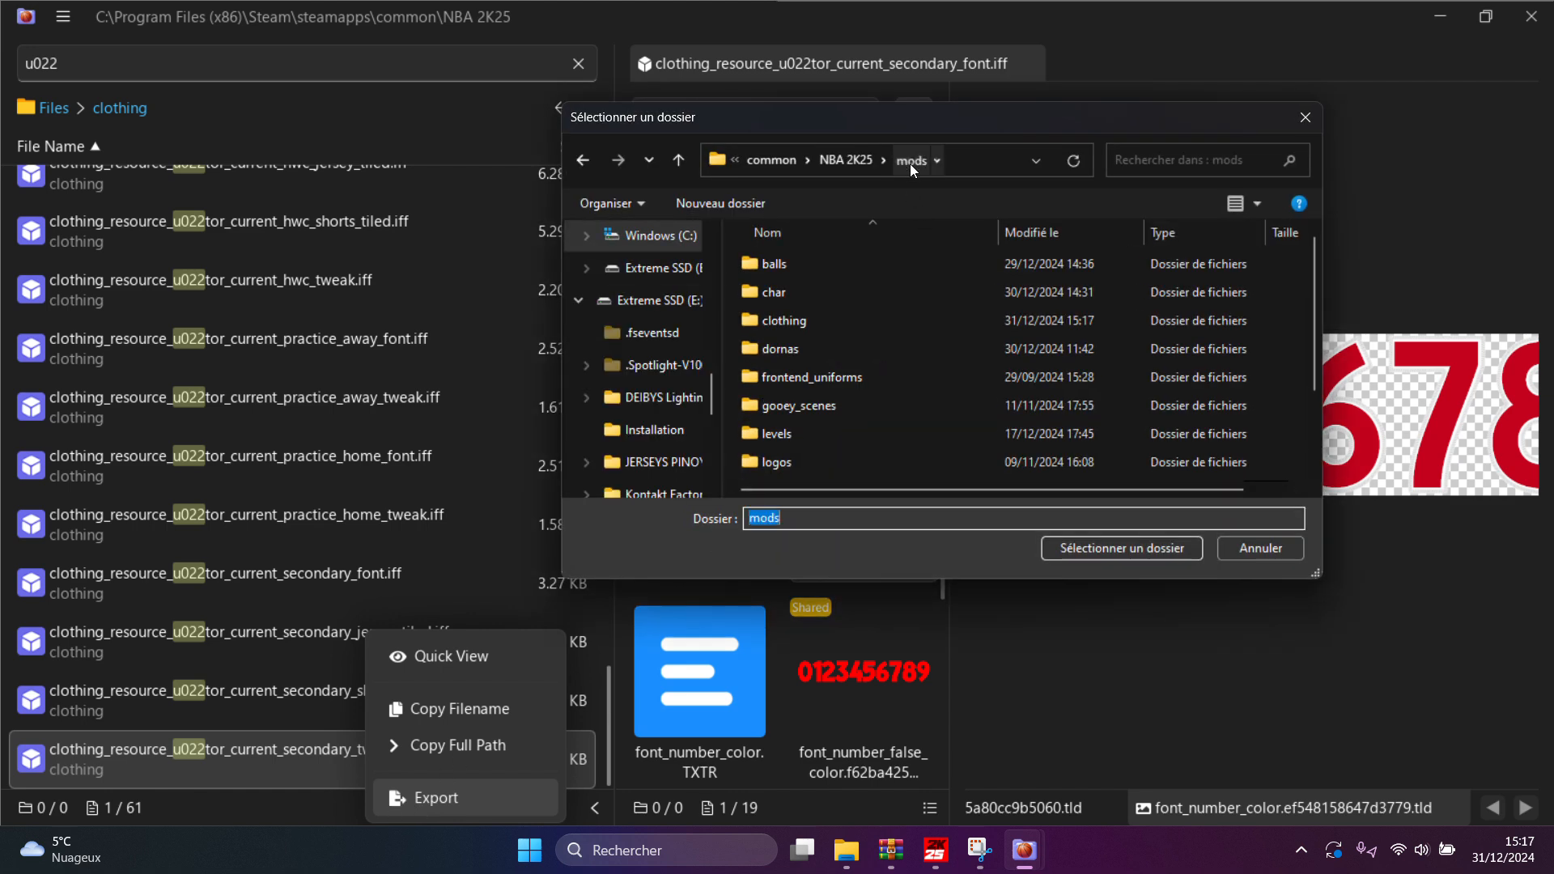
pyautogui.click(1168, 551)
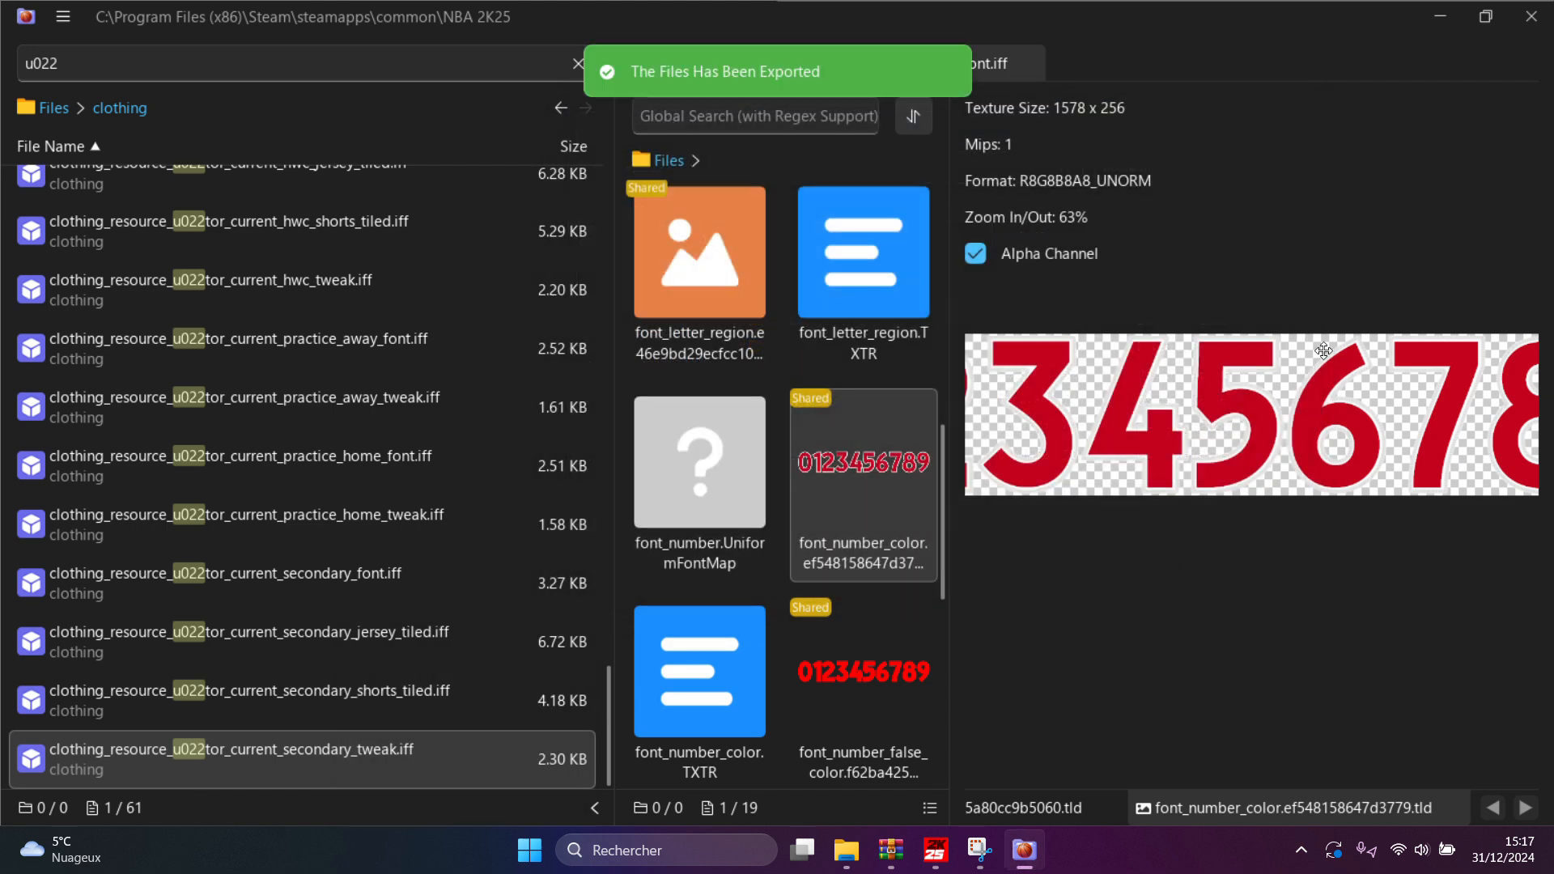
pyautogui.click(1531, 17)
# Close the recordings folder window and go from the u022tor_current_city folder to the clothing folder inside mods
pyautogui.moveTo(871, 860)
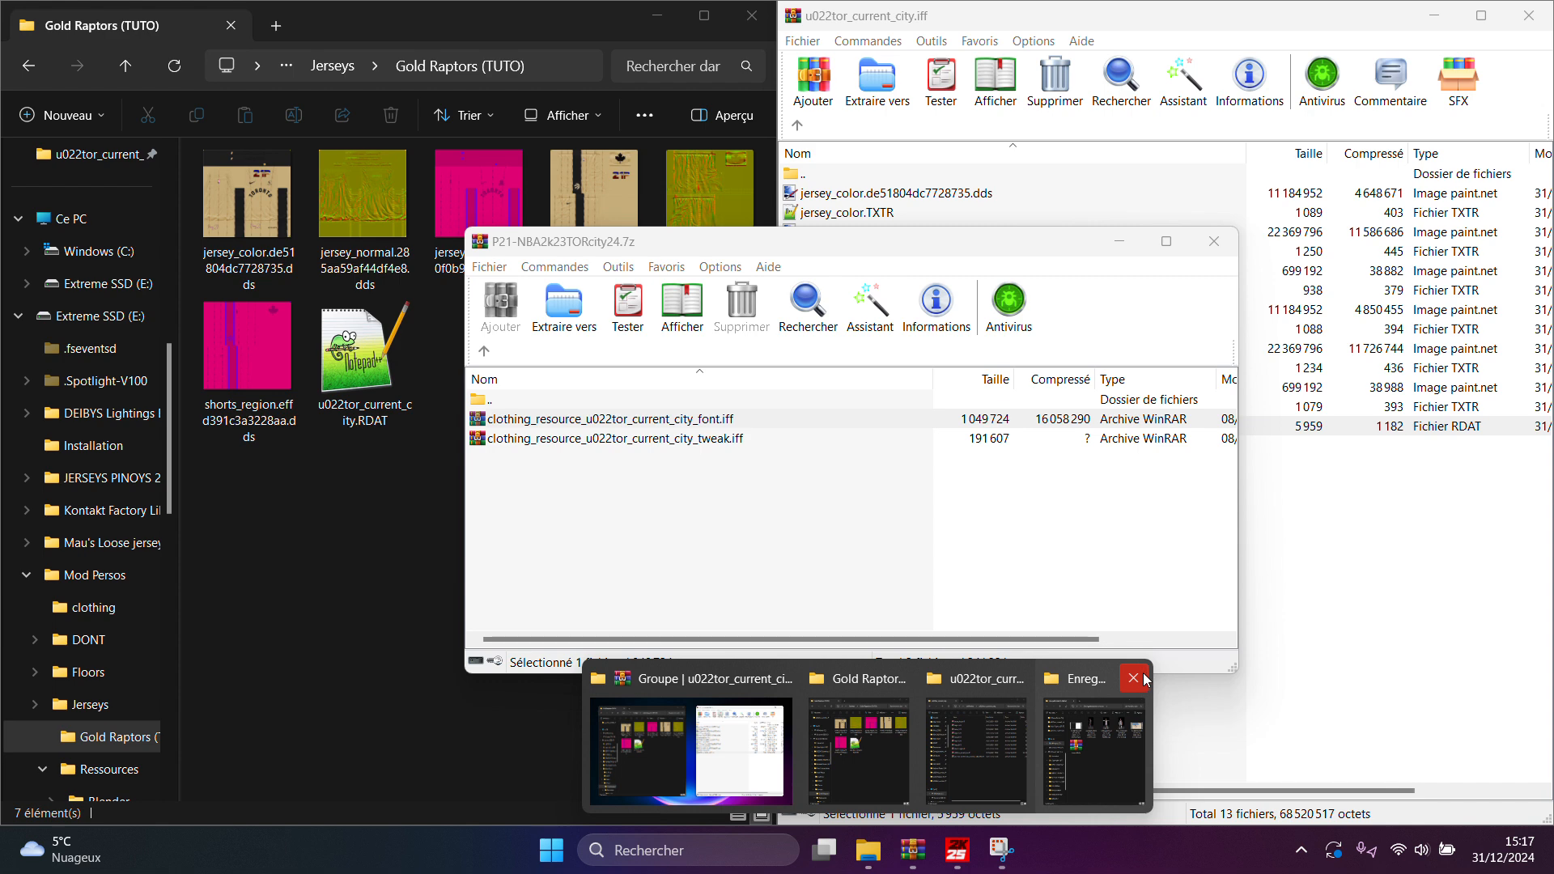
pyautogui.click(1135, 678)
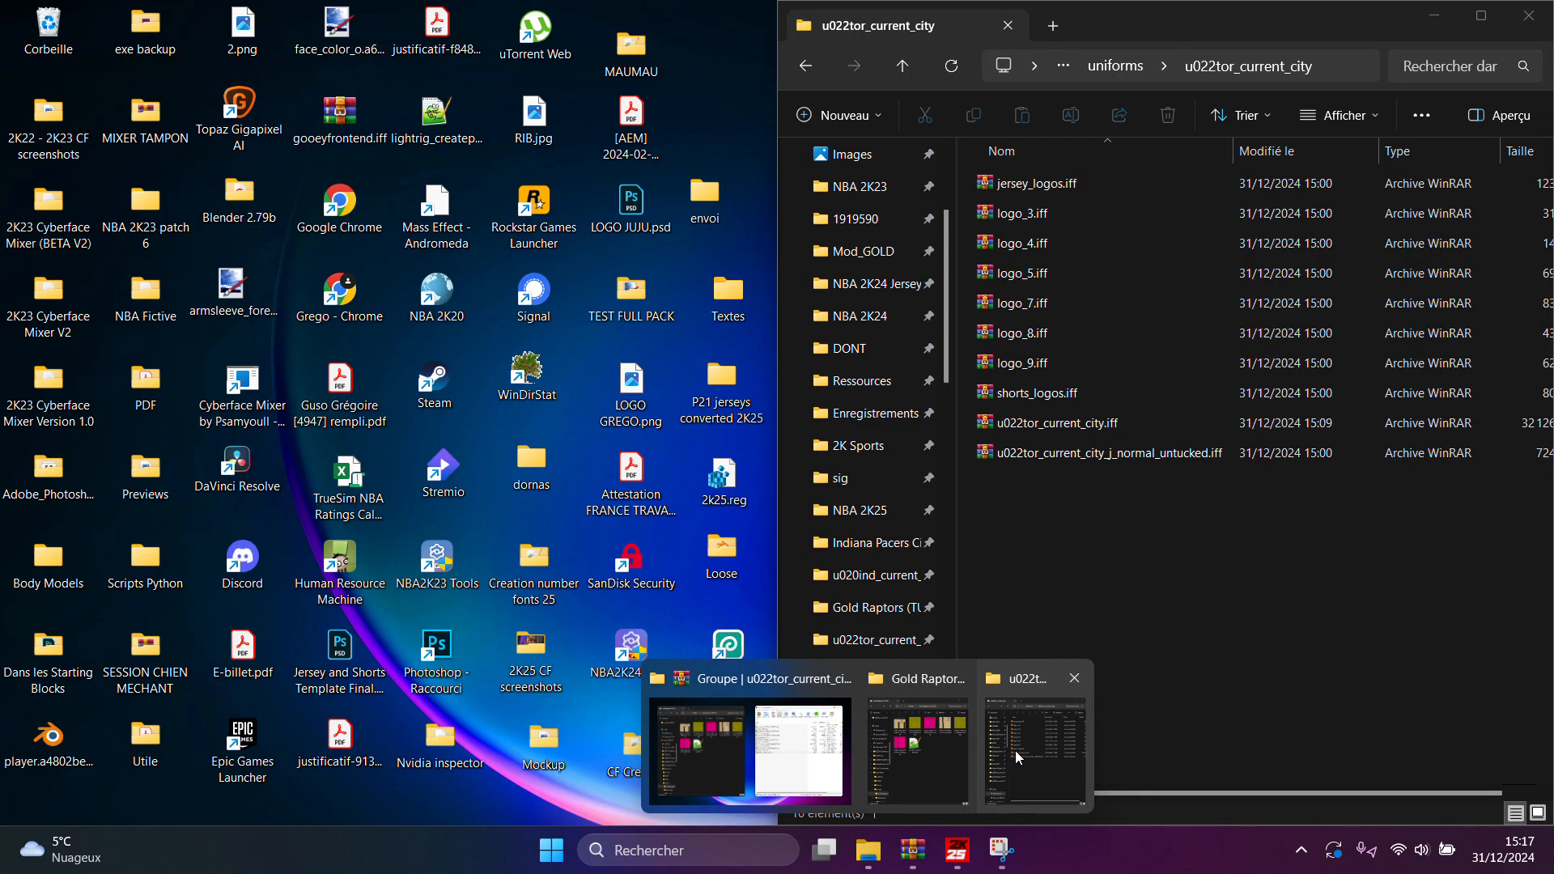
pyautogui.click(1017, 749)
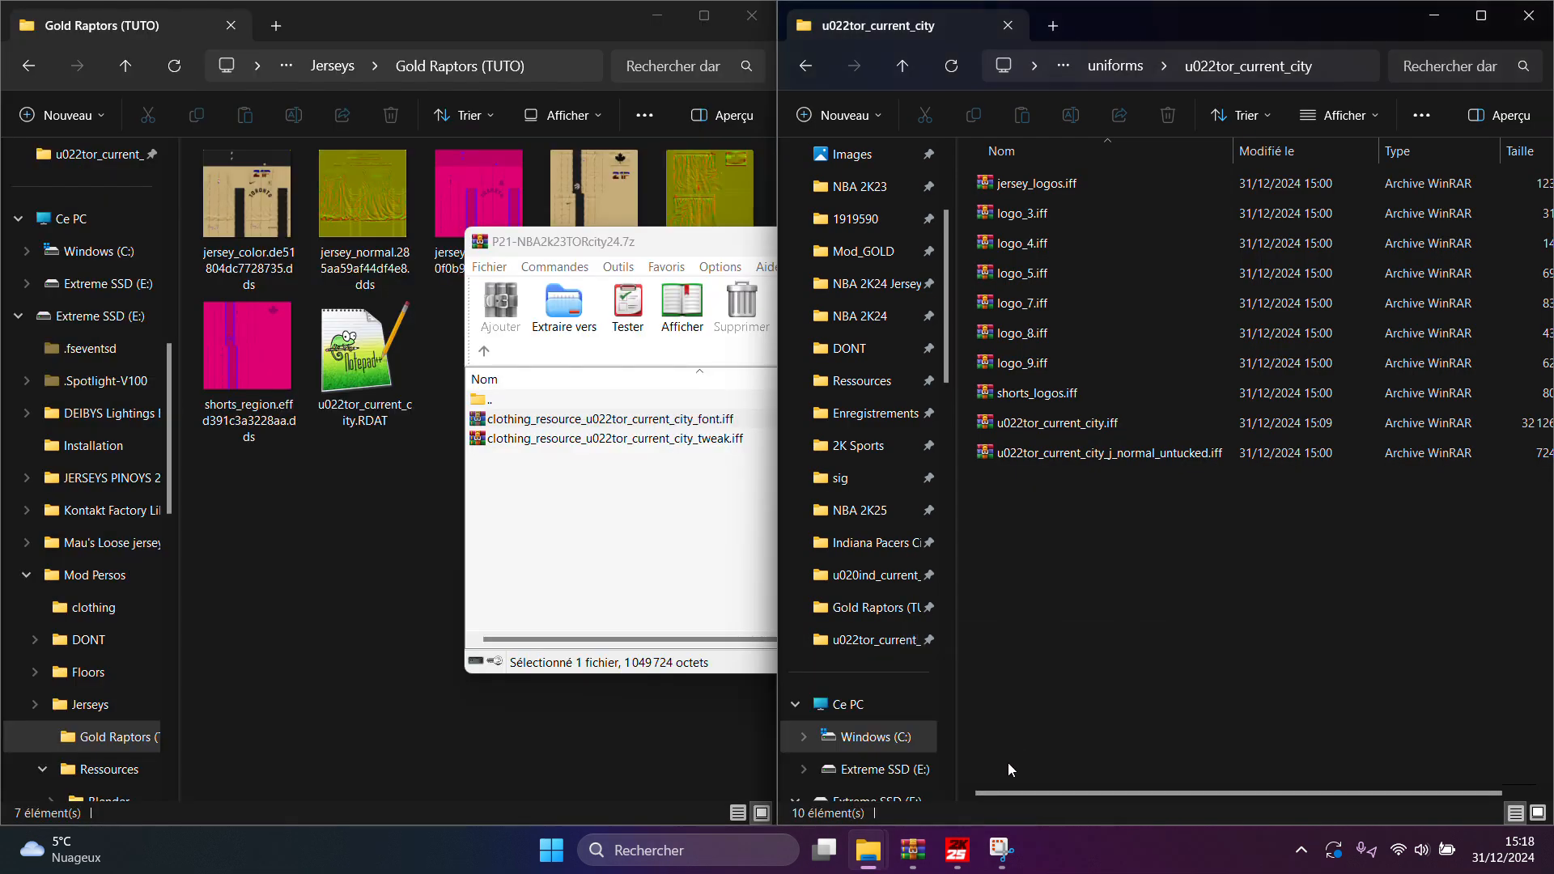
pyautogui.click(1121, 65)
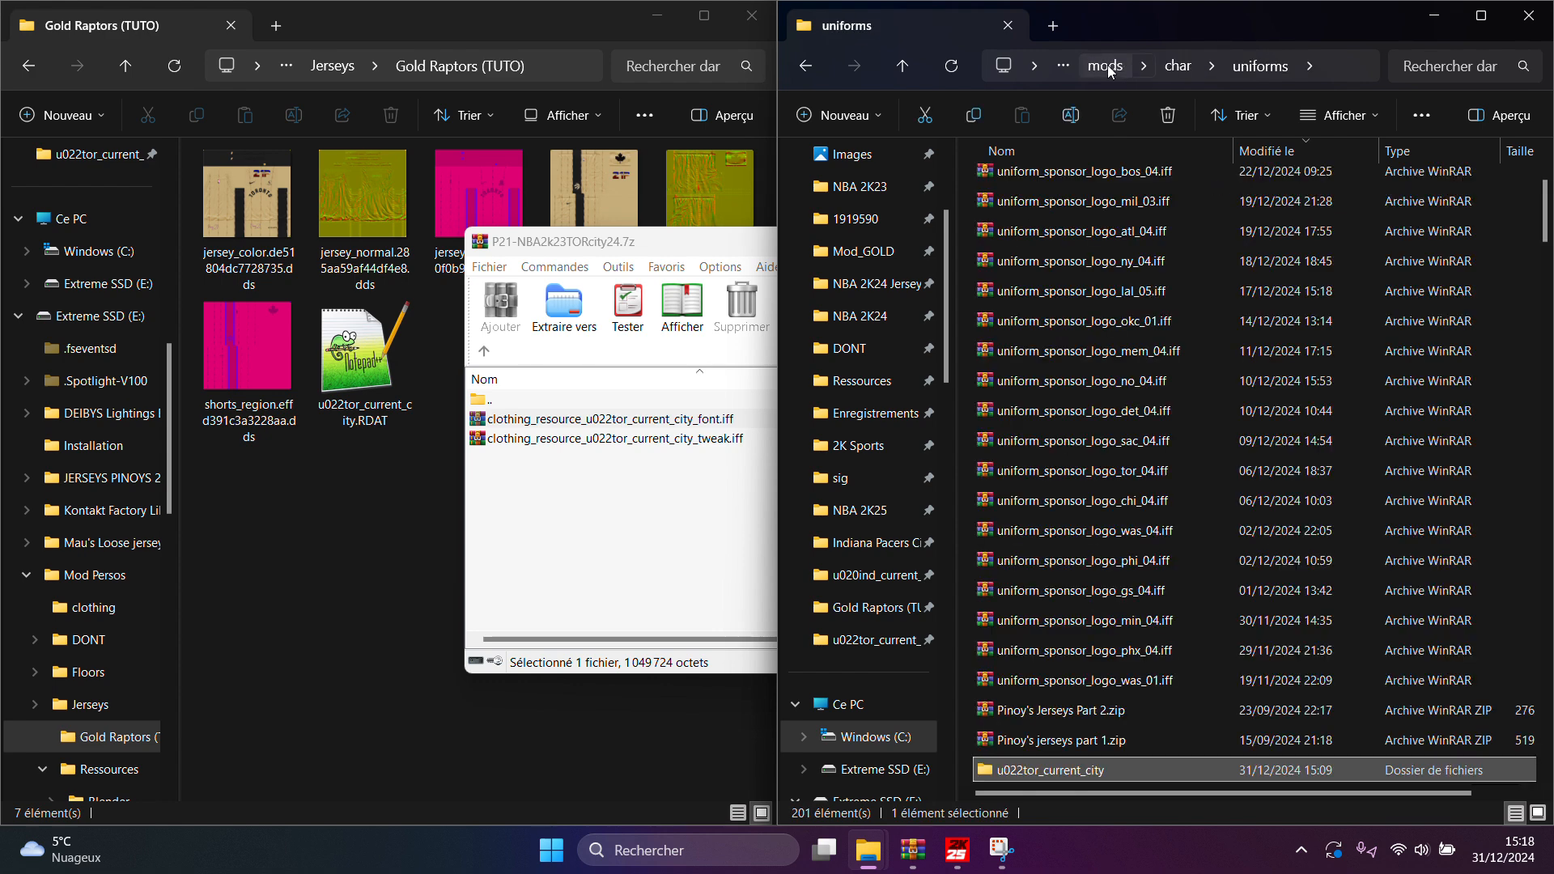
pyautogui.click(1109, 69)
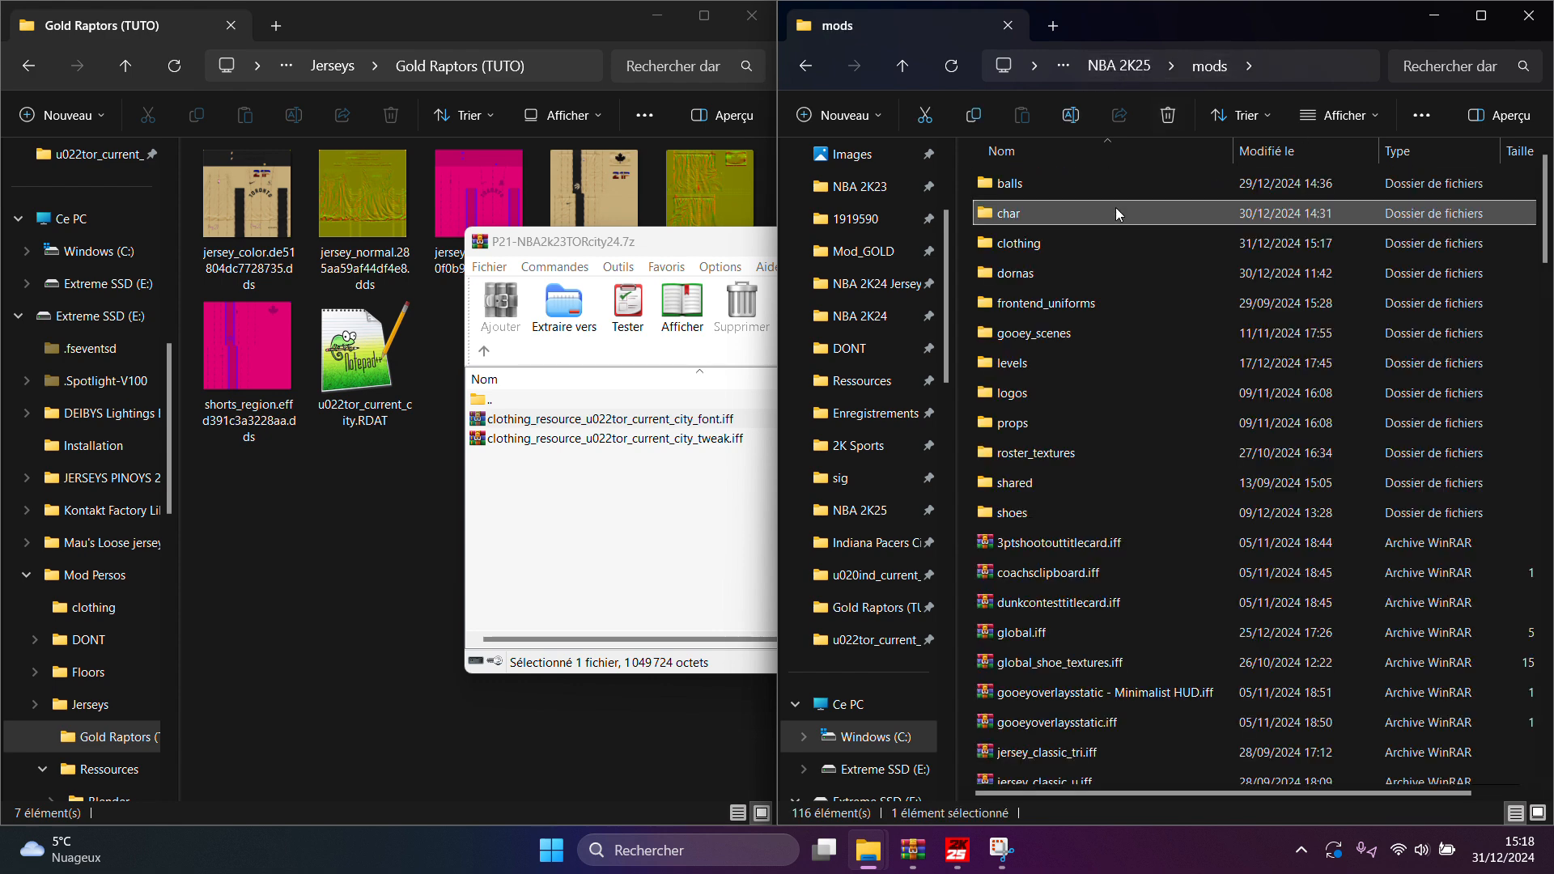
pyautogui.doubleClick(1058, 244)
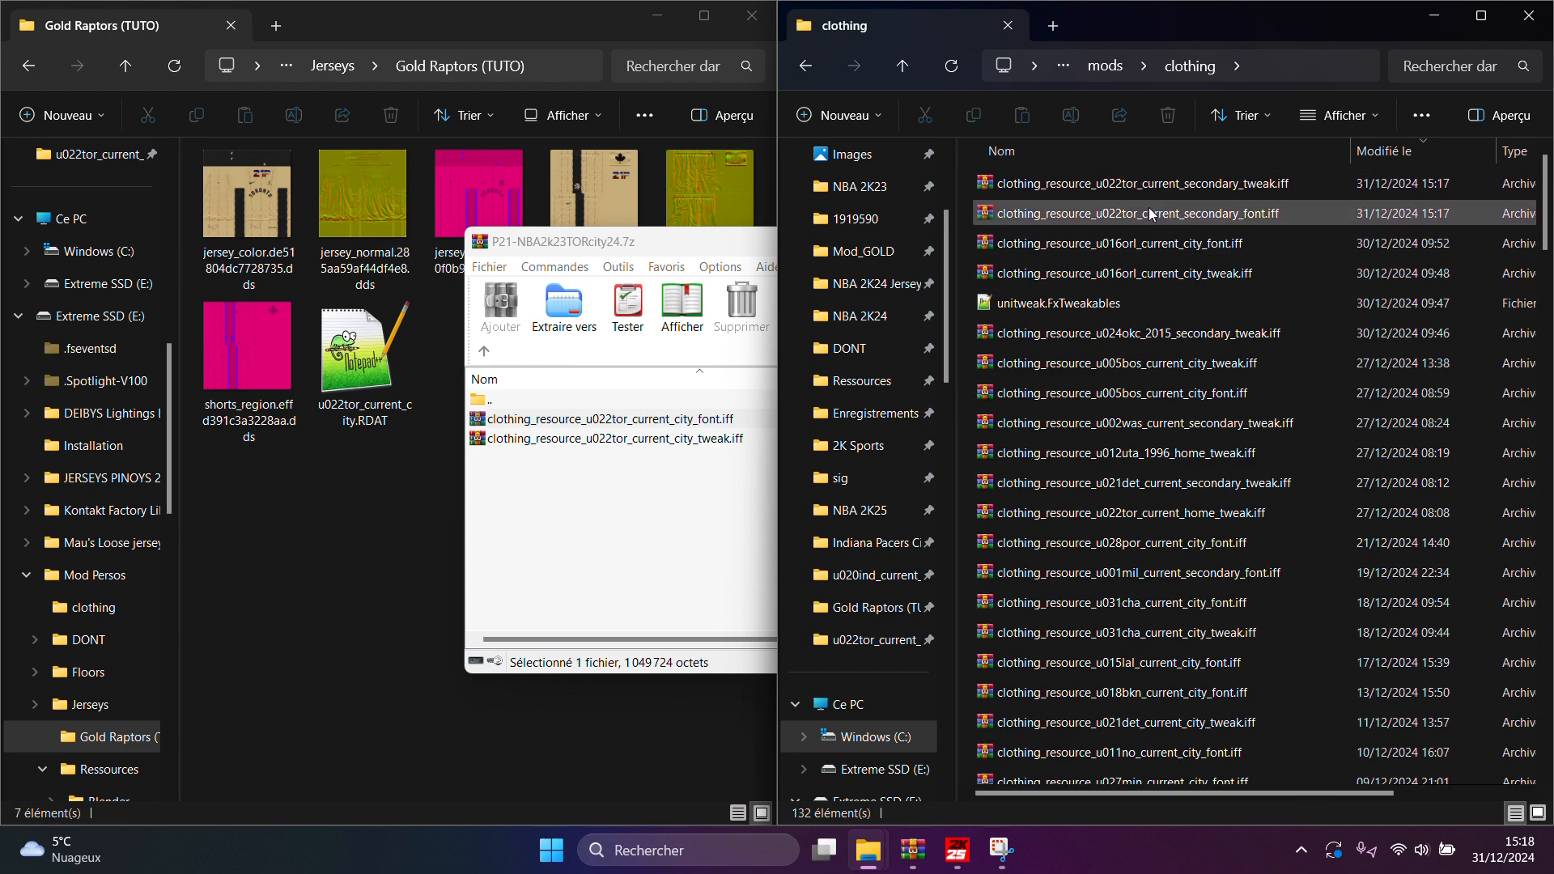
# Try to rename the exported secondary font file to clothing_resource_u022tor_current_city_font.iff
pyautogui.click(1192, 207)
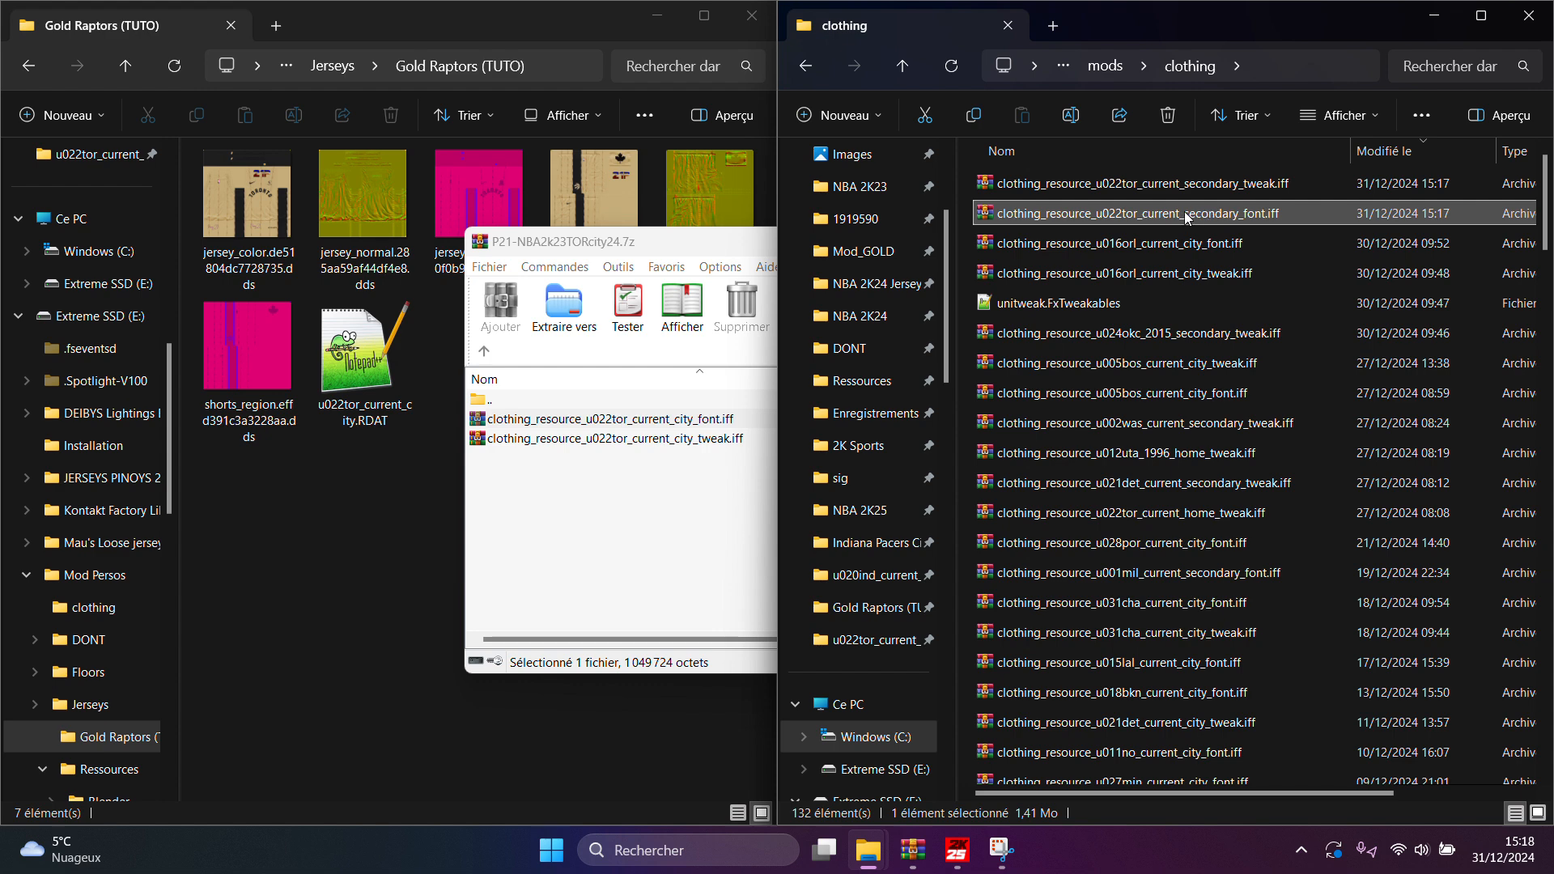
pyautogui.click(1186, 214)
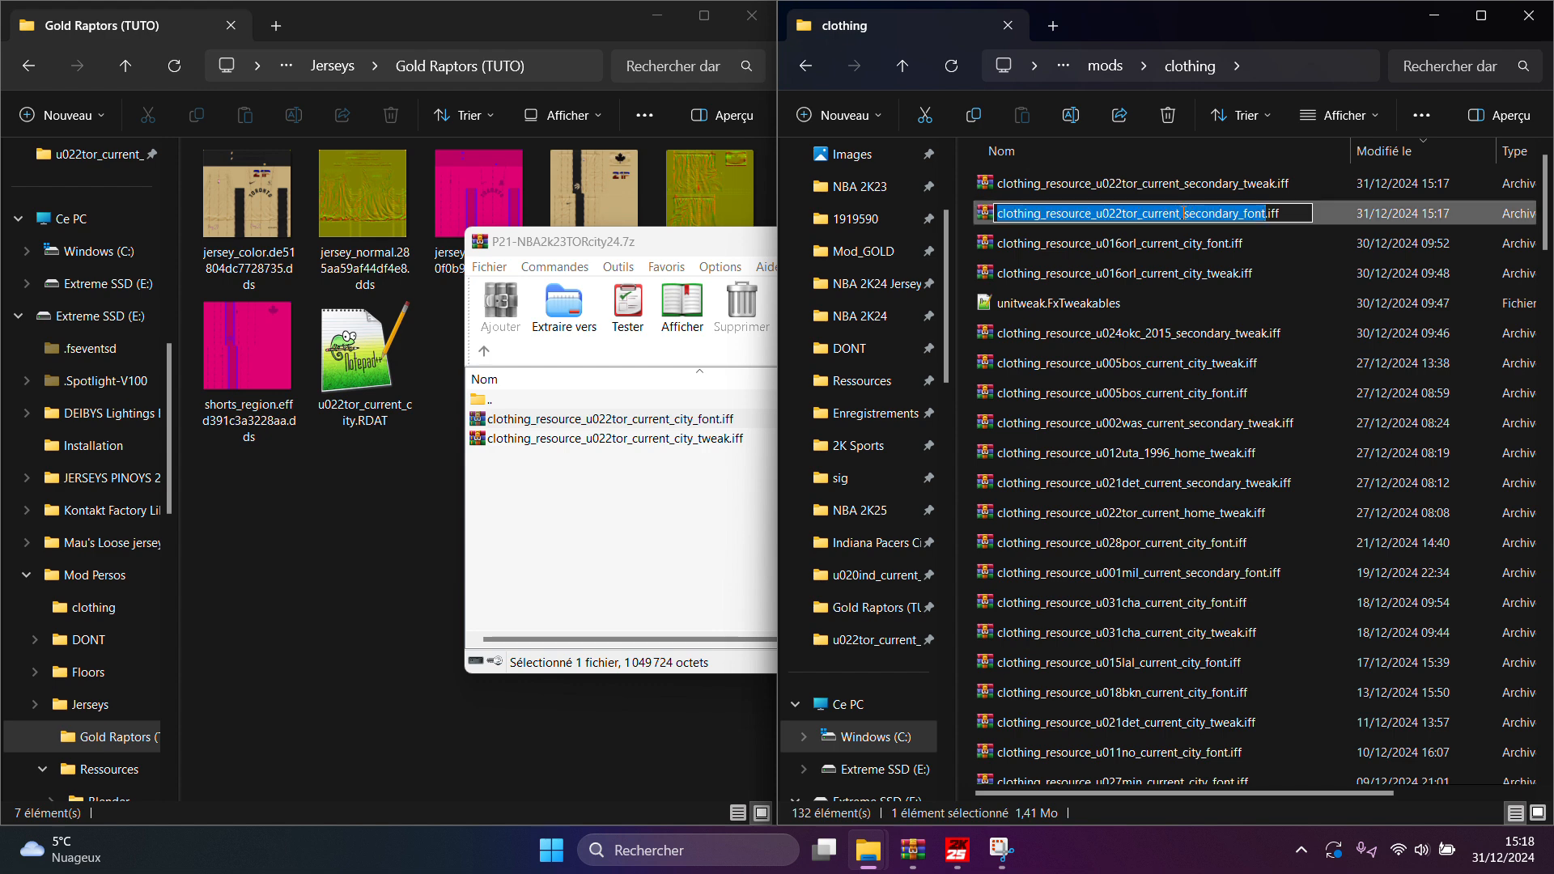
pyautogui.click(1142, 242)
pyautogui.click(1133, 222)
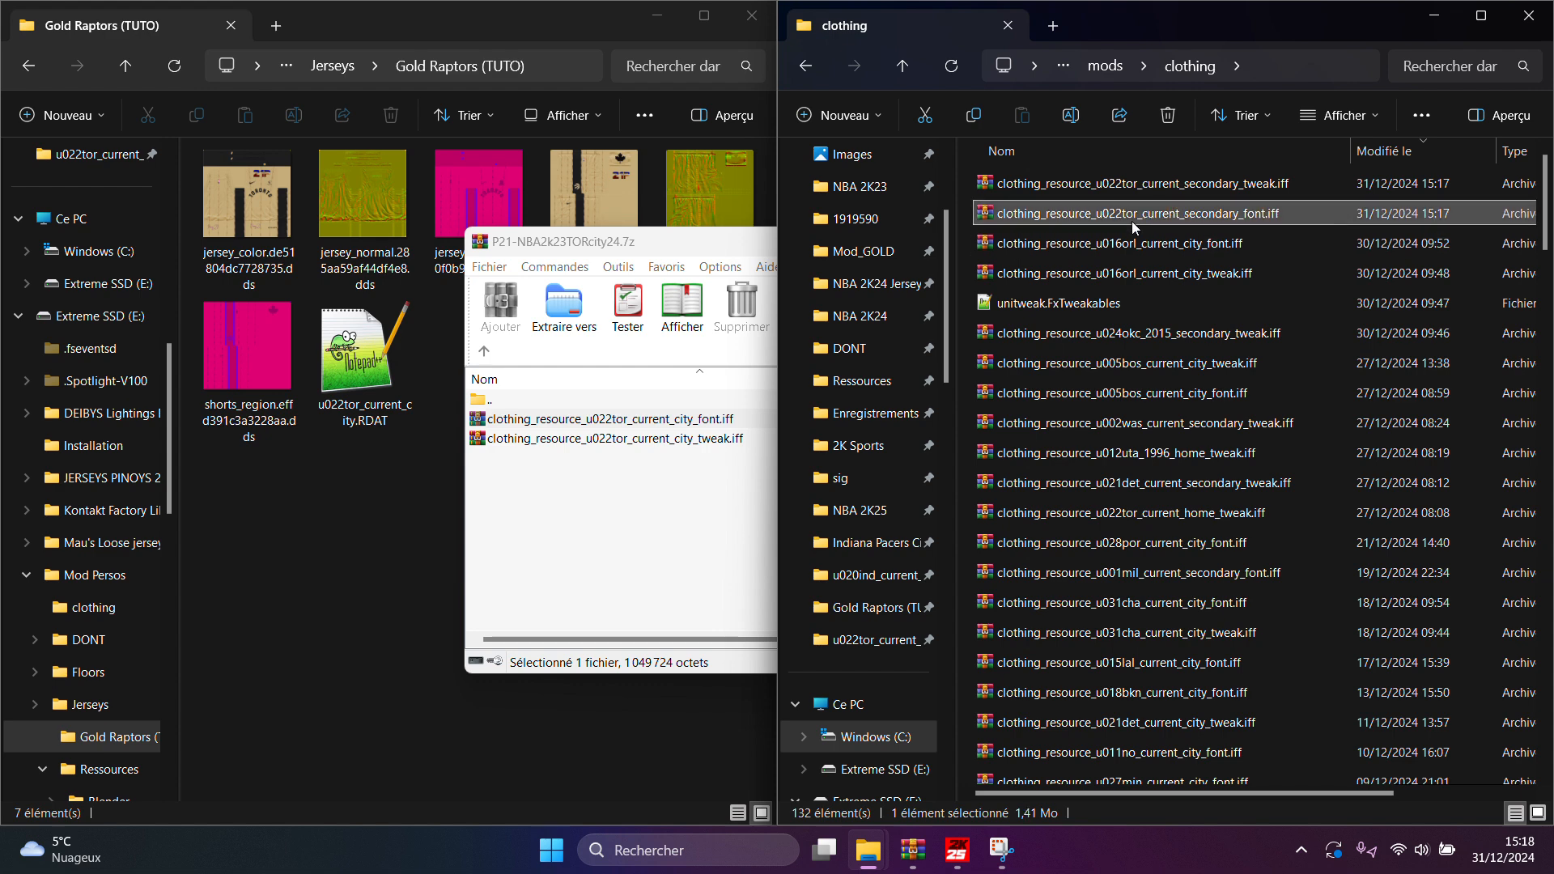
pyautogui.click(1177, 215)
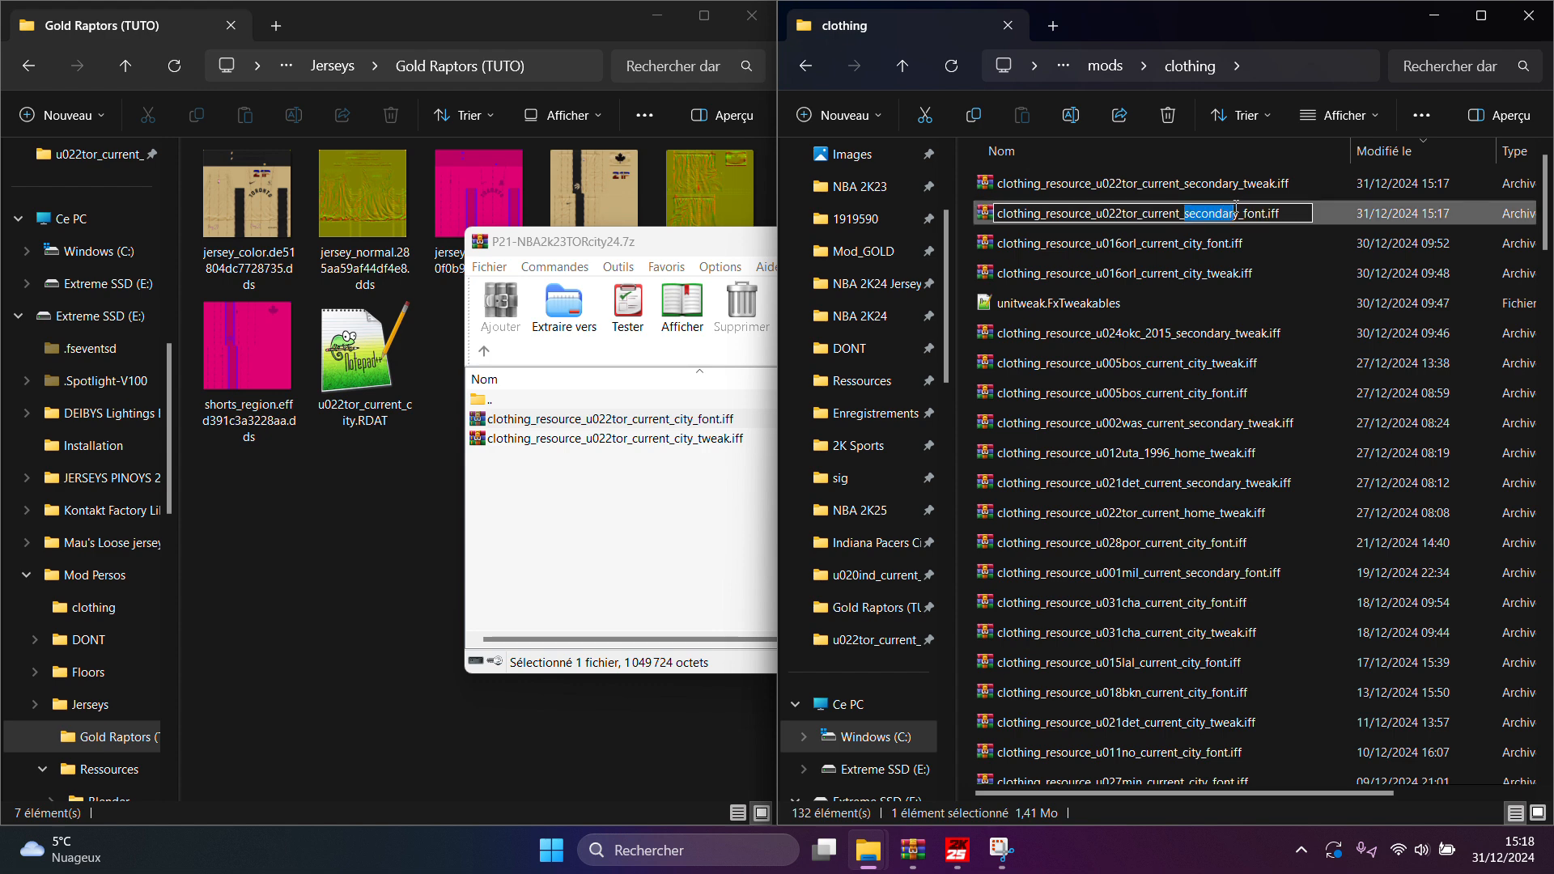
pyautogui.write('cit')
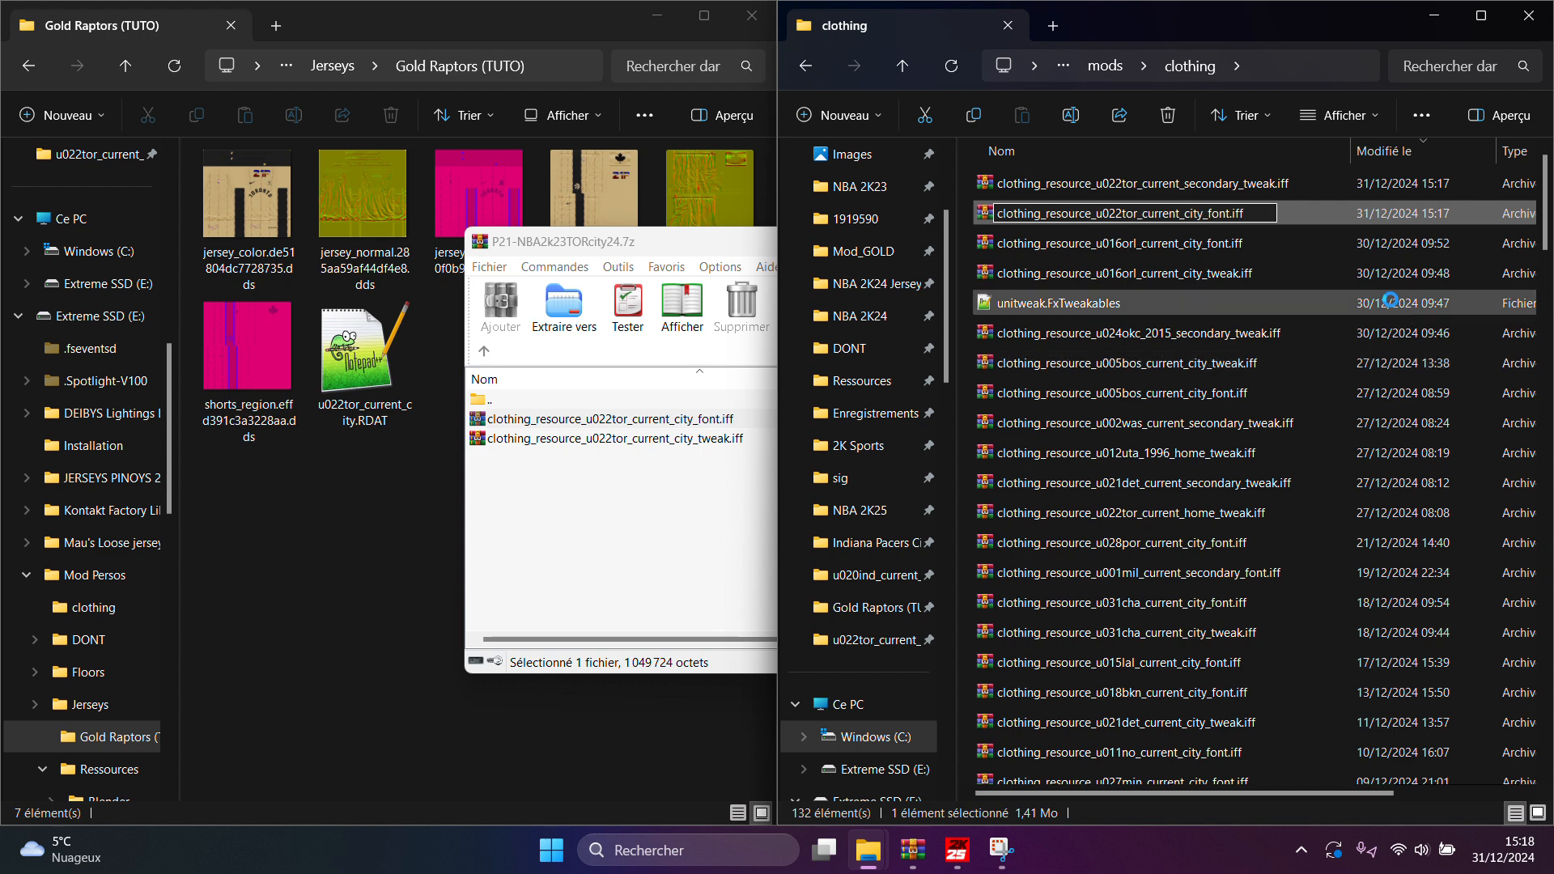
pyautogui.press('Return')
pyautogui.click(1282, 548)
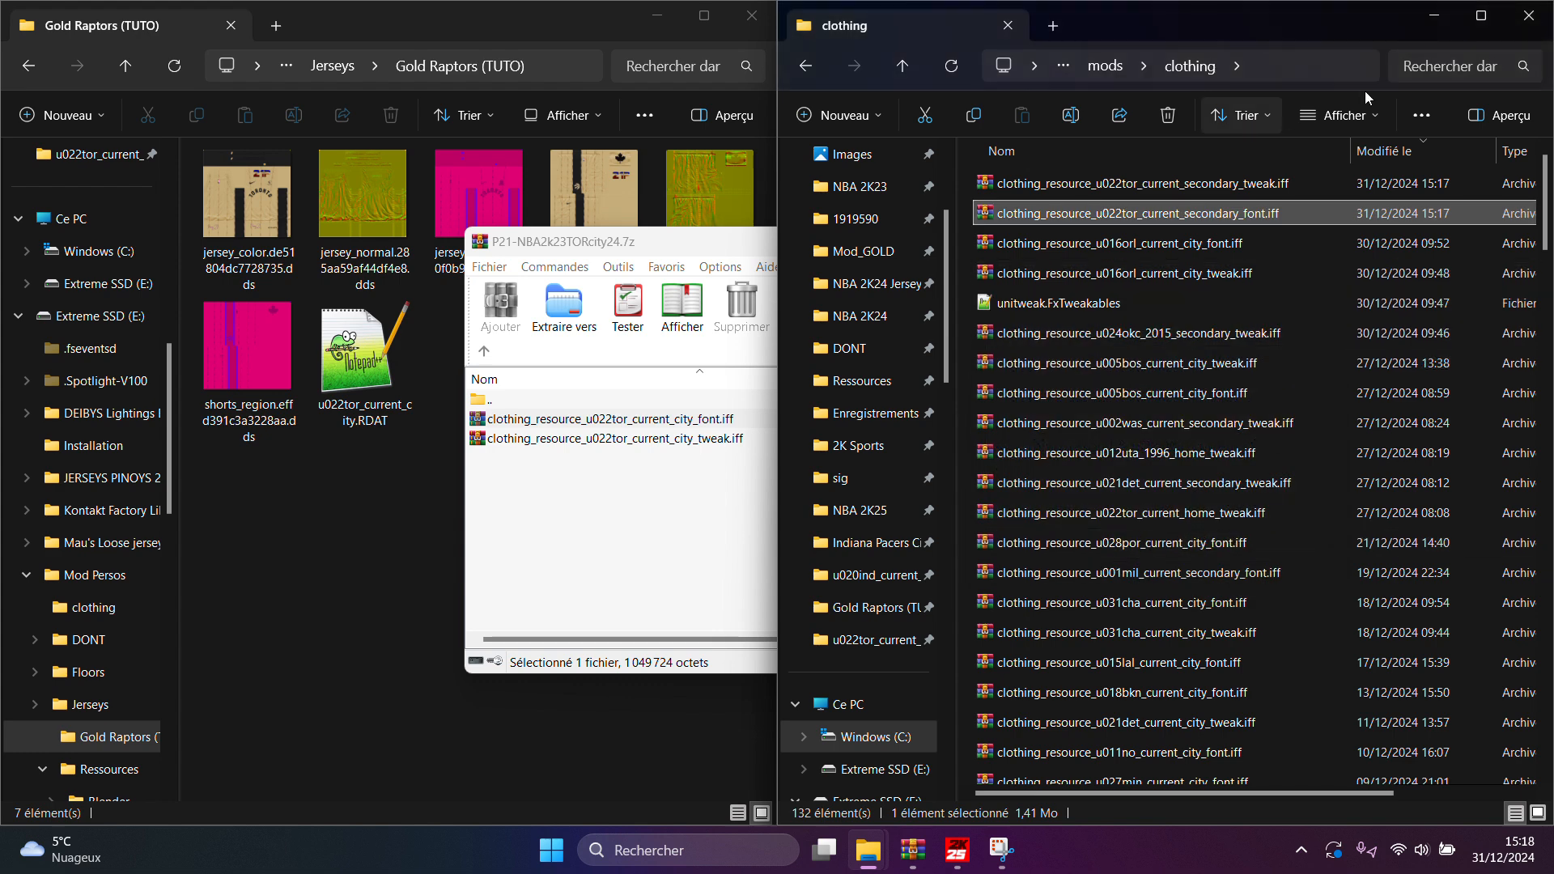
# Search the clothing folder for u022 and remove the old clothing_resource_u022tor_current_city_font.iff dated 06/12/2024
pyautogui.click(1422, 66)
pyautogui.write('u022')
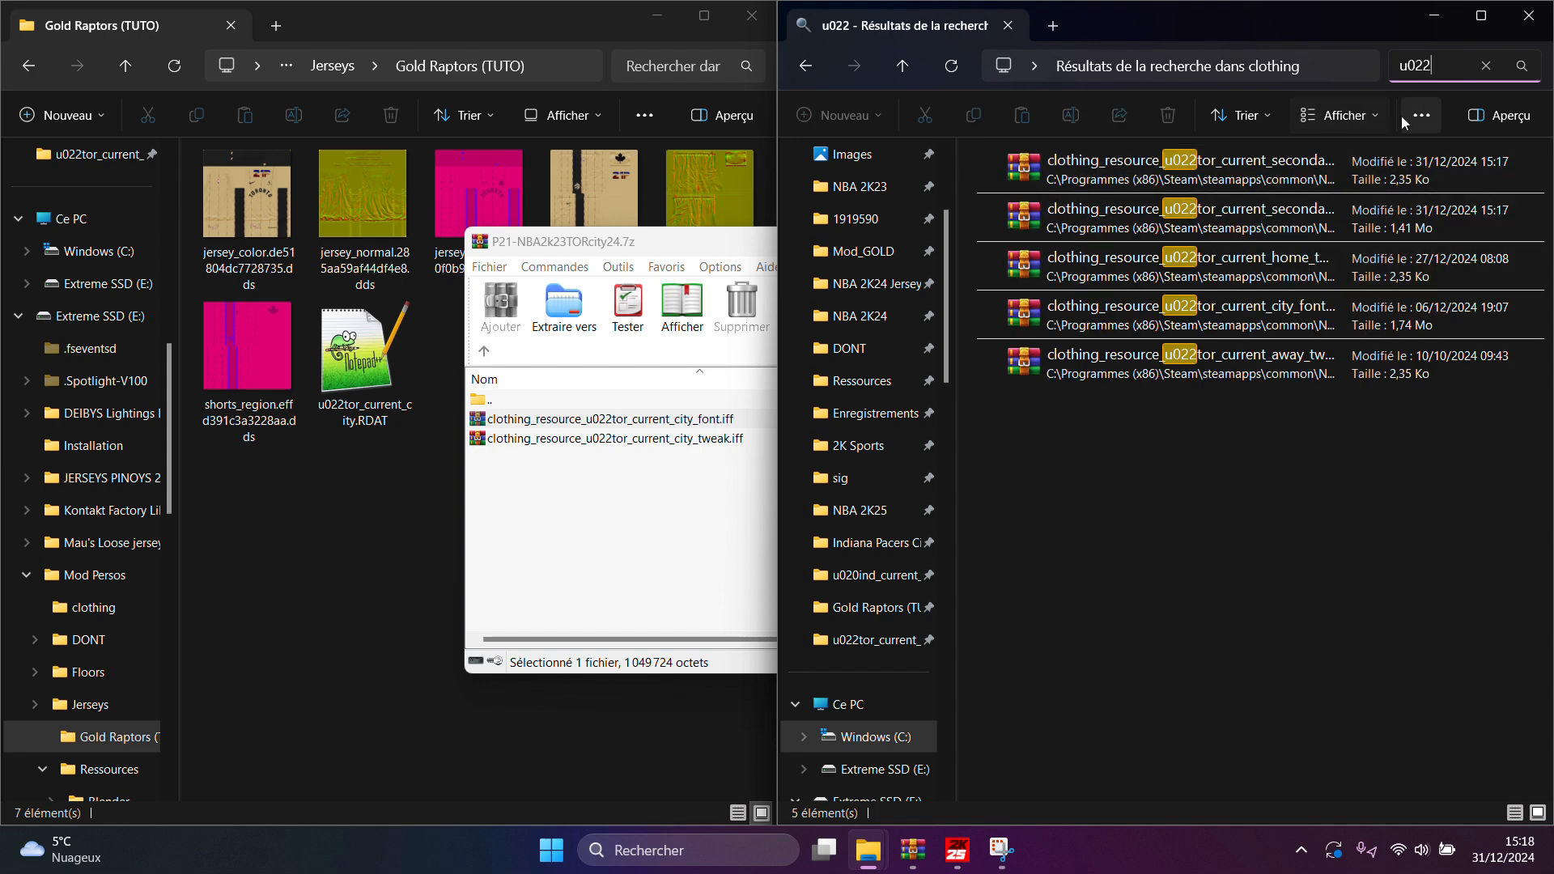
pyautogui.moveTo(1376, 28); pyautogui.dragTo(1177, 75)
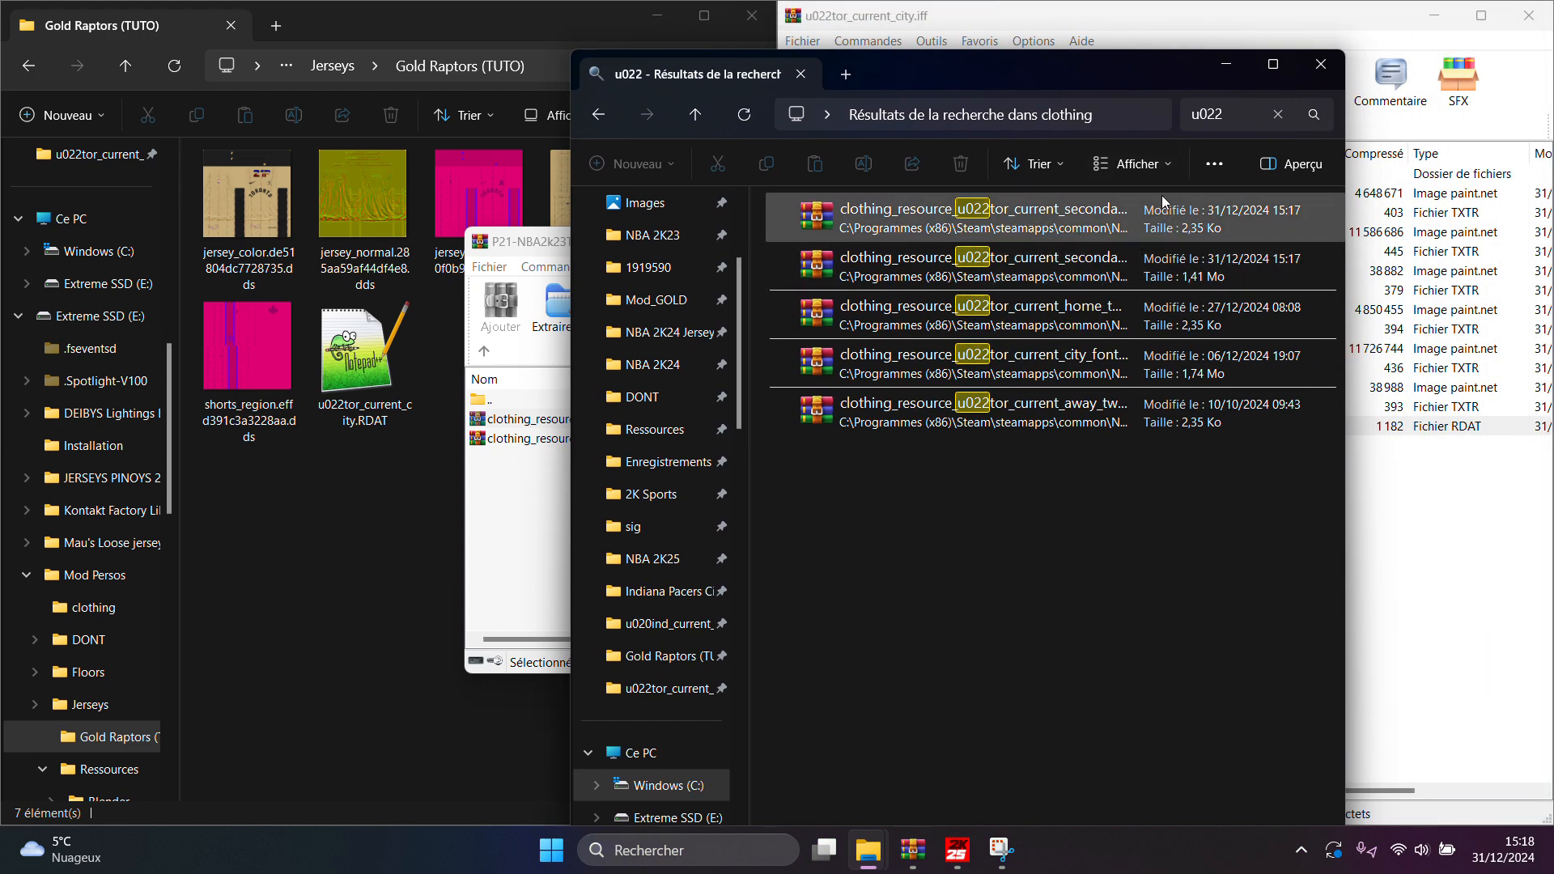
pyautogui.click(1048, 357)
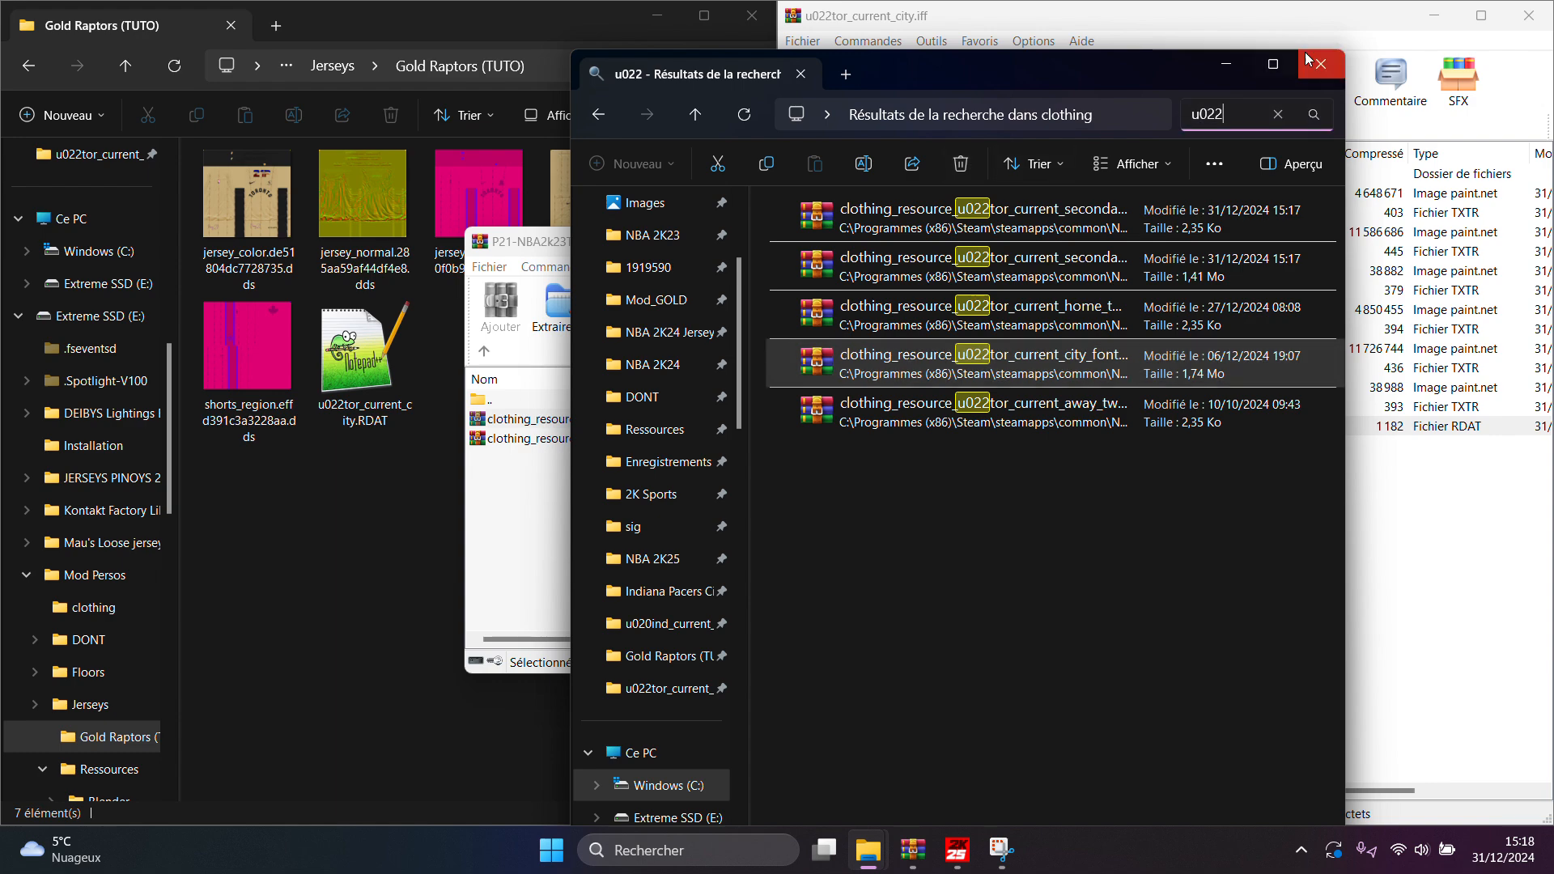
# Place the search window beside the Gold Raptors (TUTO) folder and return to the full clothing folder listing
pyautogui.moveTo(1137, 60); pyautogui.dragTo(1553, 146)
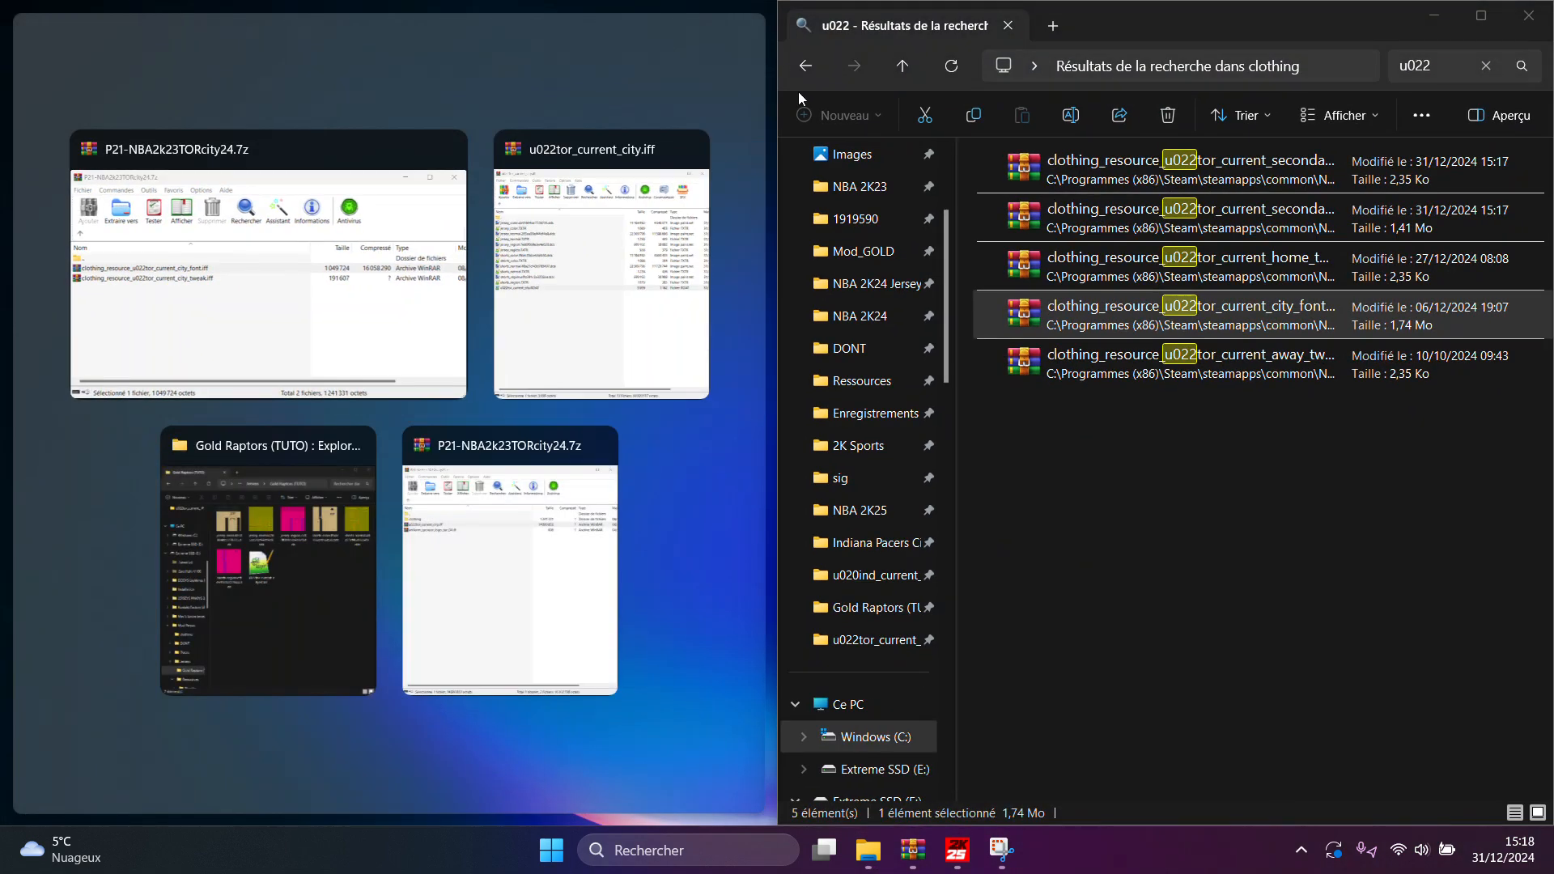
pyautogui.click(335, 551)
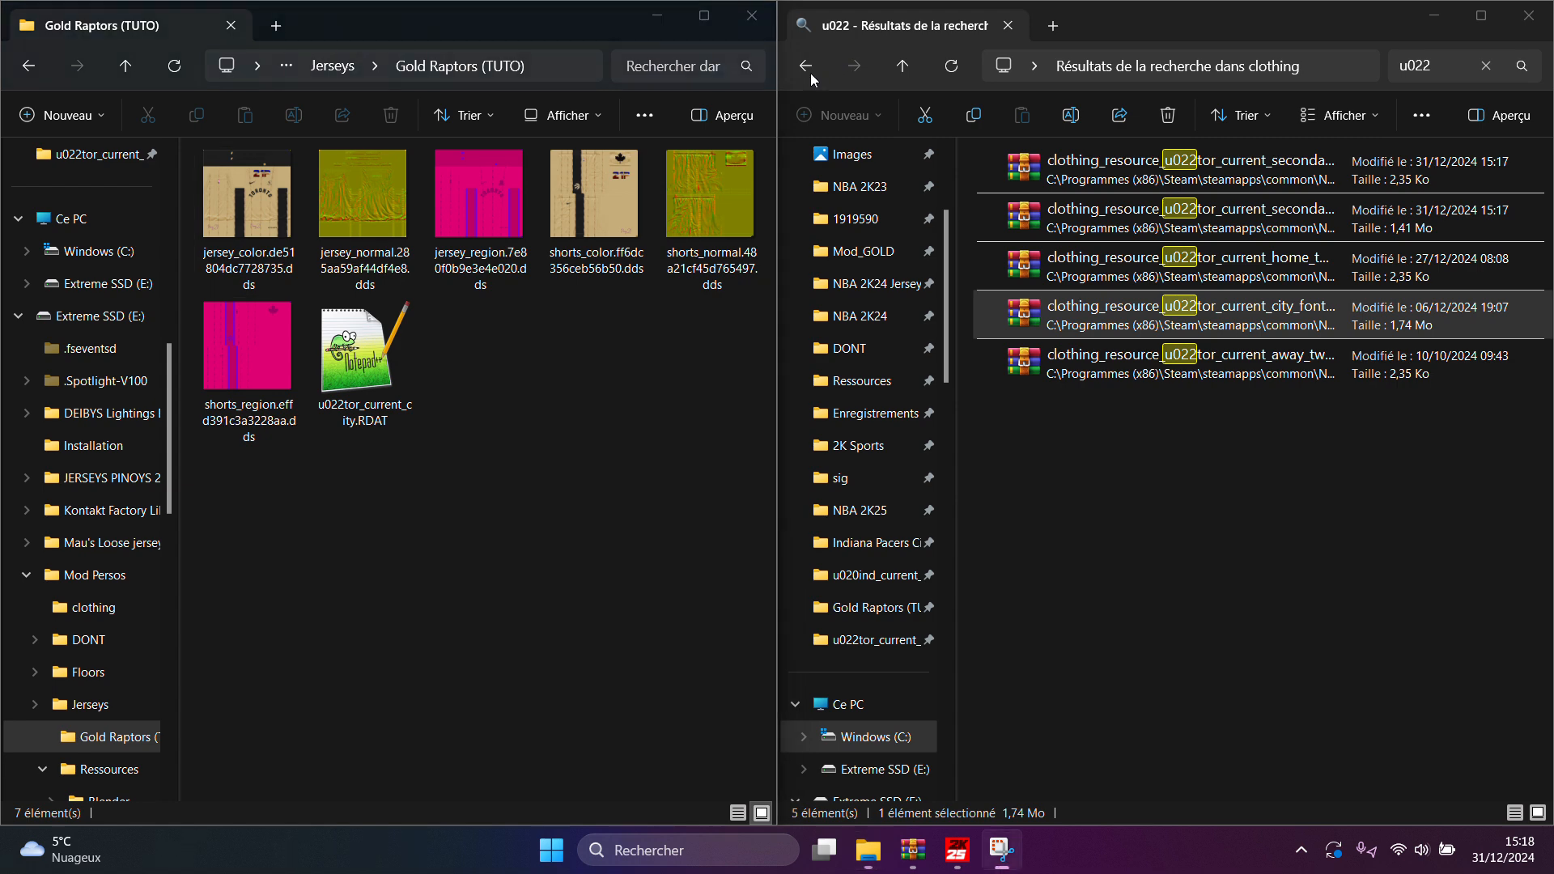
pyautogui.click(801, 69)
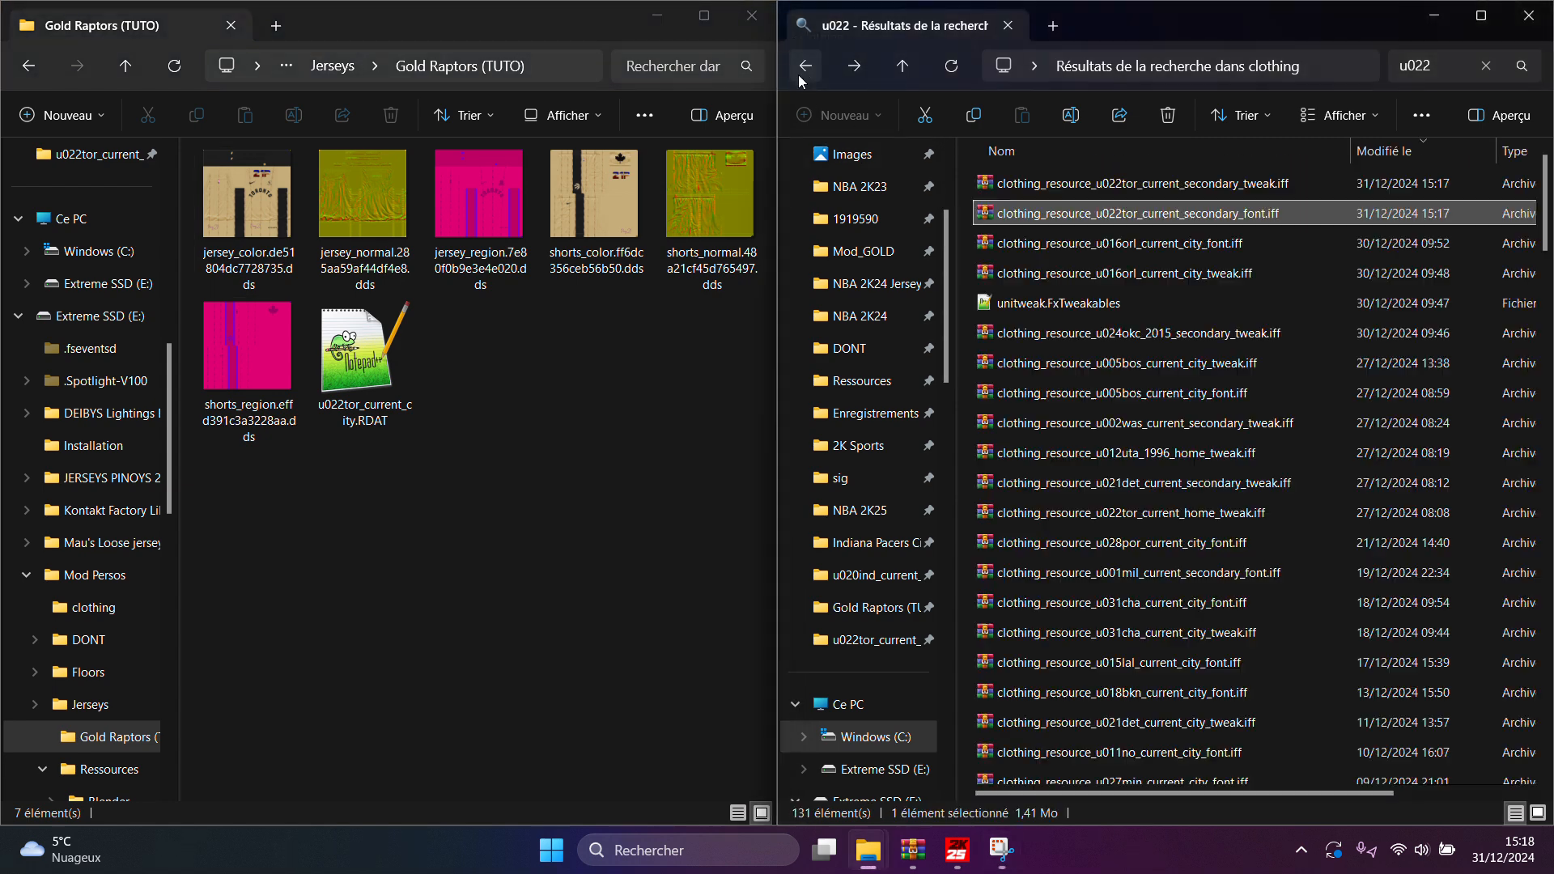
# Rename clothing_resource_u022tor_current_secondary_font.iff to clothing_resource_u022tor_current_city_font.iff
pyautogui.click(1203, 214)
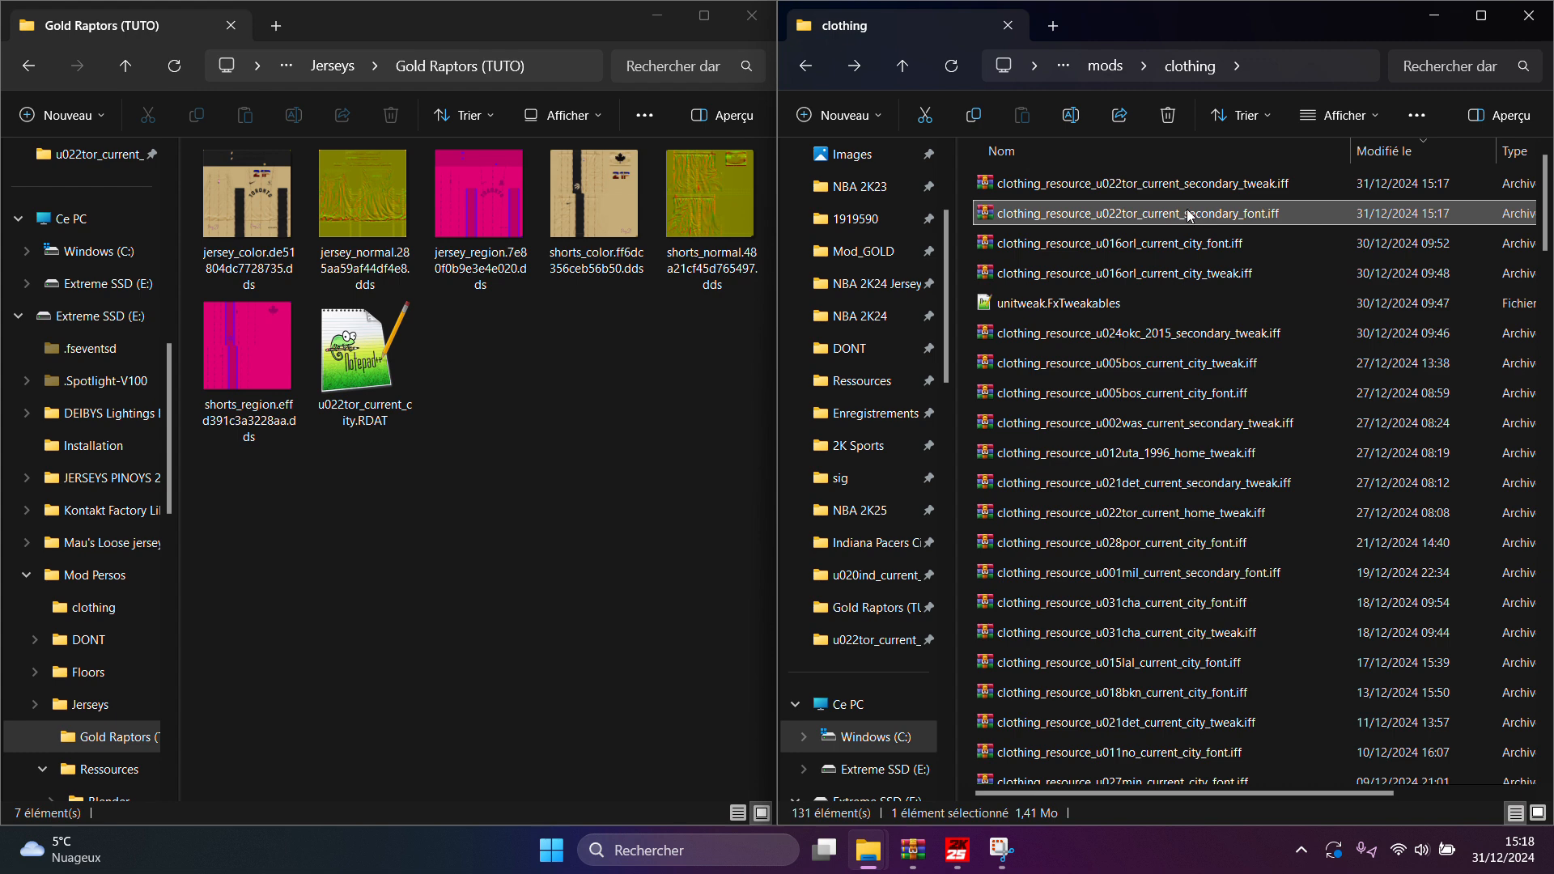
pyautogui.click(1187, 213)
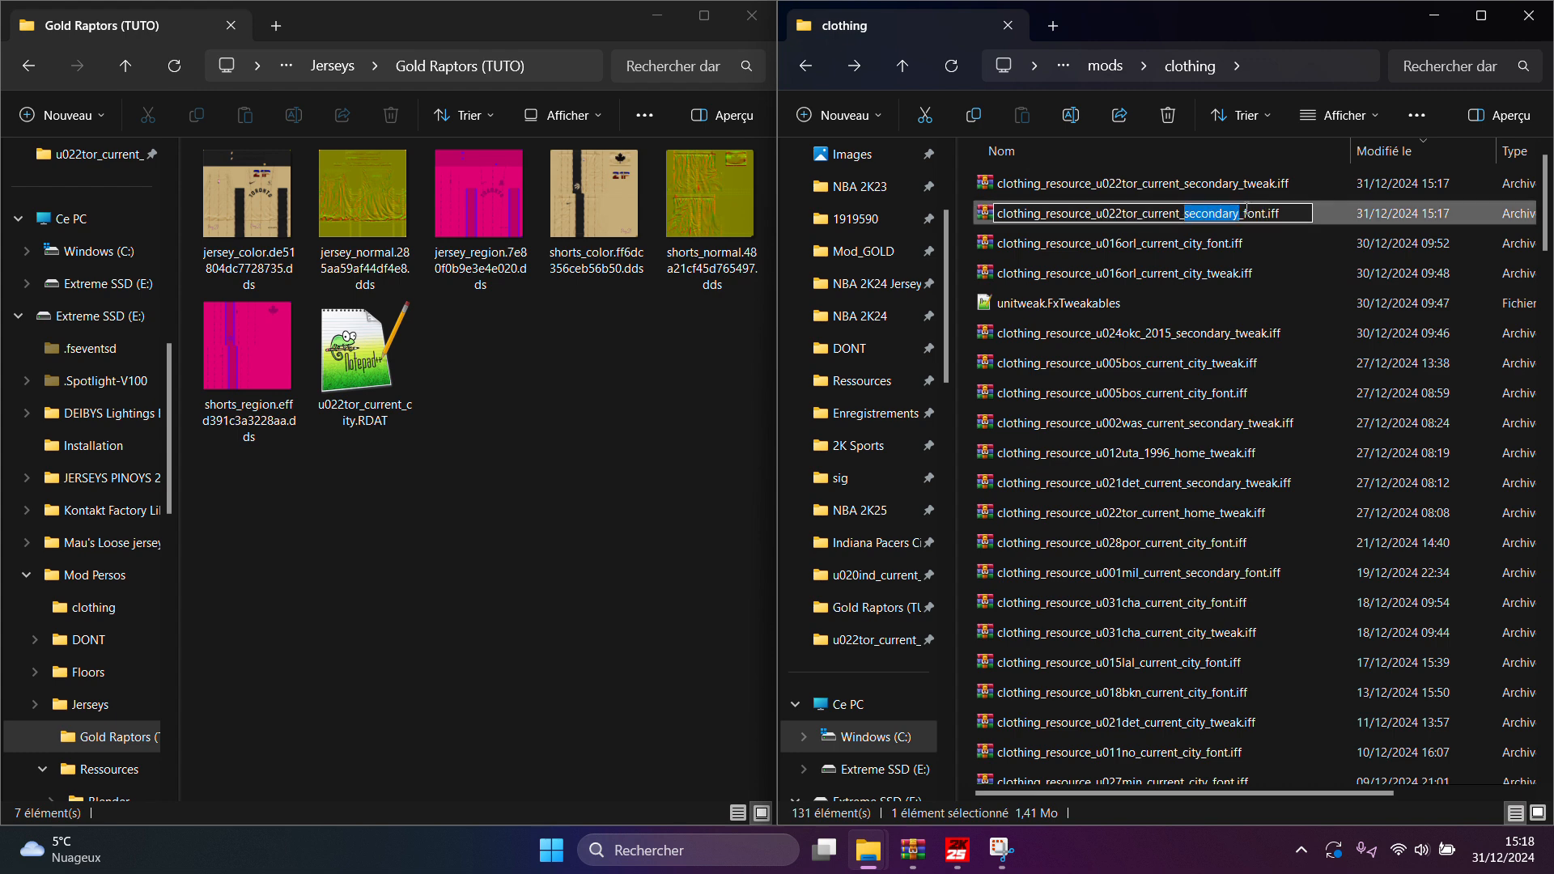
pyautogui.write('cit')
pyautogui.press('Return')
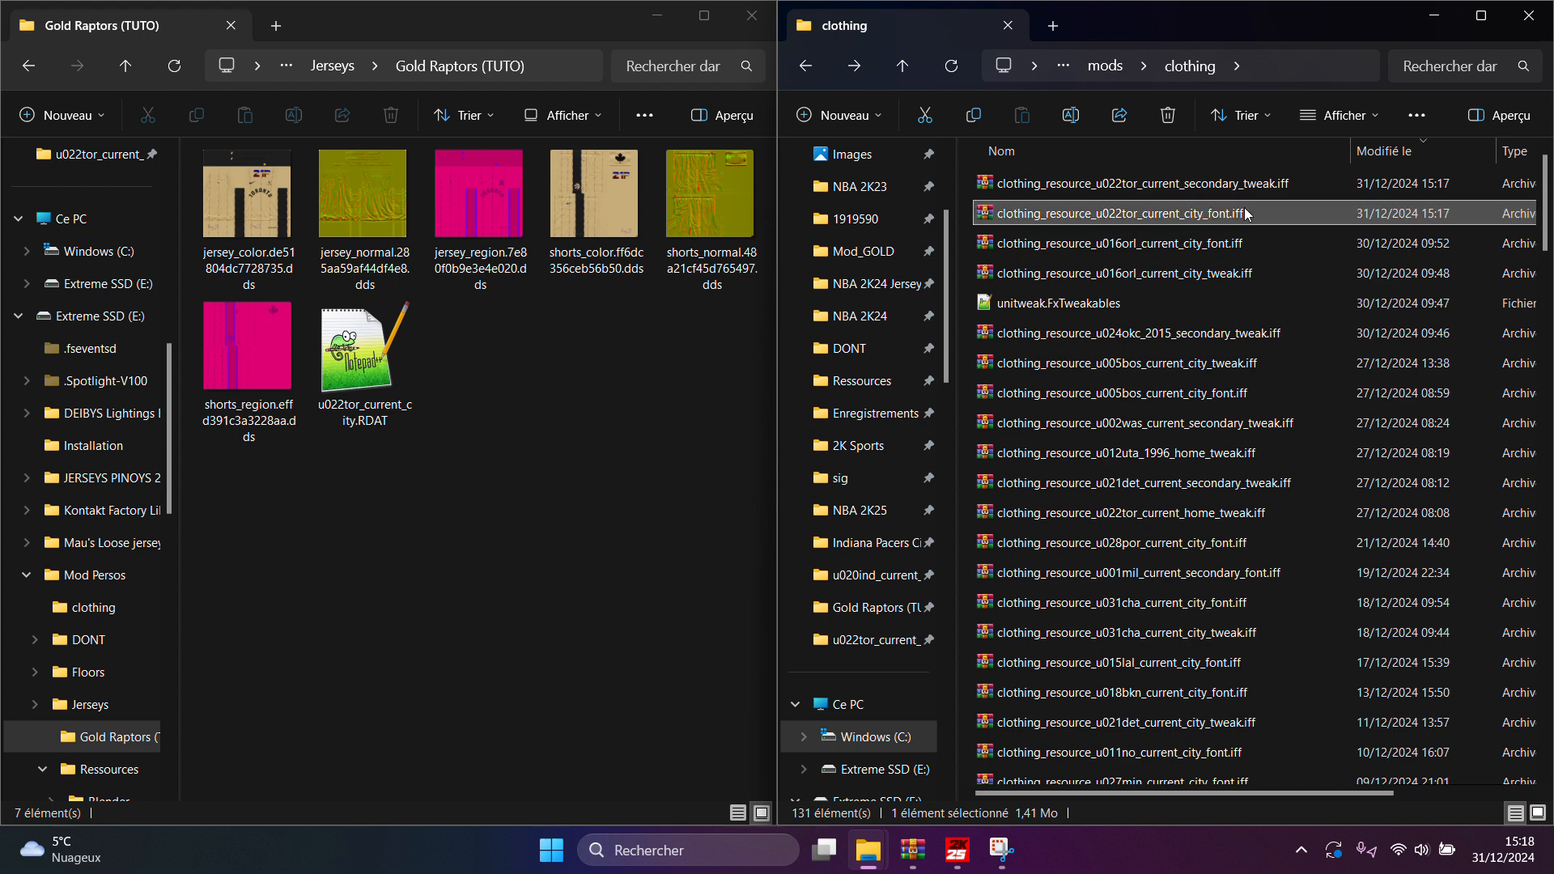
# Rename clothing_resource_u022tor_current_secondary_tweak.iff to clothing_resource_u022tor_current_city_tweak.iff and select the city font file
pyautogui.click(1197, 183)
pyautogui.click(1200, 180)
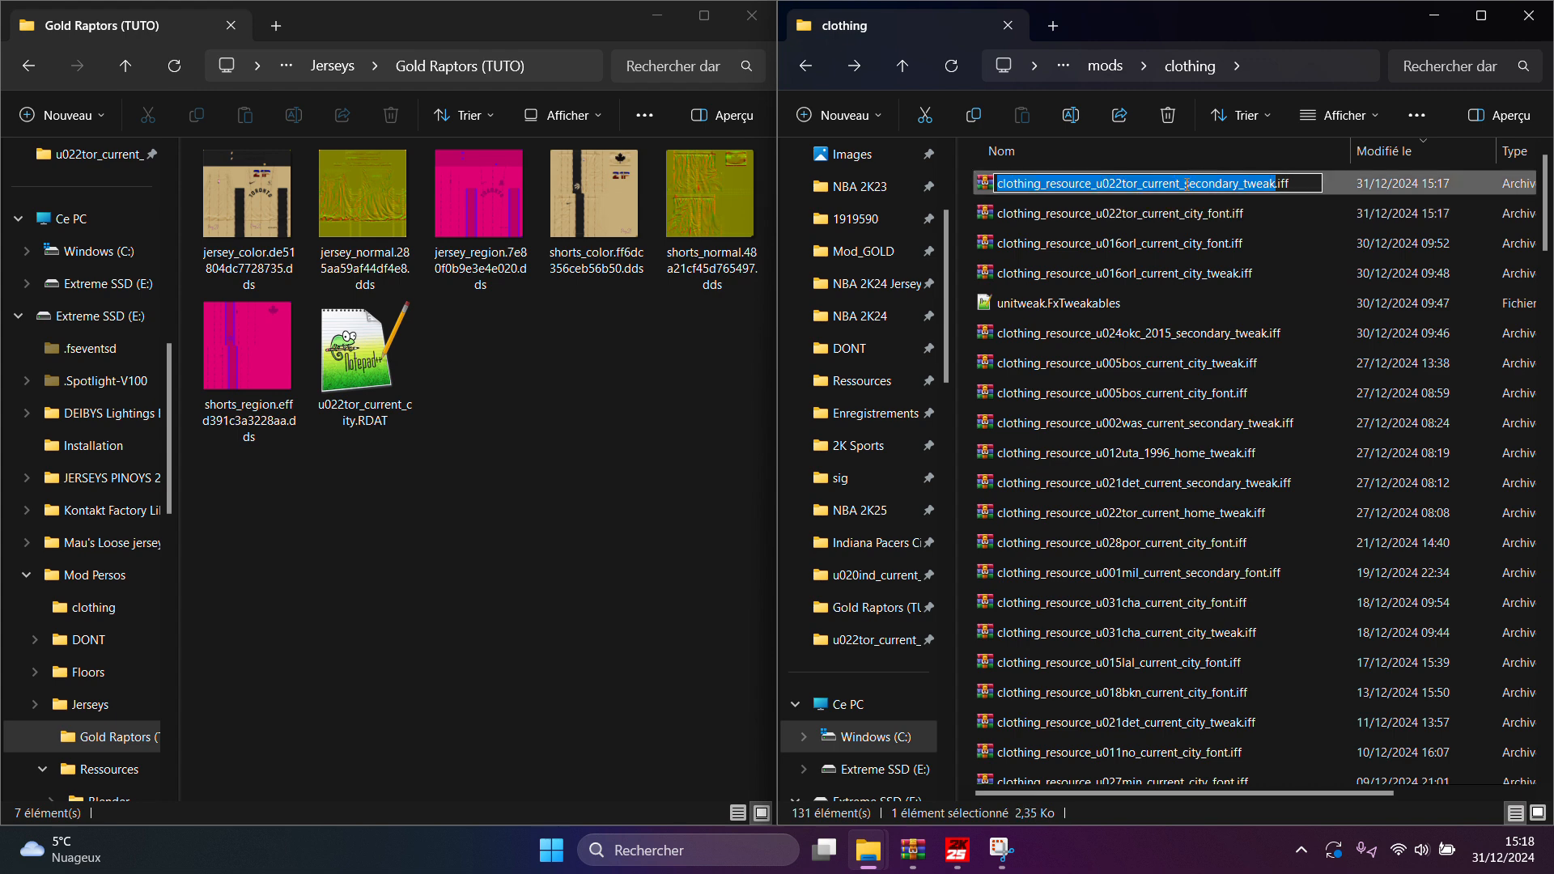
pyautogui.moveTo(1185, 184); pyautogui.dragTo(1230, 183)
pyautogui.write('c')
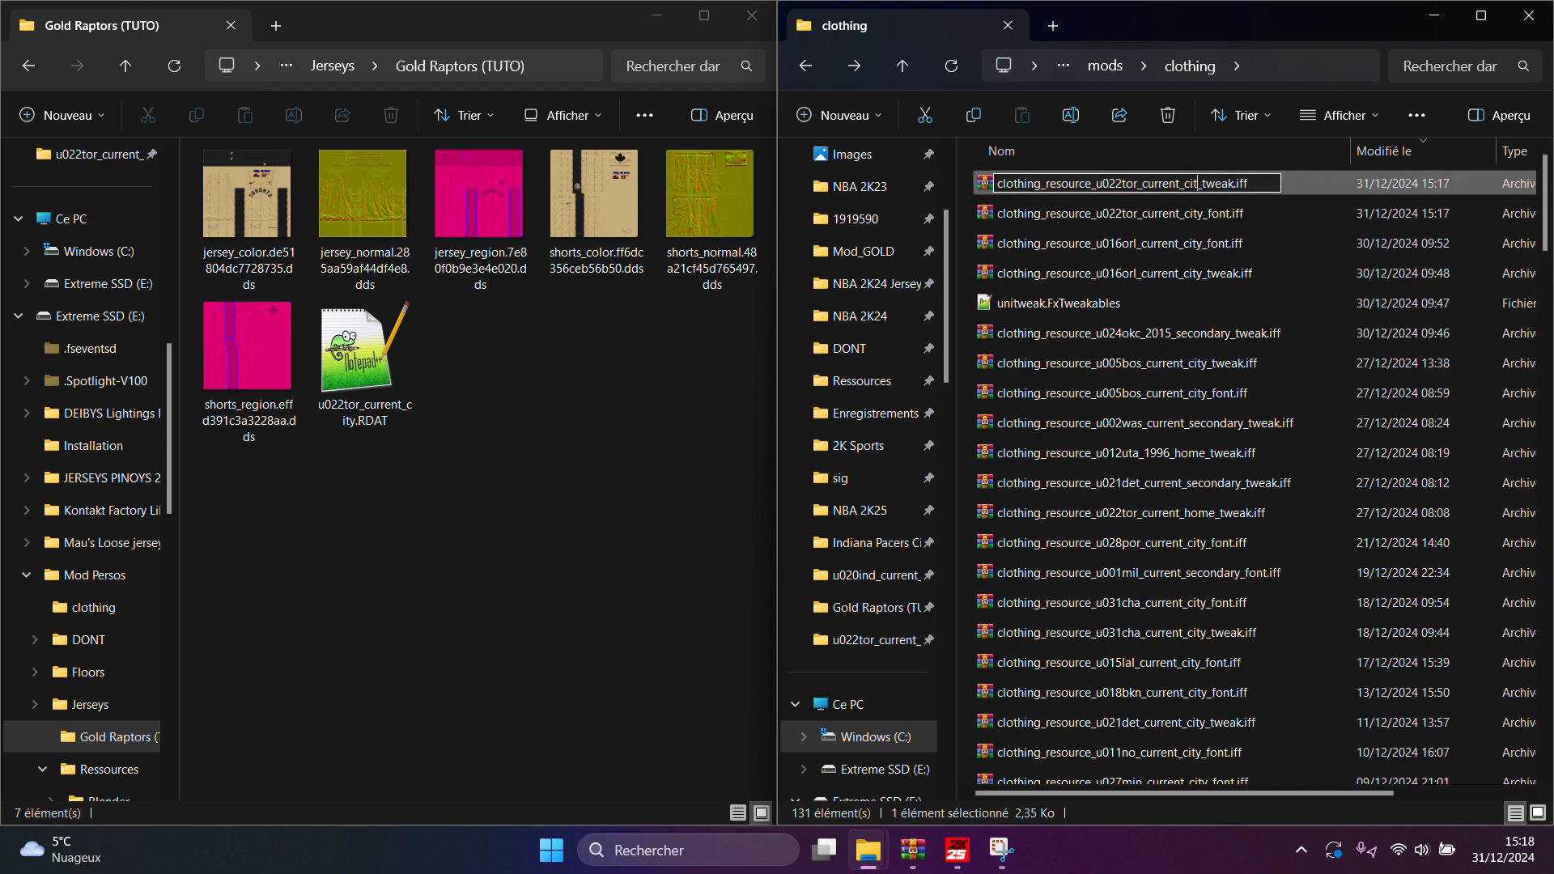
pyautogui.write('ity')
pyautogui.press('Return')
pyautogui.click(1236, 220)
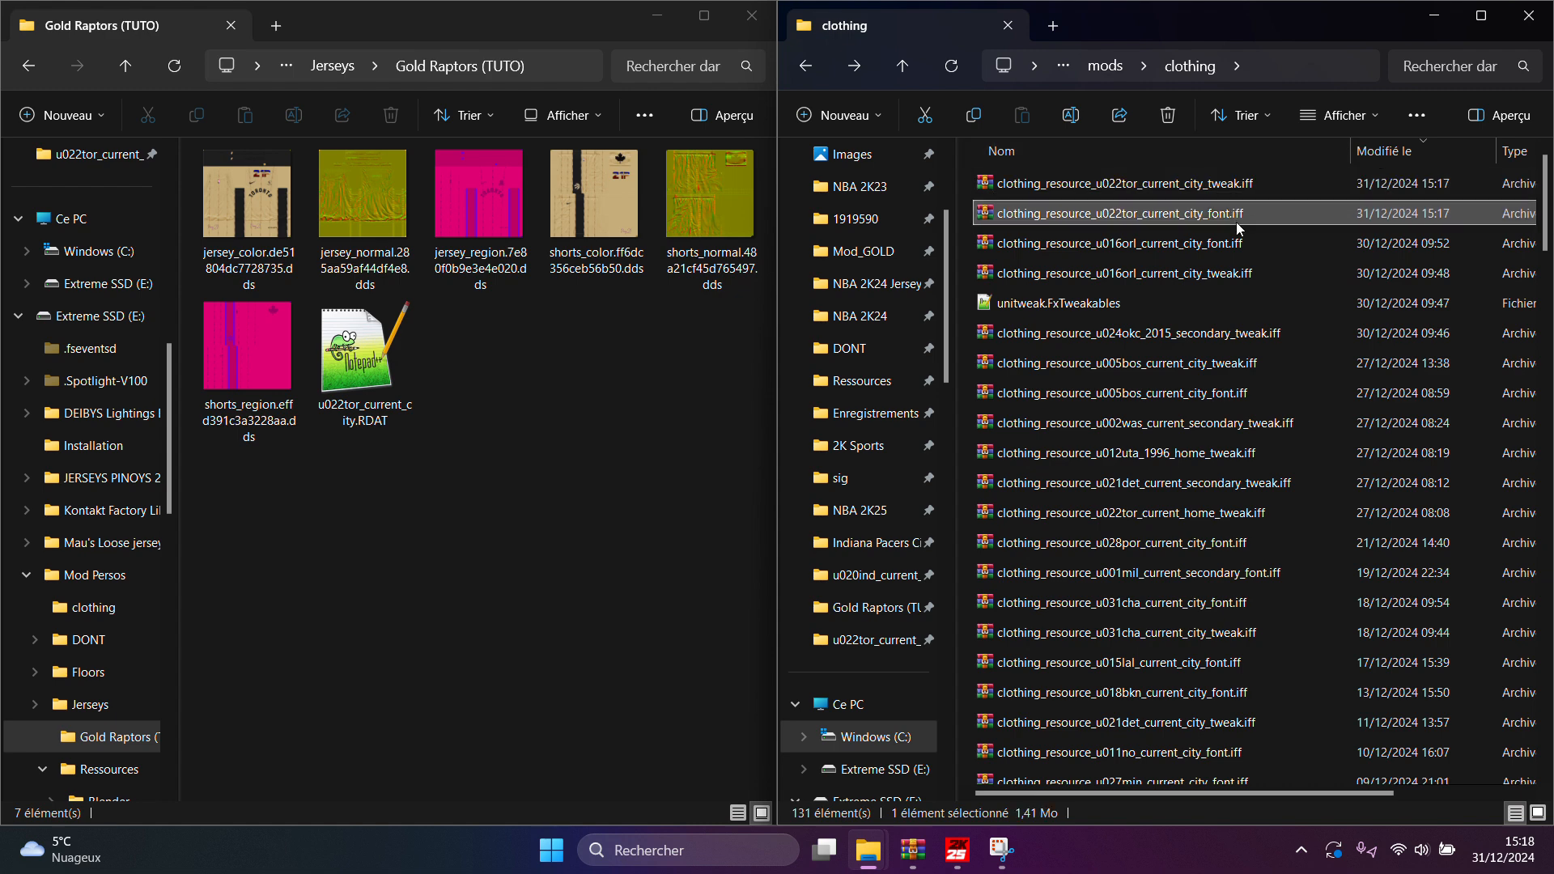
# Check the contents of the renamed city font archive, switch to NBA 2K25 and reload the Toronto Raptors City uniform to view its number
pyautogui.doubleClick(1216, 212)
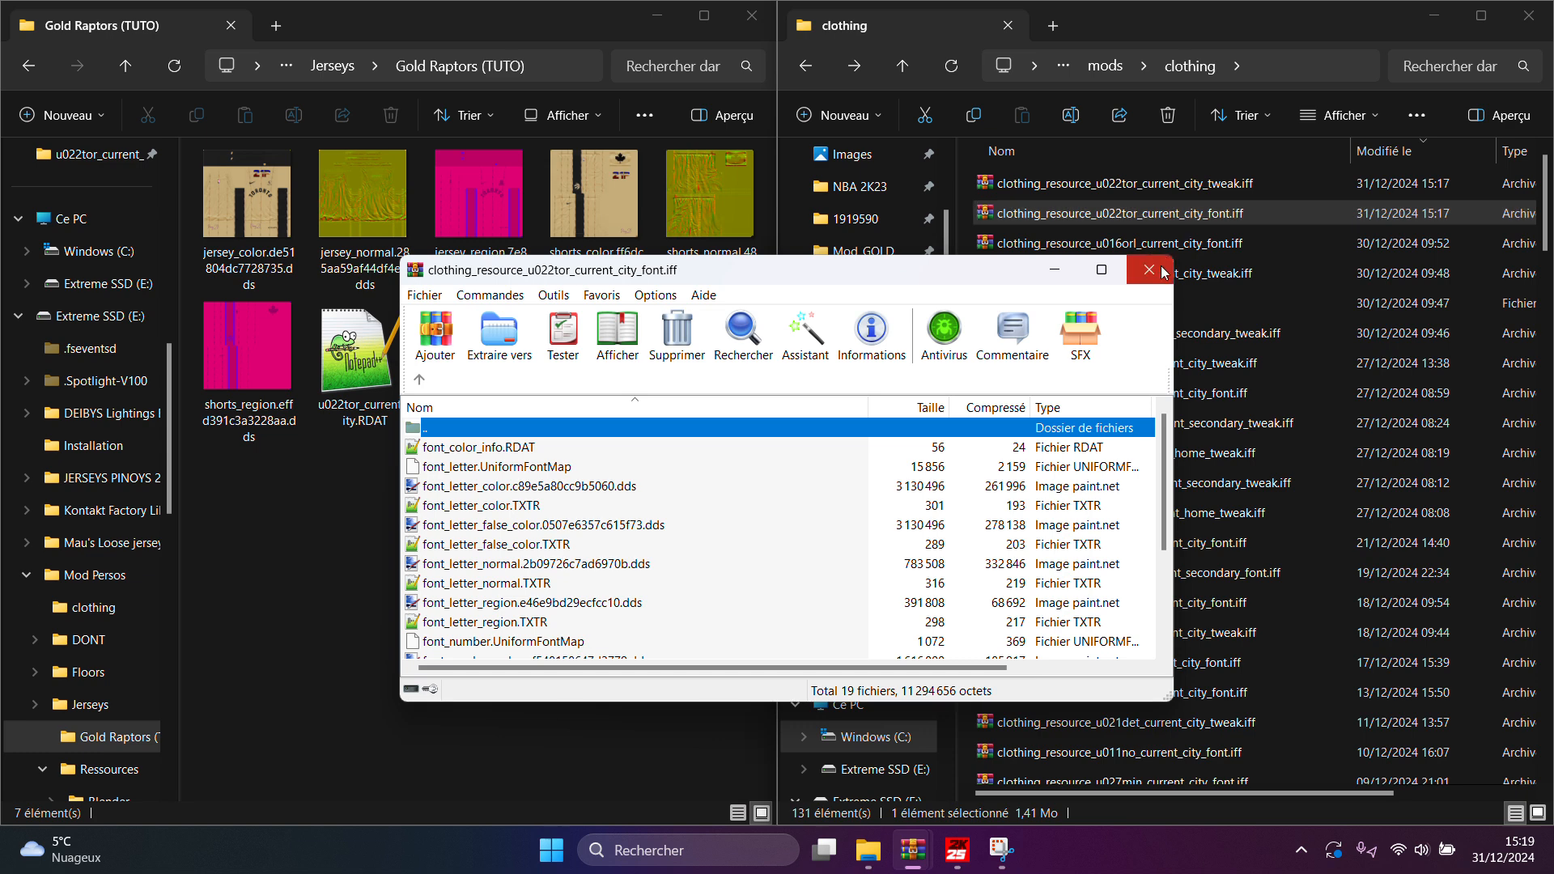
pyautogui.click(1149, 270)
pyautogui.click(955, 852)
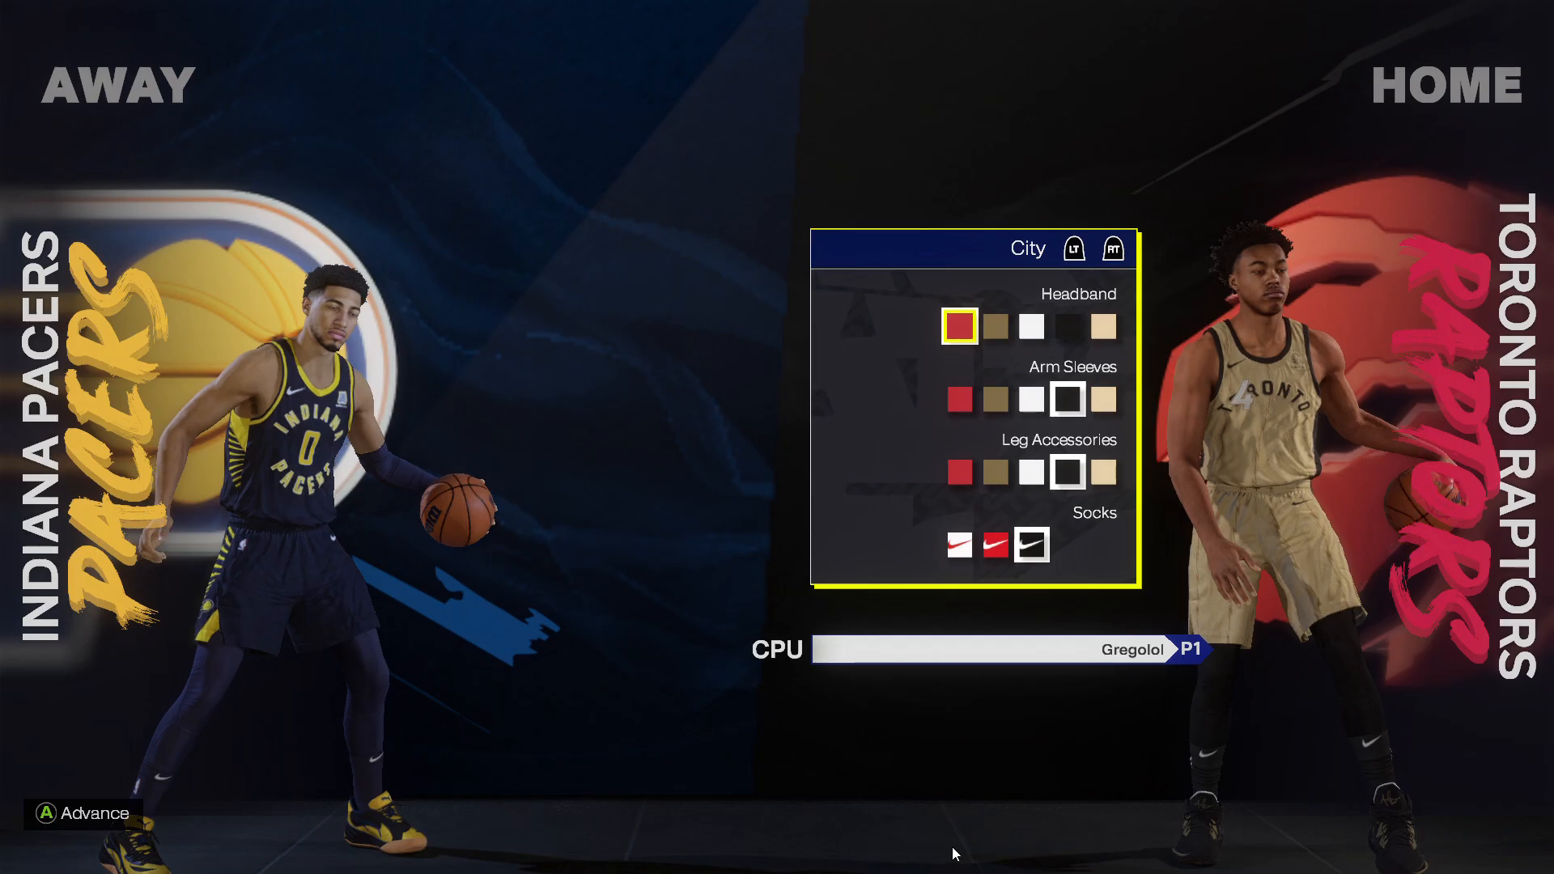
pyautogui.press('shift')
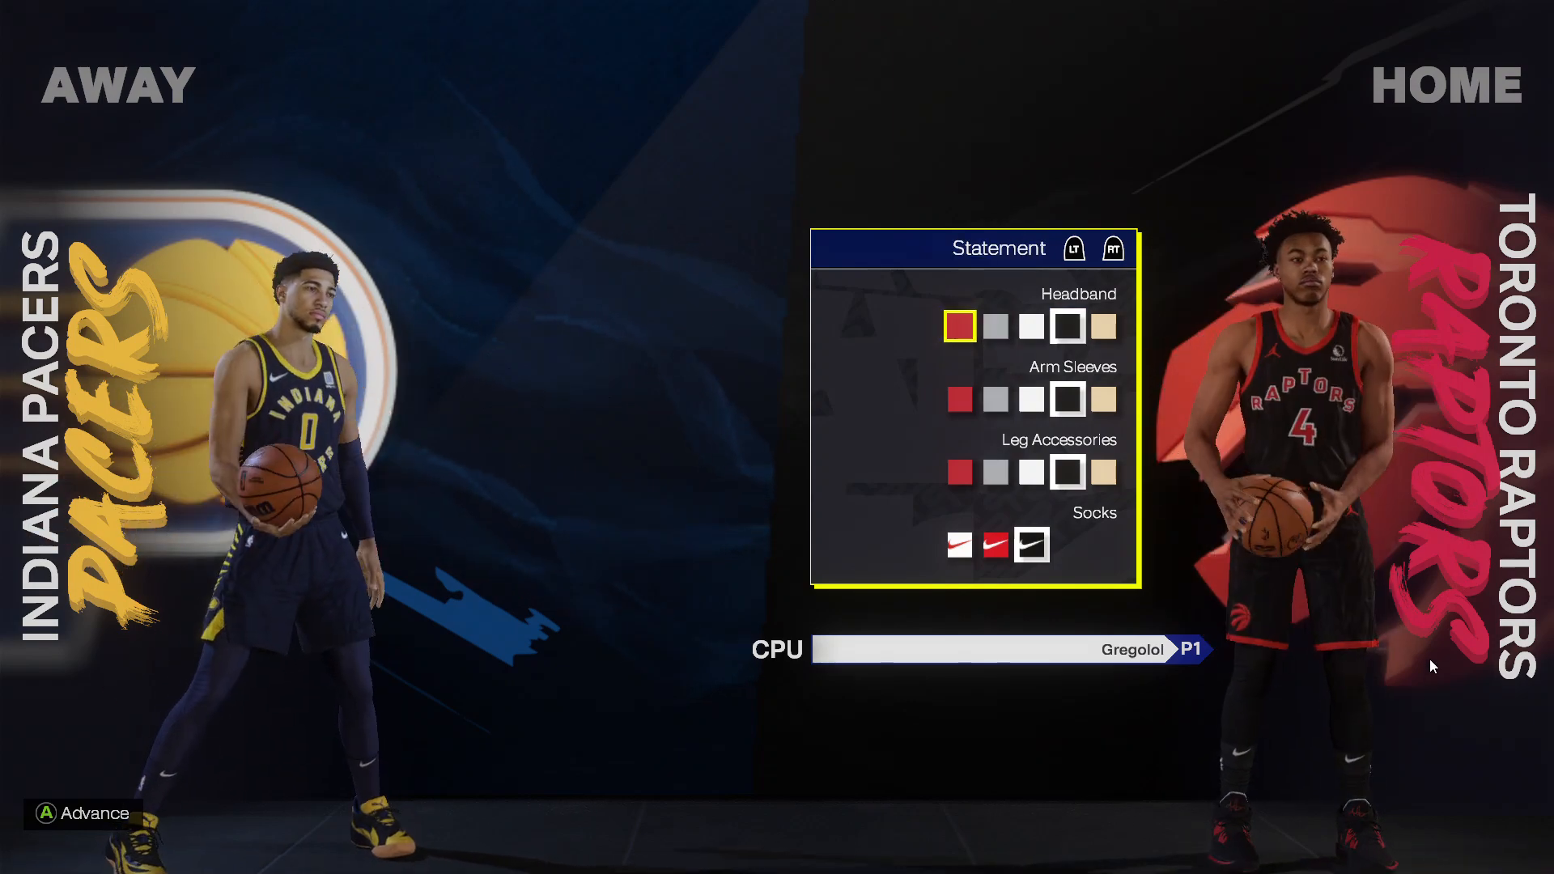
pyautogui.press('KP_Enter')
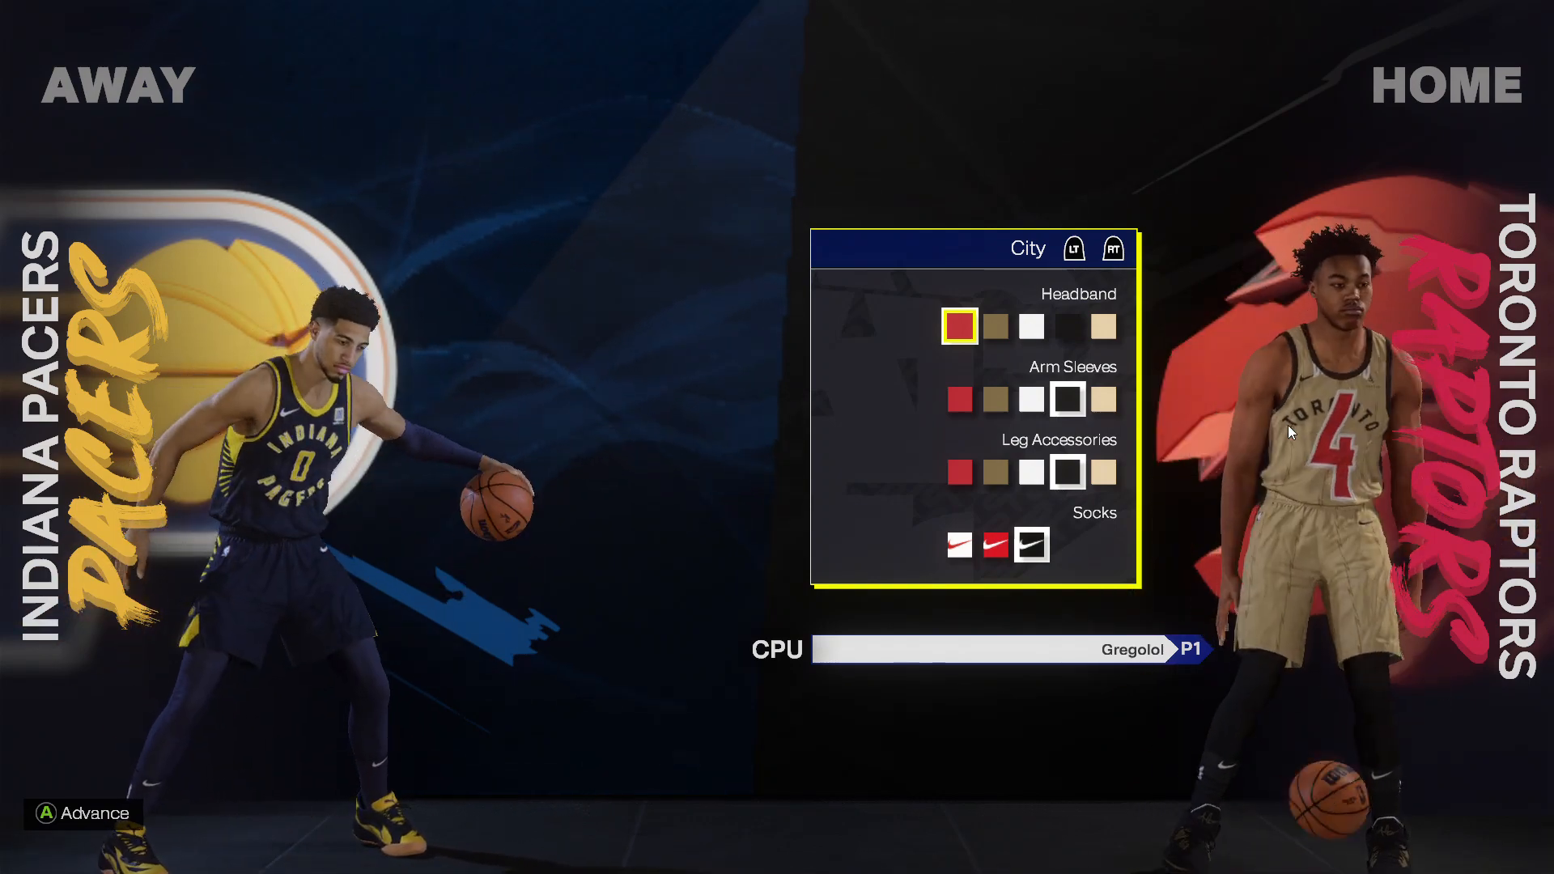
pyautogui.hotkey('alt', 'Tab')
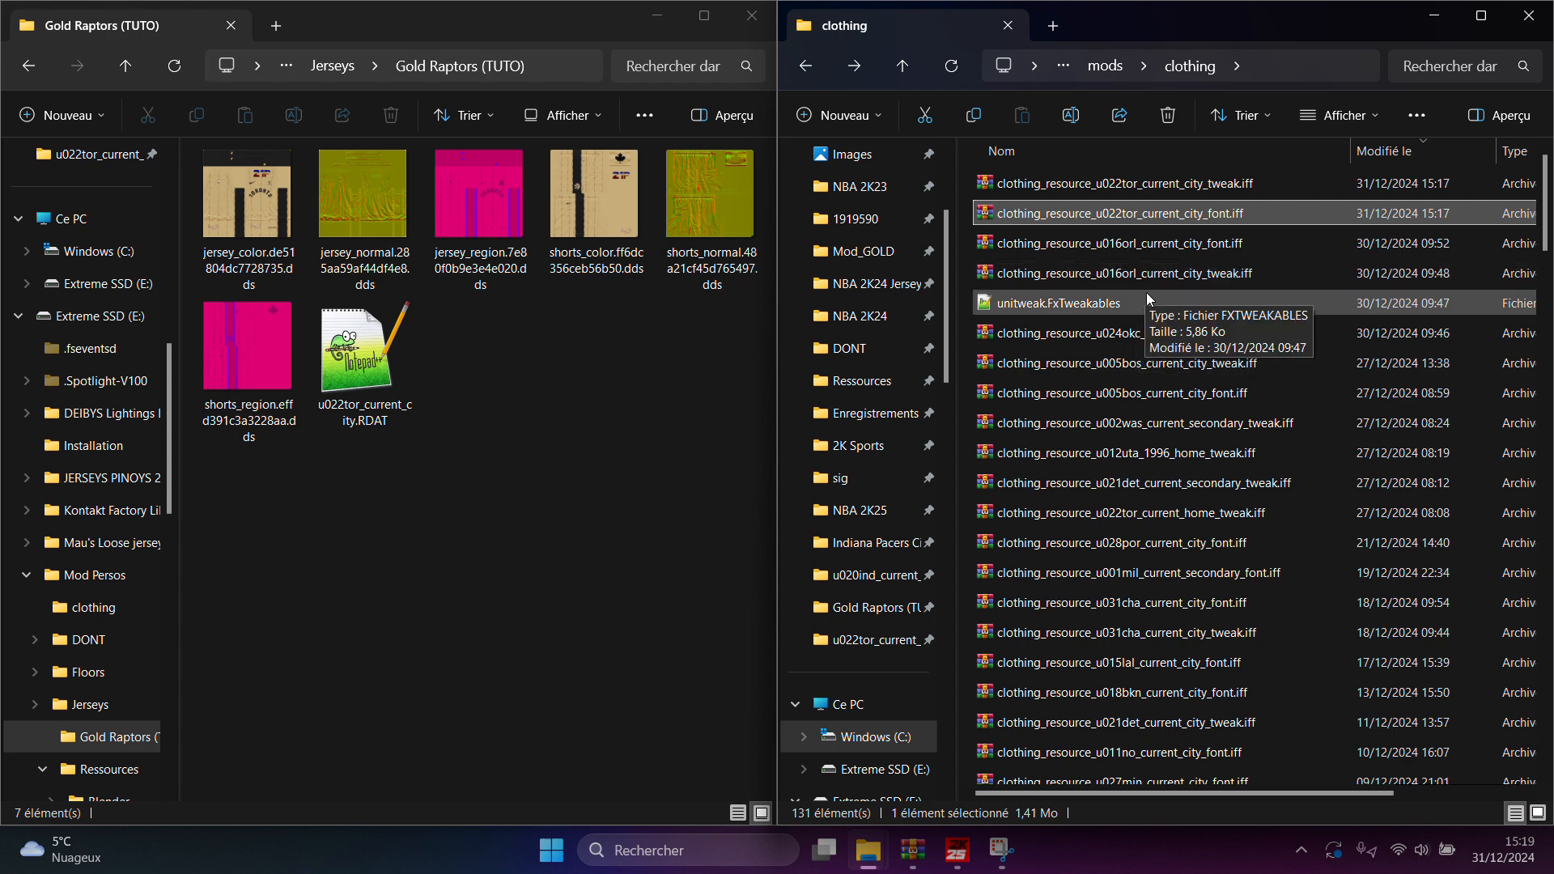
# Extract font_letter_color.c89e5a80cc9b5060.dds and font_number_color.ef548158647d3779.dds from the mods folder's city font archive into the Gold Raptors (TUTO) folder
pyautogui.doubleClick(1175, 214)
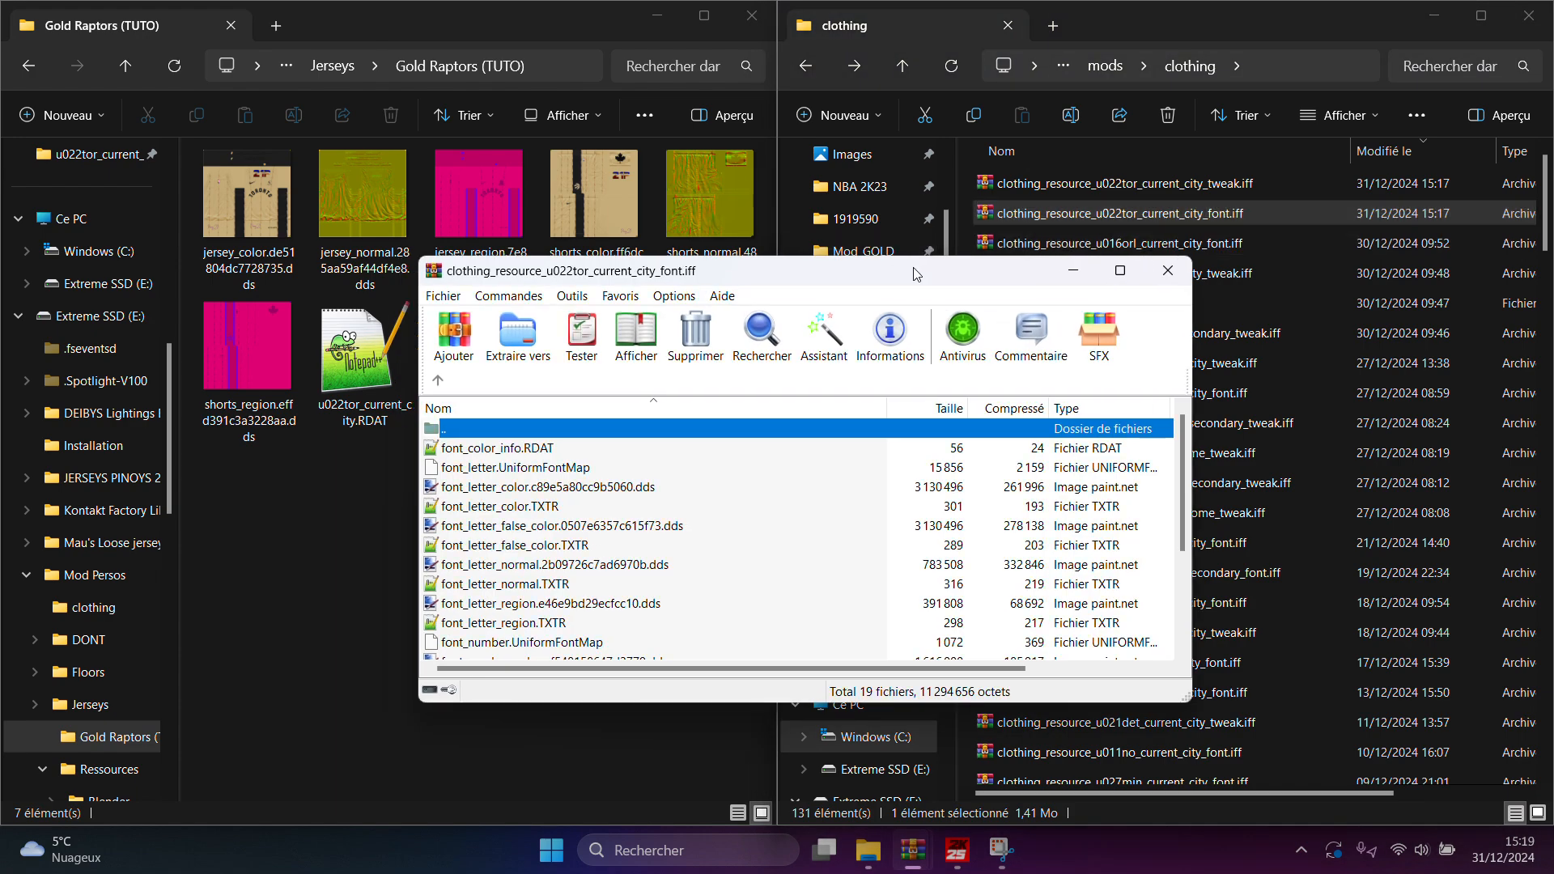
pyautogui.press('super+Right')
pyautogui.click(885, 232)
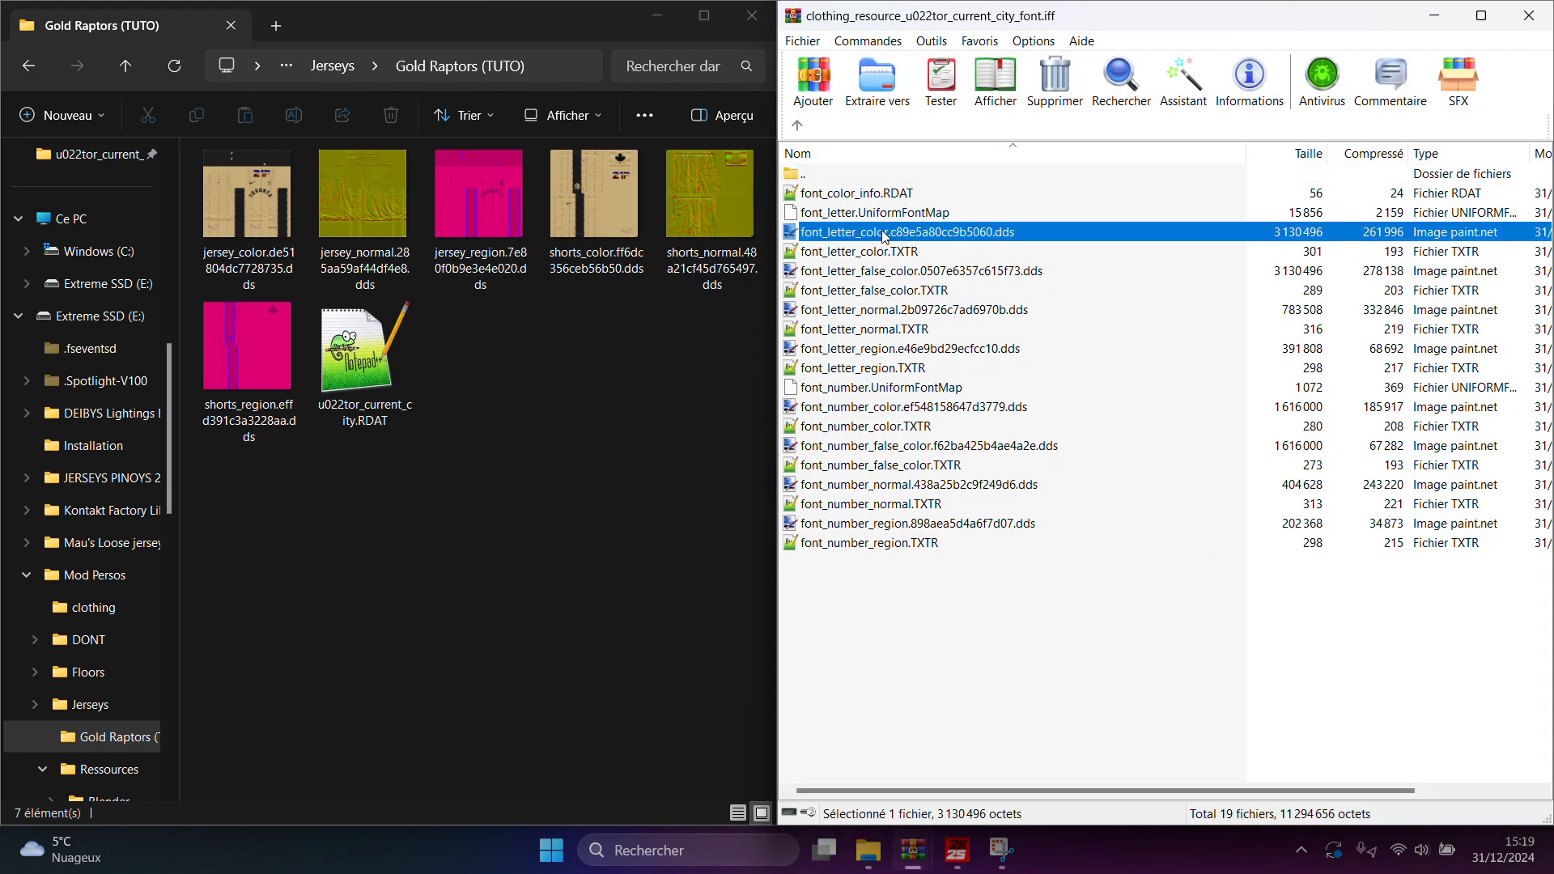
pyautogui.keyDown('ctrl'); pyautogui.click(874, 408); pyautogui.keyUp('ctrl')
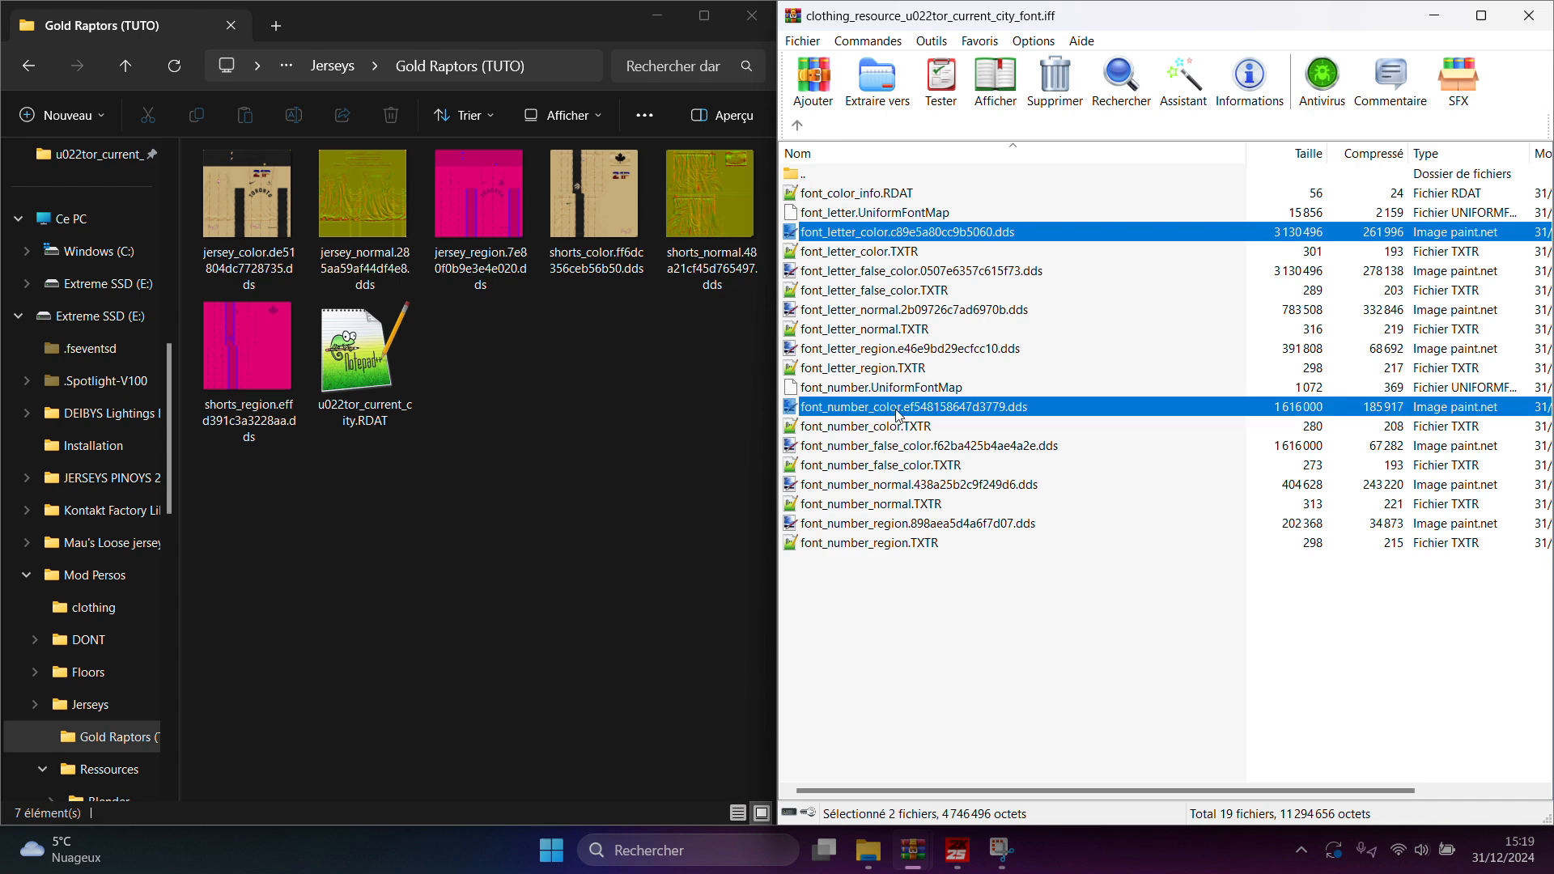
pyautogui.moveTo(748, 466); pyautogui.dragTo(622, 430)
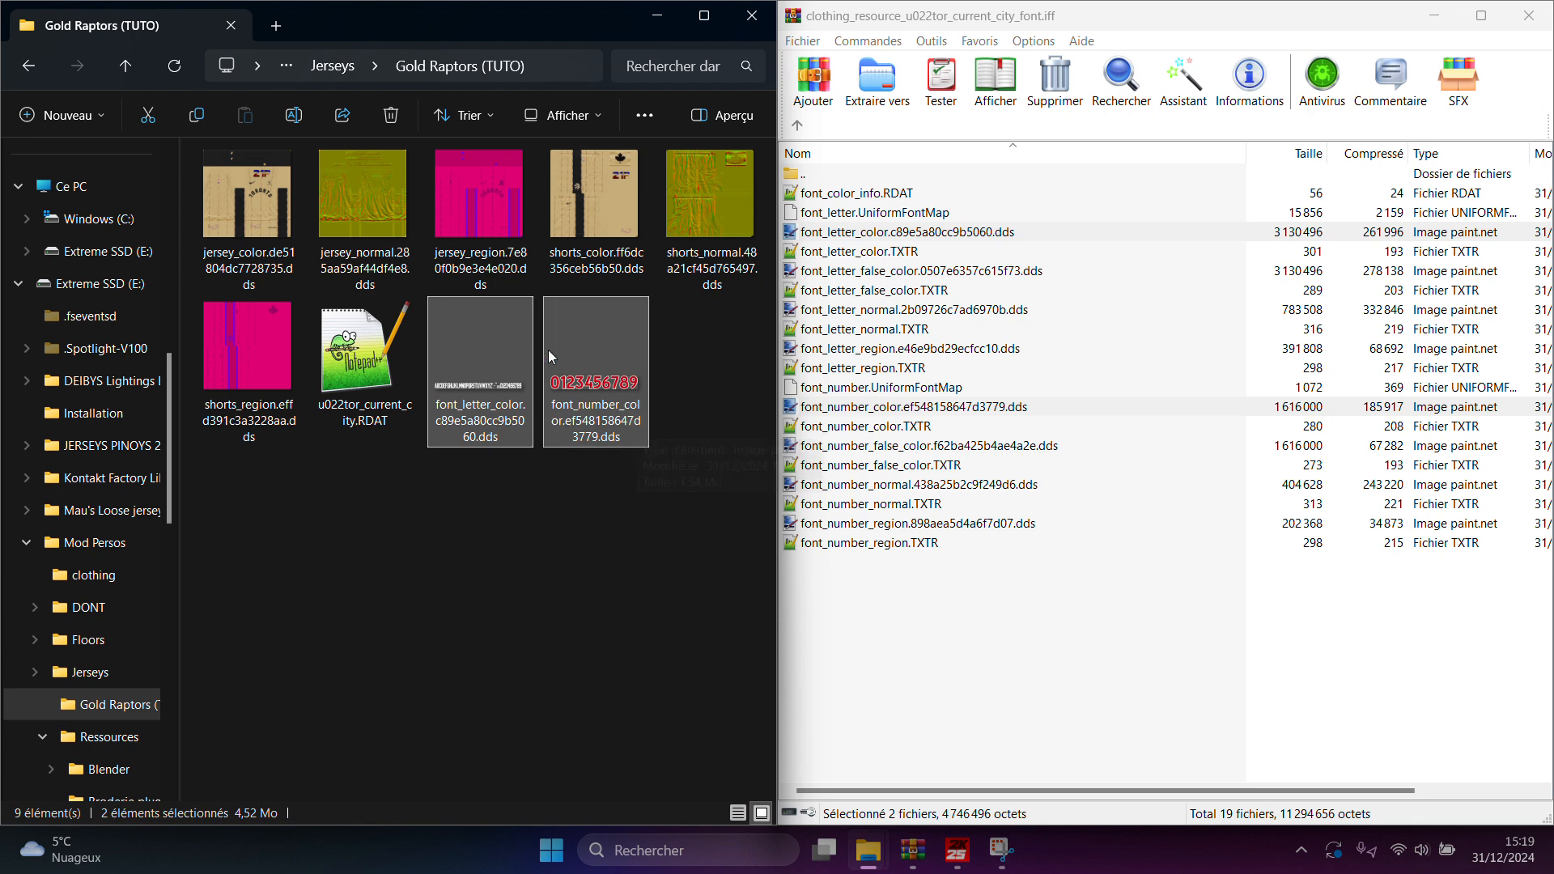
pyautogui.click(571, 512)
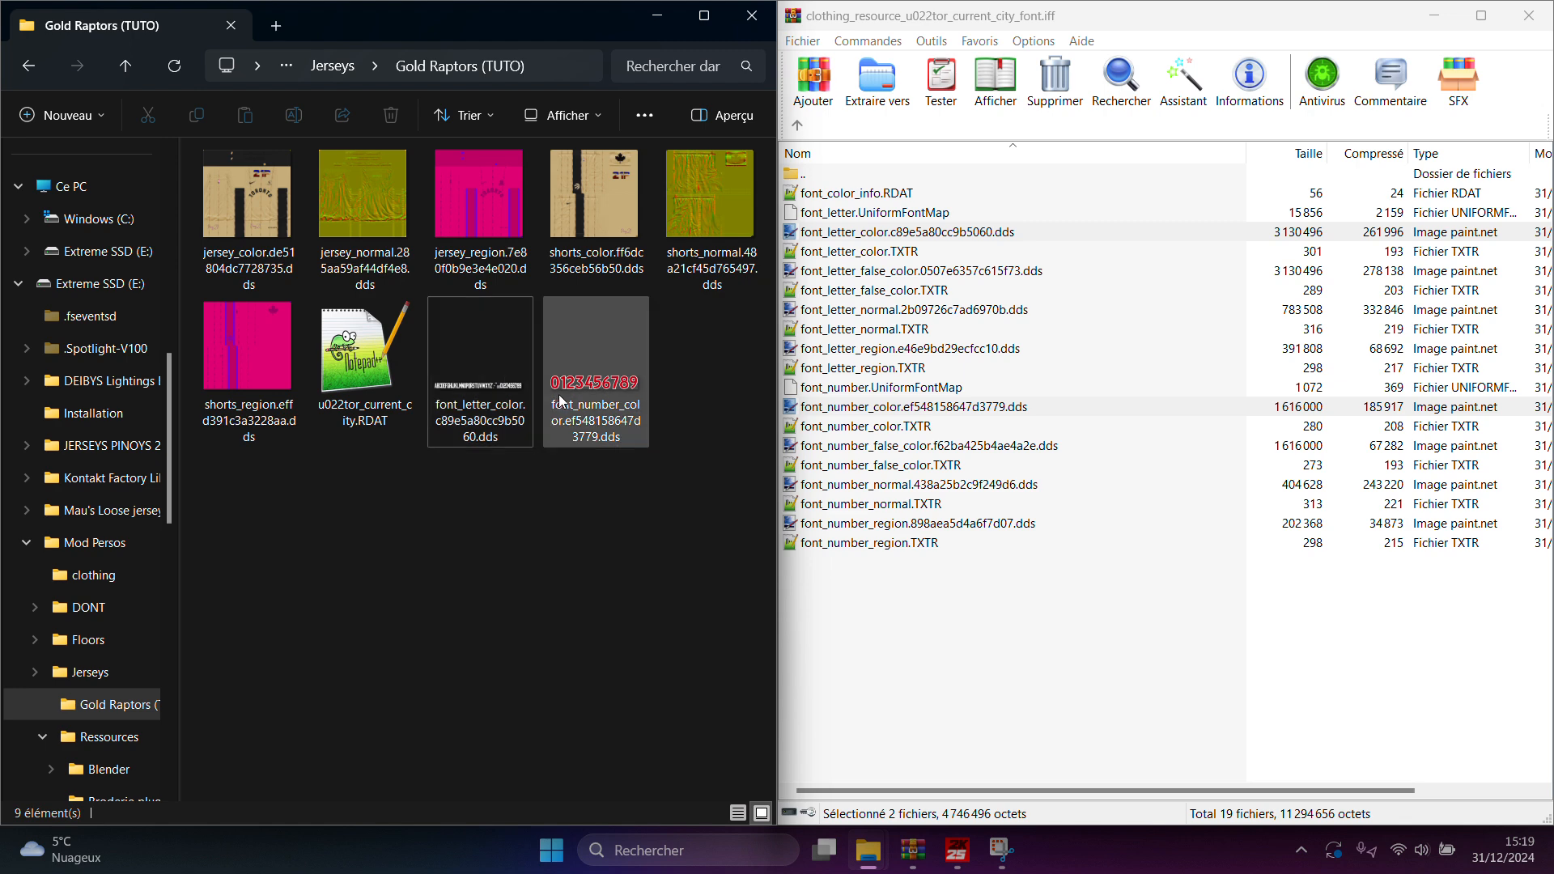
# Open clothing_resource_u022tor_current_city_font.iff from the P21-NBA2k23TORcity24.7z archive and minimize the parent archive window
pyautogui.moveTo(910, 864)
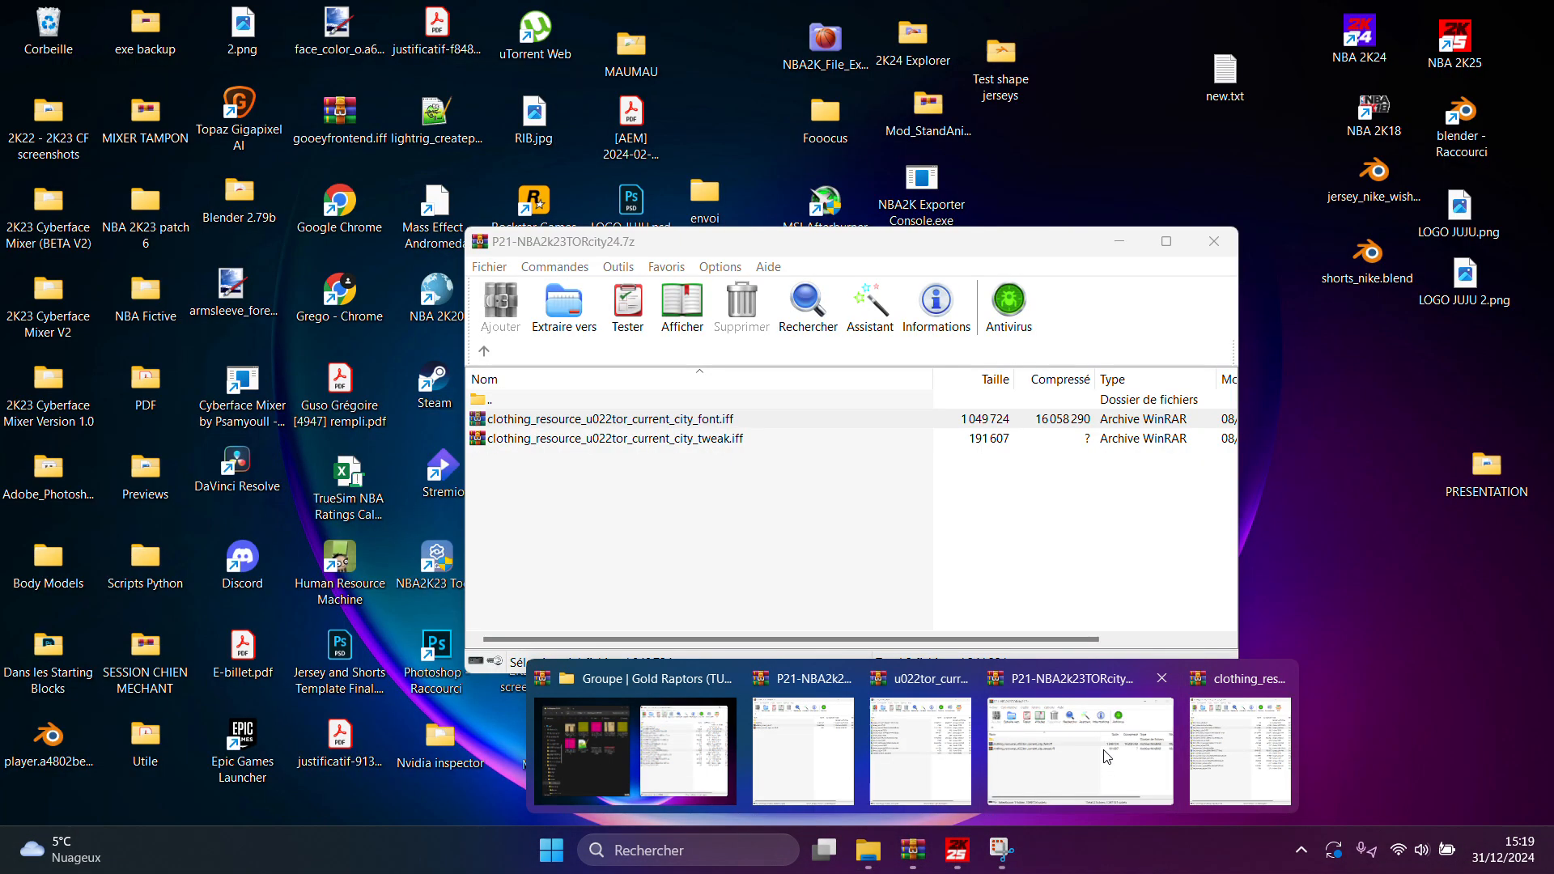
pyautogui.click(1017, 703)
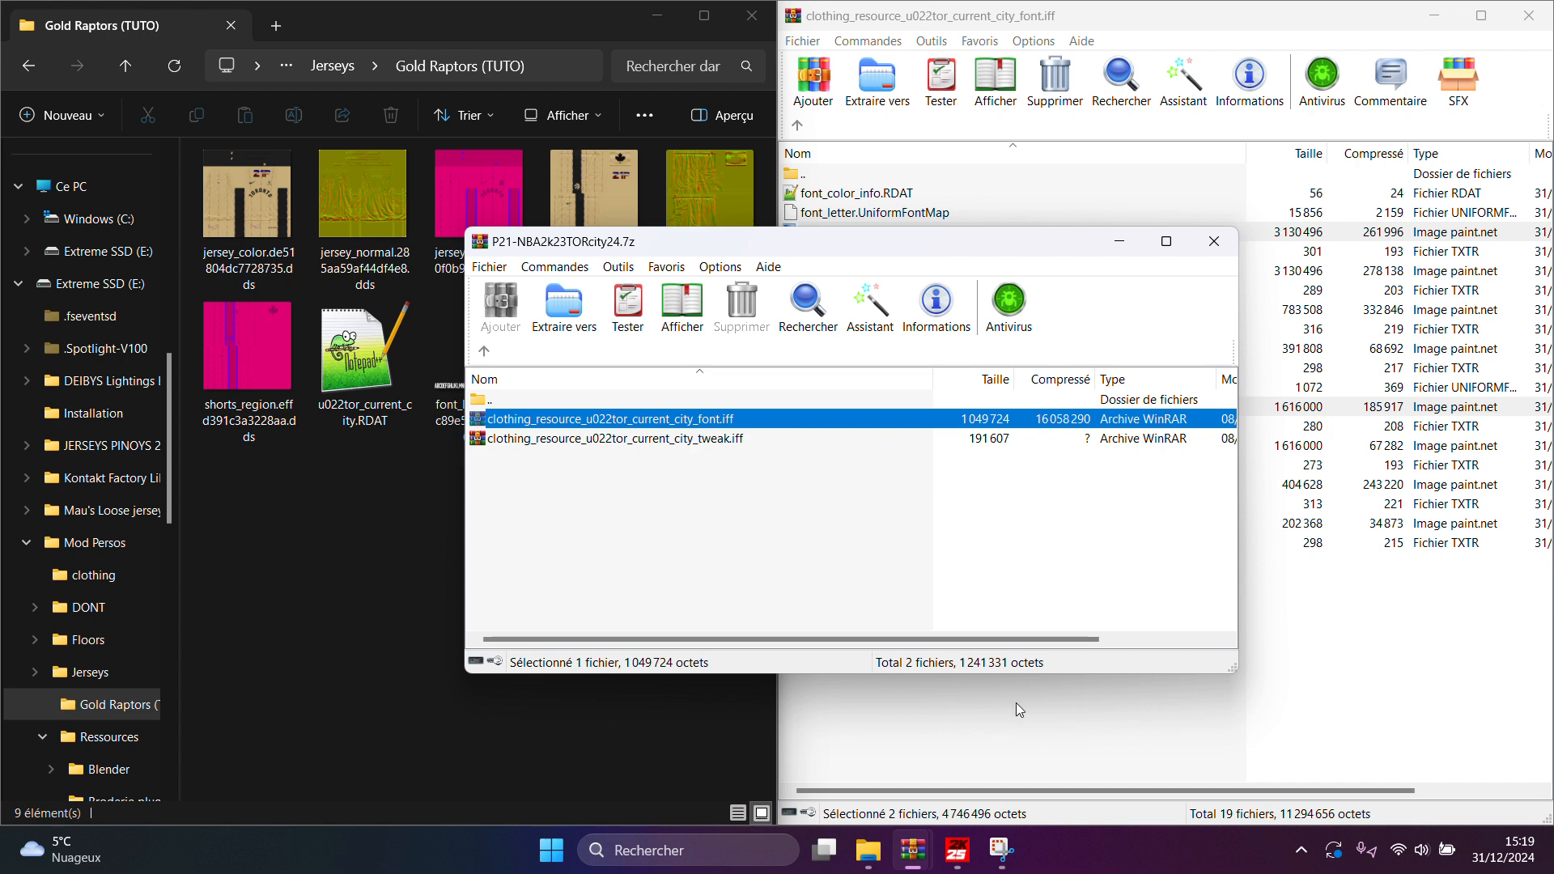
pyautogui.doubleClick(701, 419)
pyautogui.click(852, 244)
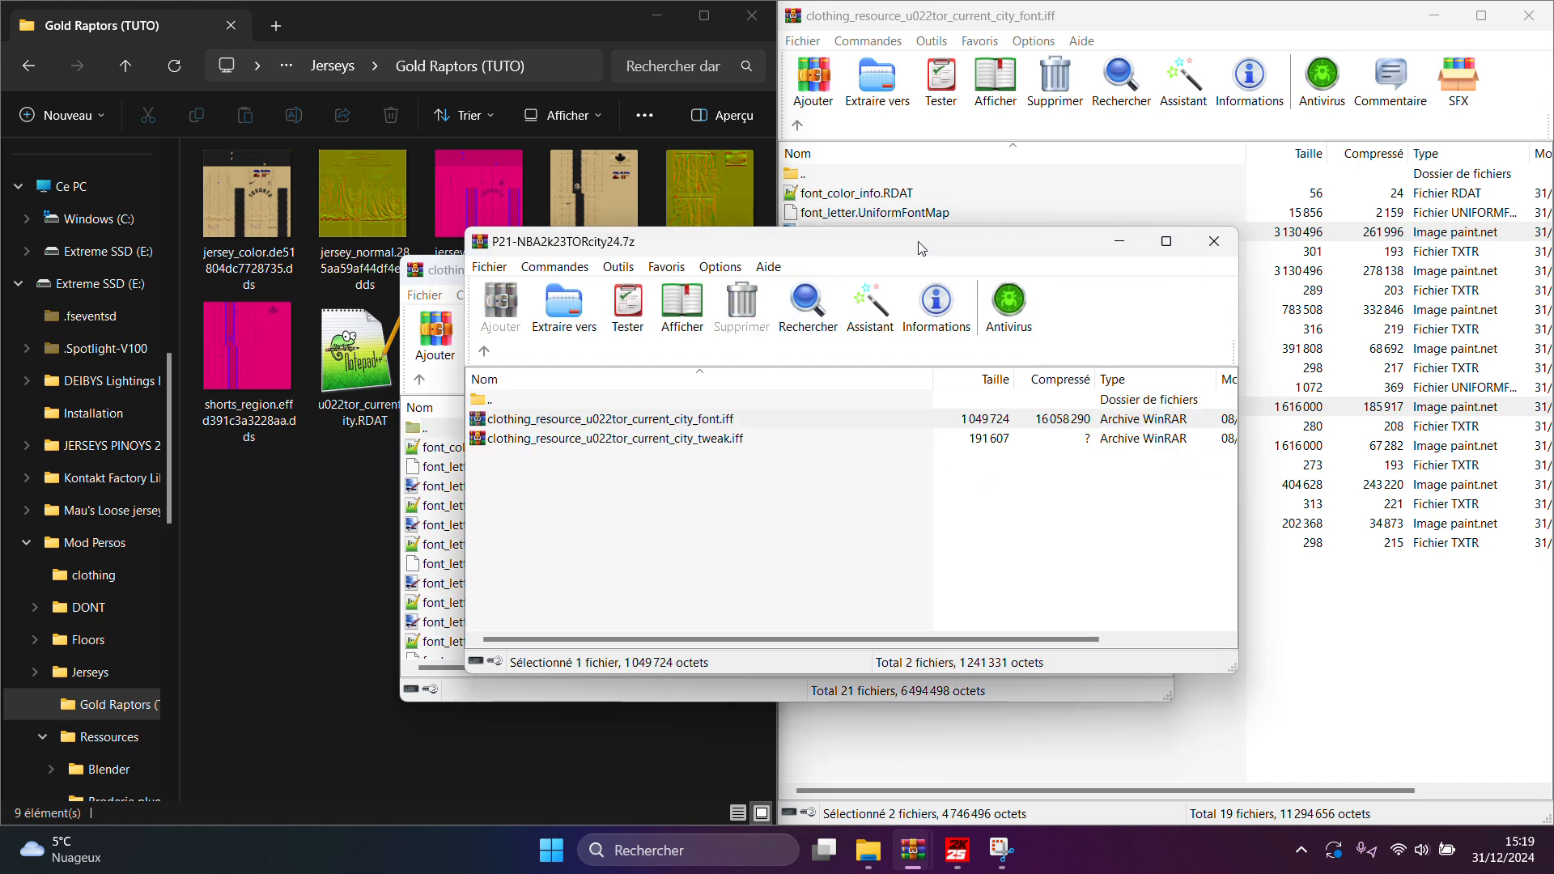
pyautogui.moveTo(852, 245); pyautogui.dragTo(1032, 230)
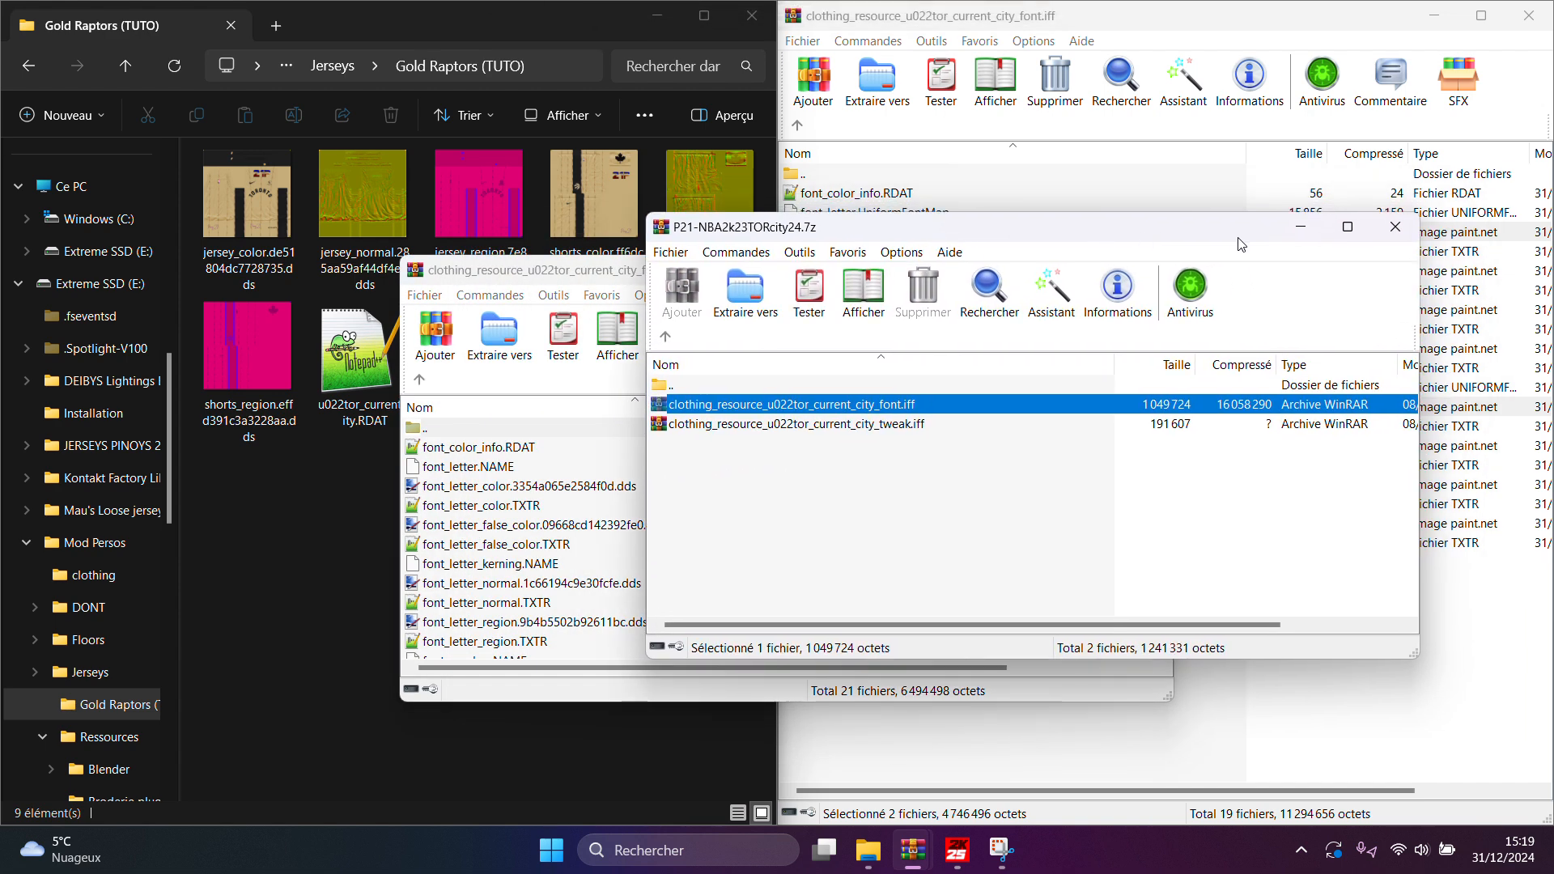
pyautogui.click(1302, 227)
# Extract the old font_letter_color.3354a065e2584f0d.dds and font_number_color.9ea2b104926a38de.dds into the Gold Raptors (TUTO) folder and close their archive
pyautogui.click(501, 487)
pyautogui.scroll(-4, 547, 545)
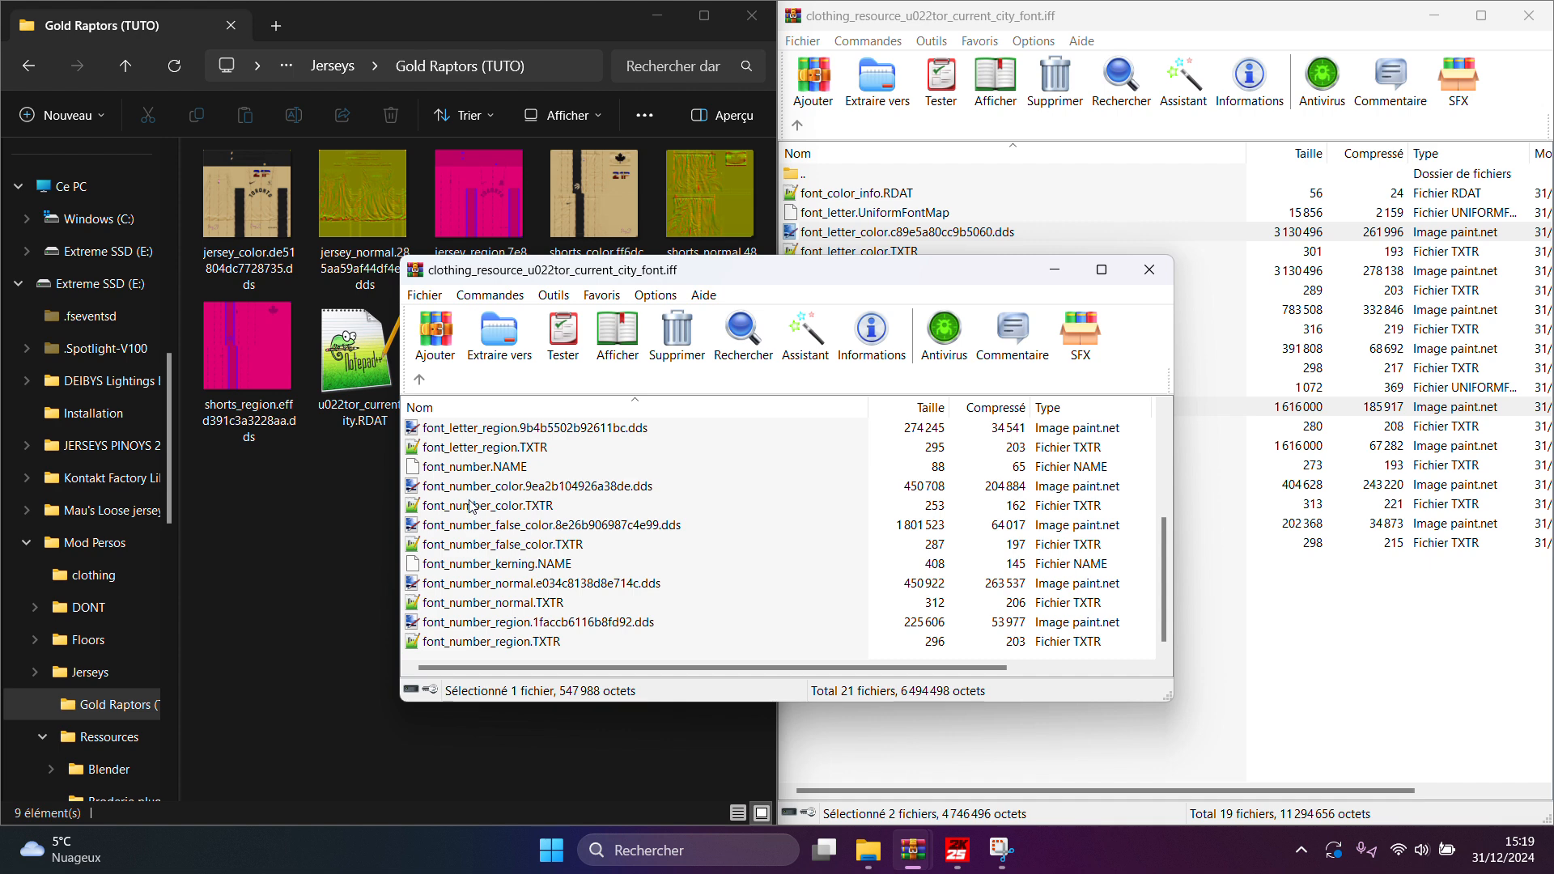
pyautogui.keyDown('ctrl'); pyautogui.click(501, 487); pyautogui.keyUp('ctrl')
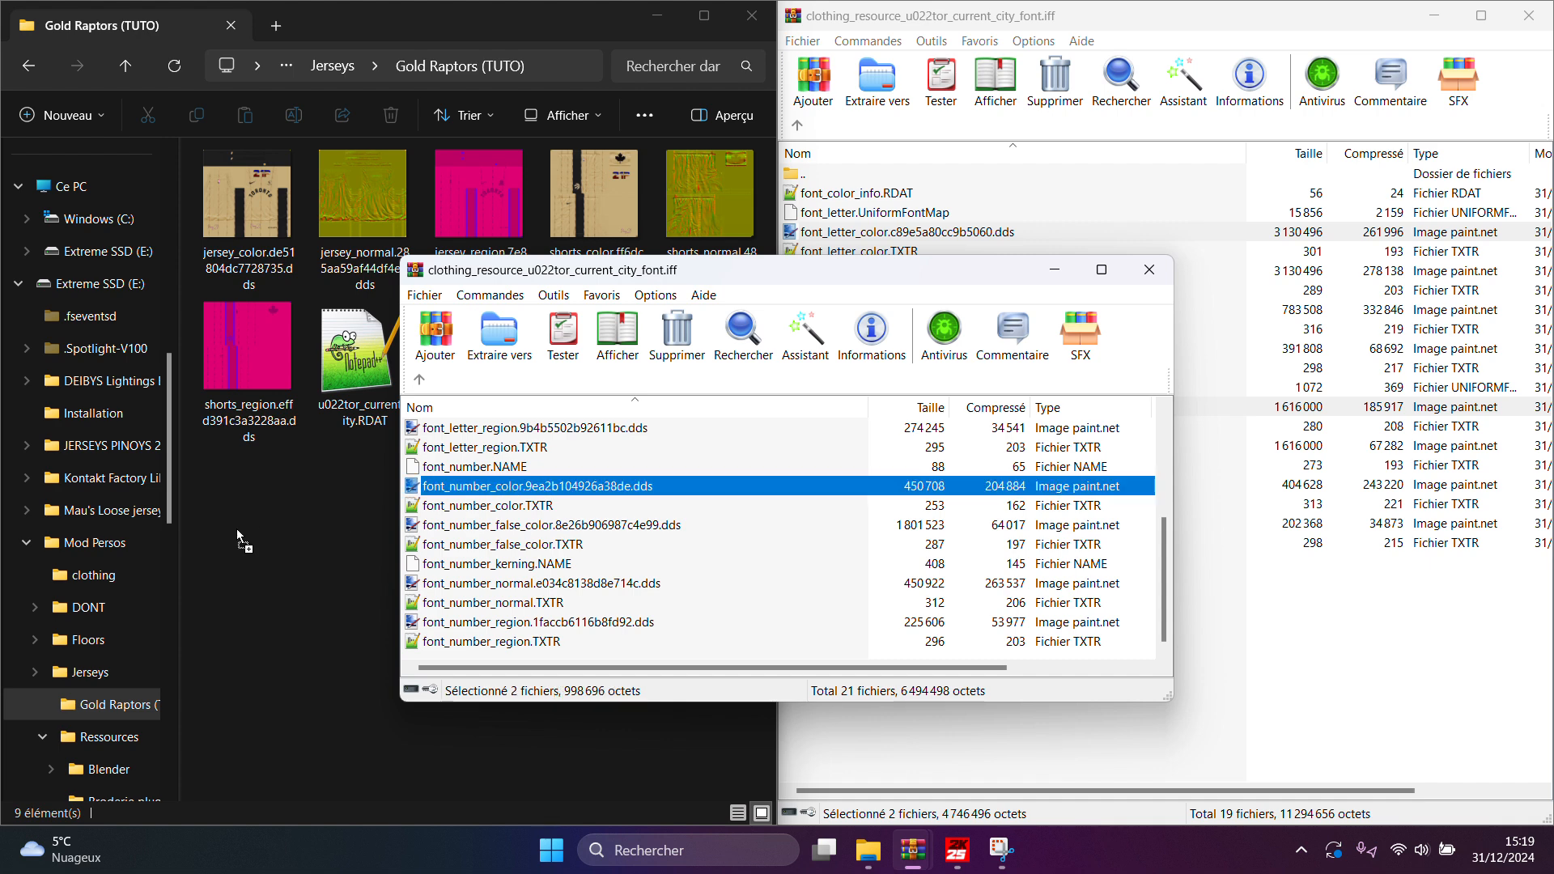
pyautogui.moveTo(237, 528); pyautogui.dragTo(239, 530)
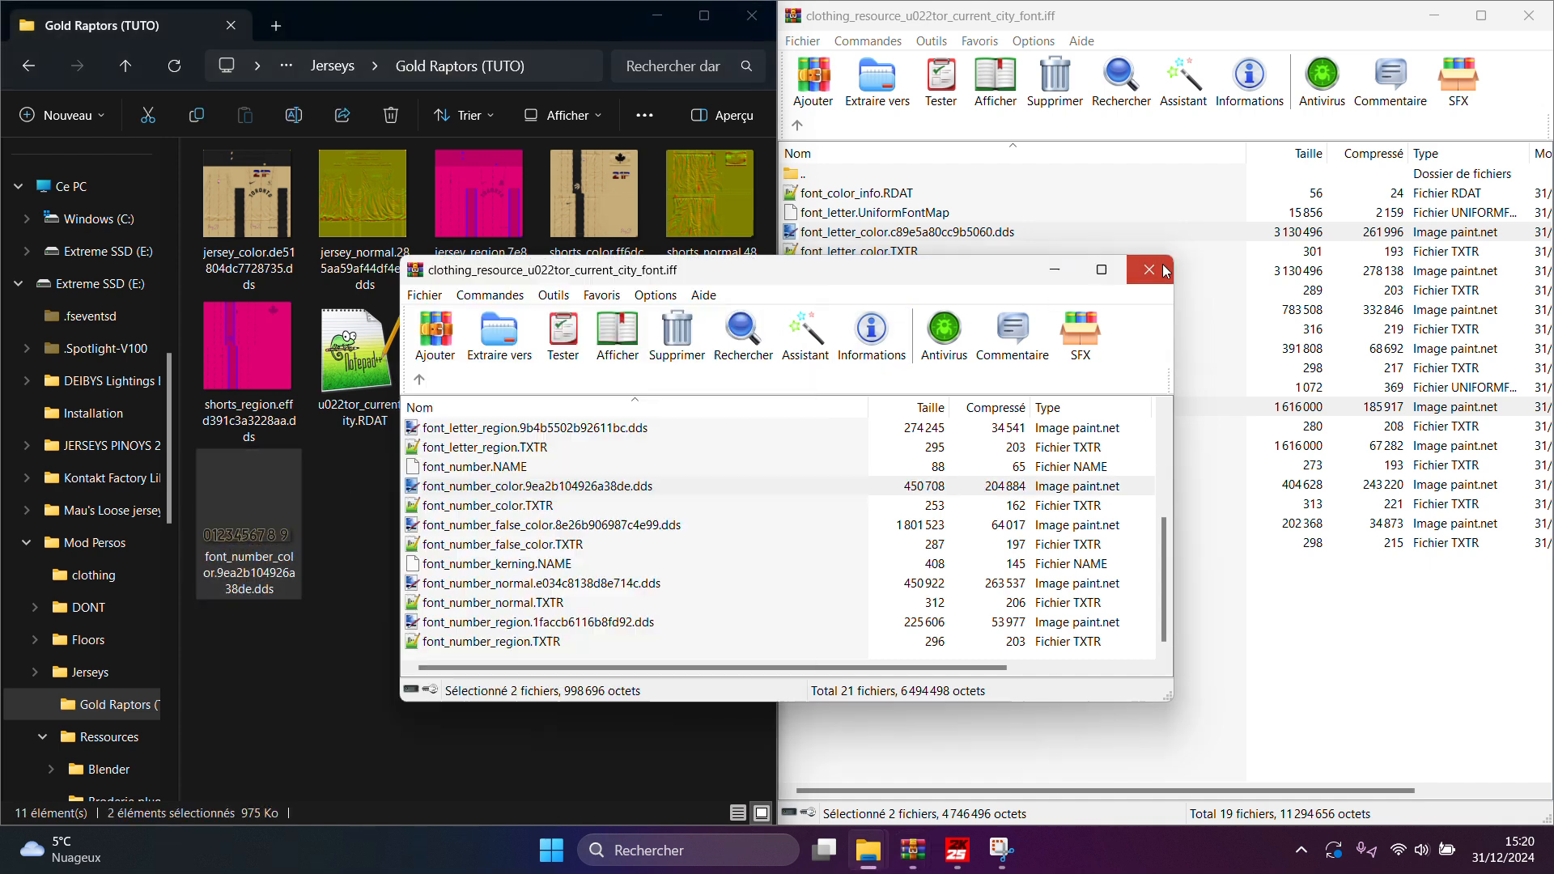
pyautogui.click(1166, 270)
# Open both font_number_color textures from the Gold Raptors (TUTO) folder in paint.net and compare their digits and image sizes
pyautogui.click(585, 387)
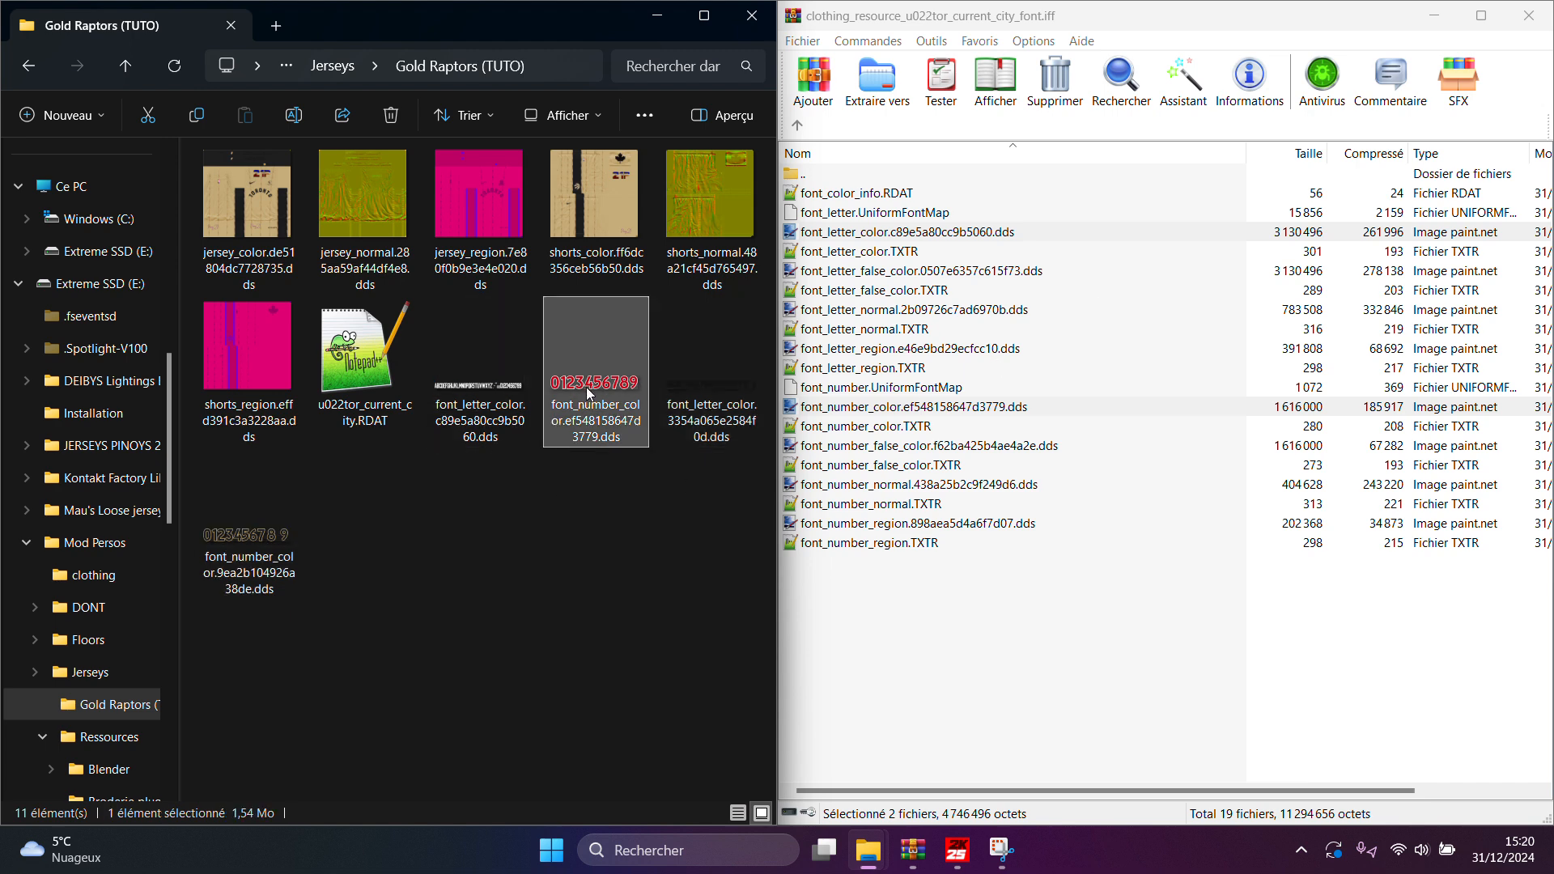
pyautogui.doubleClick(566, 395)
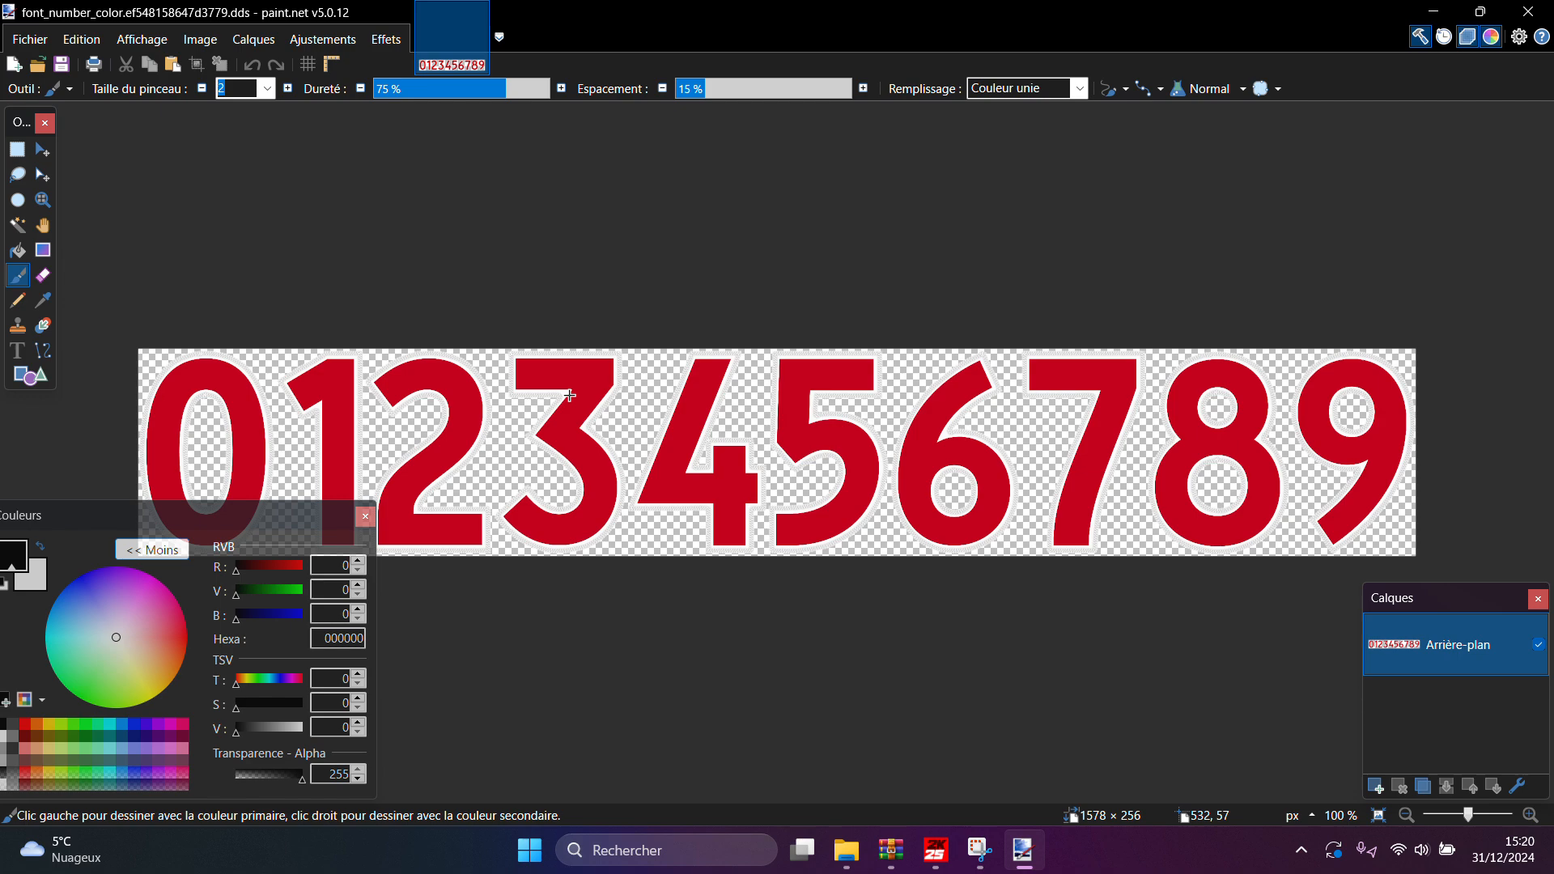
pyautogui.click(1433, 11)
pyautogui.click(273, 534)
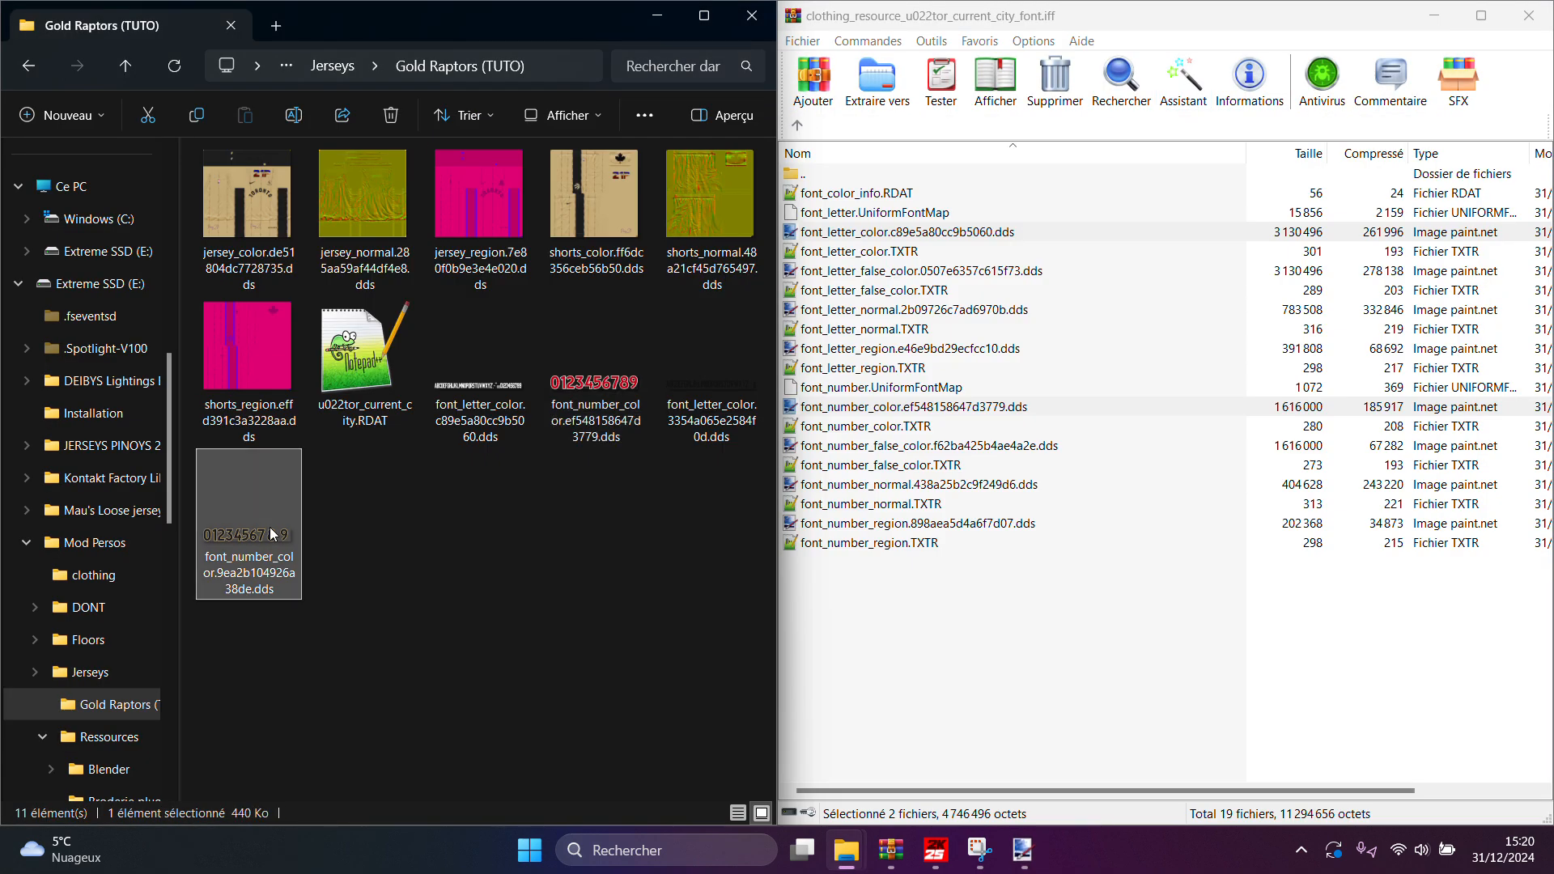
pyautogui.doubleClick(272, 535)
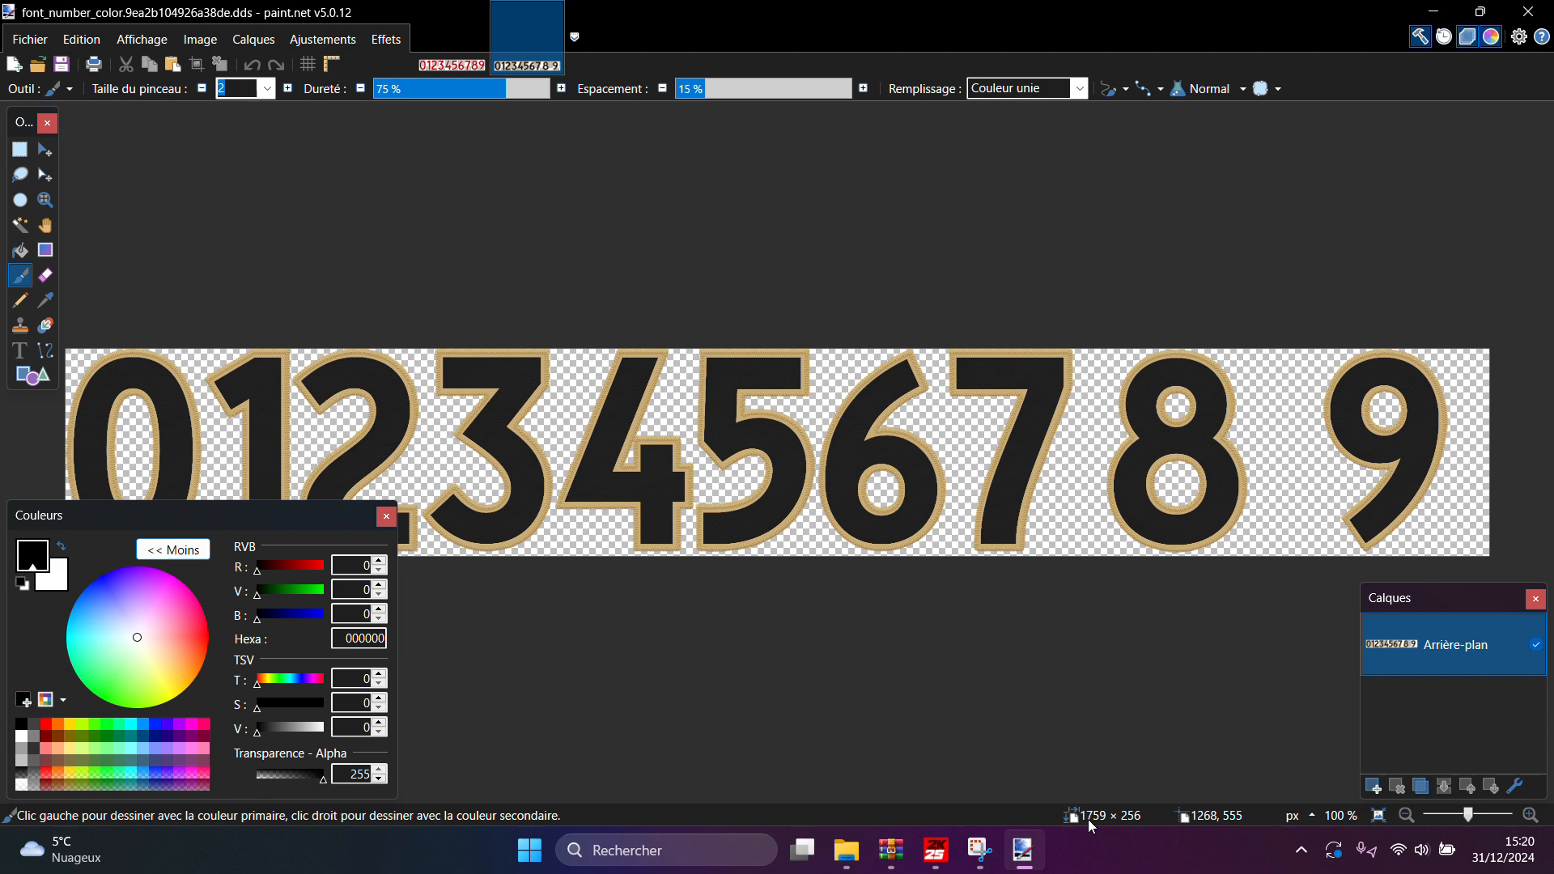
pyautogui.click(452, 49)
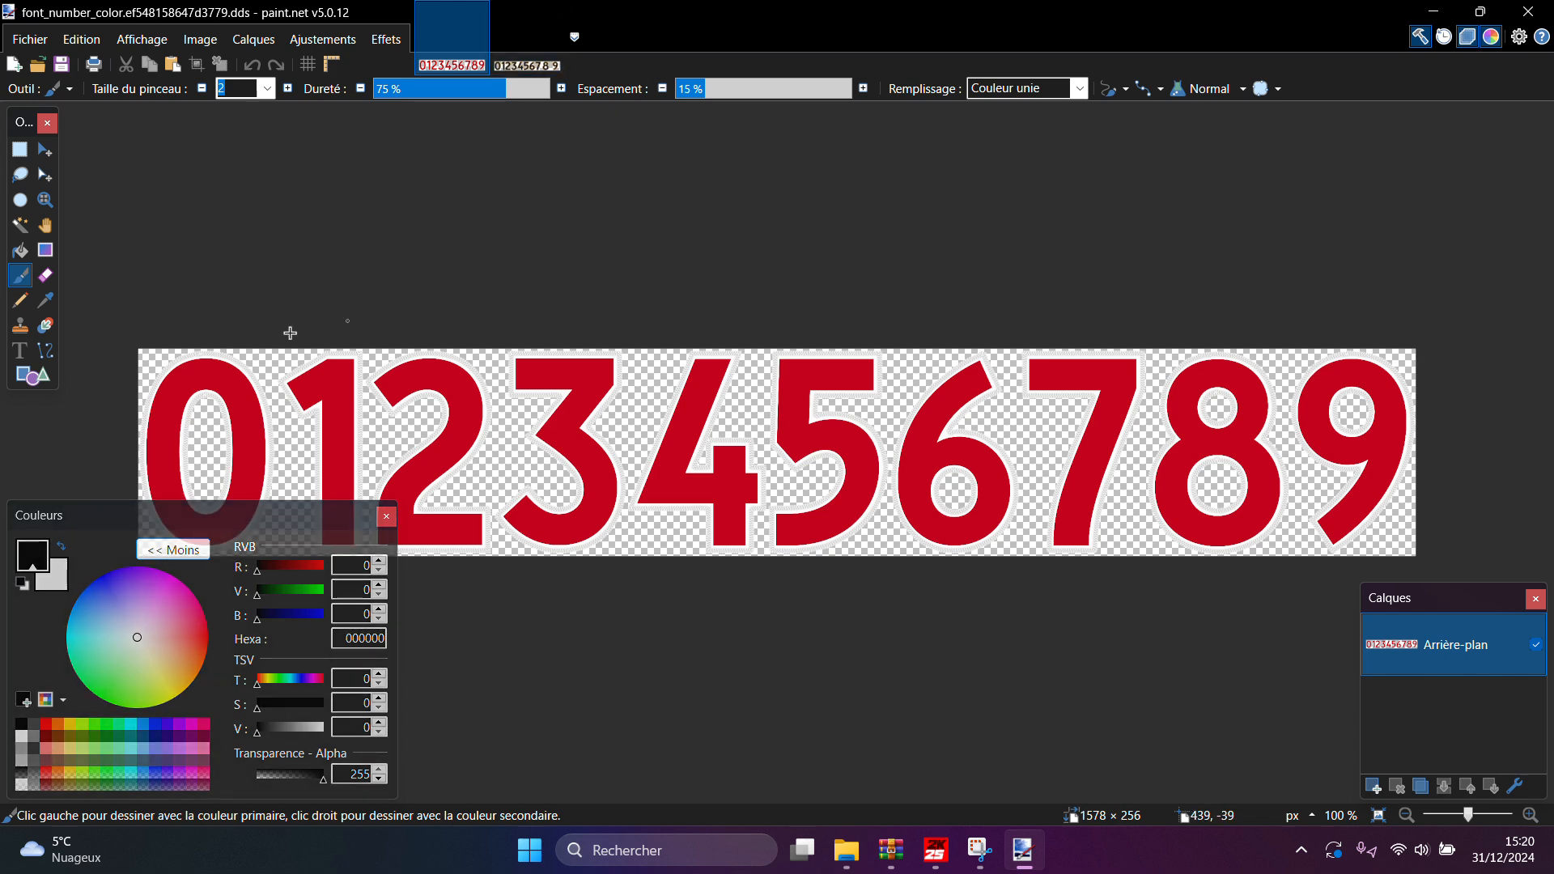
pyautogui.click(499, 48)
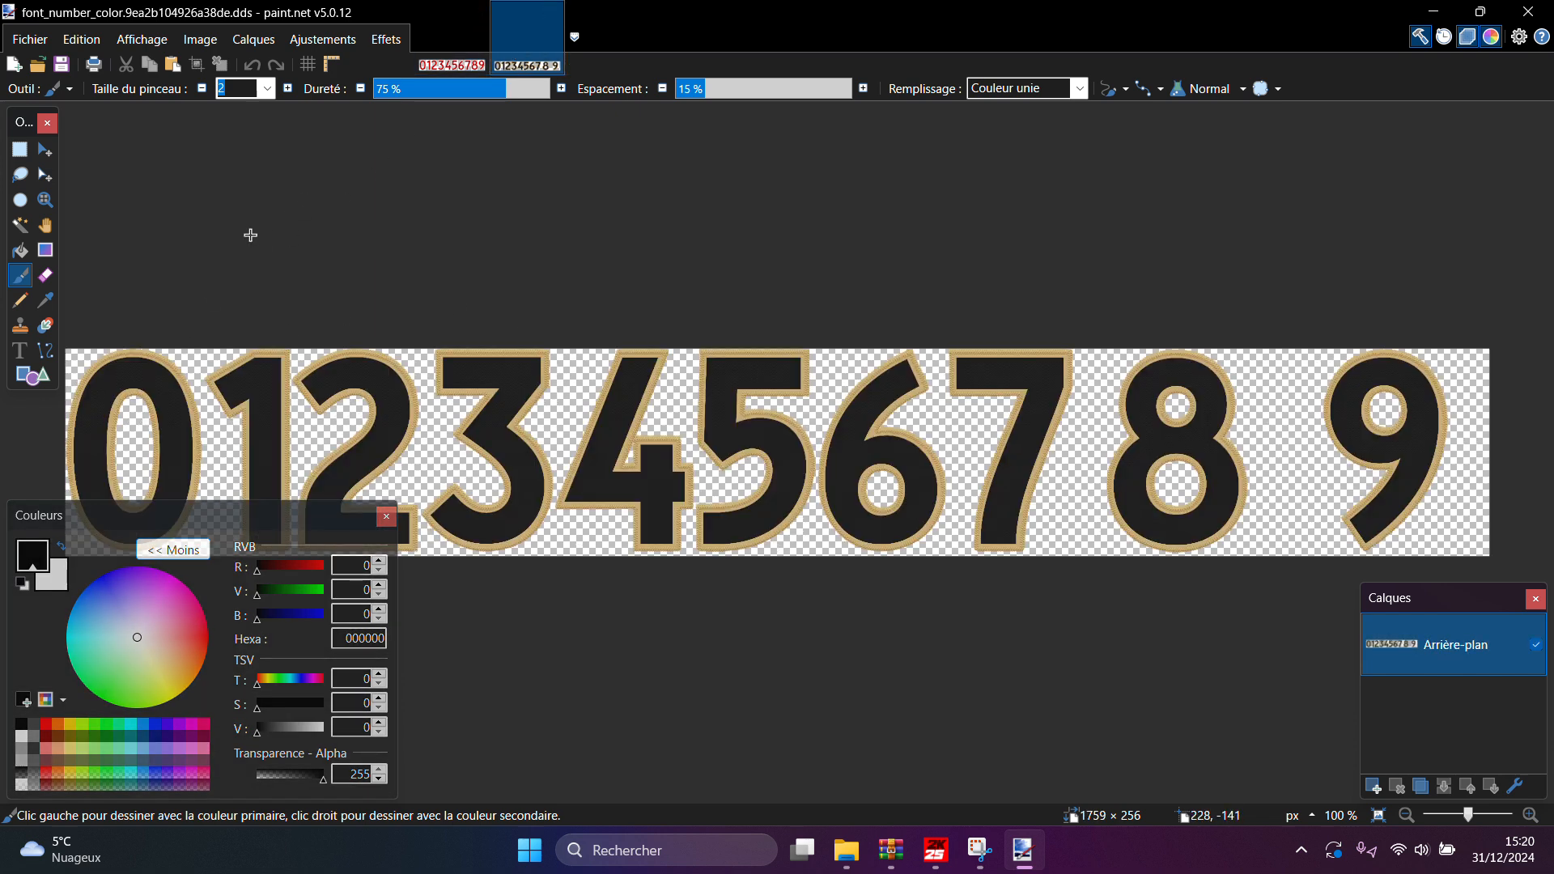
# Sample the dark digit fill 212121 from the 9ea2b104926a38de texture and select all red digit fills in the ef548158647d3779 texture with the Magic Wand
pyautogui.click(47, 304)
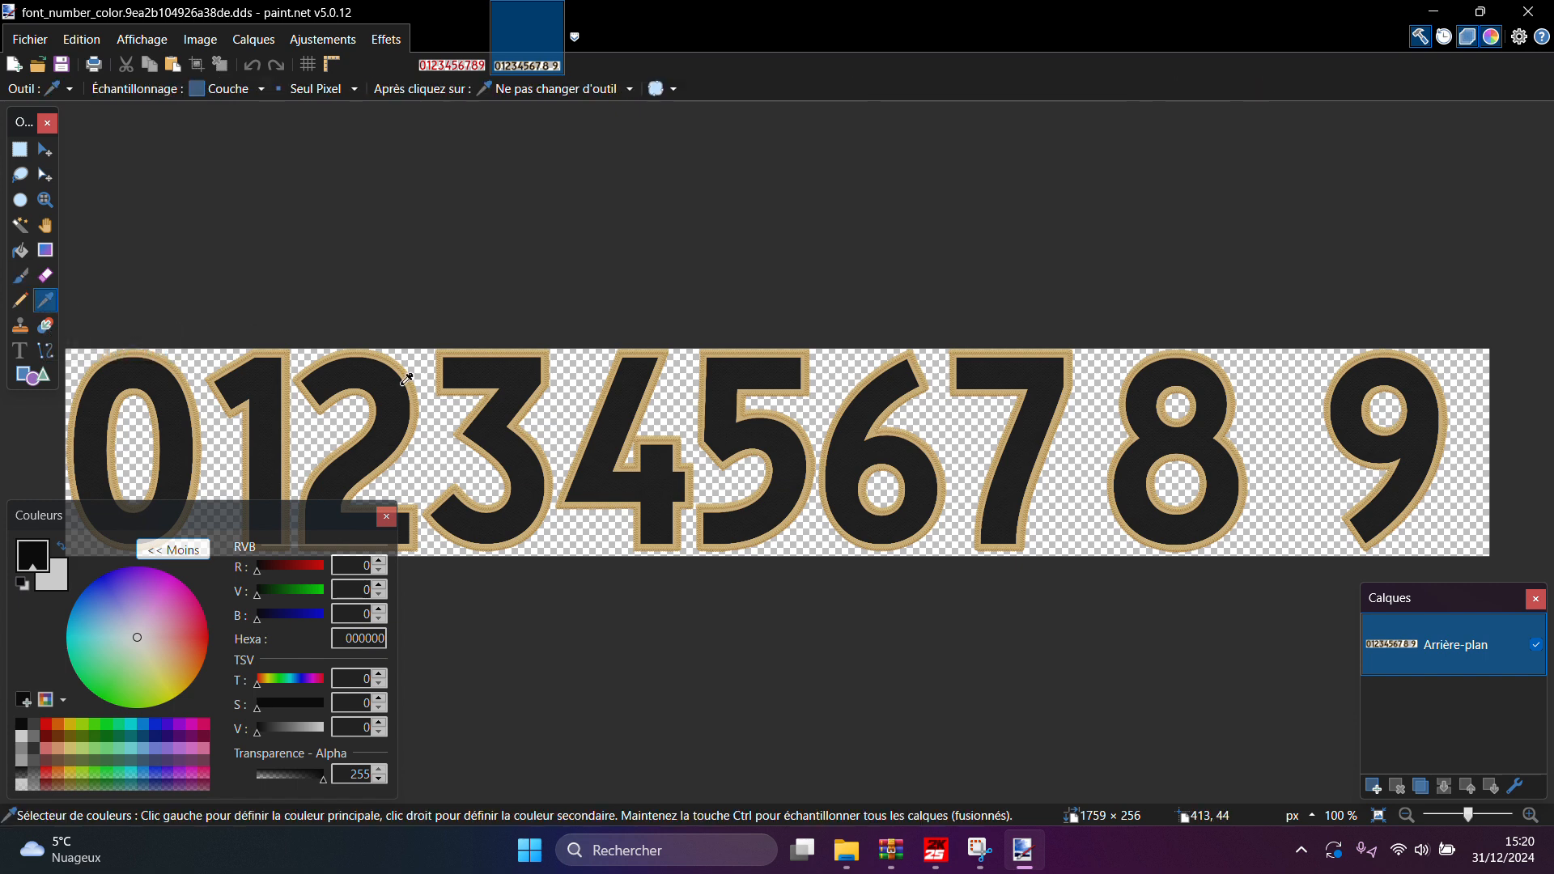
pyautogui.click(389, 388)
pyautogui.click(451, 65)
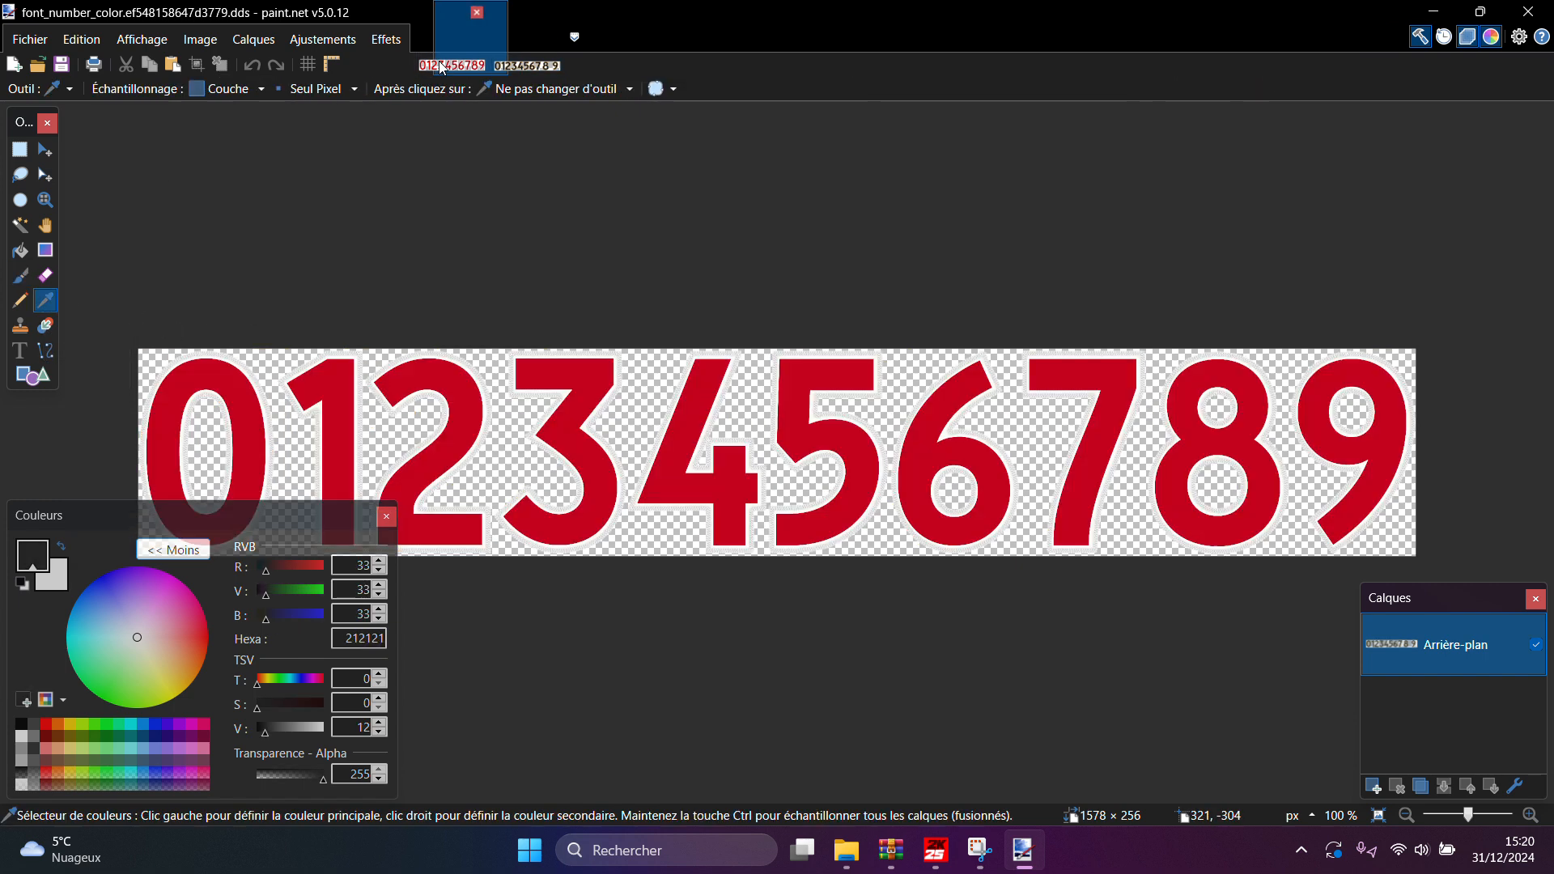
pyautogui.click(21, 225)
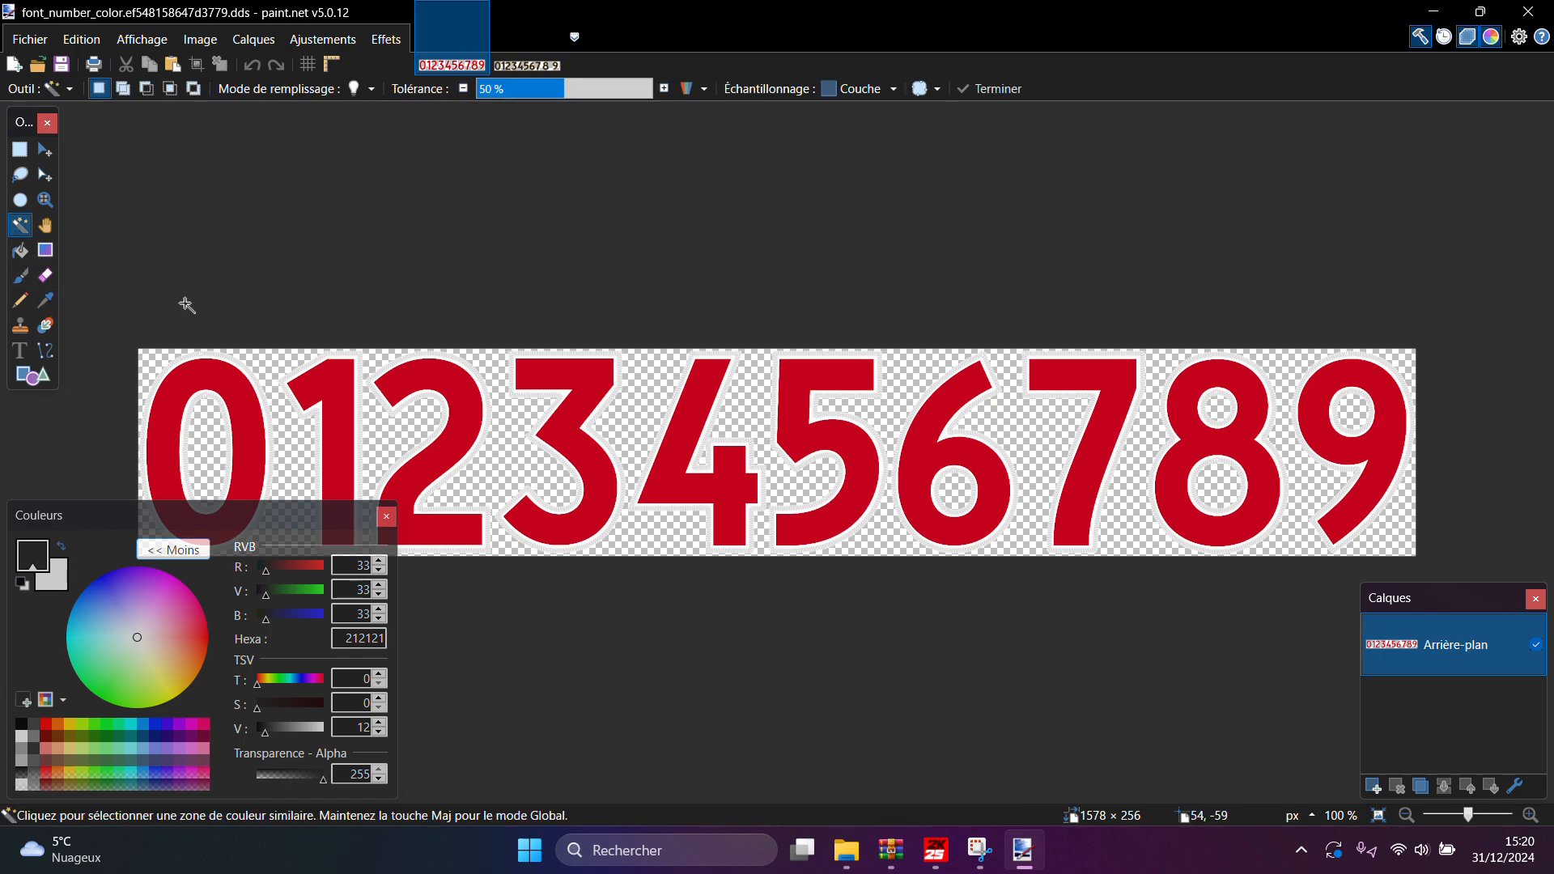
pyautogui.keyDown('shift'); pyautogui.click(423, 385); pyautogui.keyUp('shift')
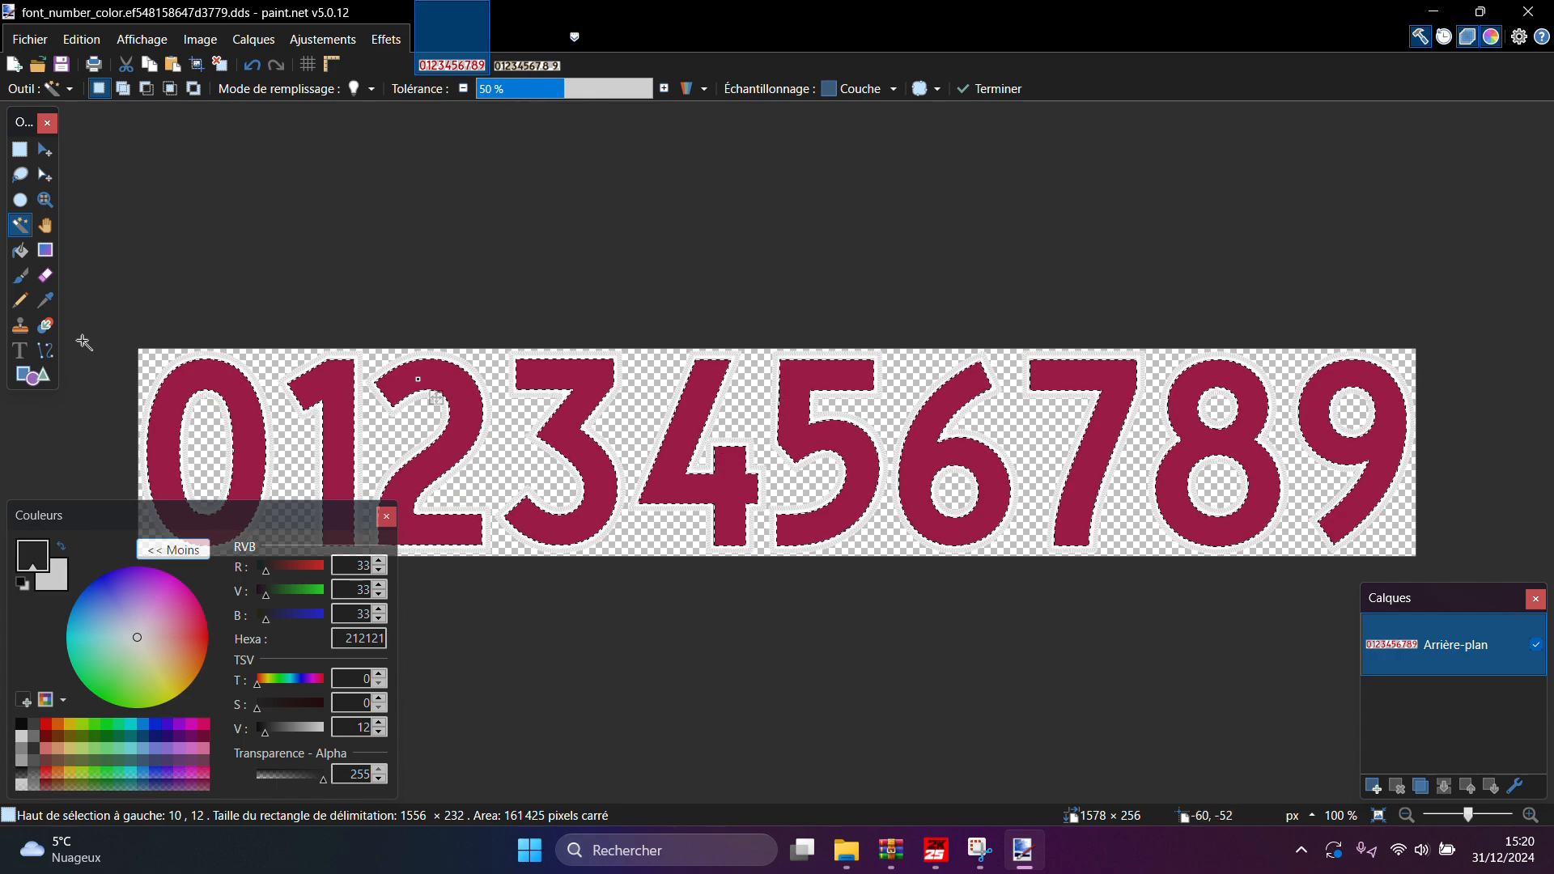
# Recolor the selected red digits to 212121 with the Recolor tool, using brush size 2000 and 100% hardness
pyautogui.click(43, 331)
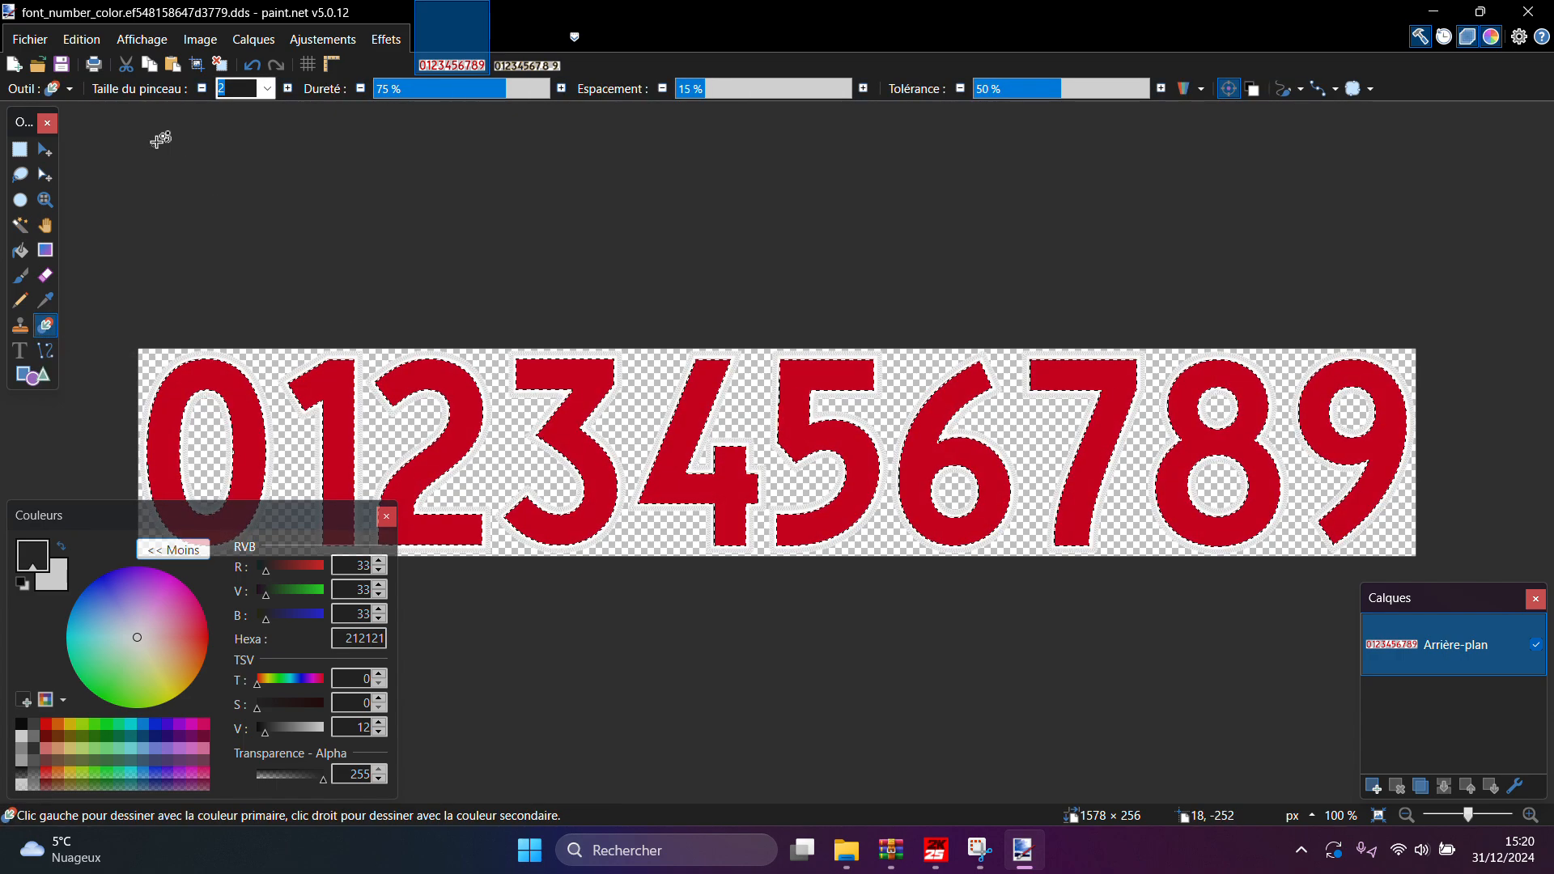
pyautogui.write('2000')
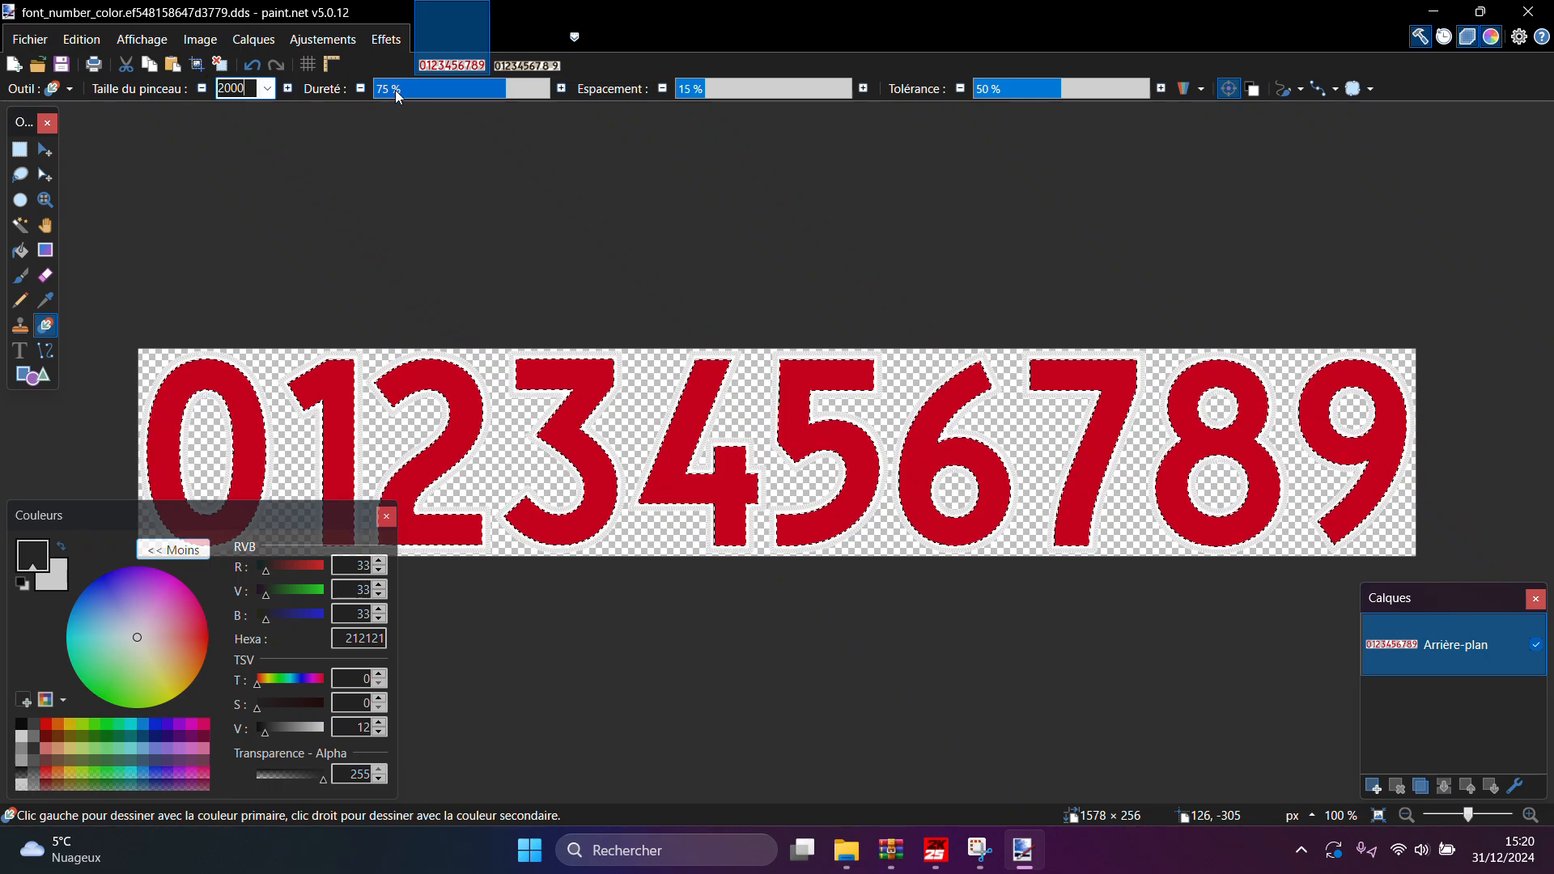
pyautogui.moveTo(451, 88); pyautogui.dragTo(555, 89)
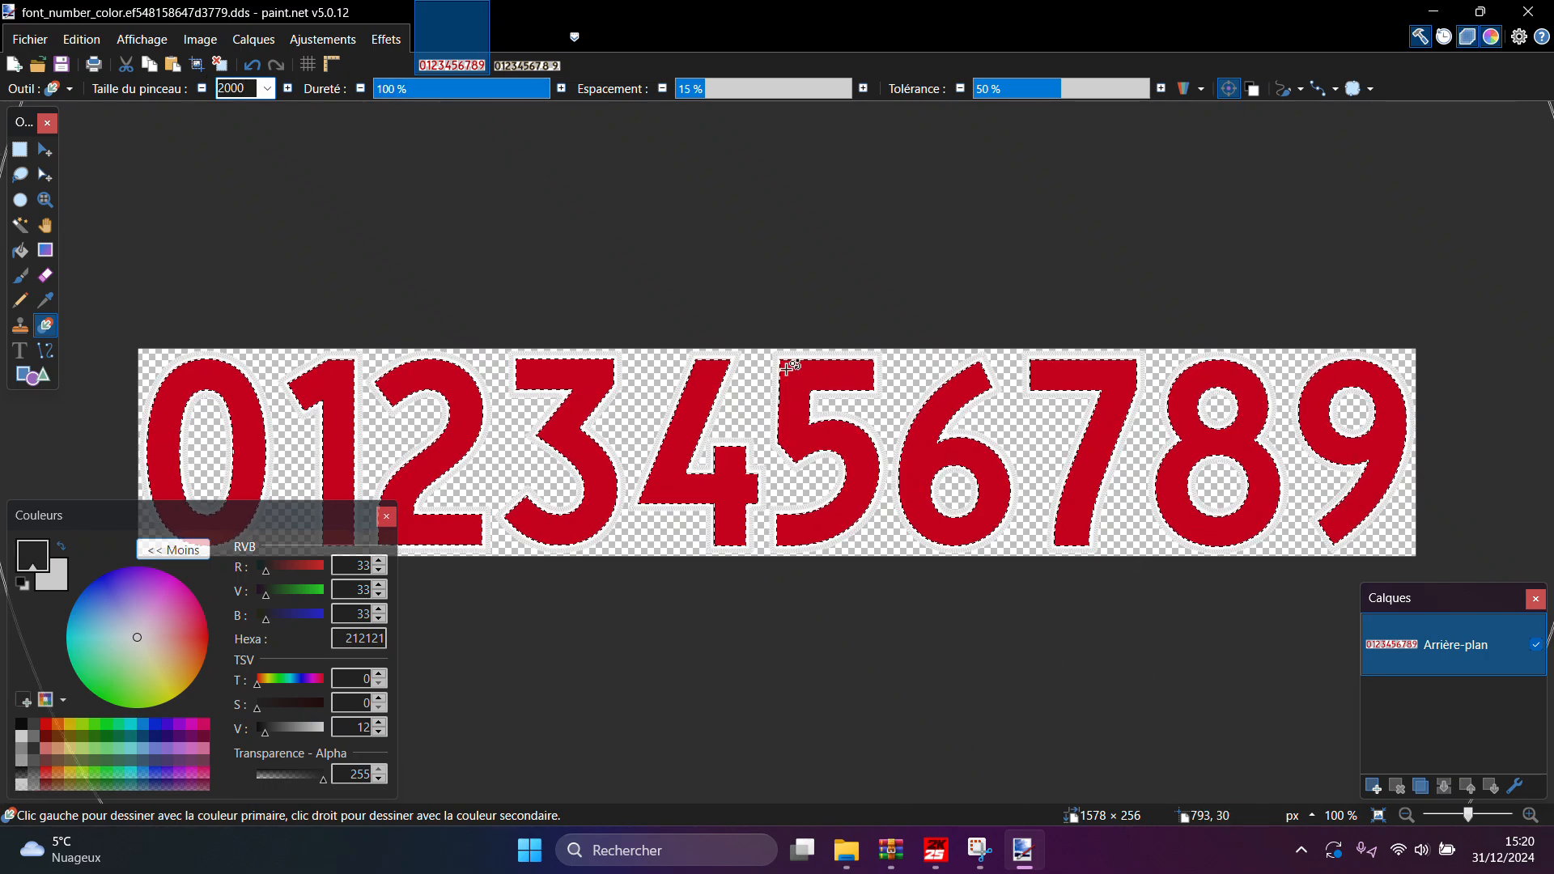
pyautogui.click(818, 369)
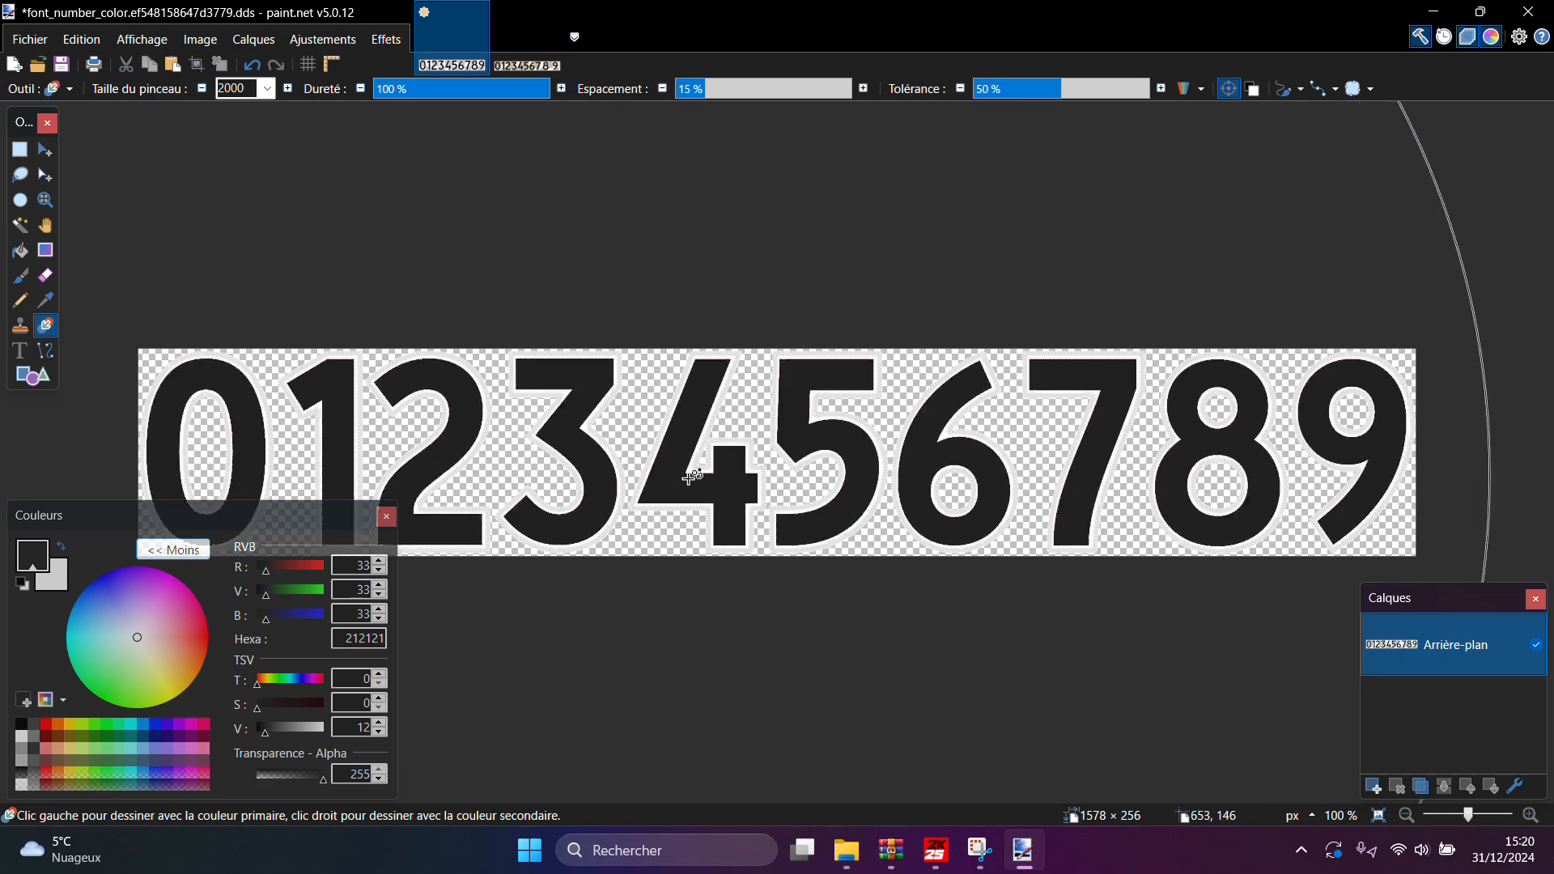
pyautogui.scroll(3, 834, 351)
pyautogui.scroll(2, 842, 350)
pyautogui.scroll(-5, 843, 369)
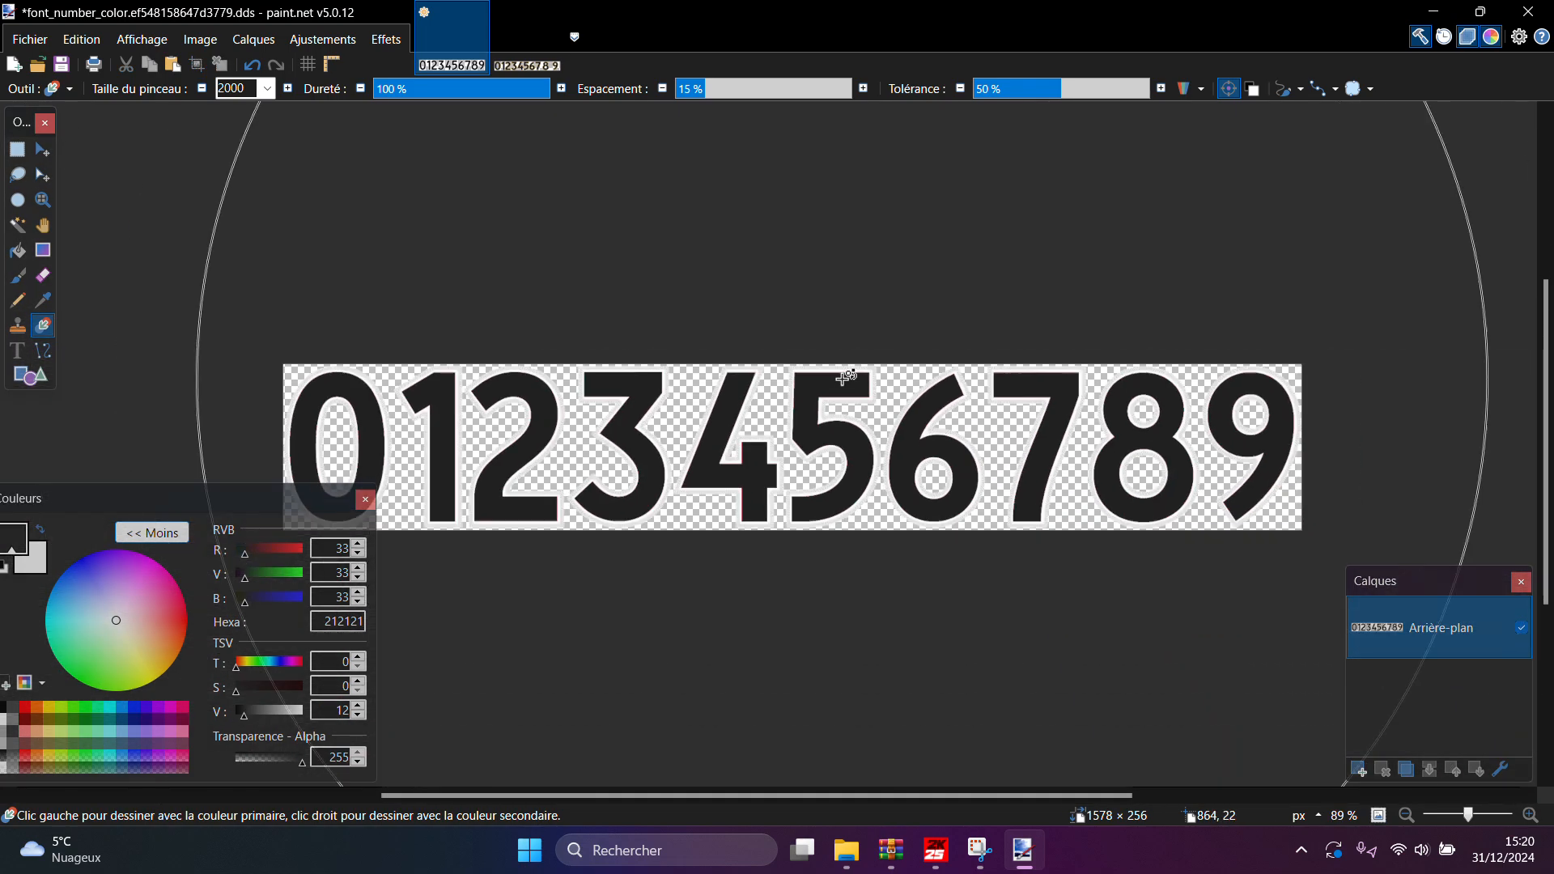
pyautogui.scroll(1, 842, 381)
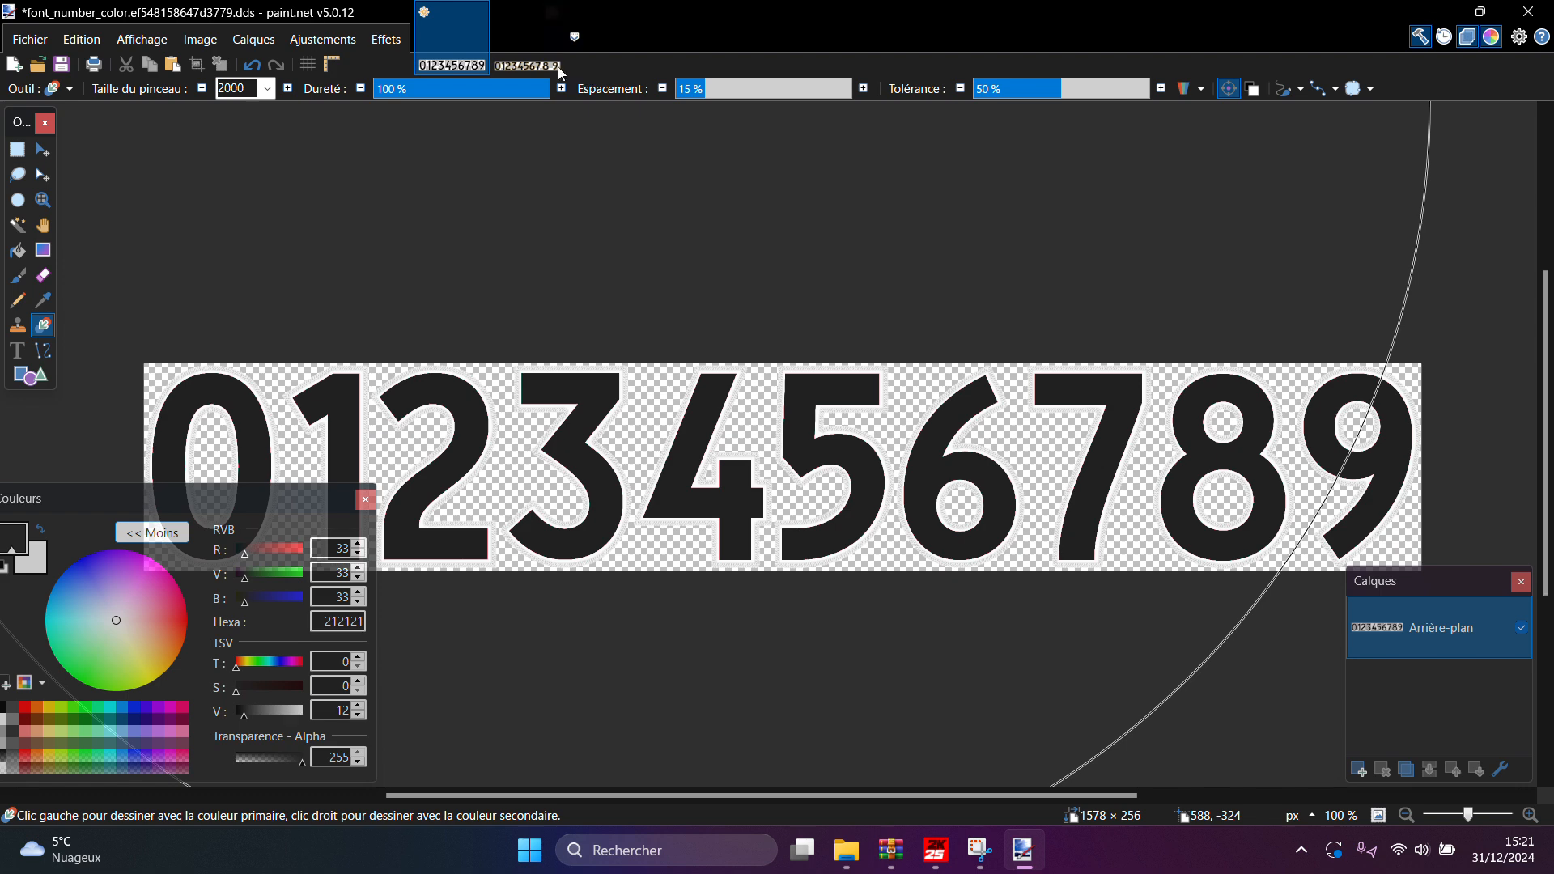
# Sample the gold digit outline color C4A771 from the font_number_color.9ea2b104926a38de.dds texture with the Color Picker
pyautogui.click(547, 65)
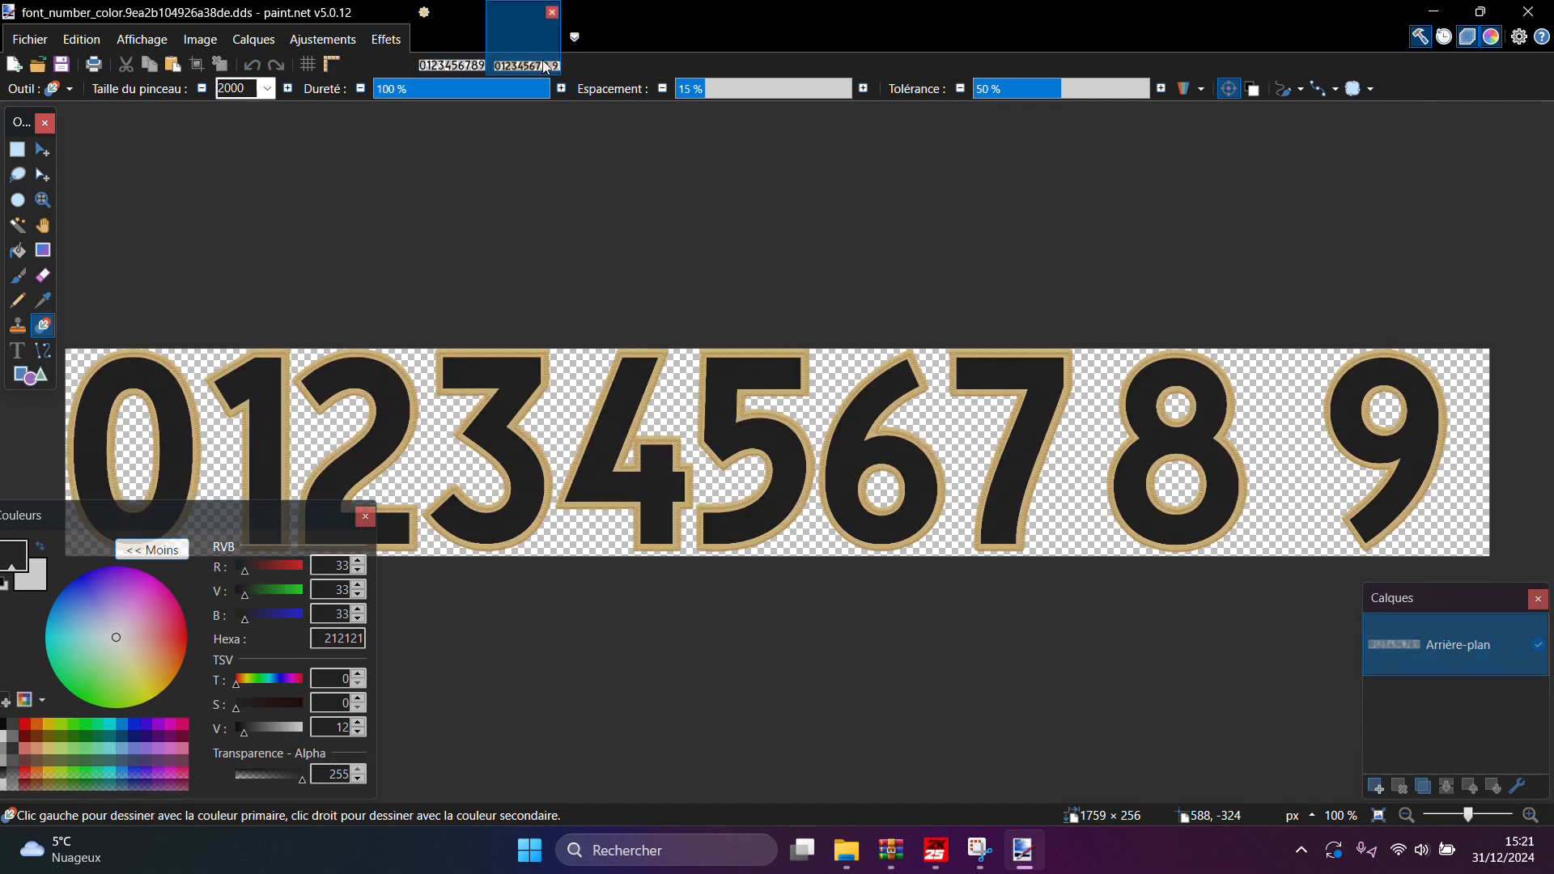
pyautogui.click(43, 300)
pyautogui.click(797, 405)
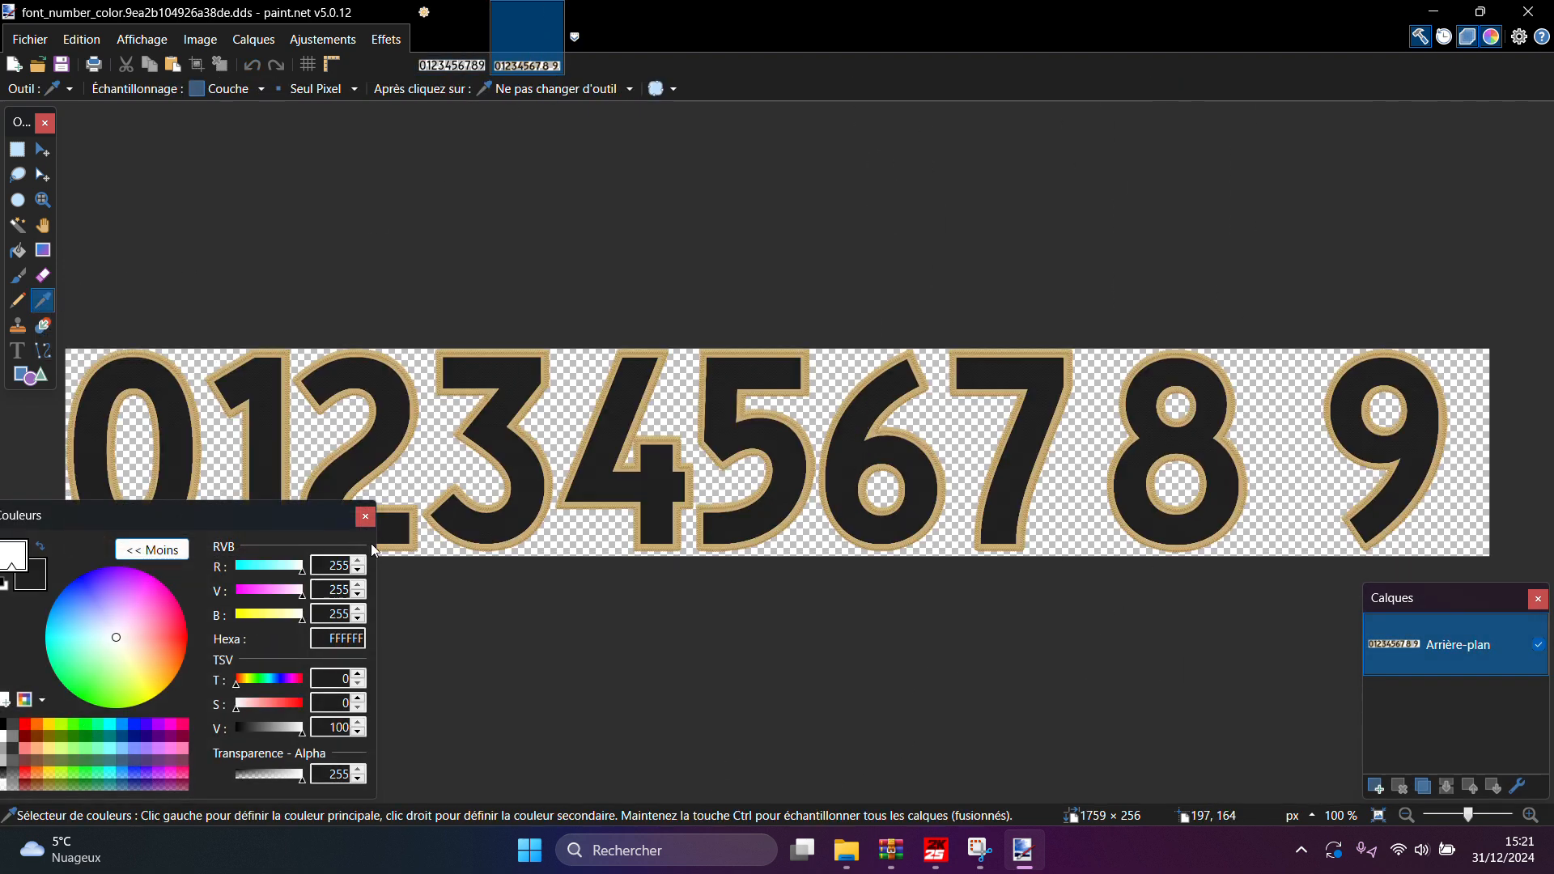
pyautogui.click(793, 348)
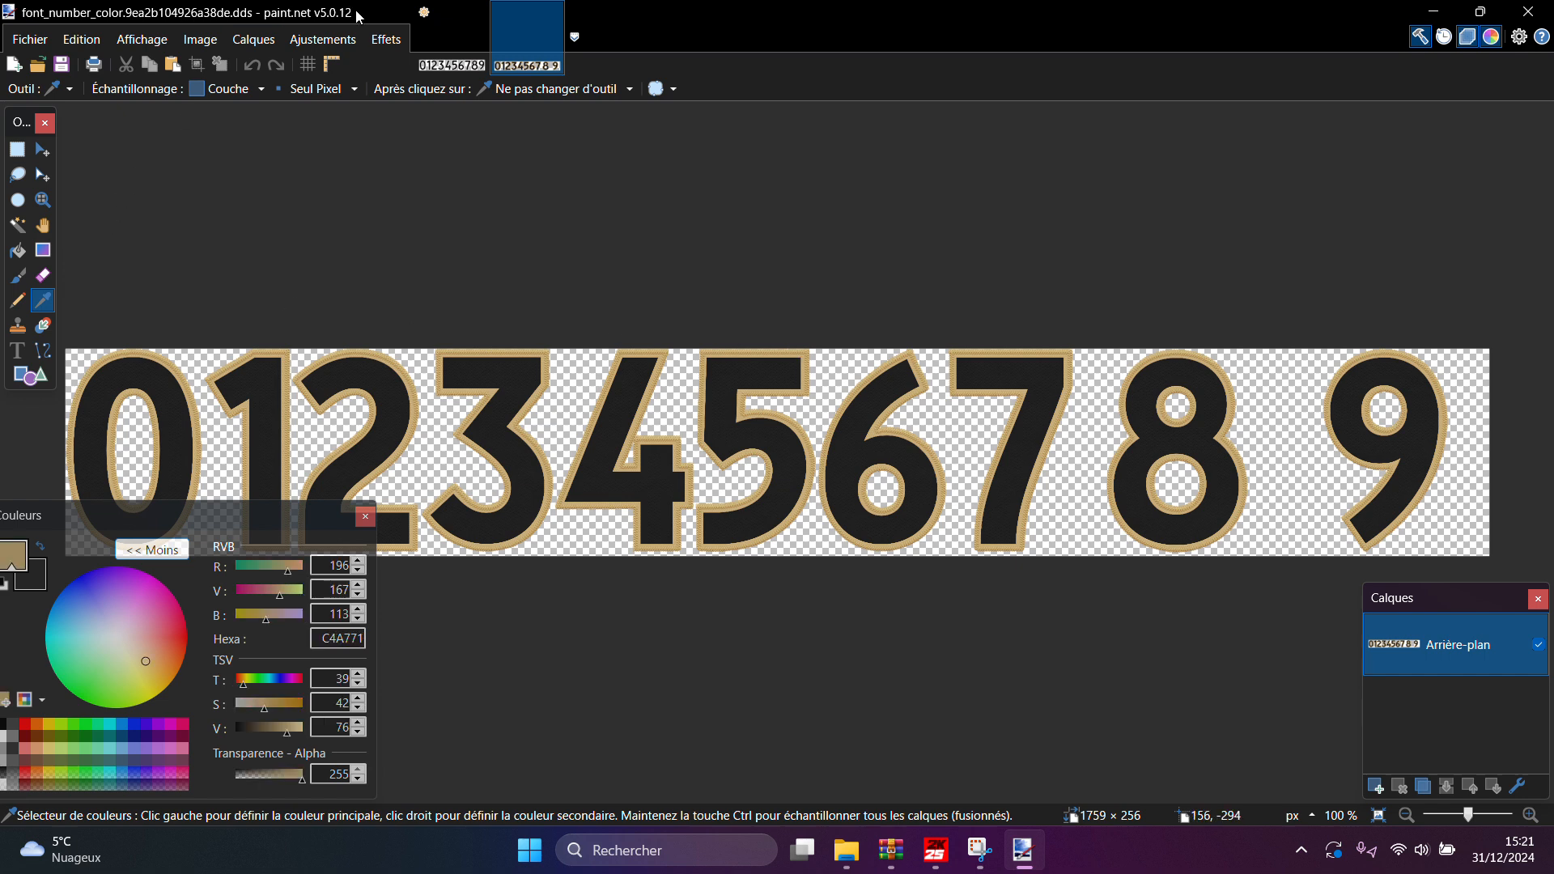
# Select all white digit outlines in the ef548158647d3779 texture with the Magic Wand, recolor them with C4A771 and deselect
pyautogui.click(452, 37)
pyautogui.click(21, 220)
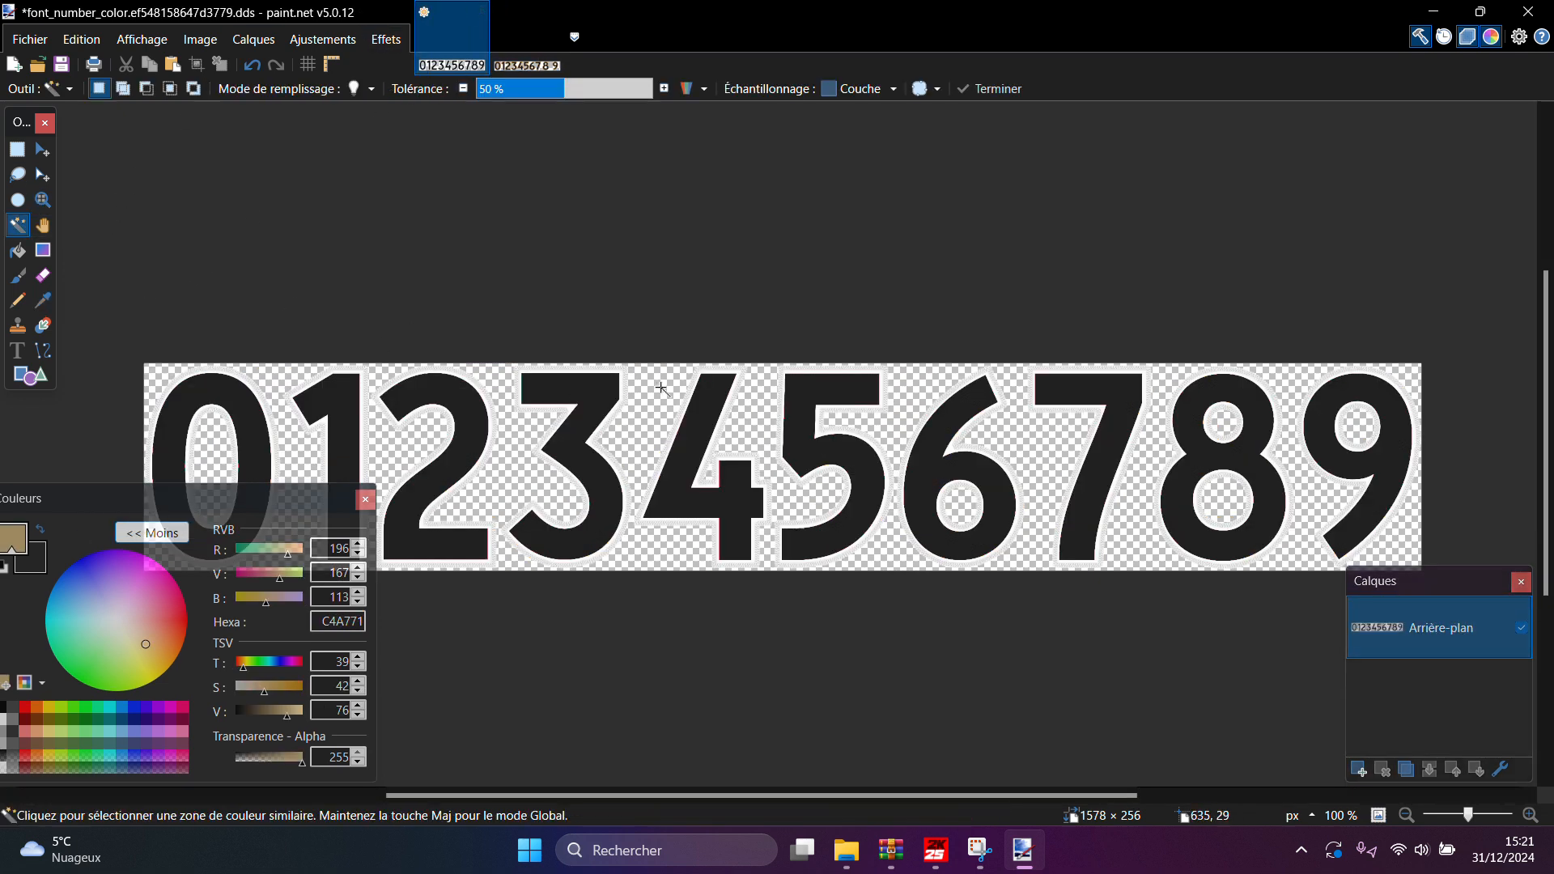
pyautogui.click(718, 433)
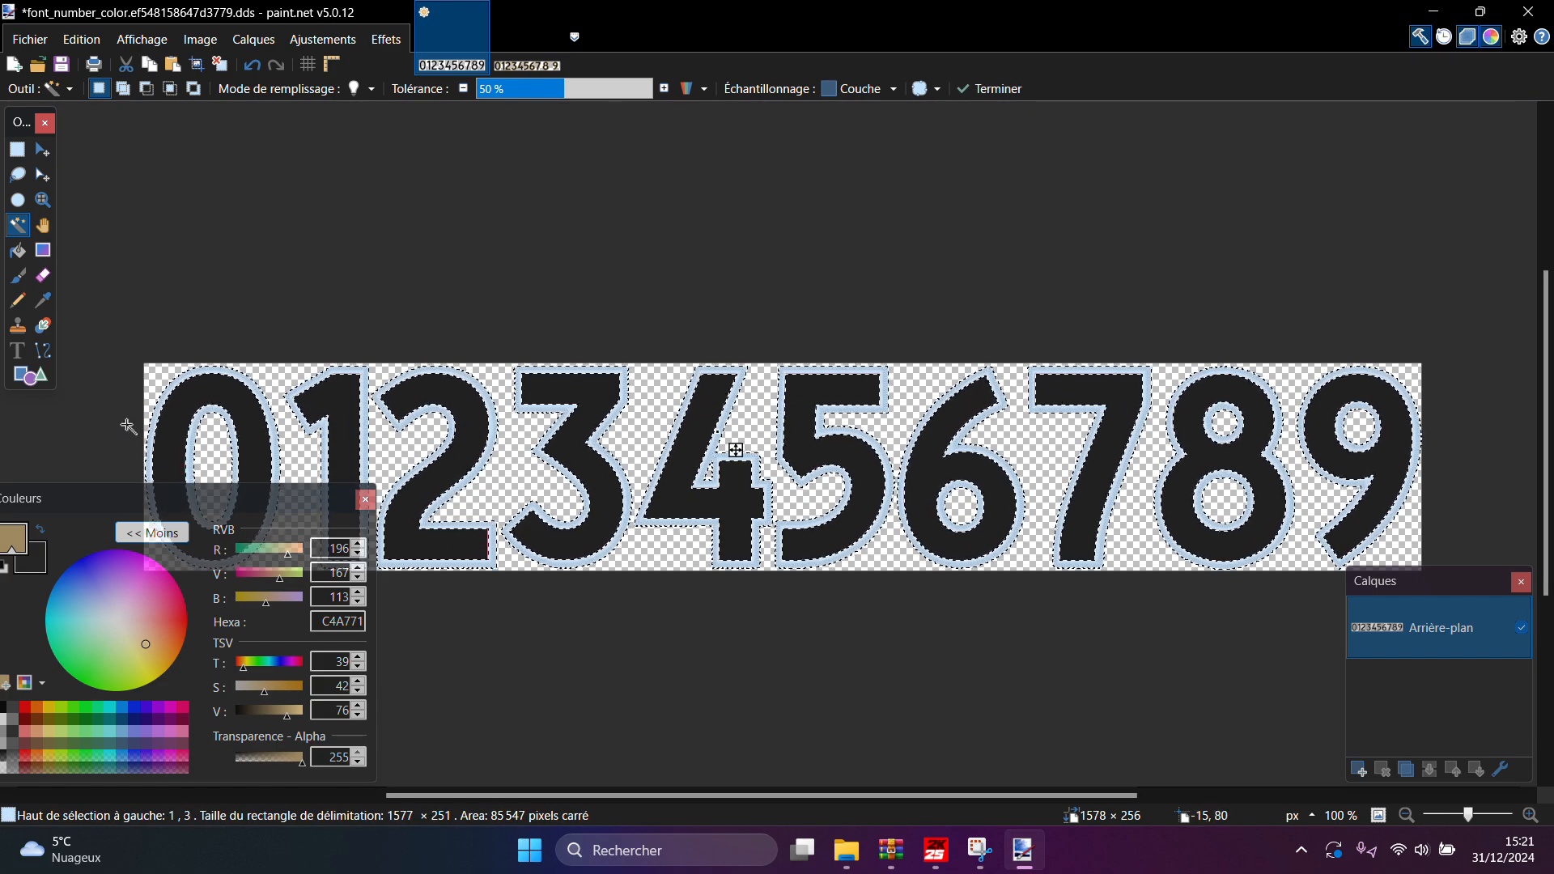
pyautogui.click(39, 327)
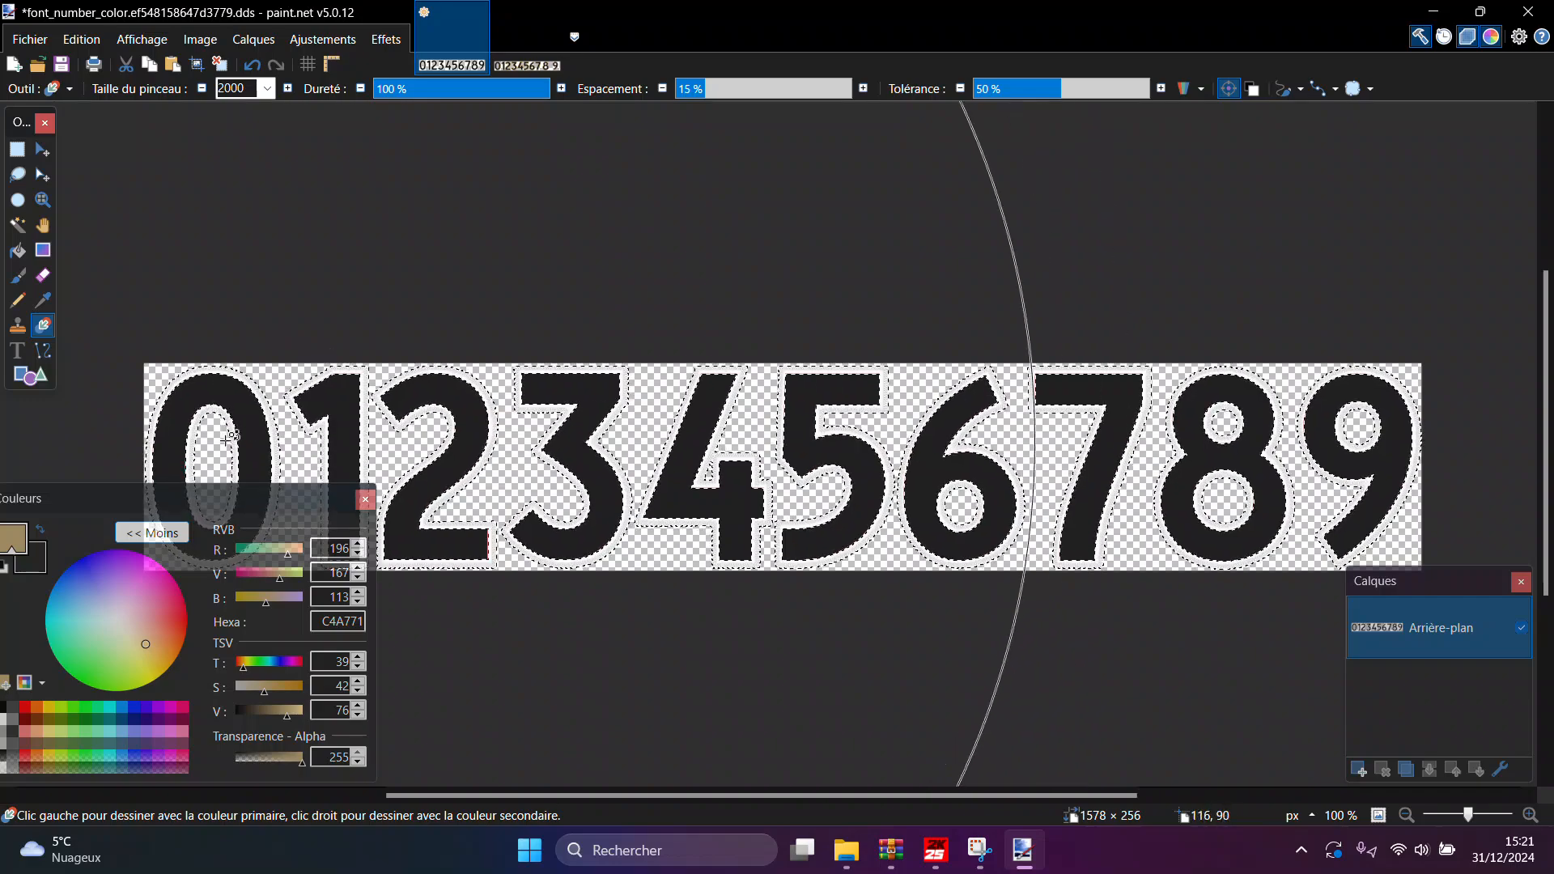
pyautogui.click(851, 369)
pyautogui.hotkey('ctrl', 'd')
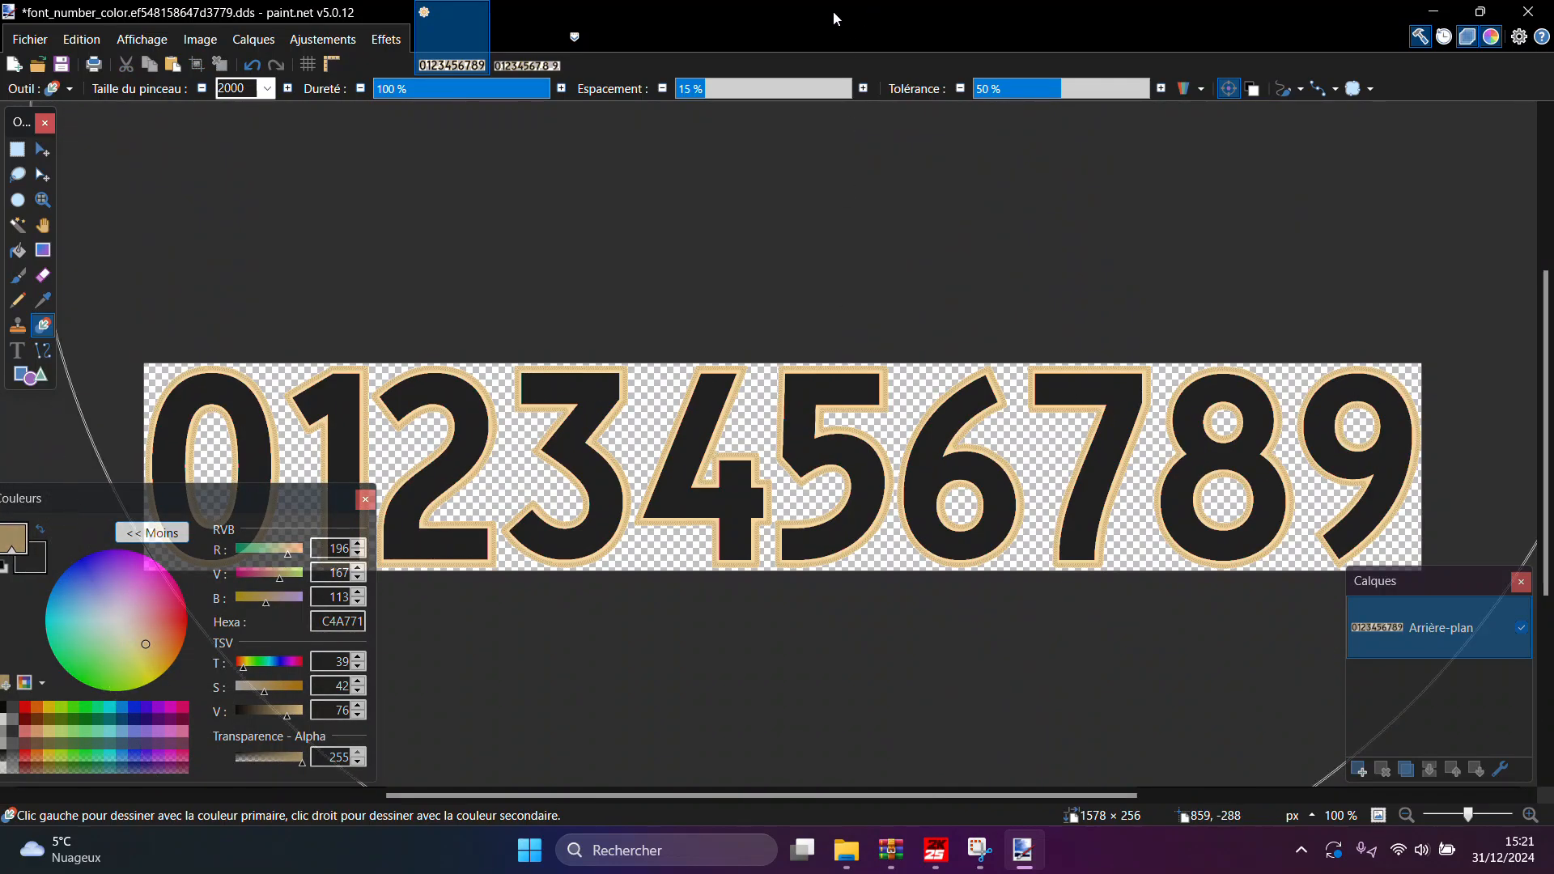
# Close the font_number_color.9ea2b104926a38de.dds image and delete that file from the Gold Raptors (TUTO) folder
pyautogui.click(552, 12)
pyautogui.click(846, 850)
pyautogui.click(698, 764)
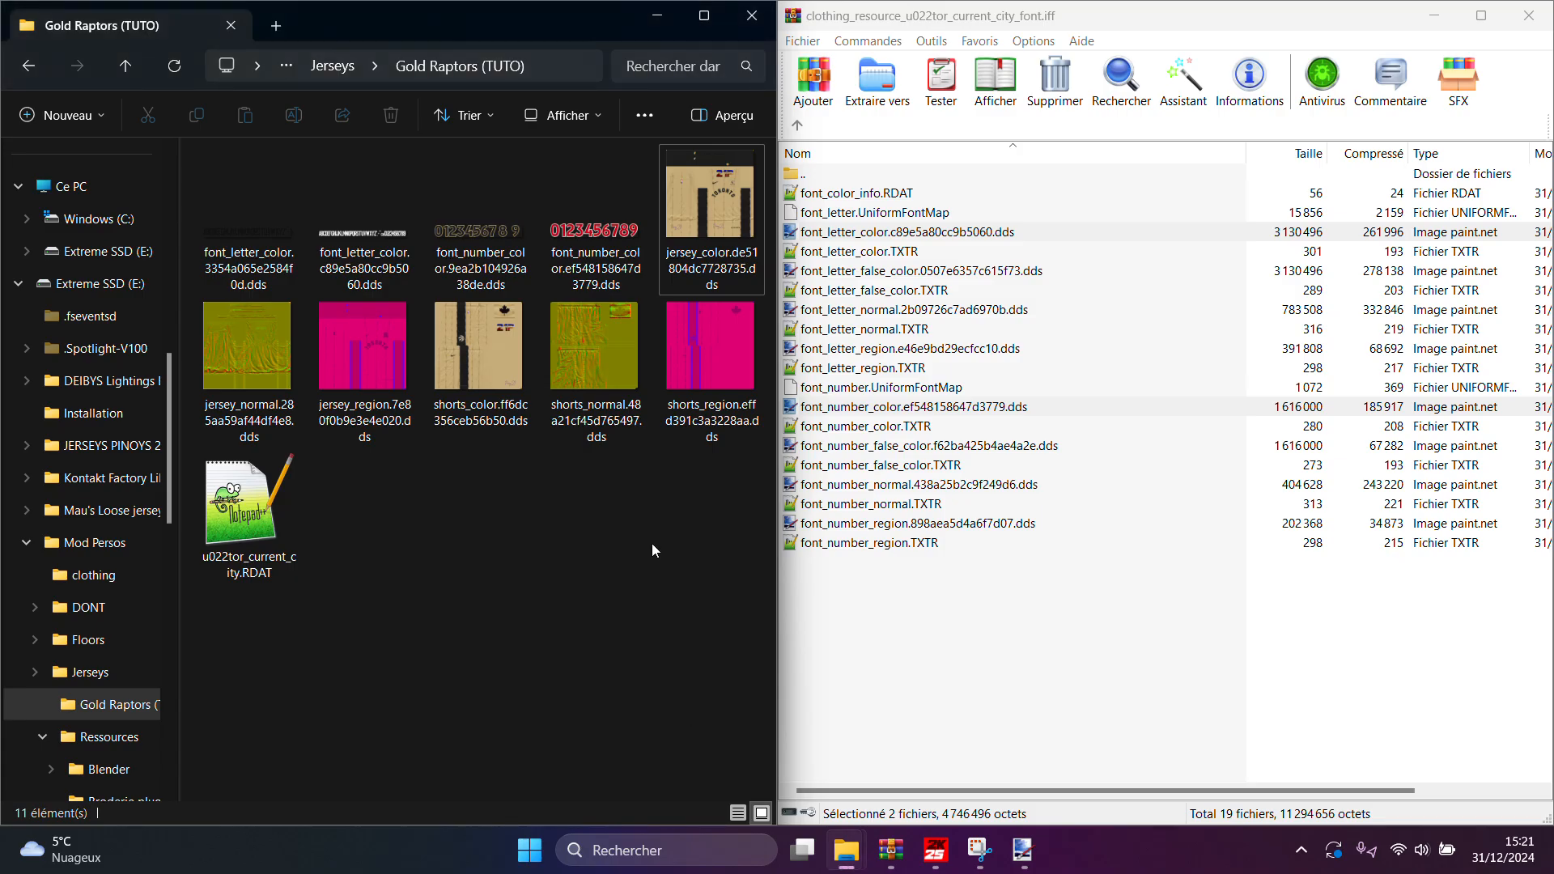
pyautogui.click(449, 222)
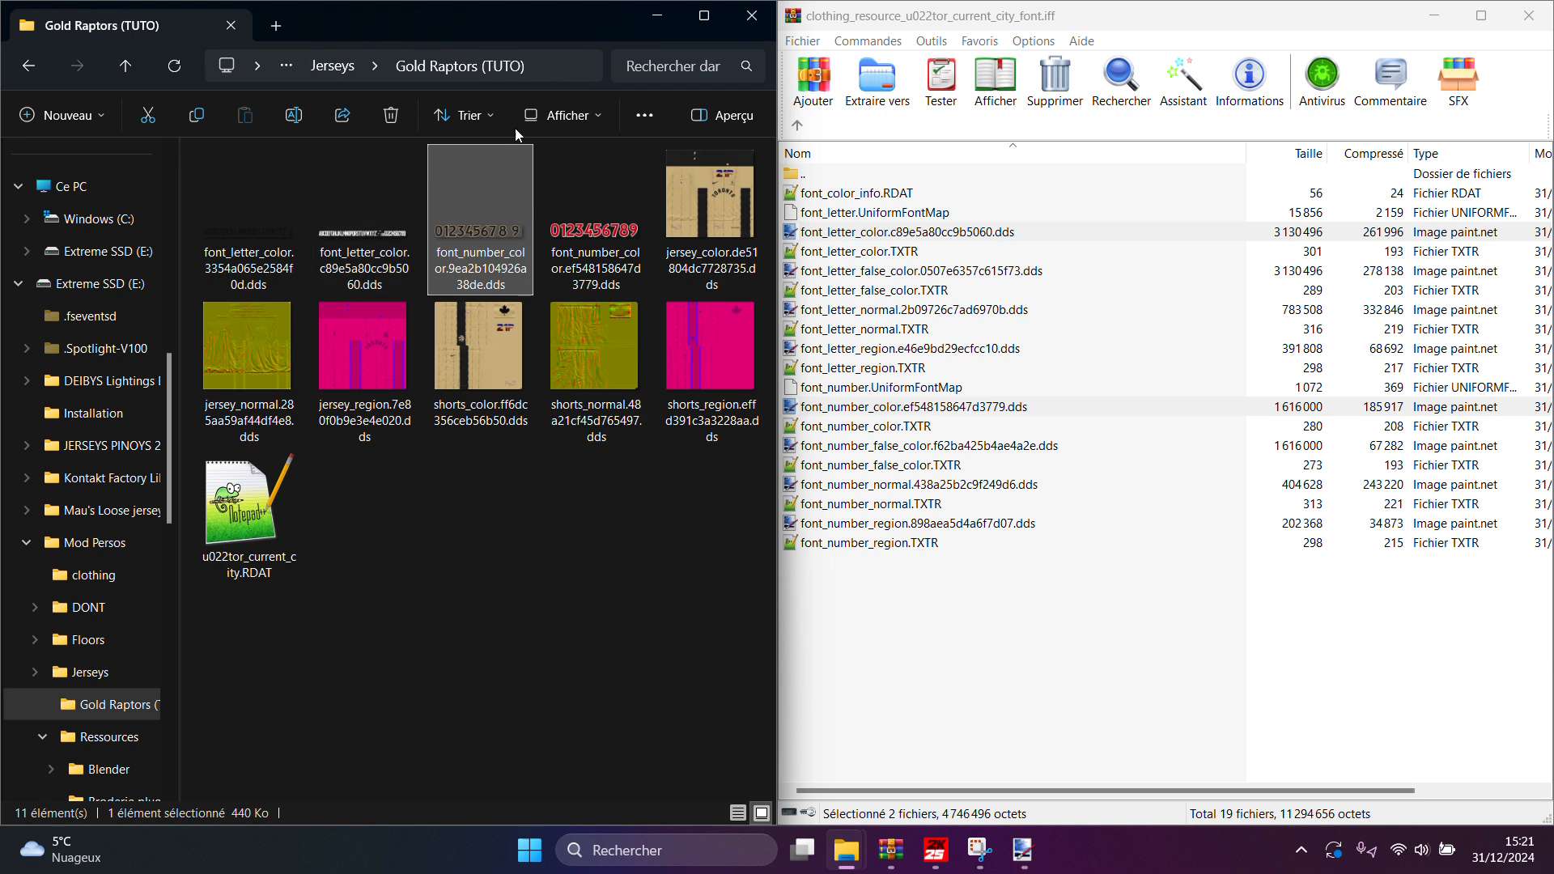
pyautogui.click(391, 115)
# Save the recolored number texture over font_number_color.ef548158647d3779.dds in the BC7 (Linear, DX 11+) format
pyautogui.moveTo(981, 868)
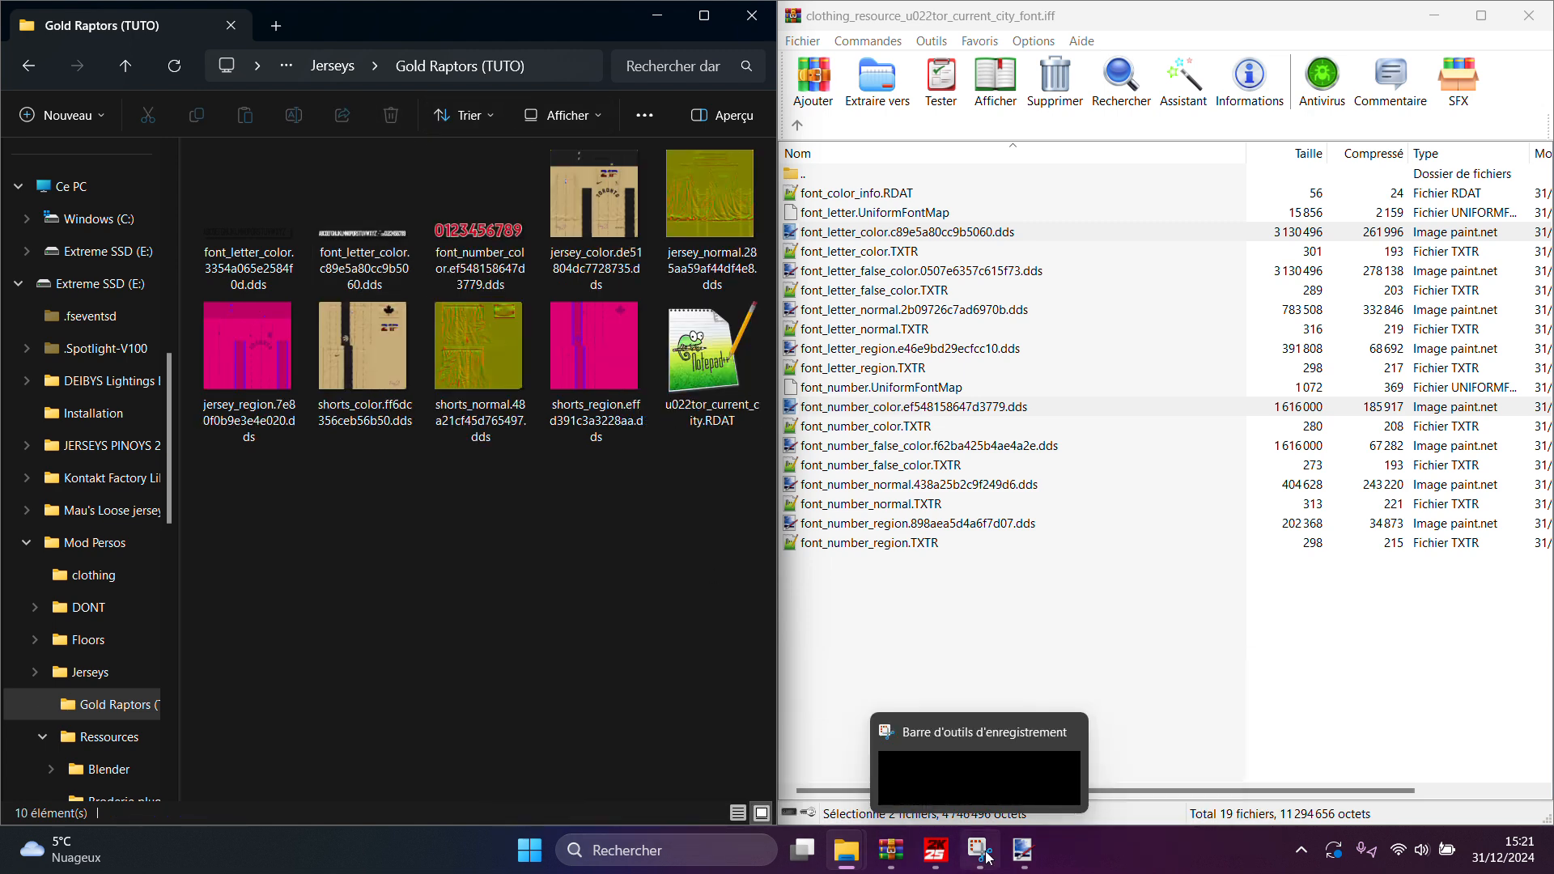
pyautogui.click(1023, 850)
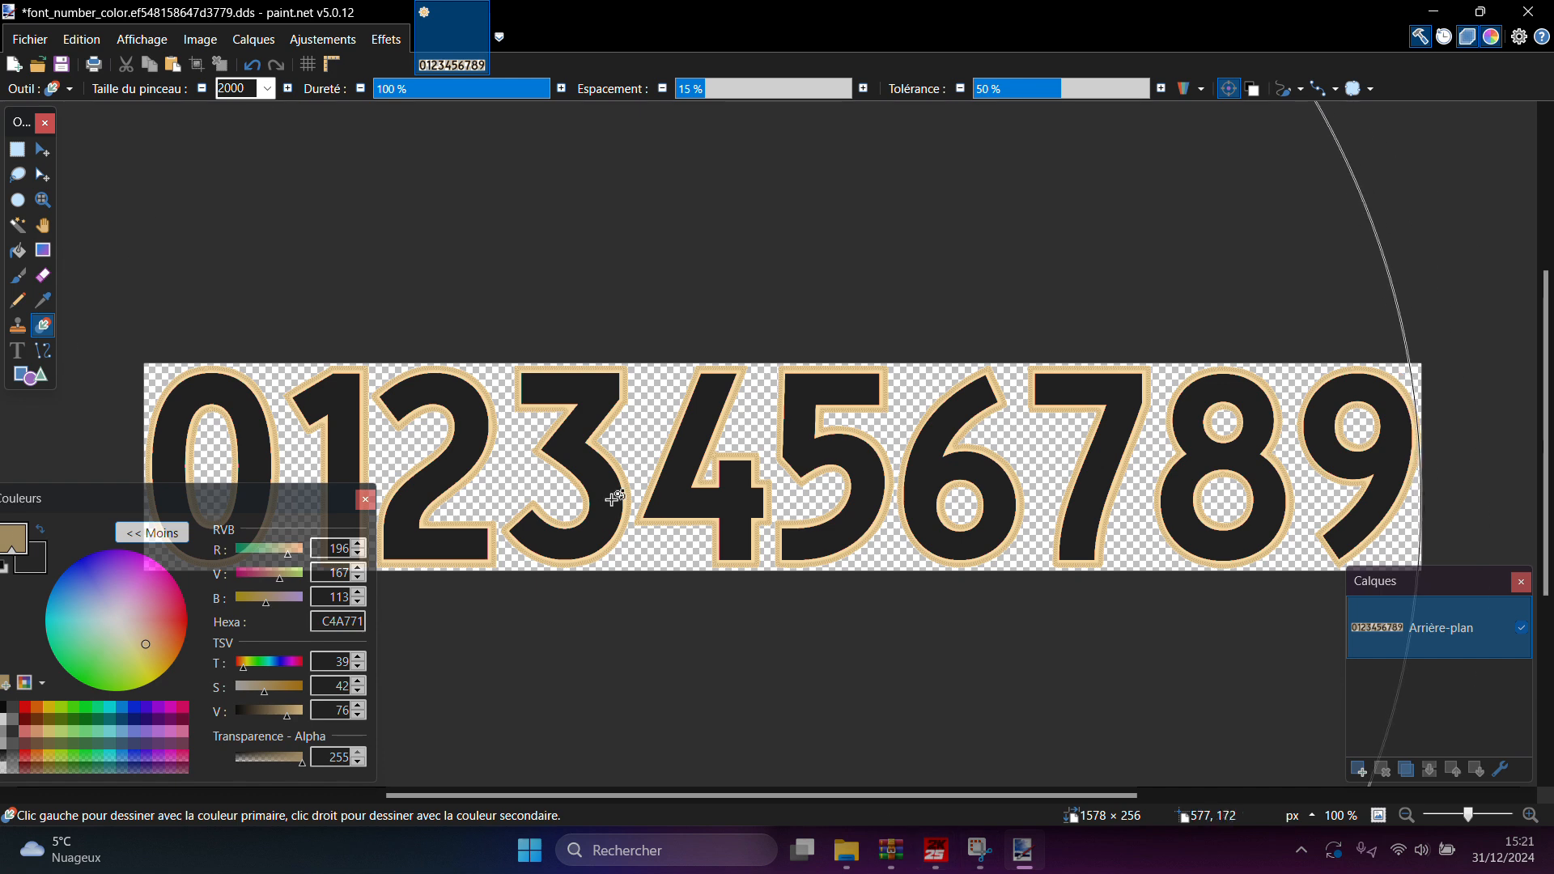
pyautogui.hotkey('ctrl', 'shift', 's')
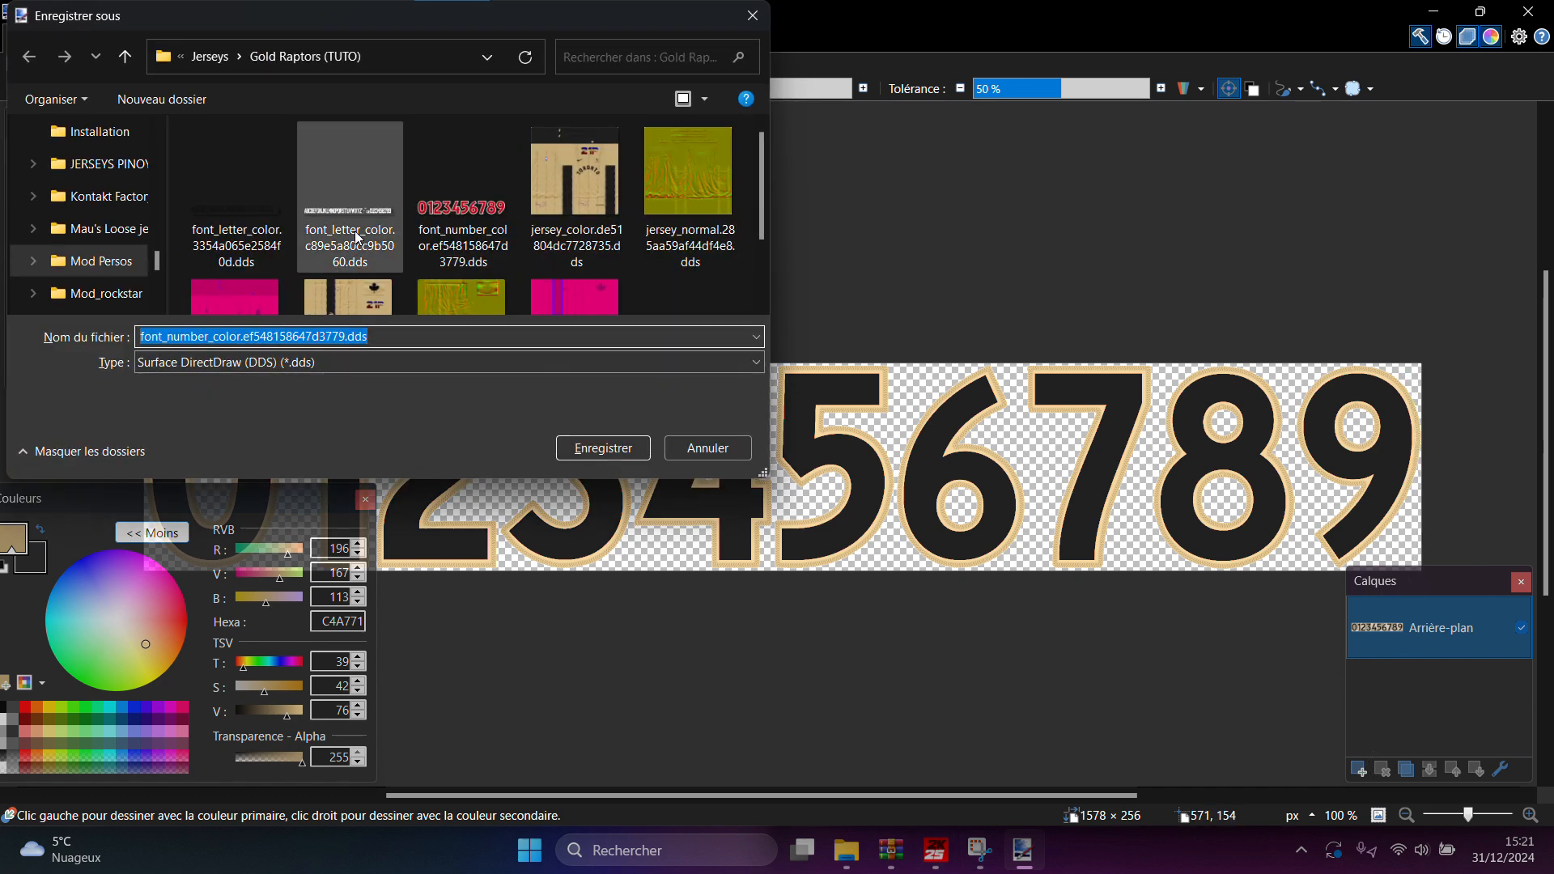
pyautogui.doubleClick(443, 204)
pyautogui.click(834, 421)
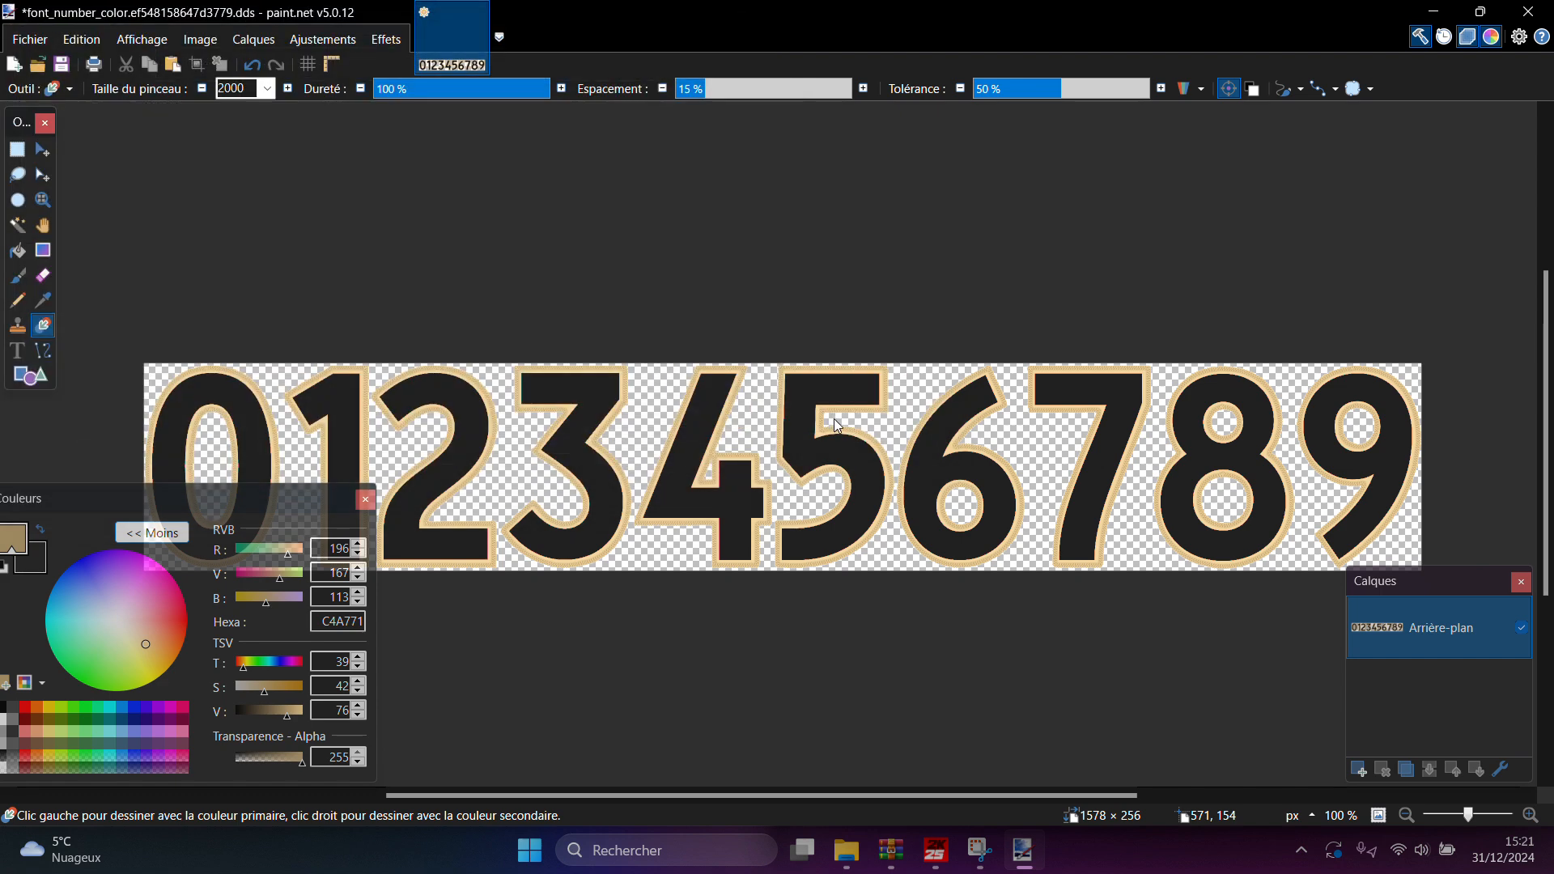
pyautogui.click(571, 267)
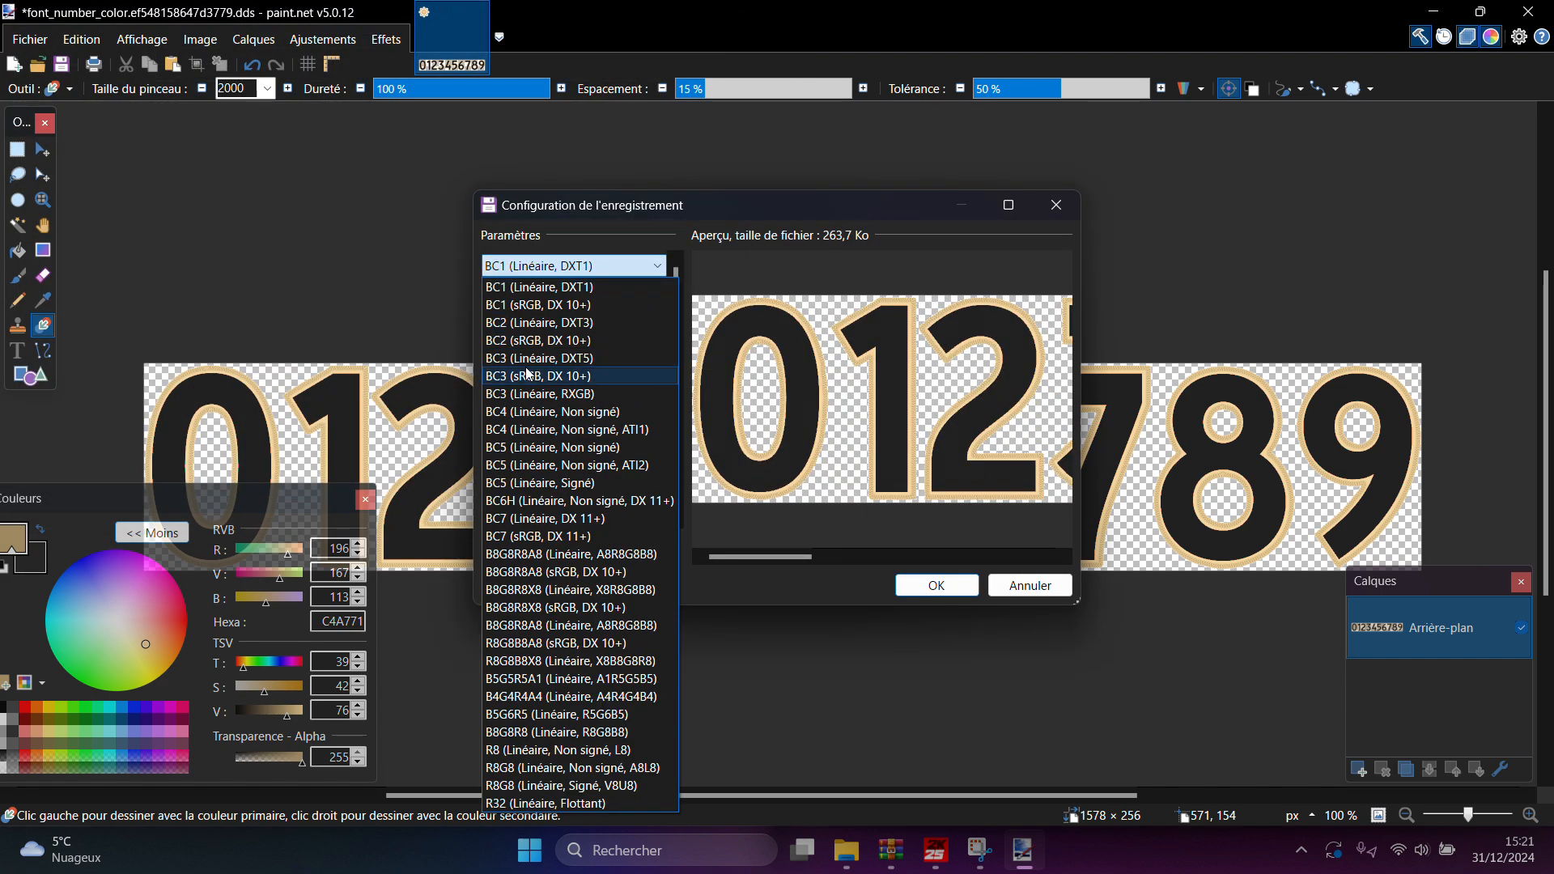
pyautogui.click(523, 519)
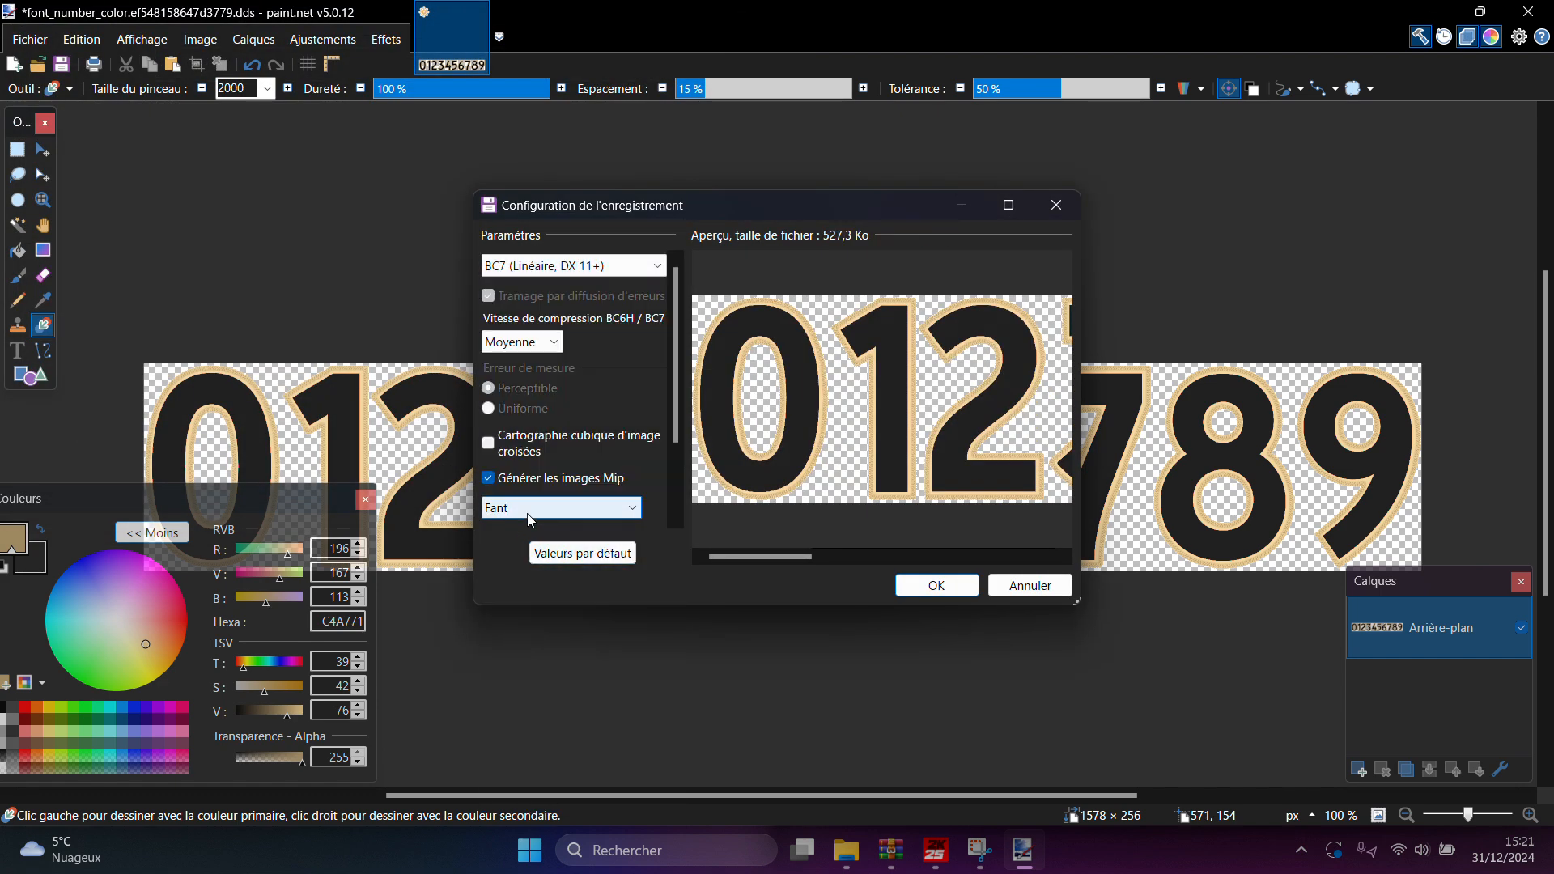
pyautogui.click(923, 583)
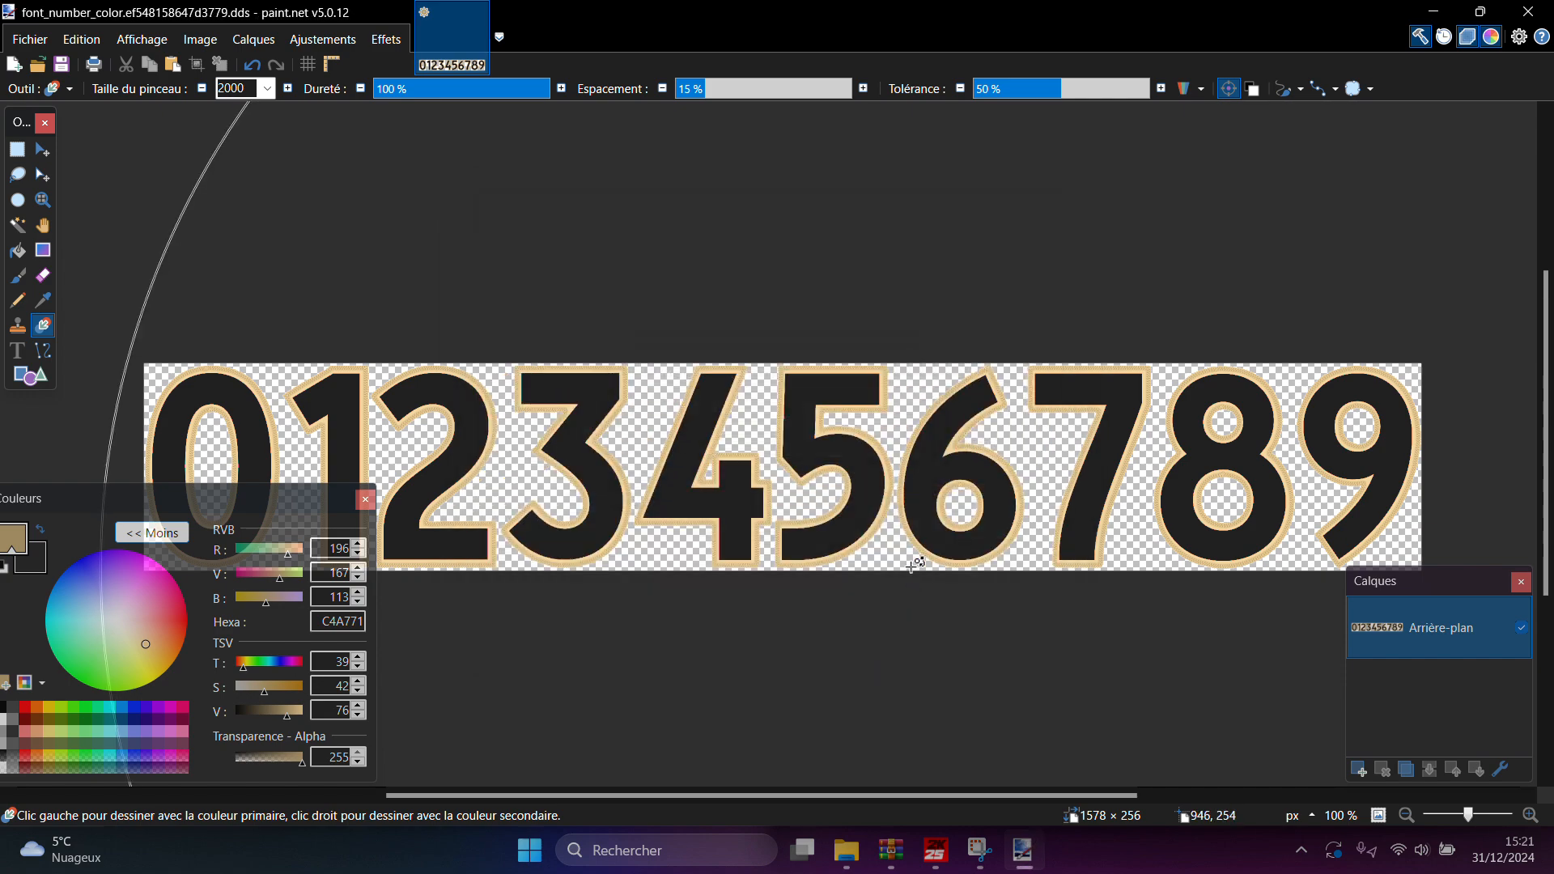
# Open font_letter_color.c89e5a80cc9b5060.dds, select all white characters with the Magic Wand and recolor the letters A to X to 212121
pyautogui.click(1433, 11)
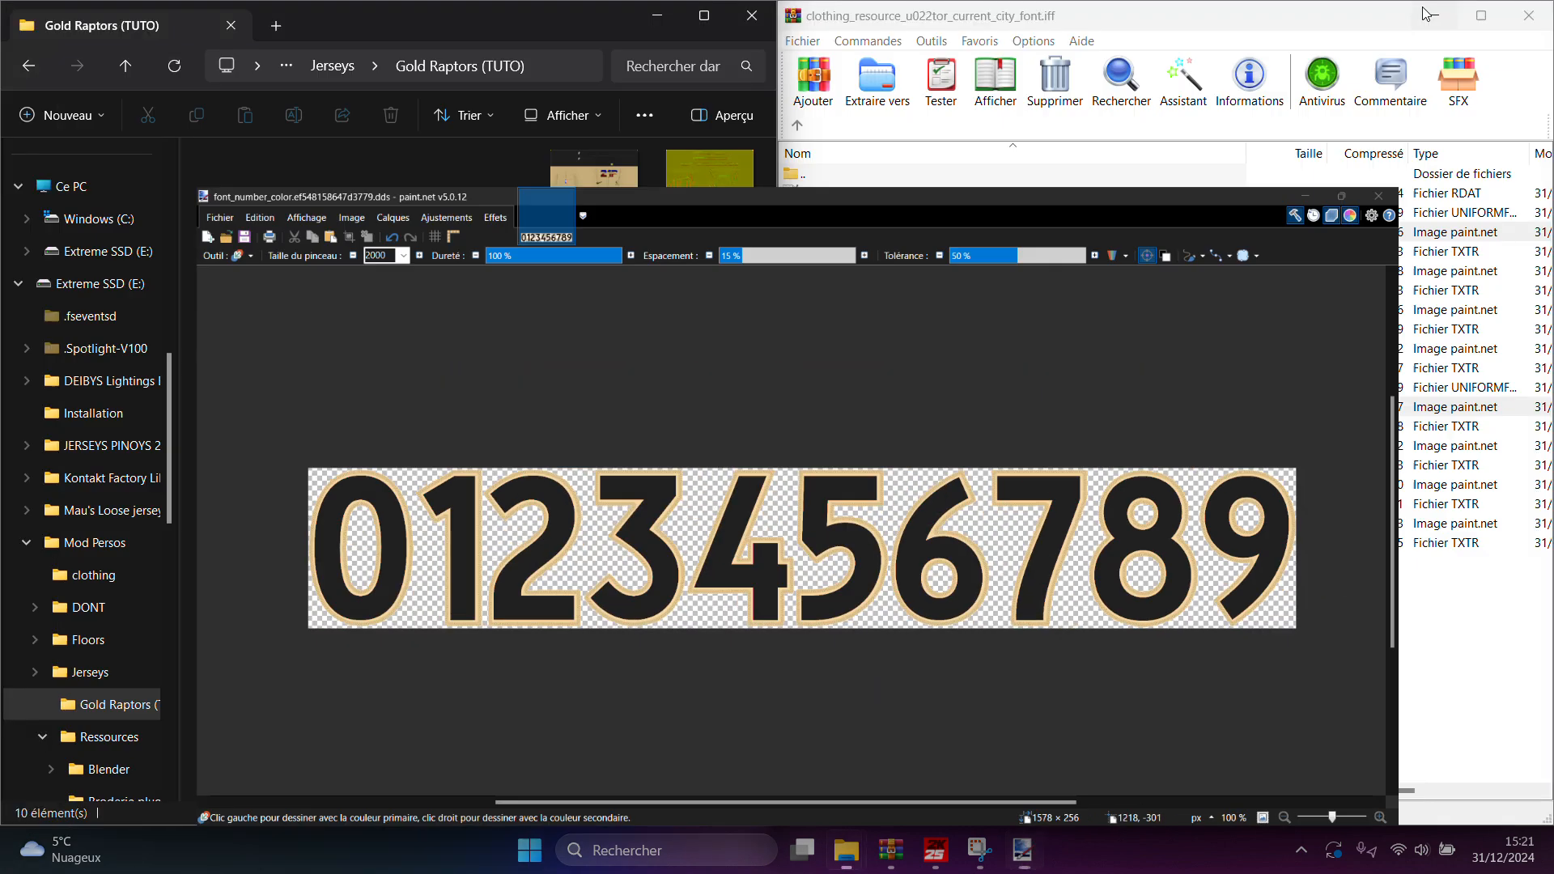
pyautogui.doubleClick(372, 207)
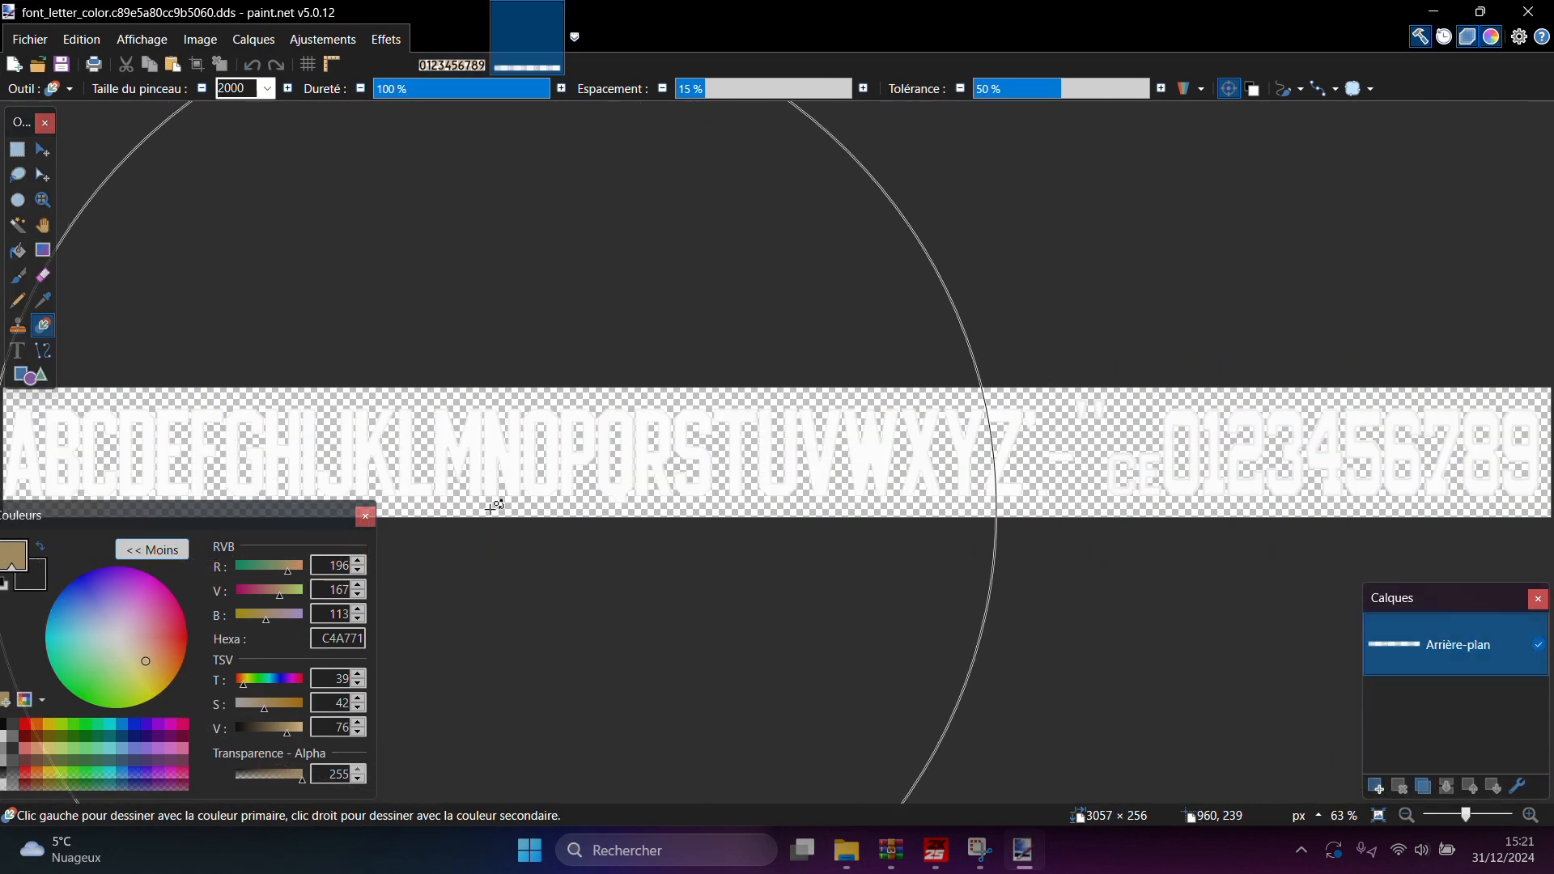
pyautogui.click(17, 224)
pyautogui.press('x')
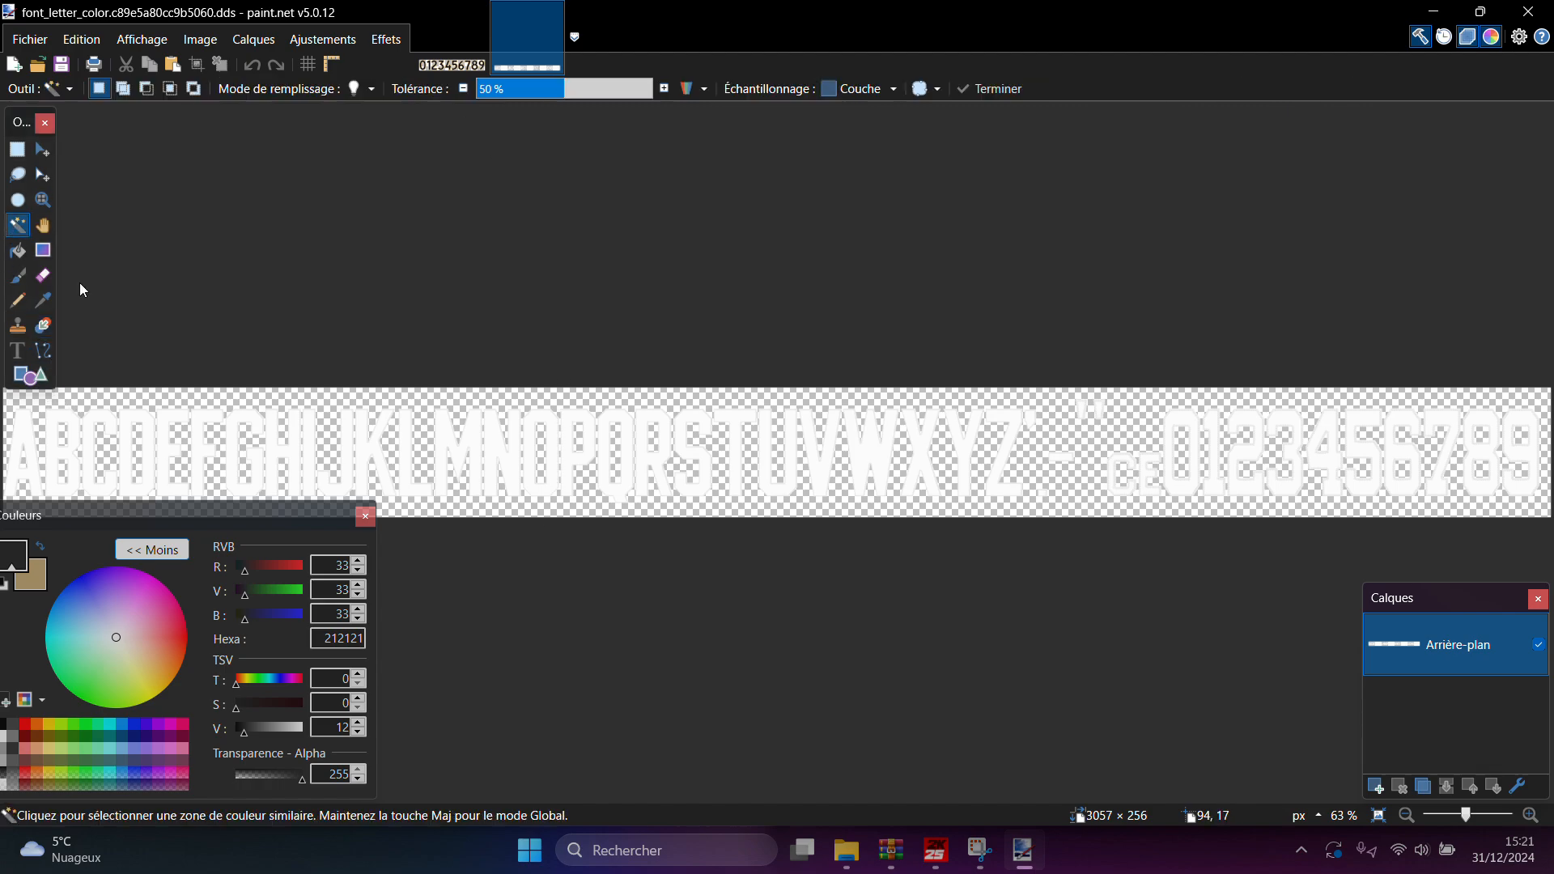
pyautogui.keyDown('shift'); pyautogui.click(263, 427); pyautogui.keyUp('shift')
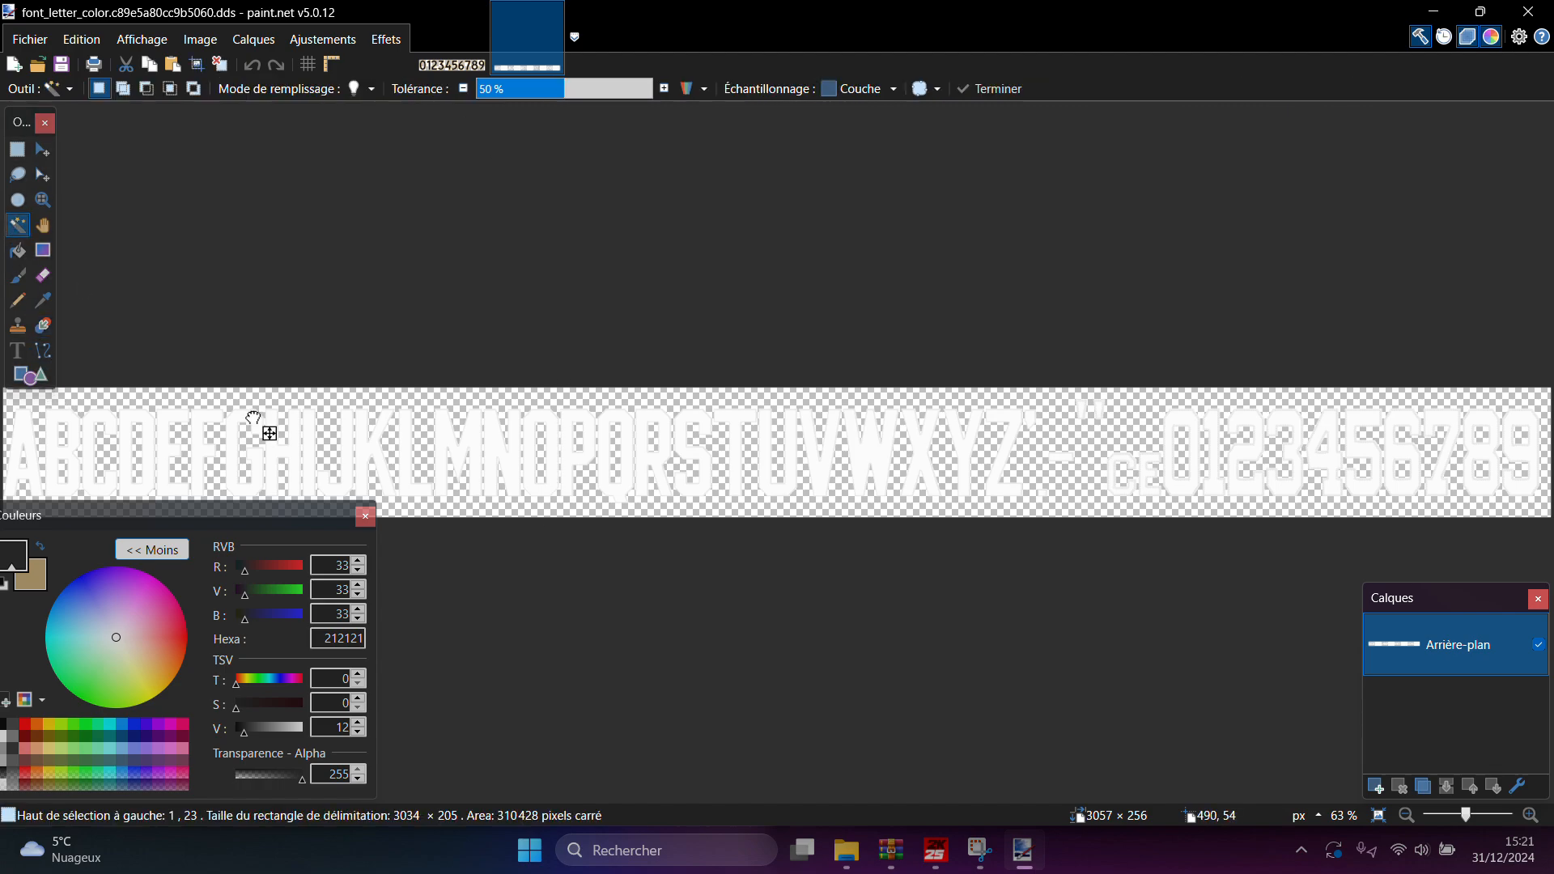
pyautogui.click(42, 325)
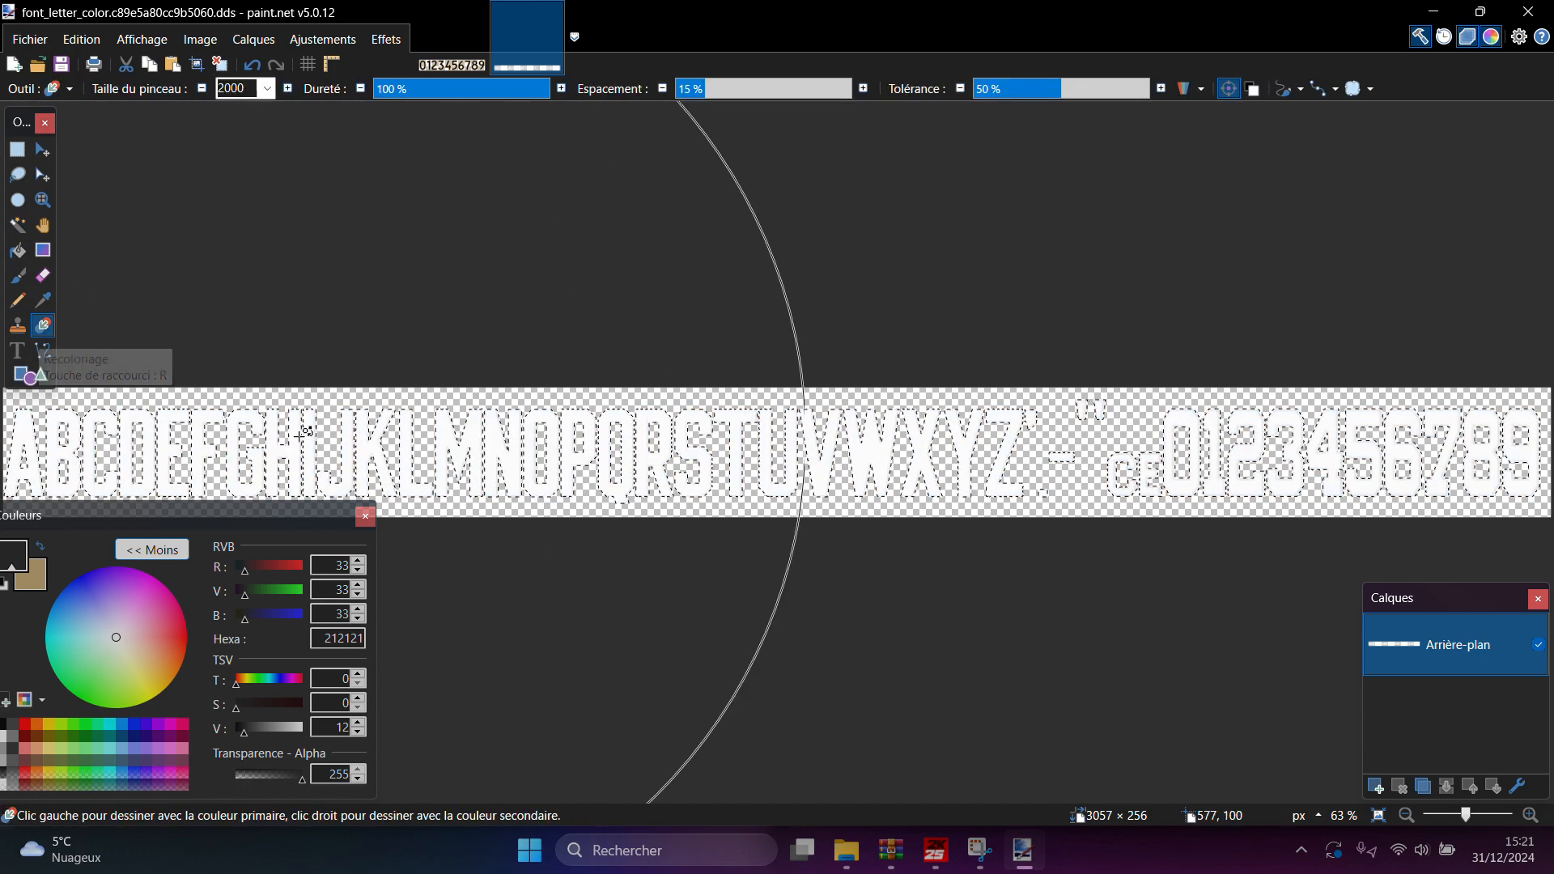
pyautogui.click(430, 437)
# Select the remaining white letters, symbols and digits with the Magic Wand and recolor them to 212121
pyautogui.click(17, 224)
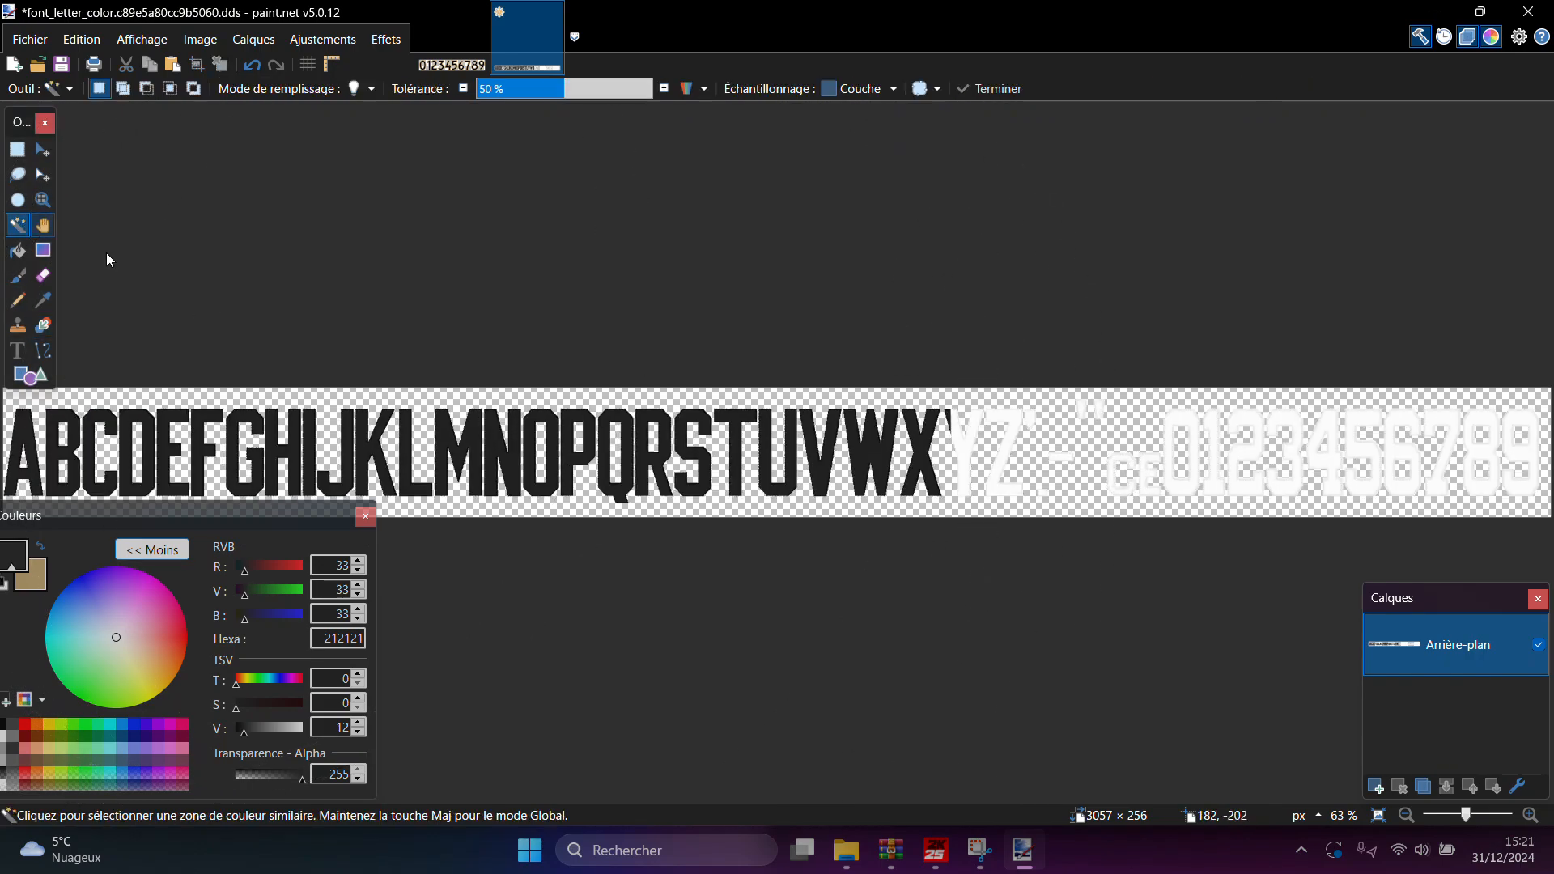
pyautogui.keyDown('shift'); pyautogui.click(1419, 417); pyautogui.keyUp('shift')
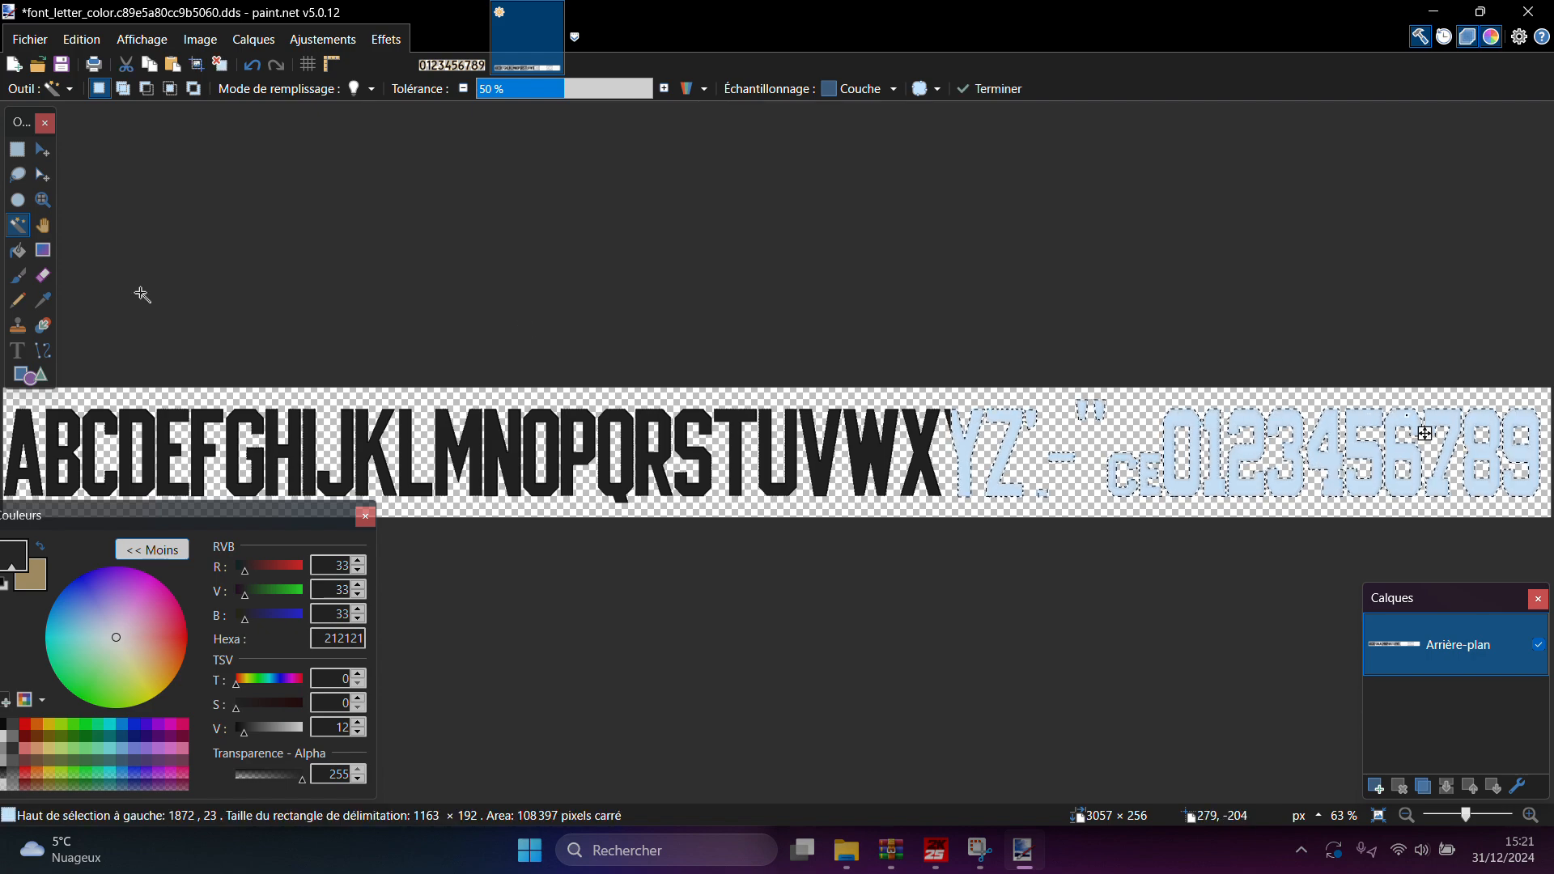
pyautogui.click(43, 325)
pyautogui.click(1392, 421)
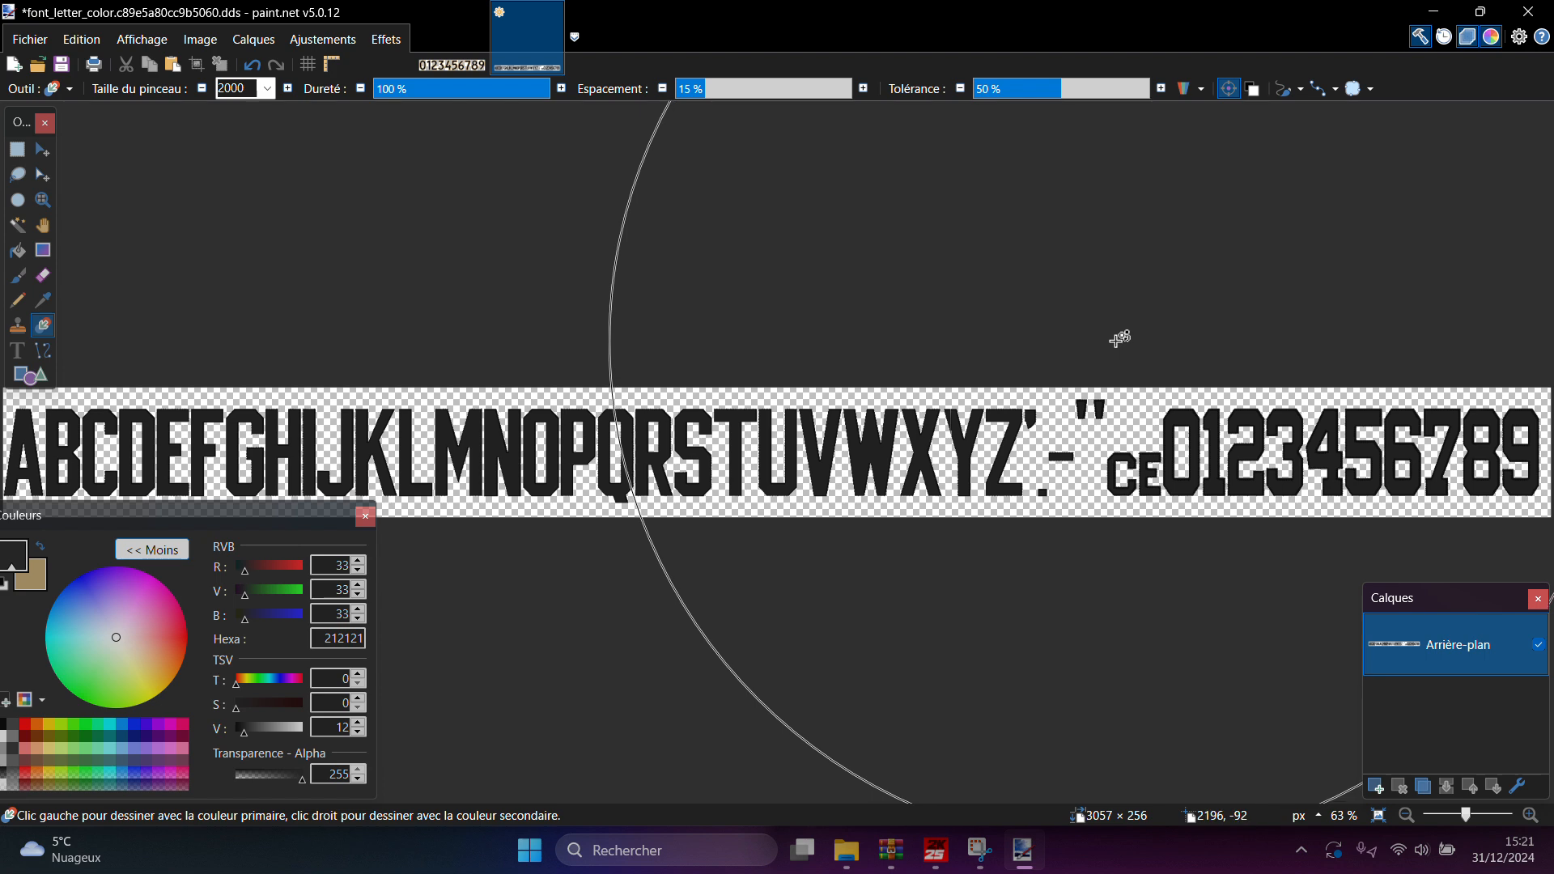
# Delete the old font_letter_color.3354a065e2584f0d.dds from the Gold Raptors (TUTO) folder
pyautogui.hotkey('ctrl', 'shift', 's')
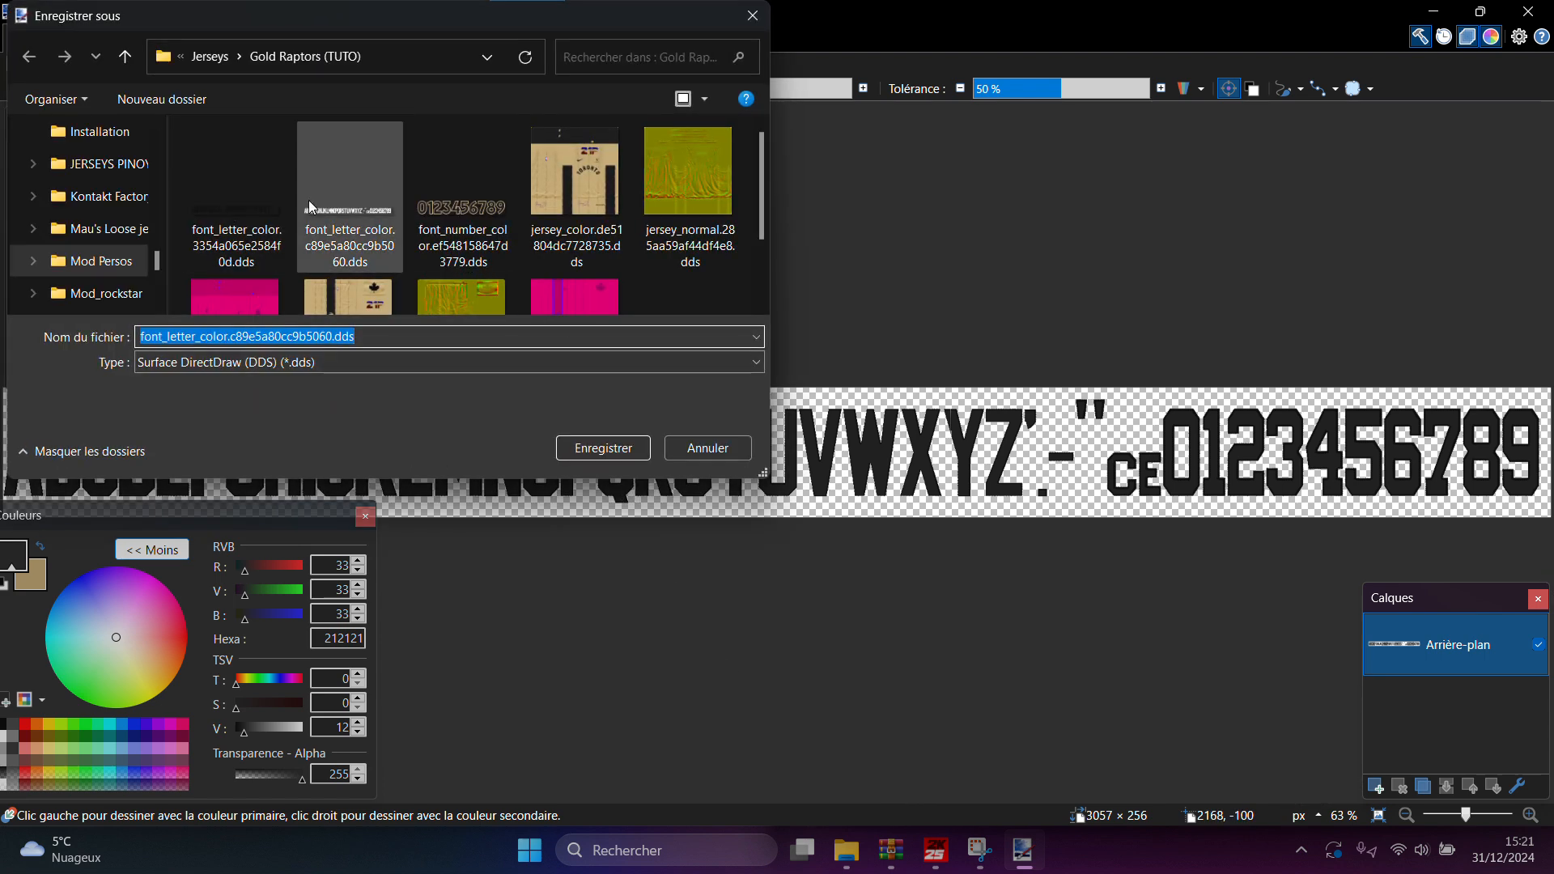
pyautogui.moveTo(891, 850)
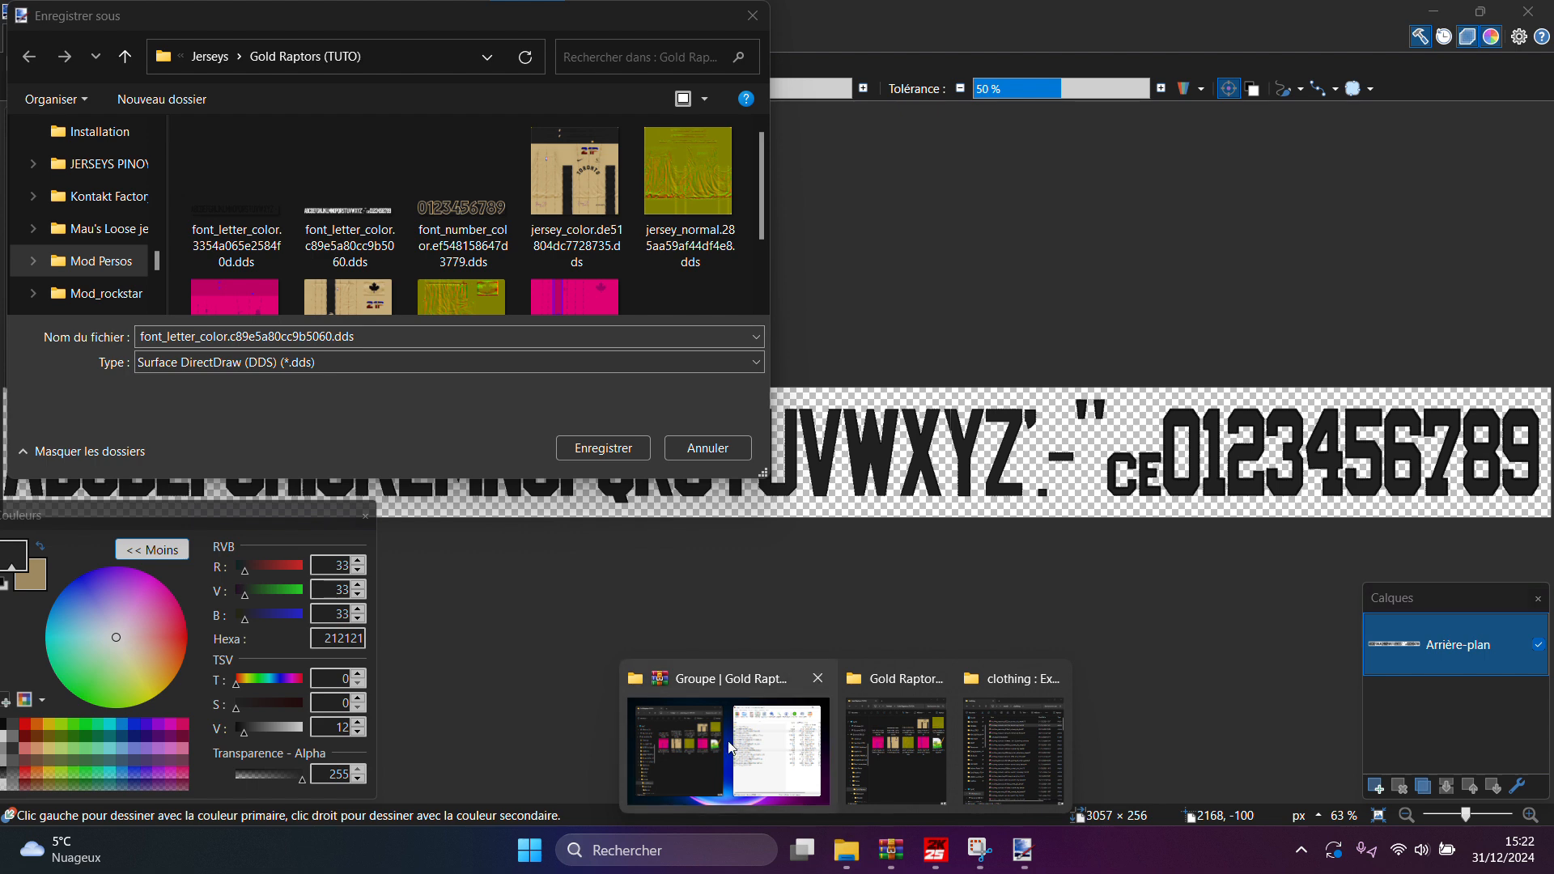
pyautogui.click(721, 733)
pyautogui.click(228, 225)
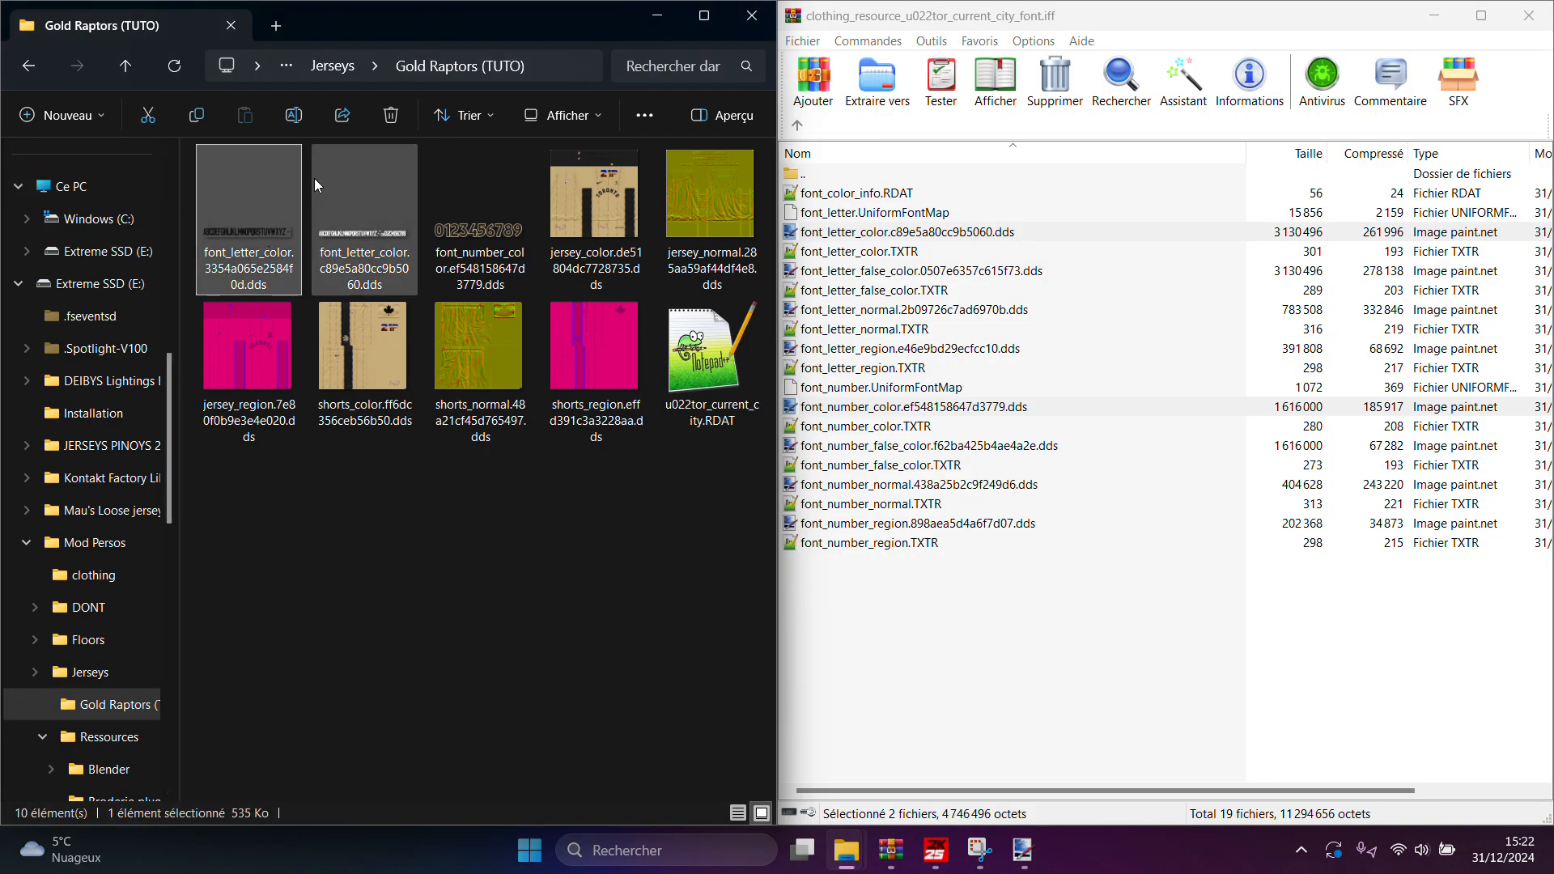
pyautogui.click(391, 117)
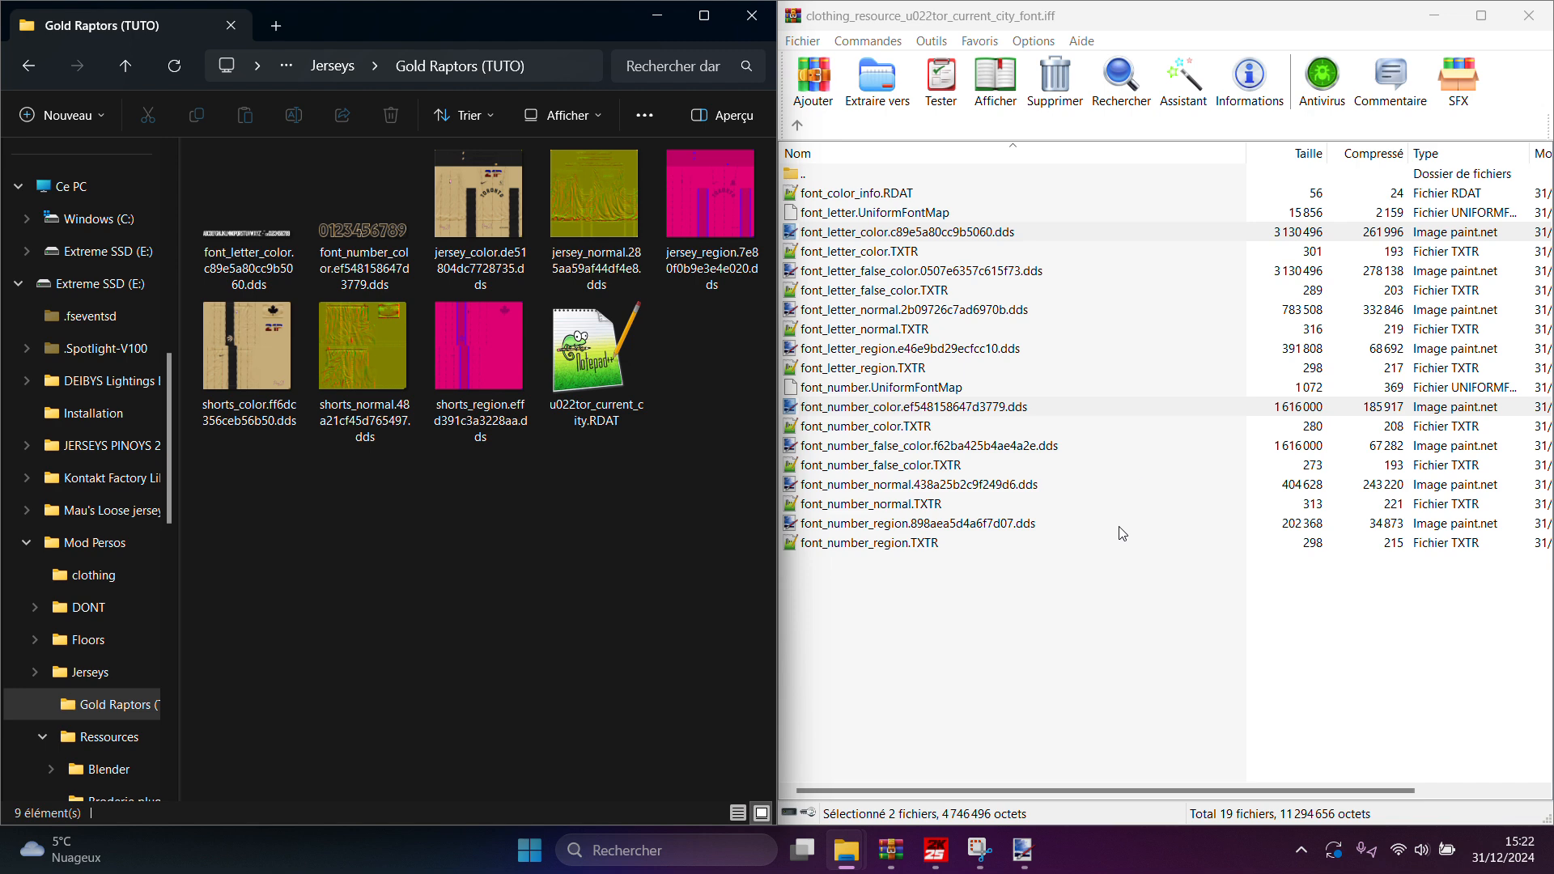
# Save the recolored letter texture over font_letter_color.c89e5a80cc9b5060.dds as BC7 (Linear, DX 11+) and close paint.net
pyautogui.moveTo(1022, 850)
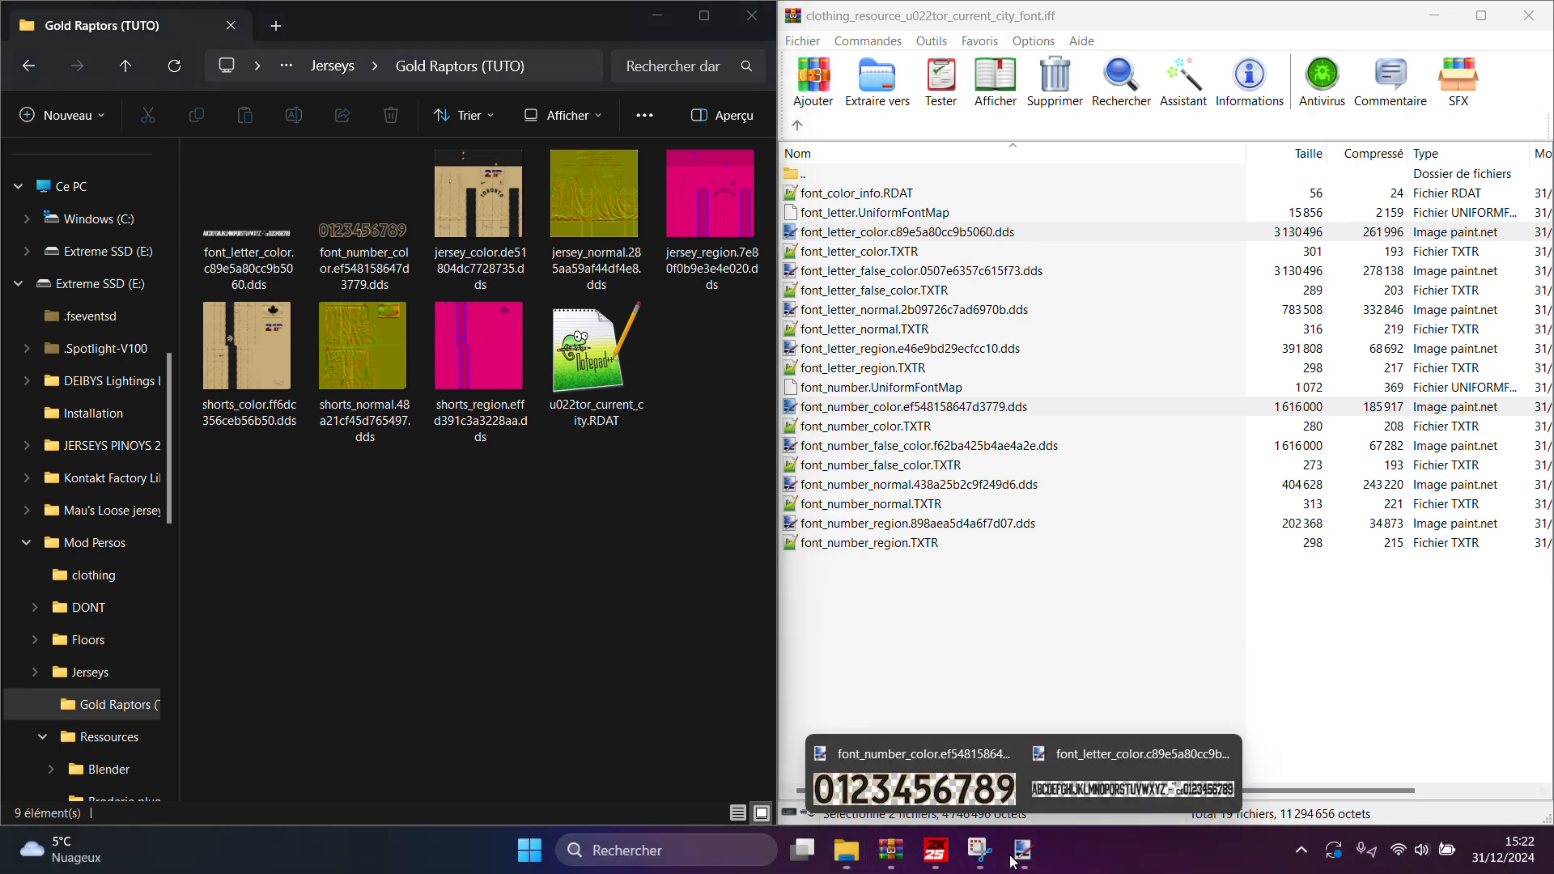
pyautogui.click(1105, 810)
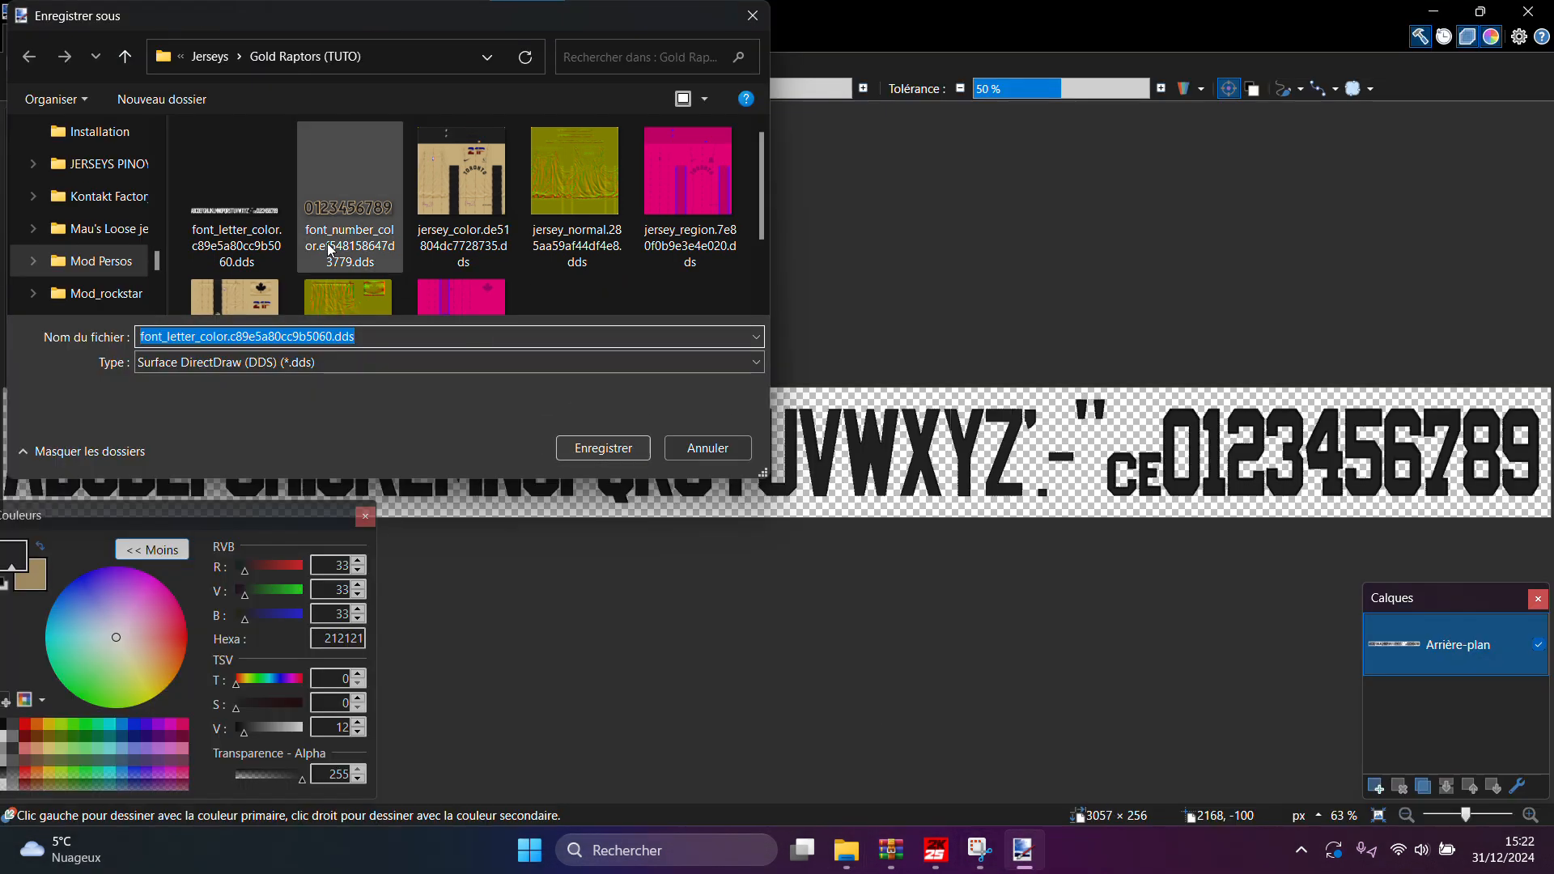
pyautogui.doubleClick(239, 214)
pyautogui.click(823, 426)
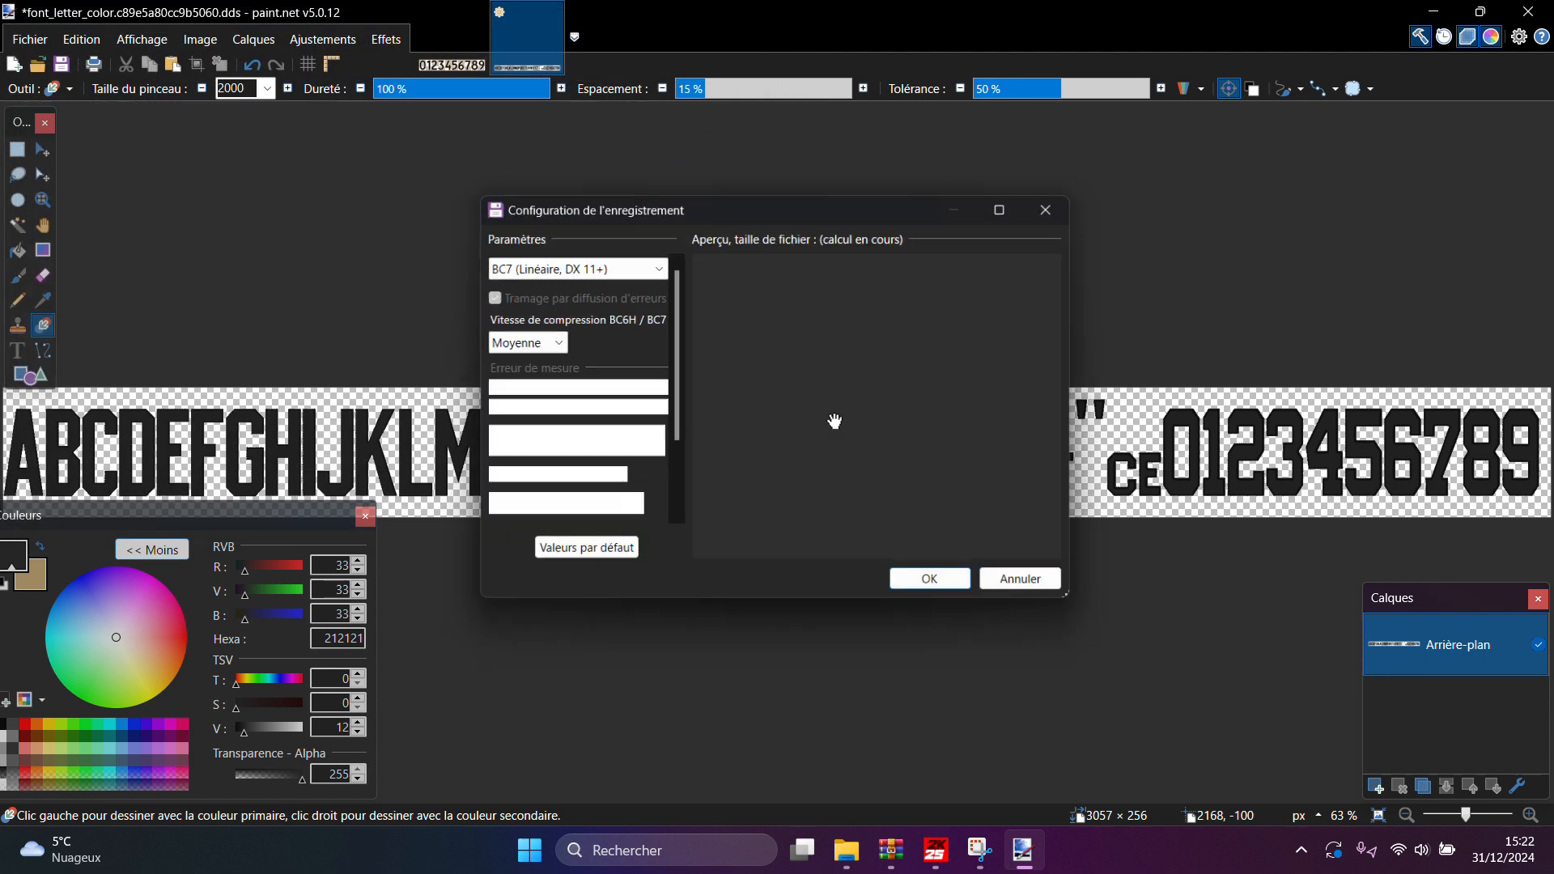
pyautogui.click(931, 587)
pyautogui.click(1529, 10)
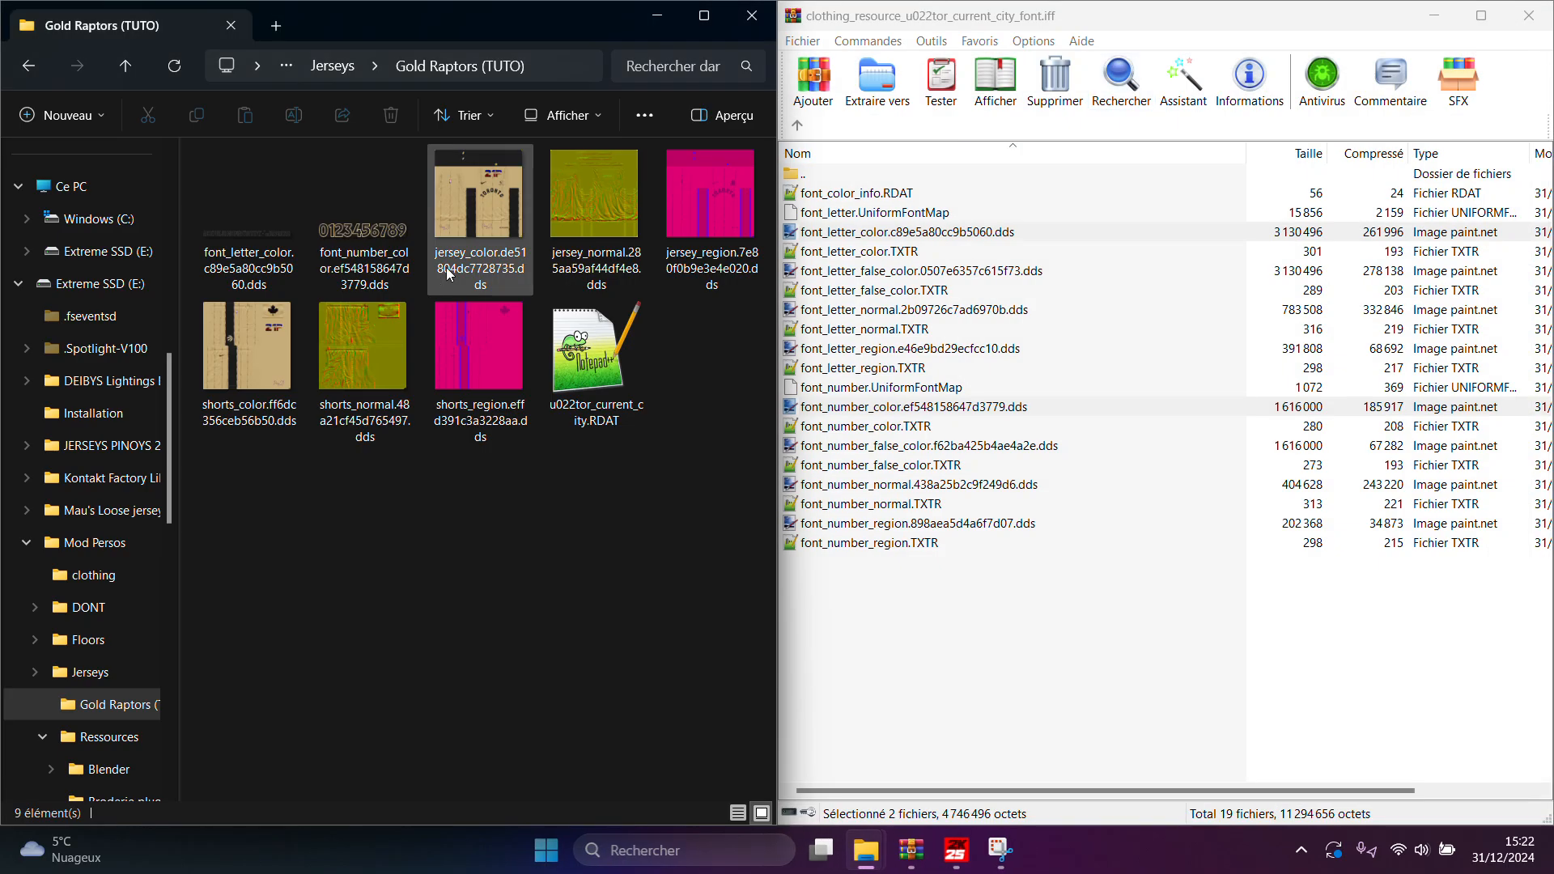
# Add the recolored font_letter_color and font_number_color textures to the clothing_resource_u022tor_current_city_font.iff archive, replacing the originals
pyautogui.click(361, 201)
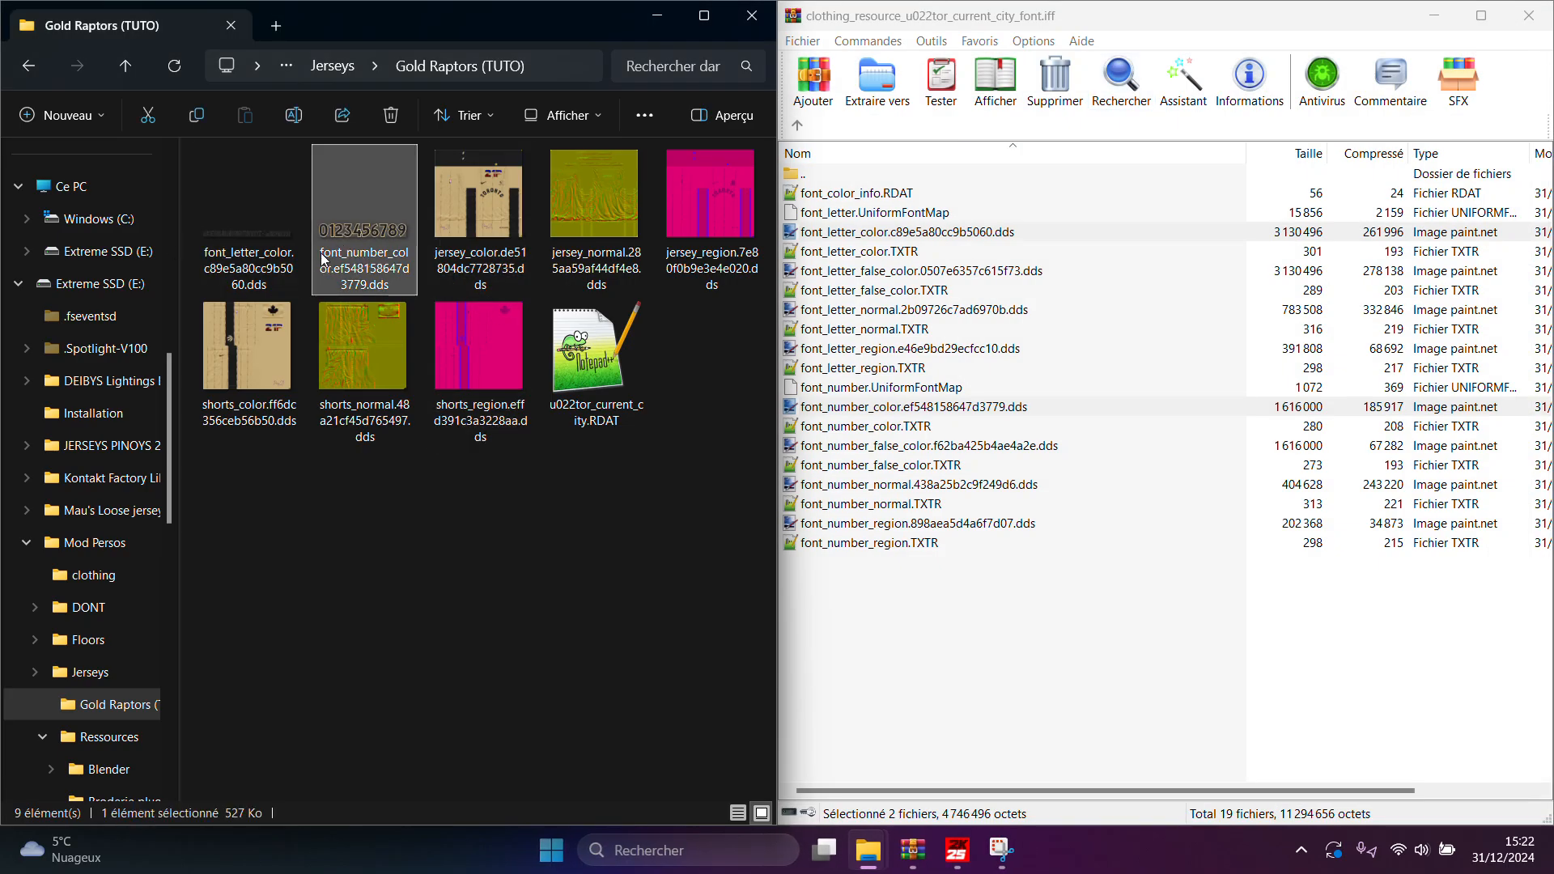
pyautogui.keyDown('ctrl'); pyautogui.click(270, 230); pyautogui.keyUp('ctrl')
pyautogui.moveTo(358, 222); pyautogui.dragTo(994, 423)
pyautogui.click(1178, 607)
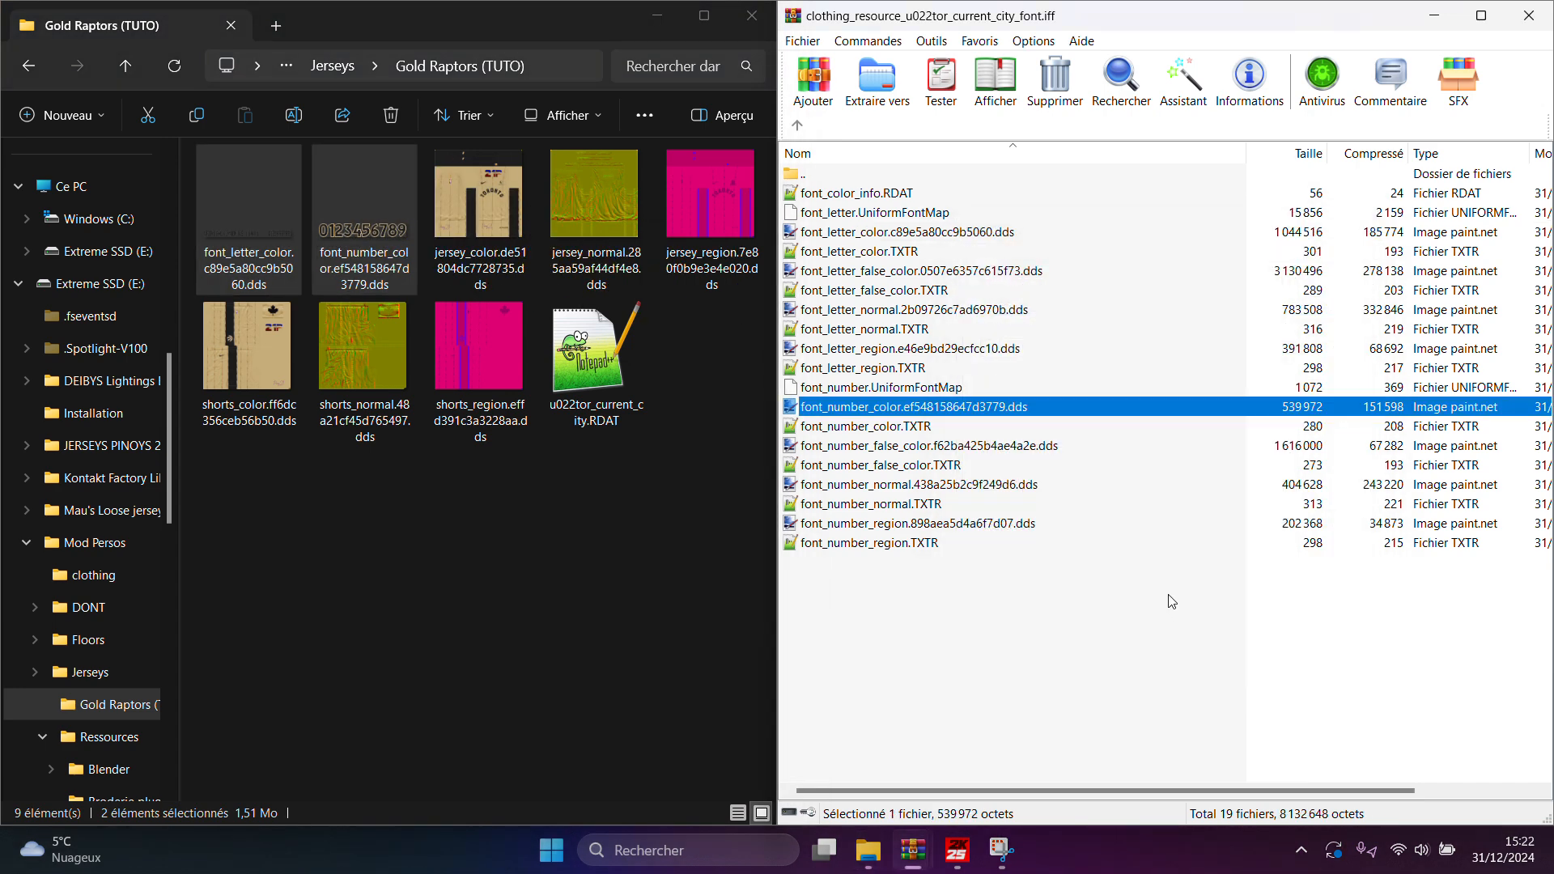
# Set the format in font_letter_color.TXTR to BC7_UNORM, save it and update it in the font archive
pyautogui.click(865, 253)
pyautogui.doubleClick(864, 253)
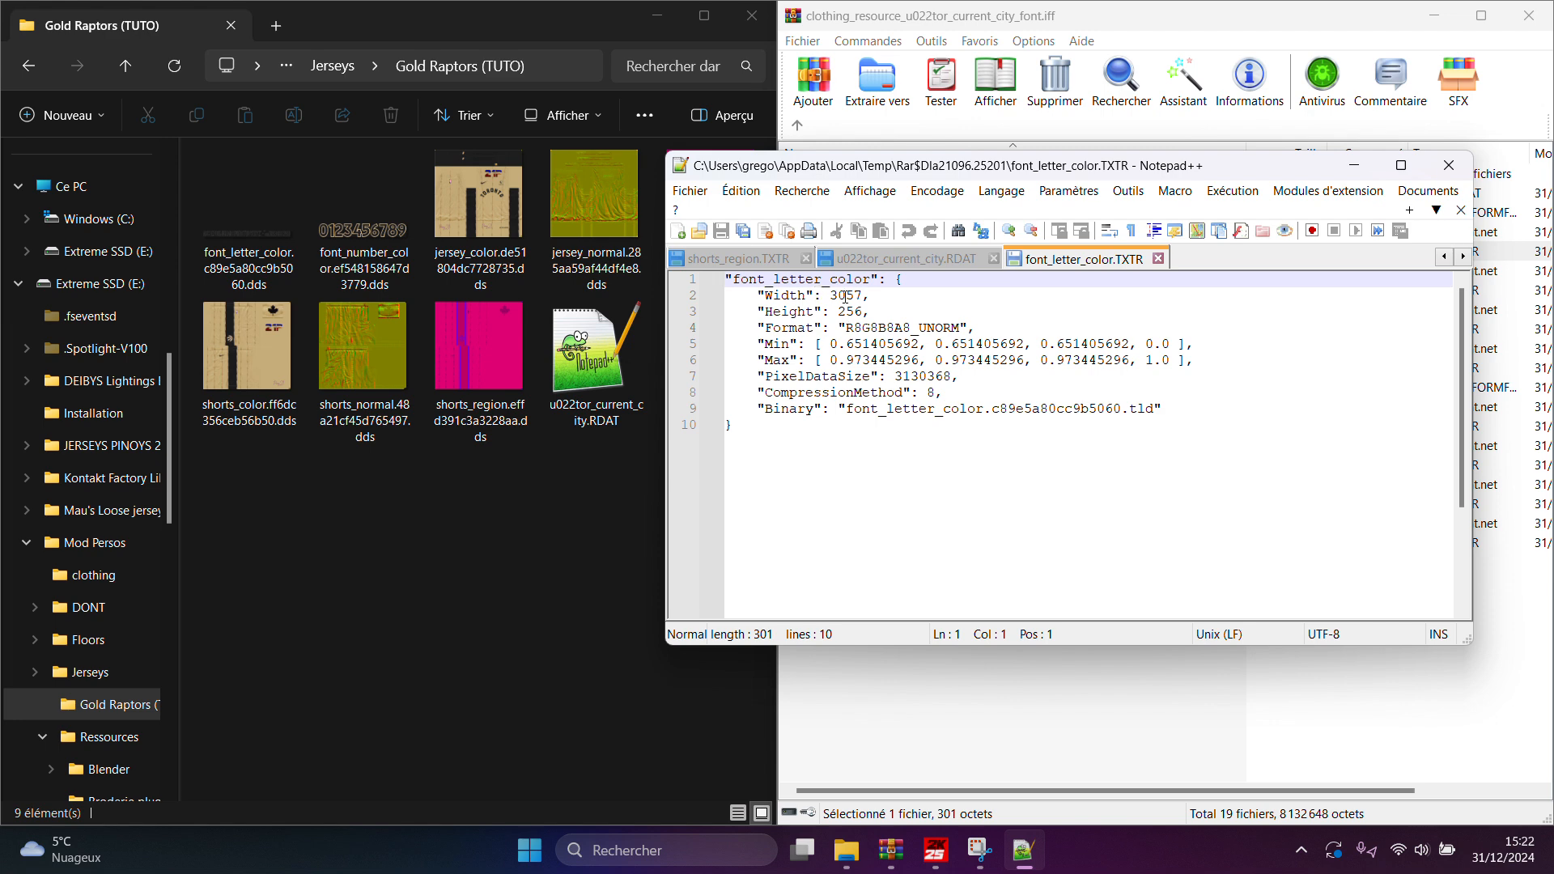
pyautogui.click(846, 327)
pyautogui.keyDown('shift'); pyautogui.click(912, 330); pyautogui.keyUp('shift')
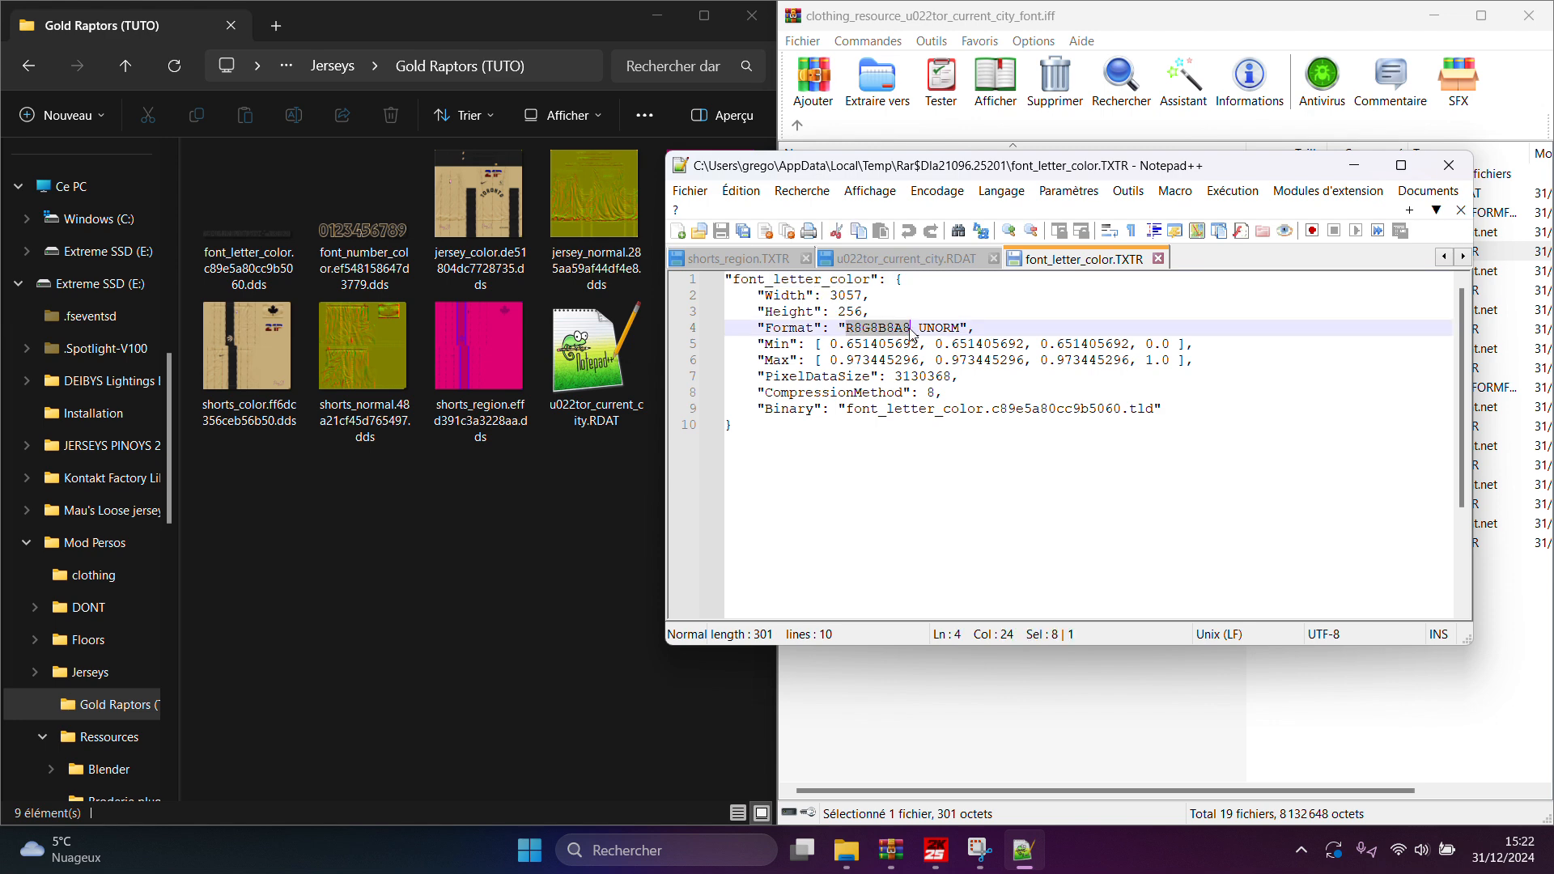
pyautogui.write('BC7')
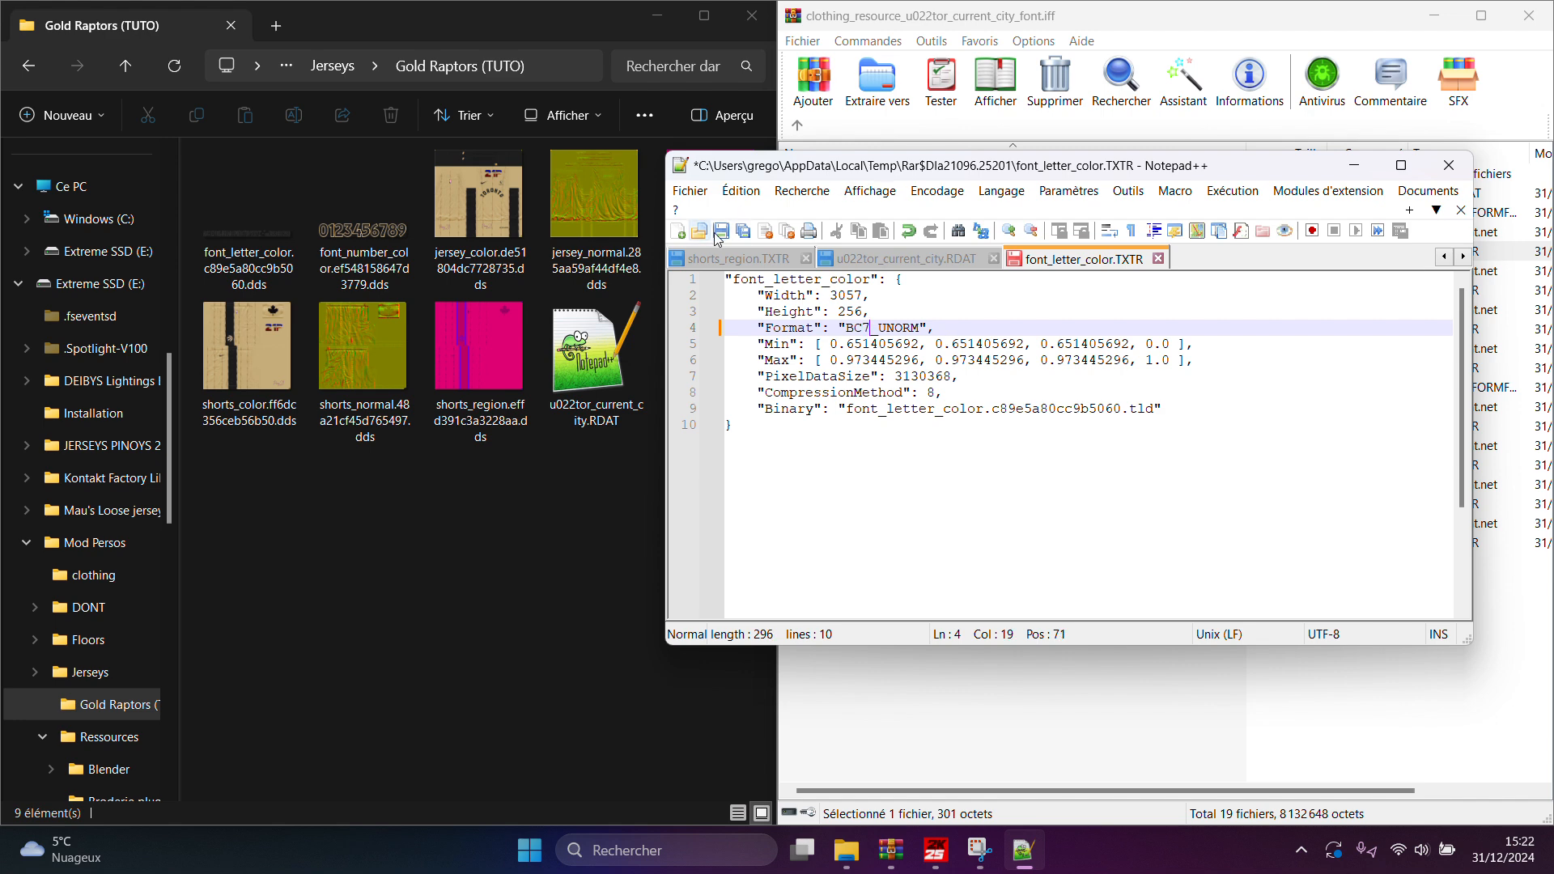
pyautogui.click(719, 233)
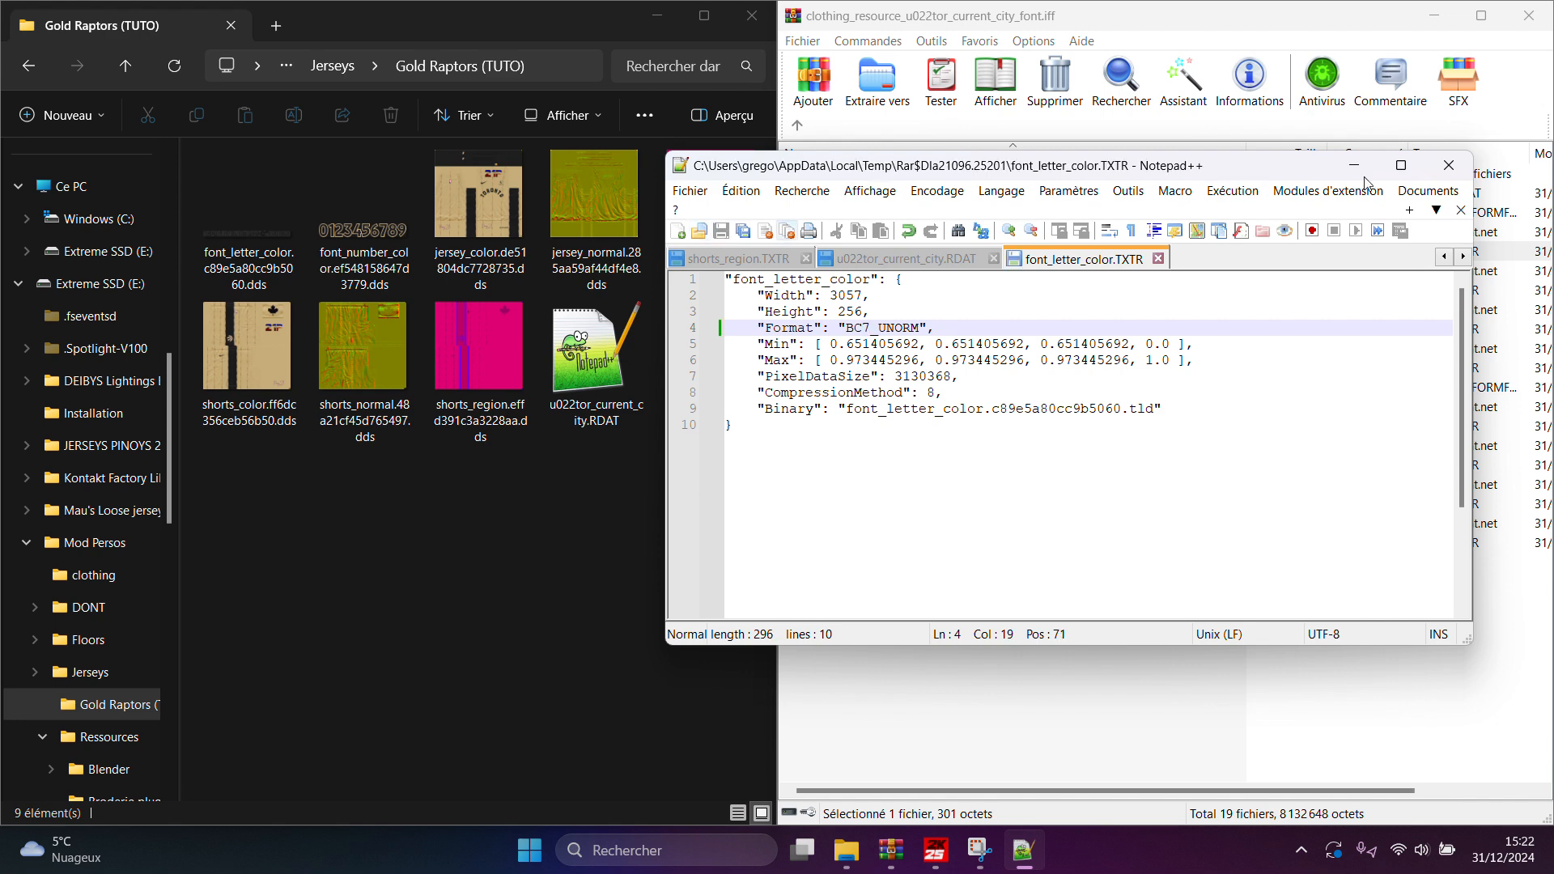
pyautogui.click(1449, 165)
pyautogui.click(722, 491)
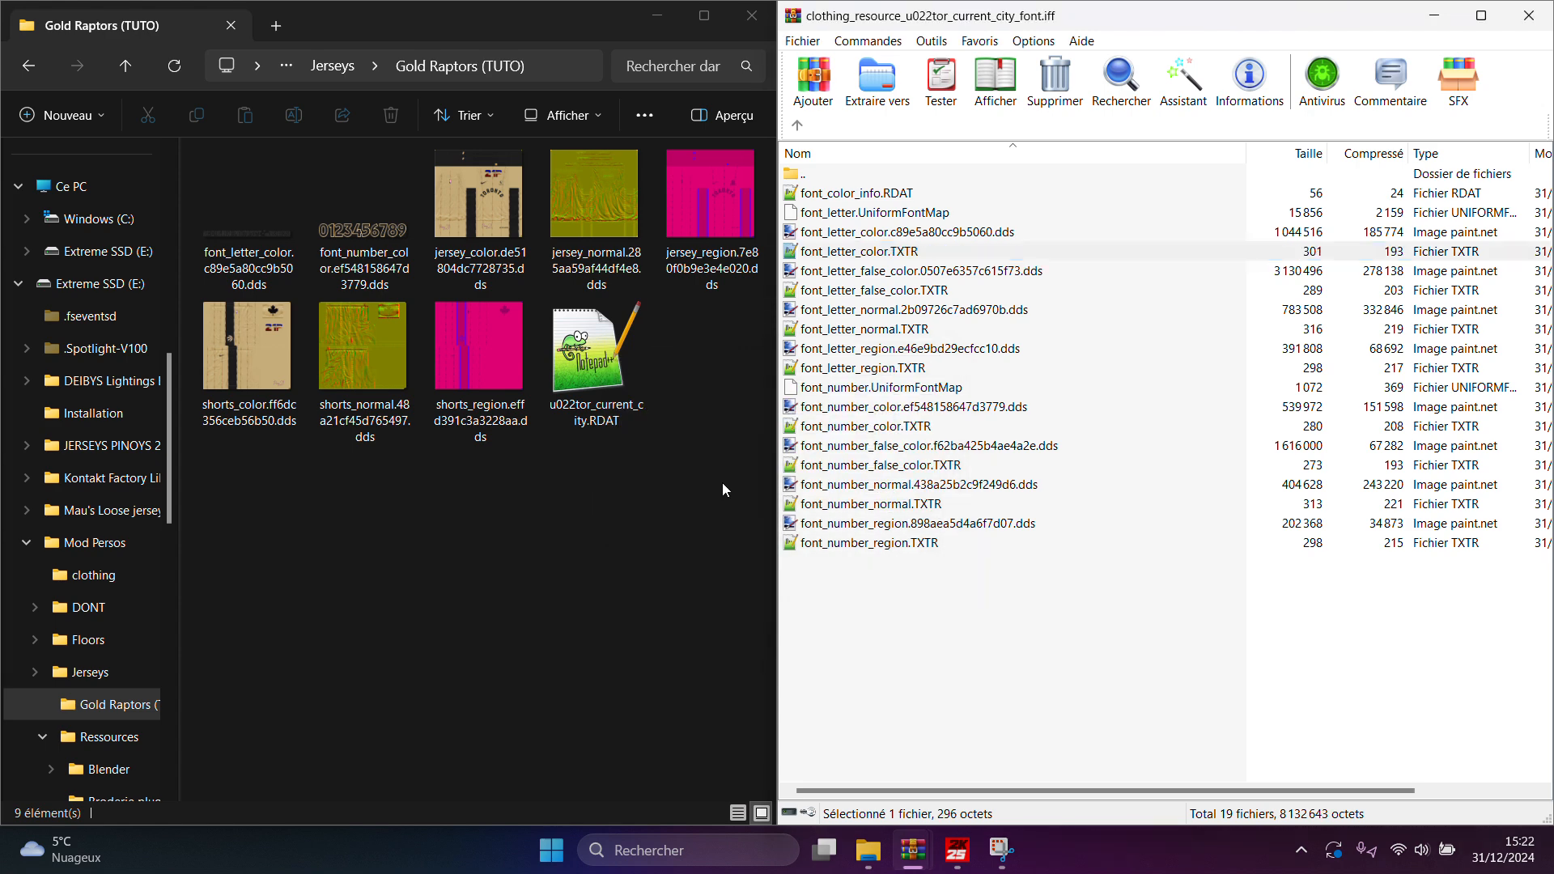
# Change the format in font_number_color.TXTR to BC7_UNORM, then save the file and update the archive with it
pyautogui.click(869, 428)
pyautogui.doubleClick(869, 429)
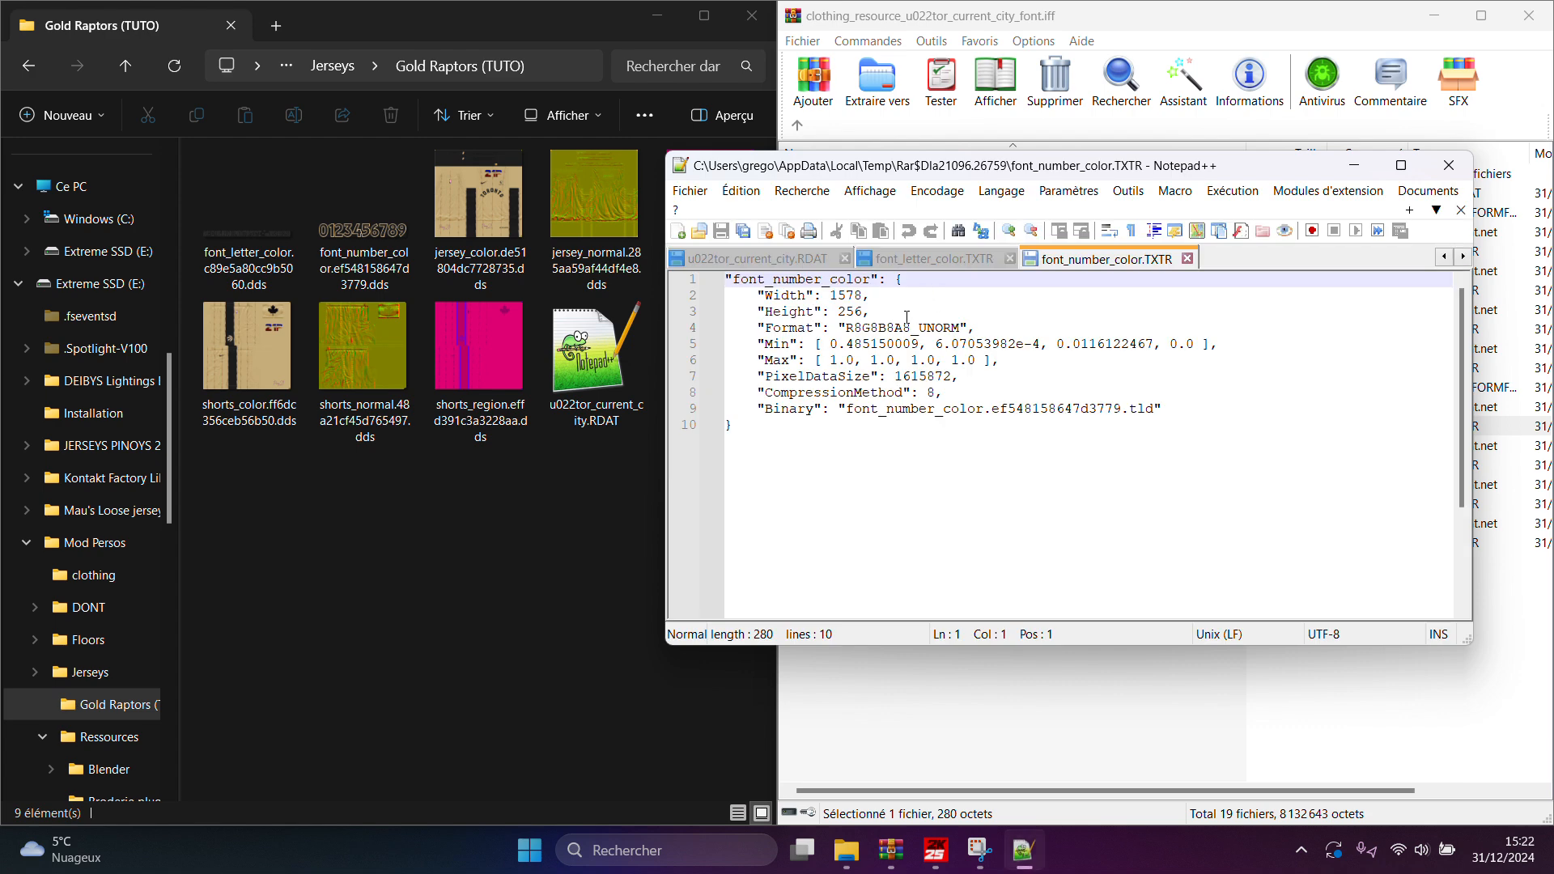
pyautogui.moveTo(847, 327); pyautogui.dragTo(895, 327)
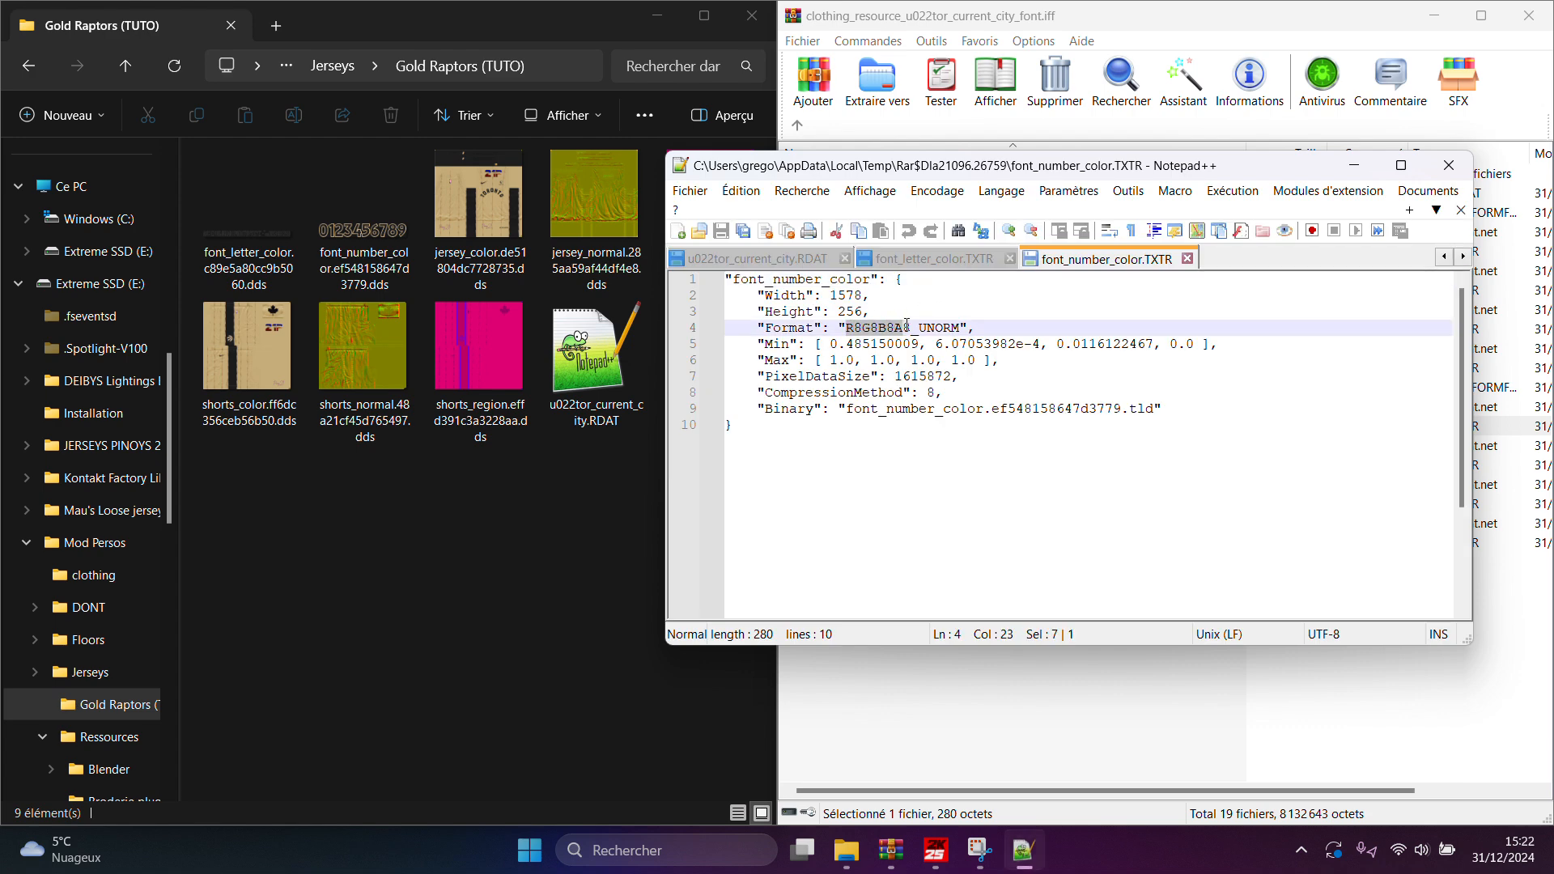
pyautogui.write('BC7')
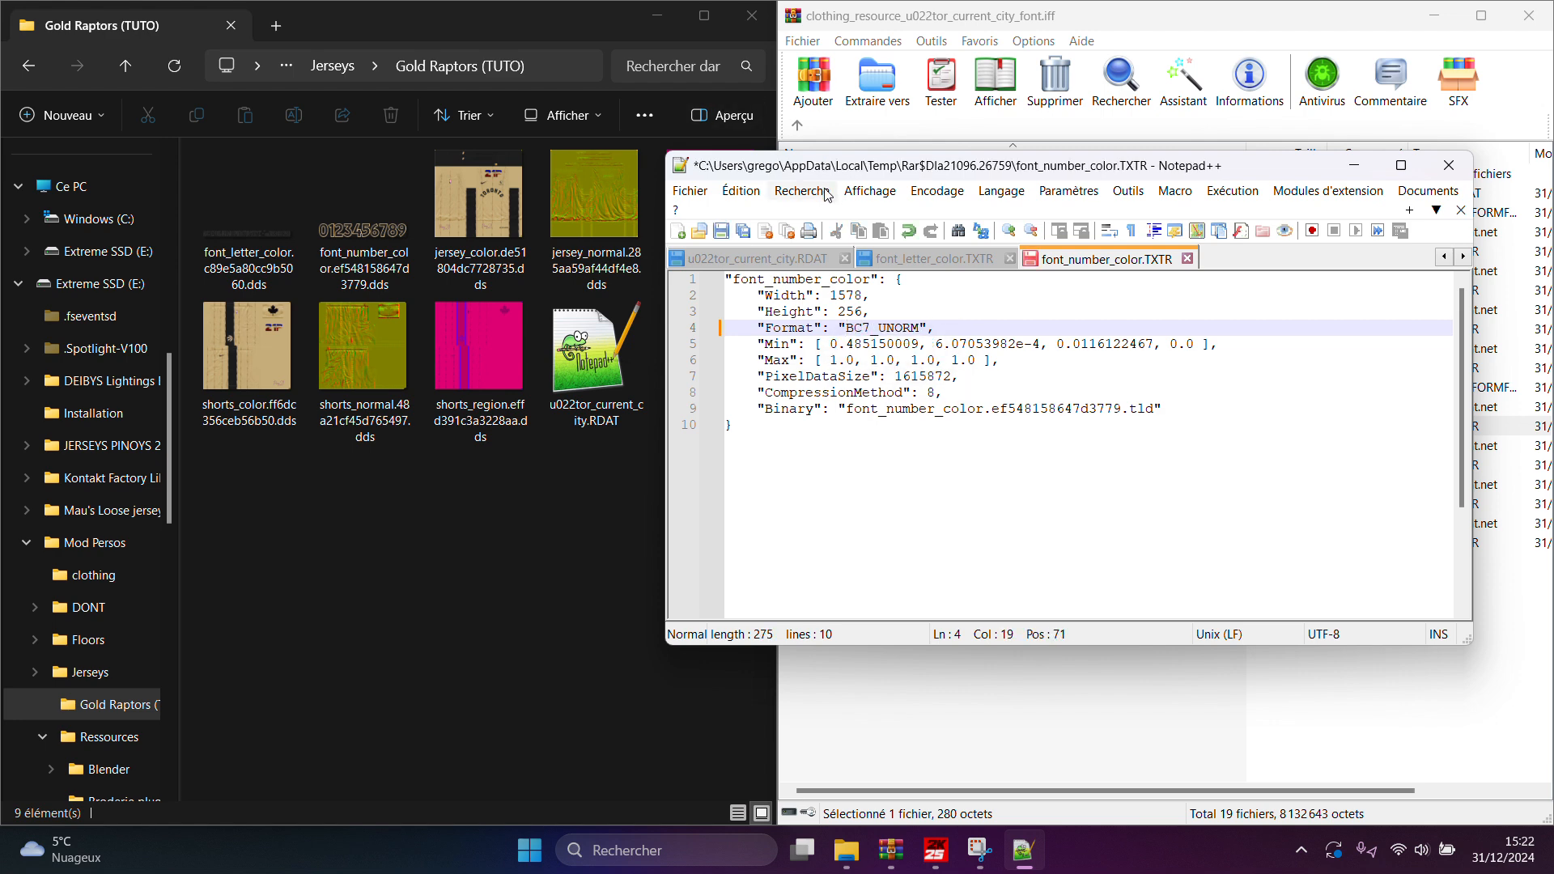
pyautogui.click(720, 232)
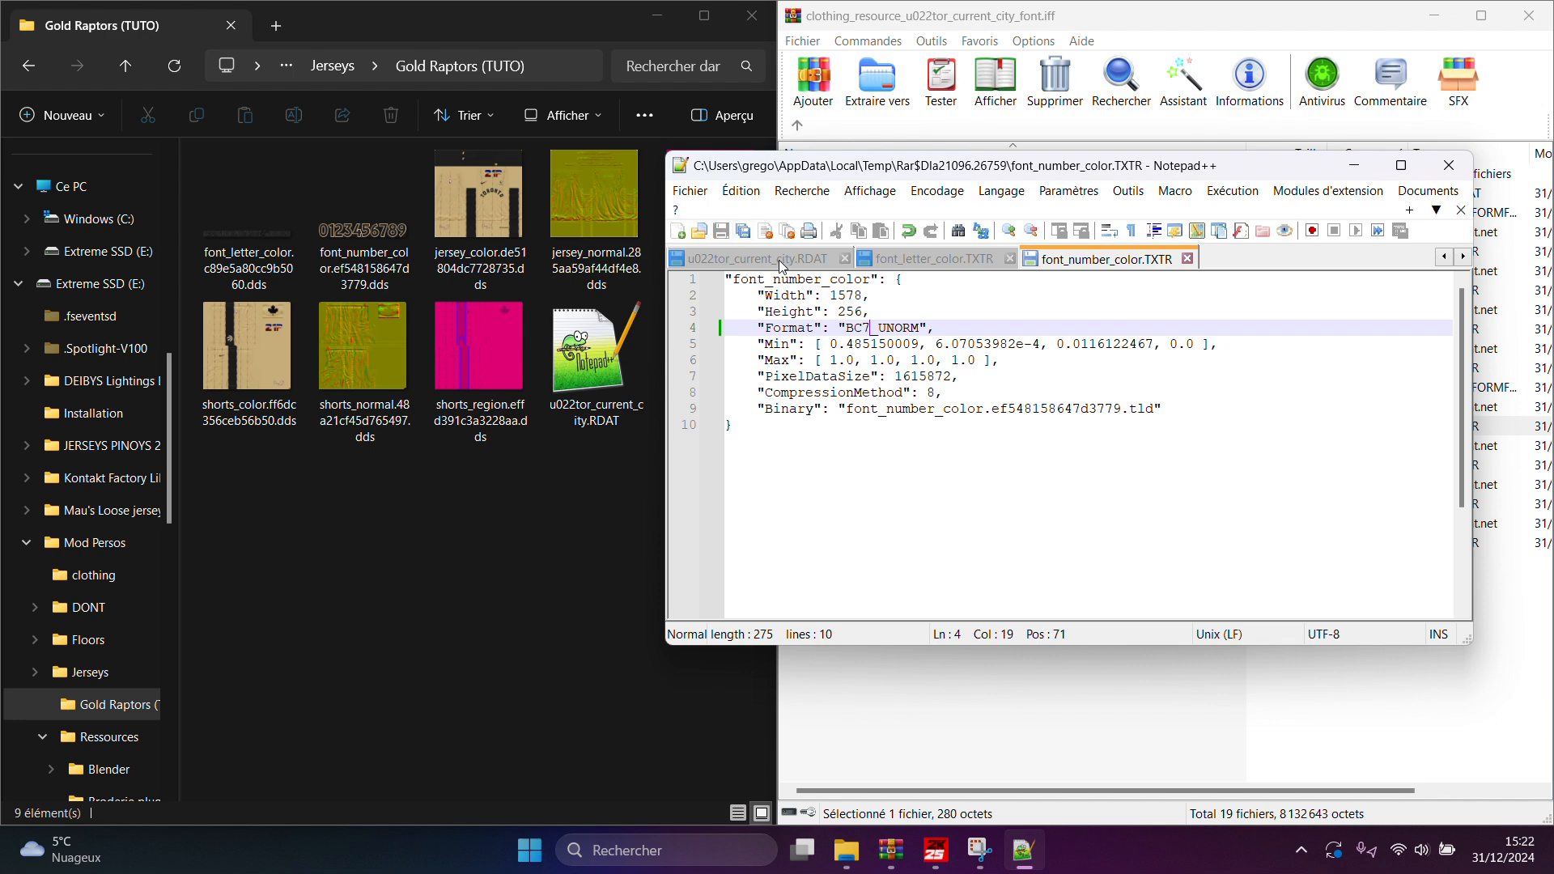
pyautogui.click(1448, 166)
pyautogui.click(743, 486)
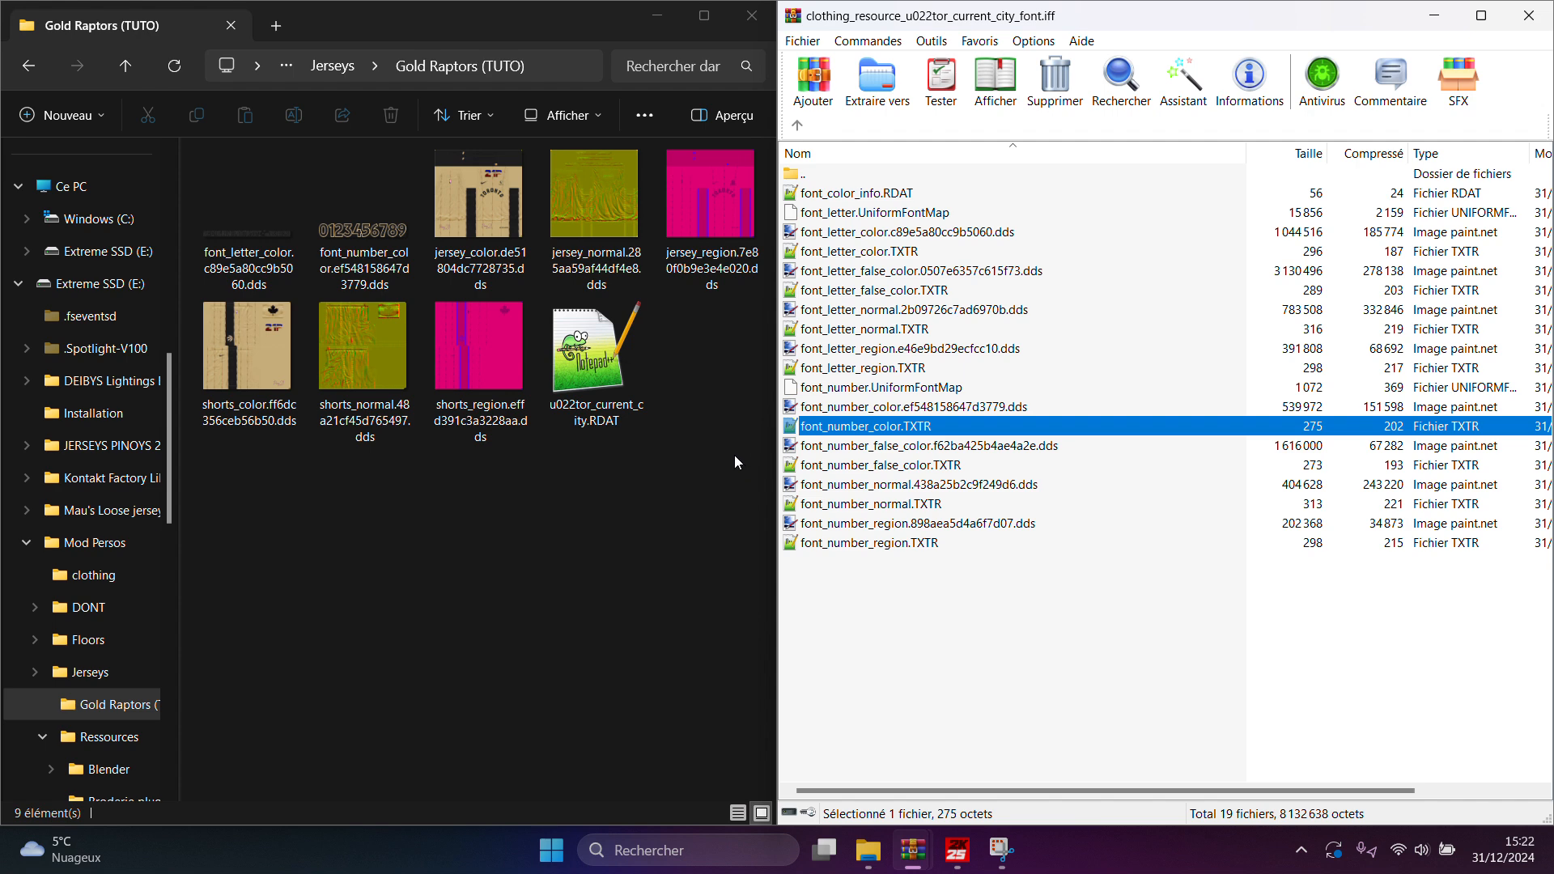
# Close the font archive and open clothing_resource_u022tor_current_city_tweak.iff from the mods clothing folder
pyautogui.click(957, 848)
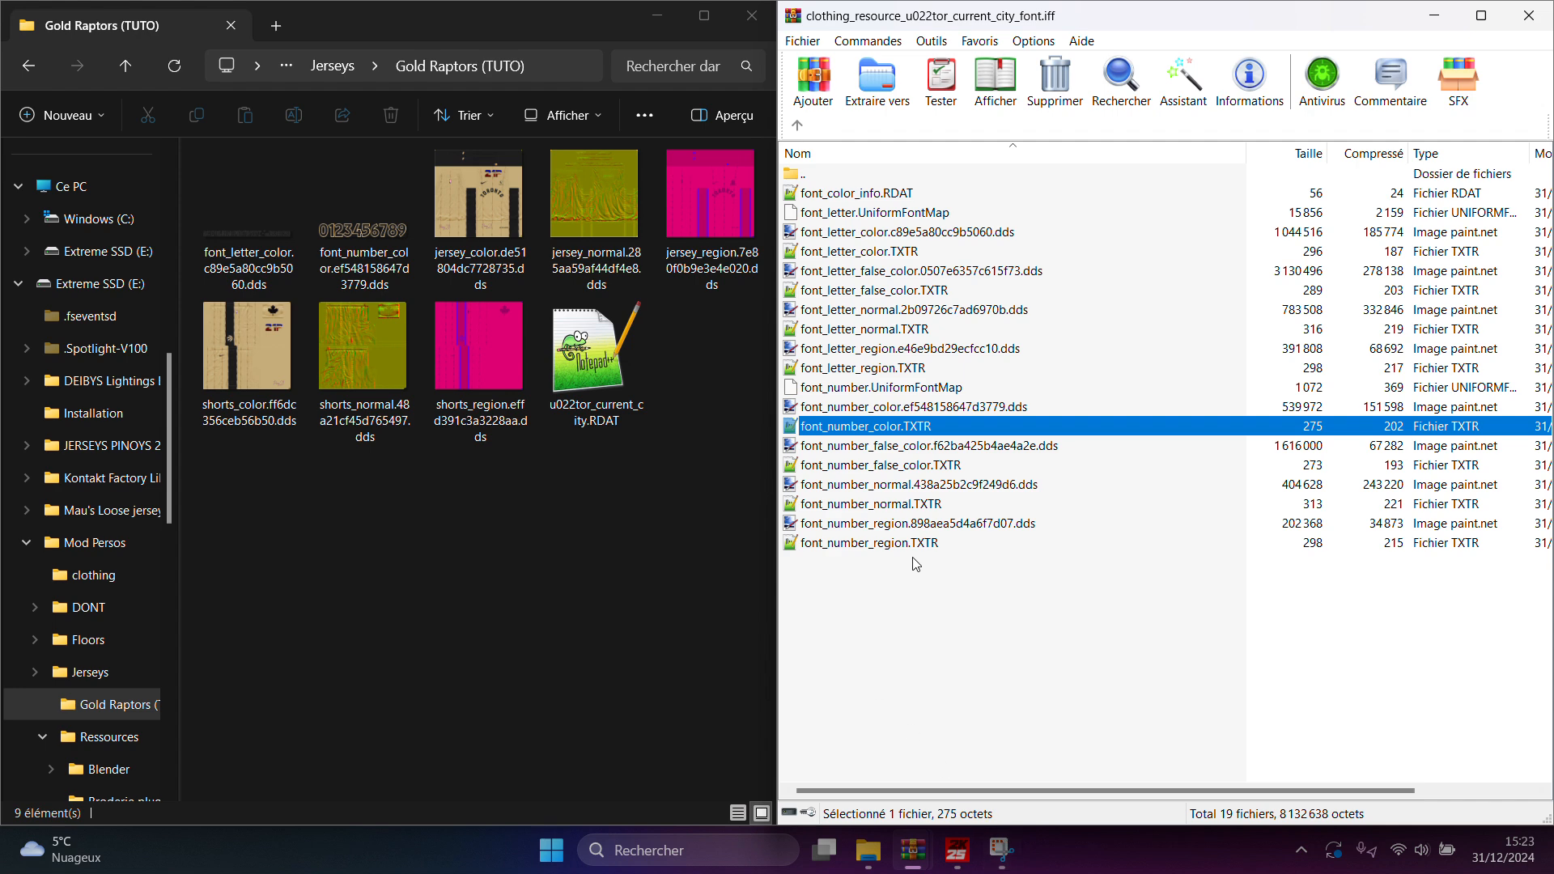
pyautogui.click(1530, 16)
pyautogui.click(1214, 214)
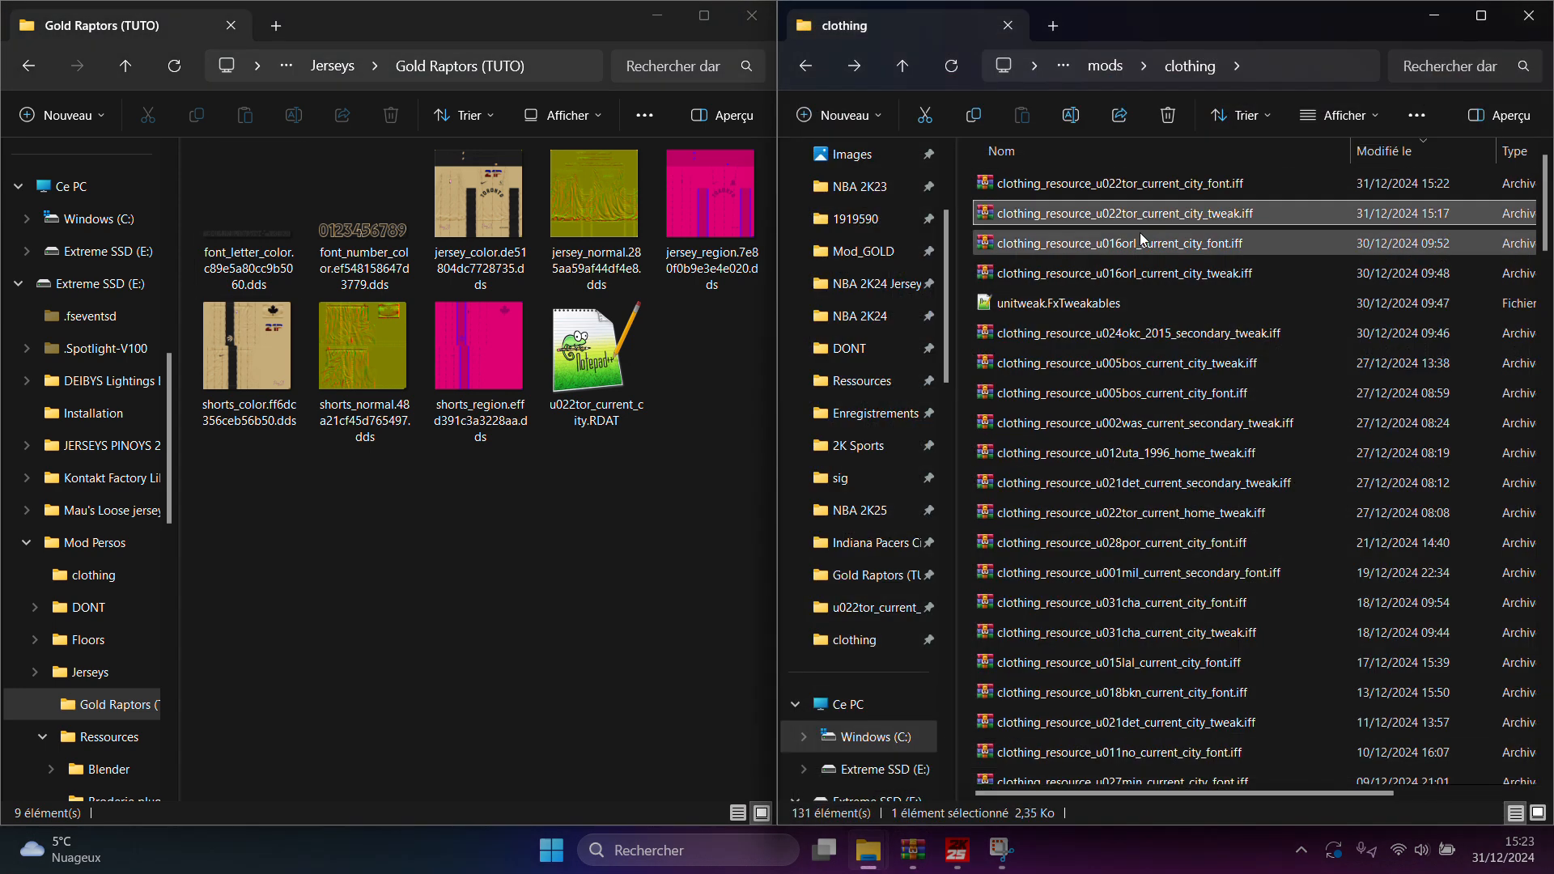
pyautogui.doubleClick(1211, 212)
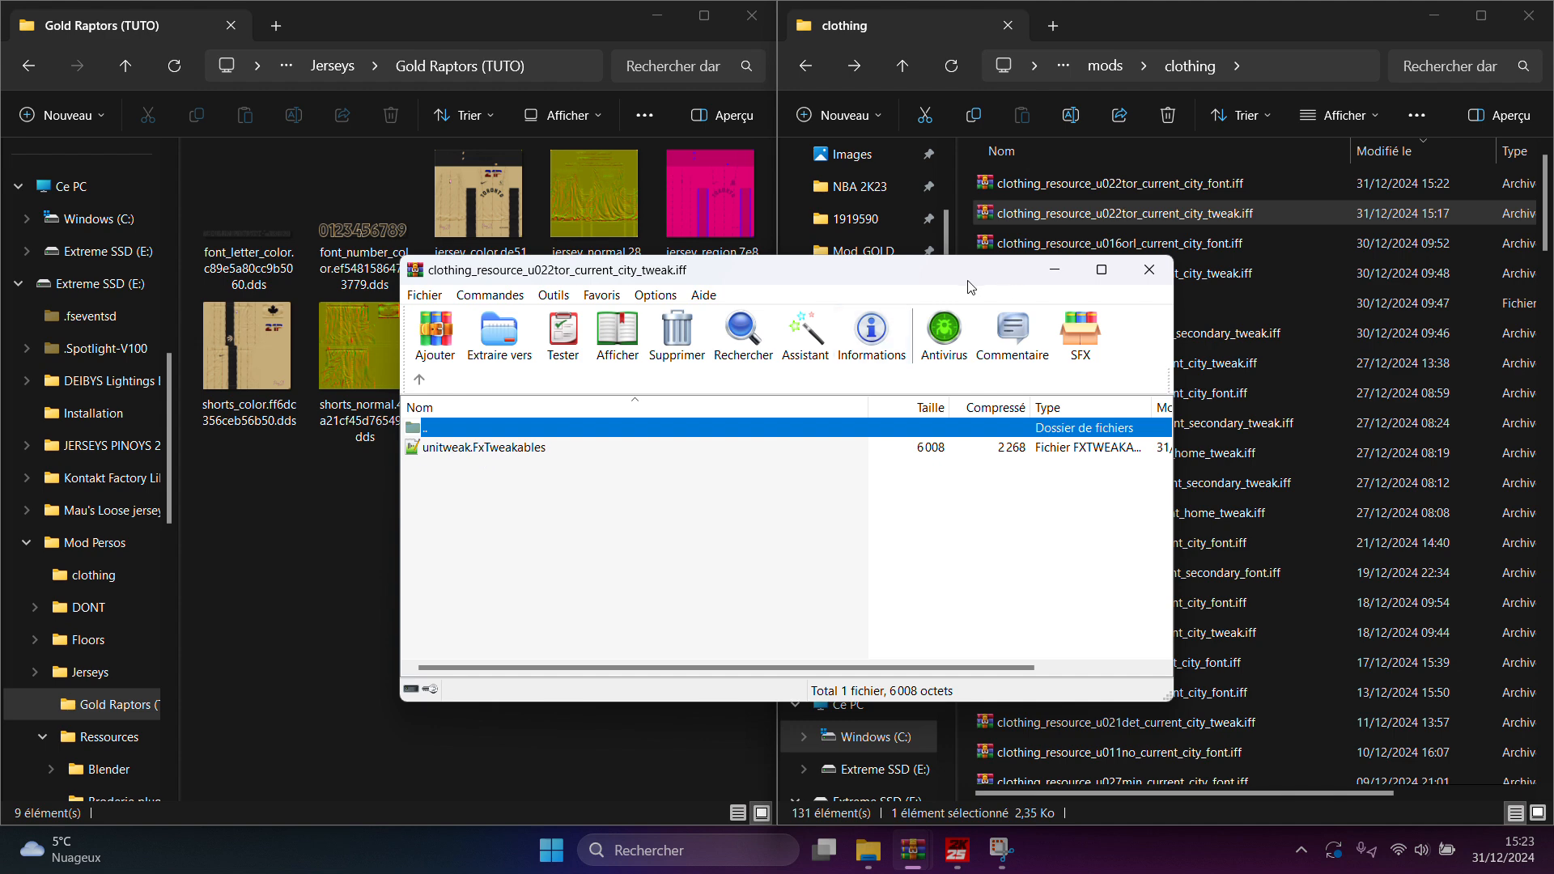
# Extract unitweak.FxTweakables from the city tweak archive into the mods clothing folder, replacing the existing file
pyautogui.moveTo(964, 276); pyautogui.dragTo(704, 147)
pyautogui.moveTo(271, 322); pyautogui.dragTo(860, 381)
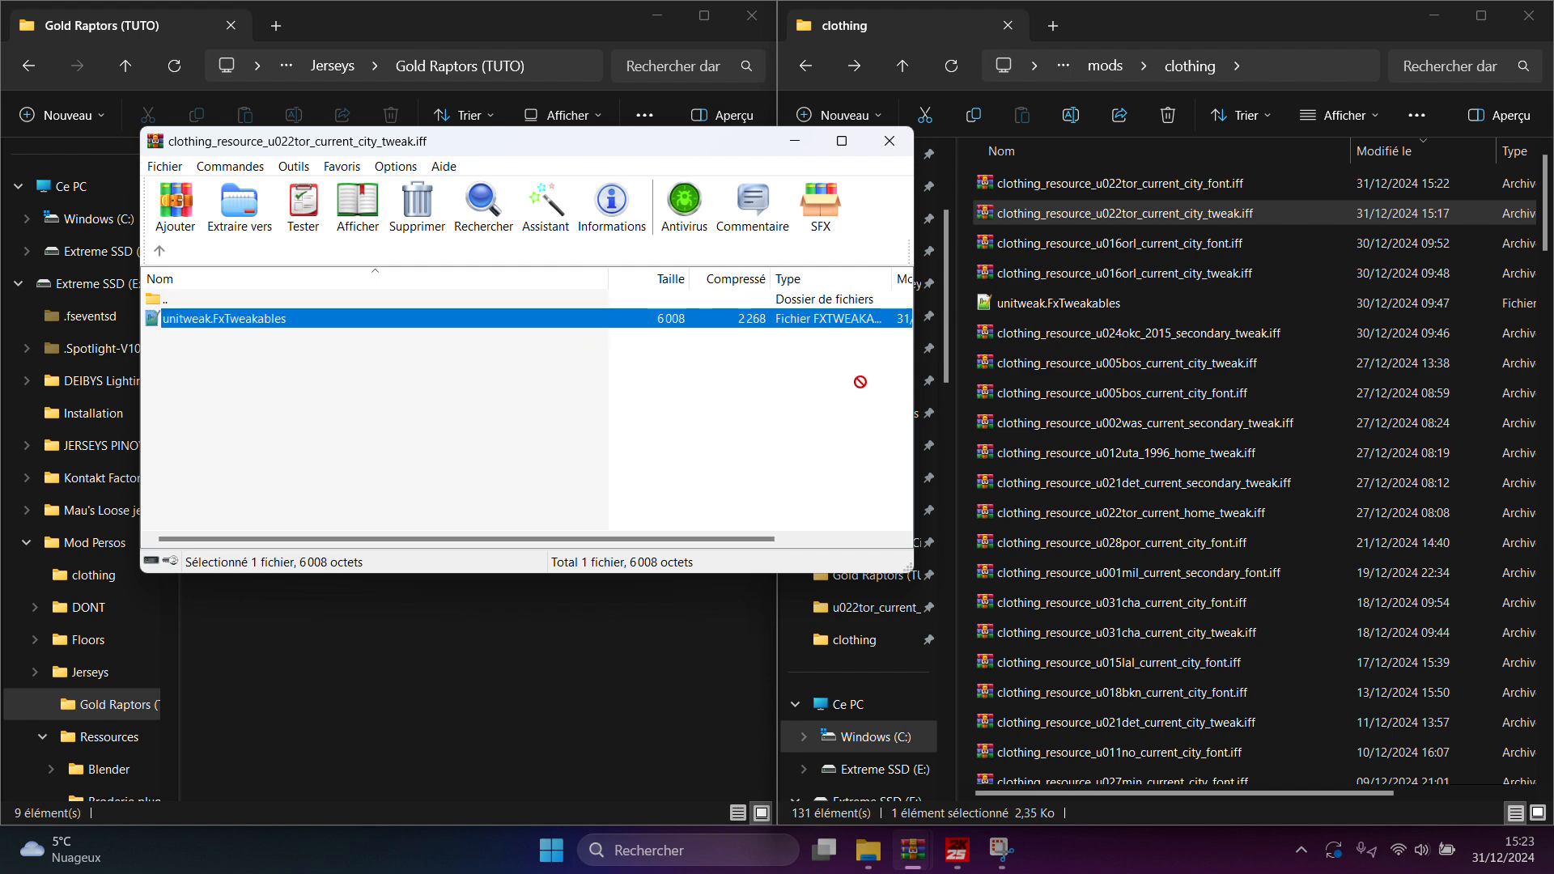
pyautogui.moveTo(964, 332); pyautogui.dragTo(965, 334)
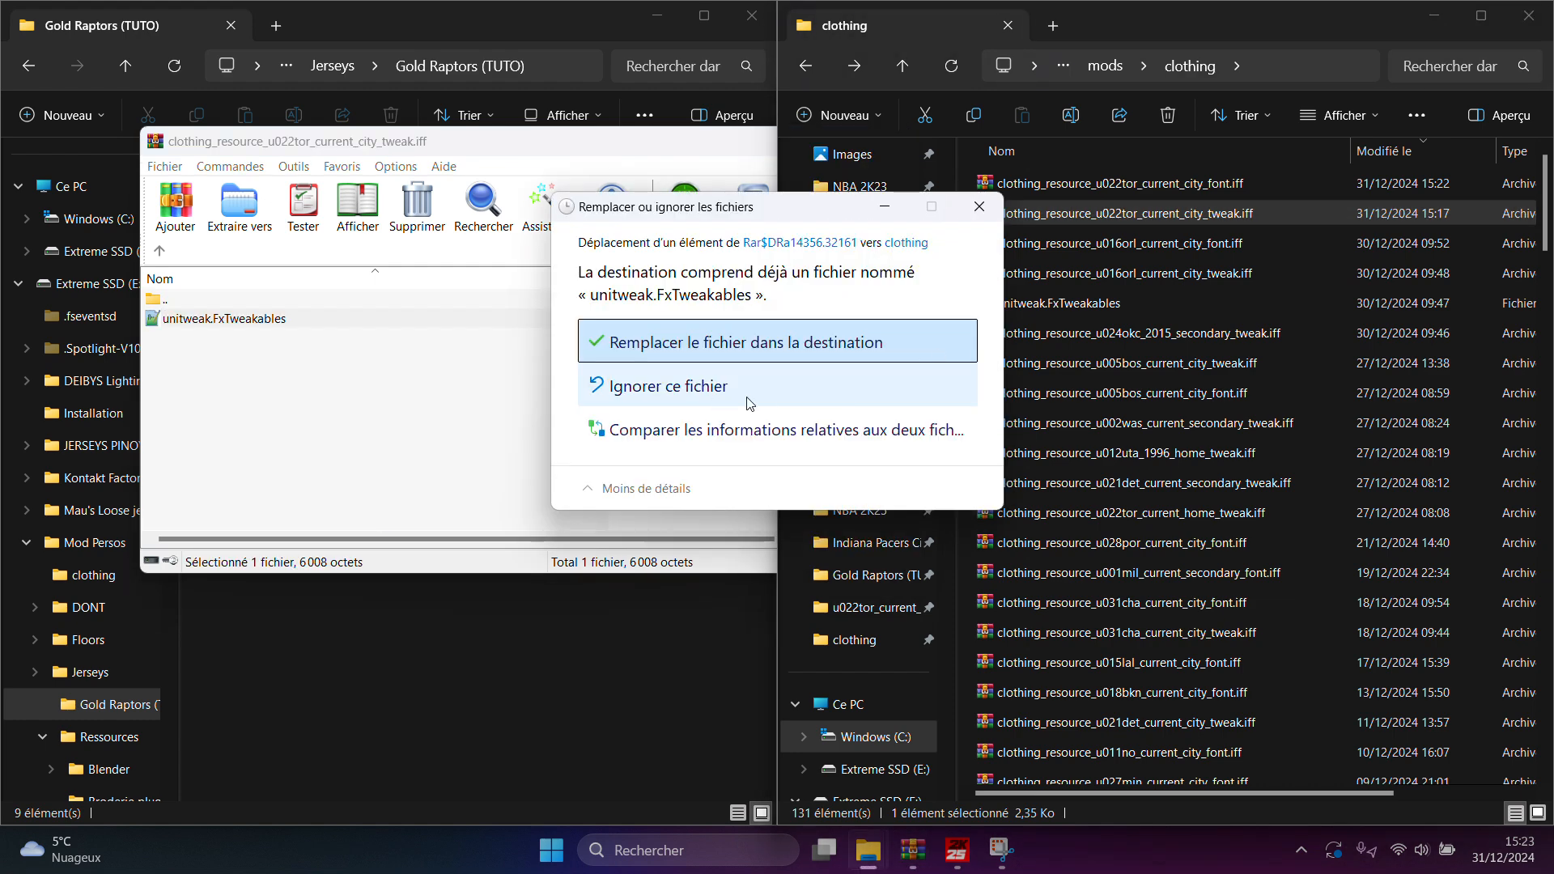
pyautogui.click(761, 343)
pyautogui.scroll(-20, 1182, 411)
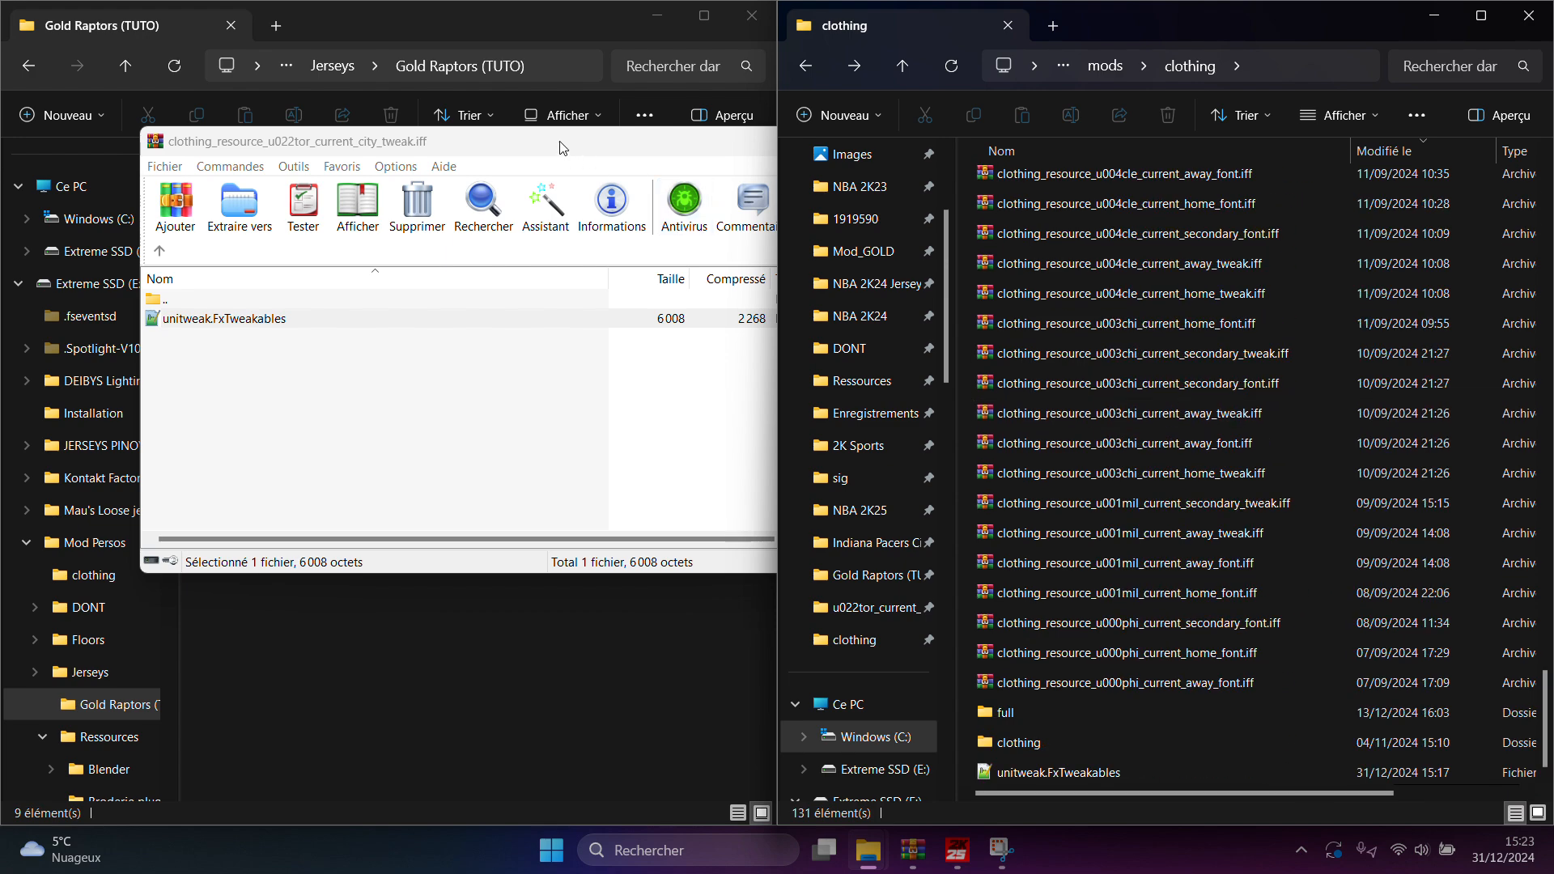
# Extract unitweak.FxTweakables from the city tweak archive into the Gold Raptors (TUTO) folder
pyautogui.moveTo(561, 146); pyautogui.dragTo(1246, 285)
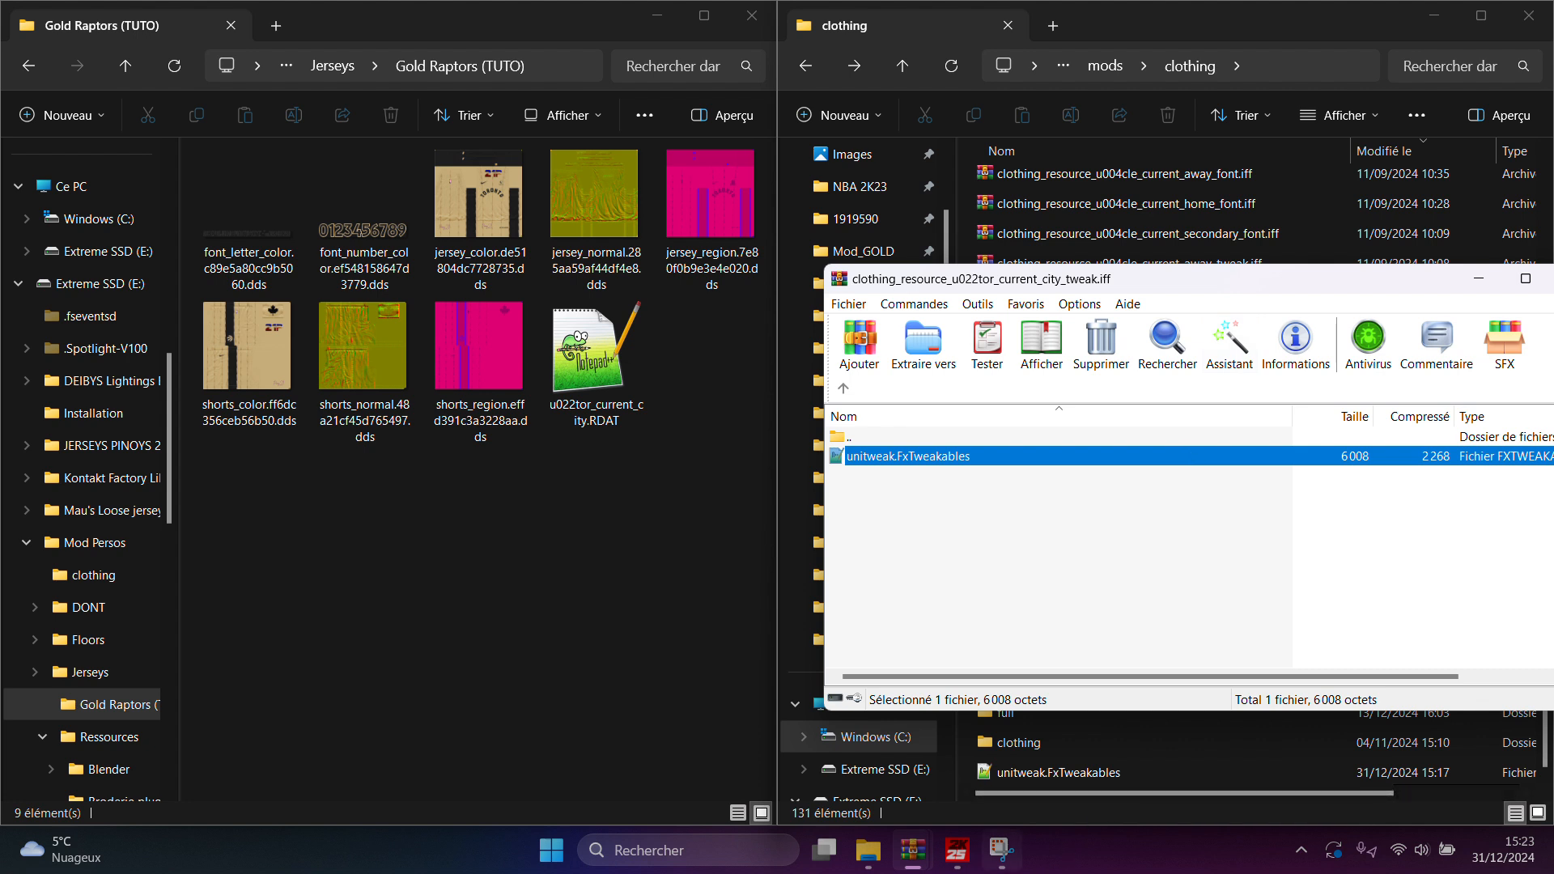
pyautogui.moveTo(1002, 850)
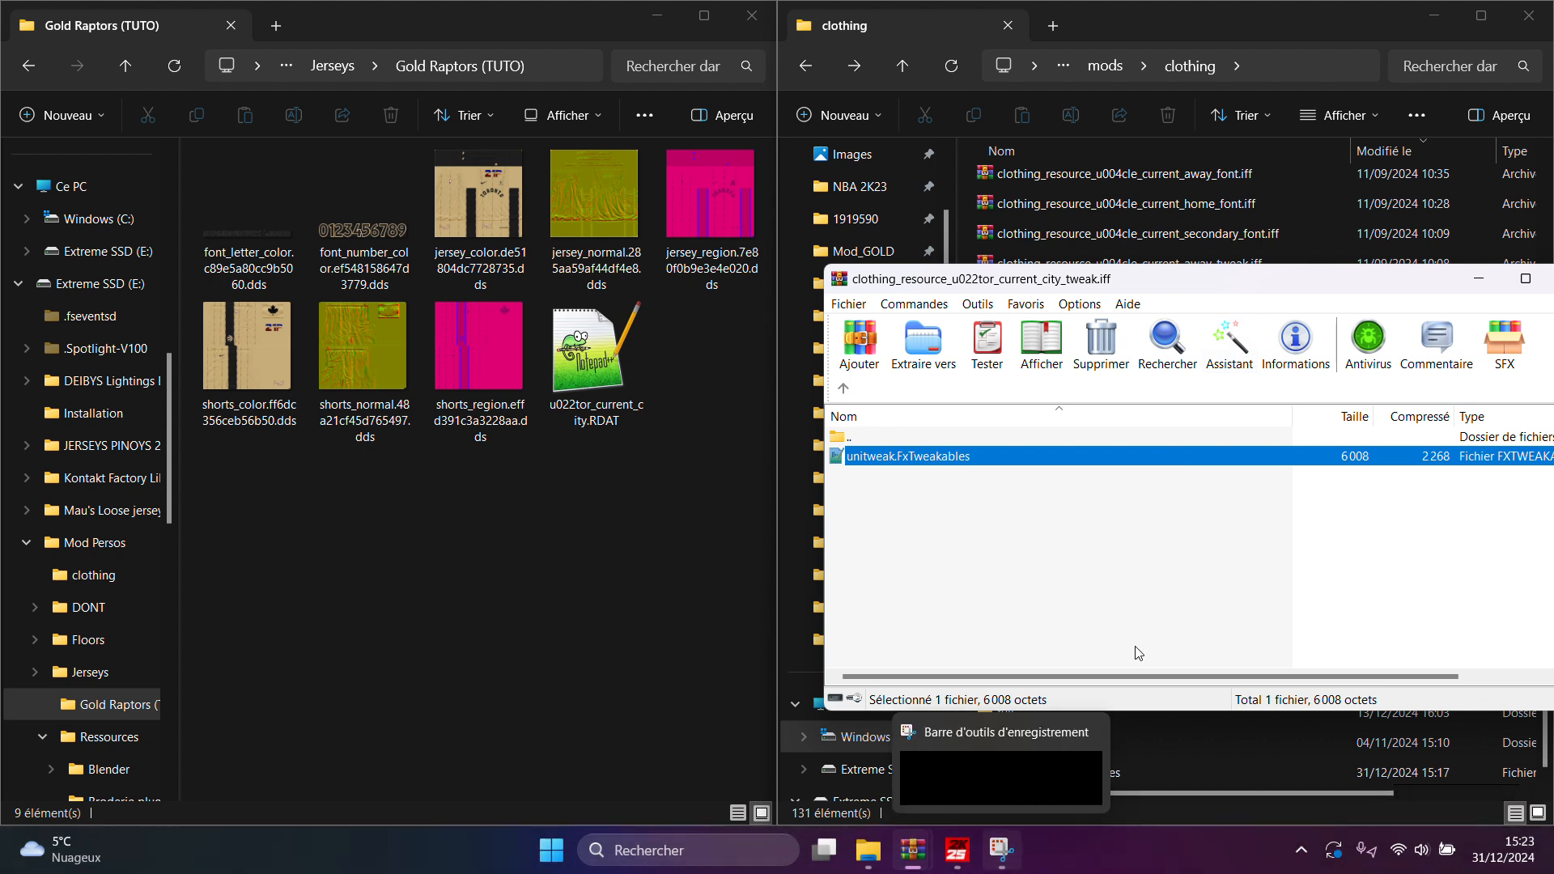
pyautogui.moveTo(1398, 279); pyautogui.dragTo(823, 258)
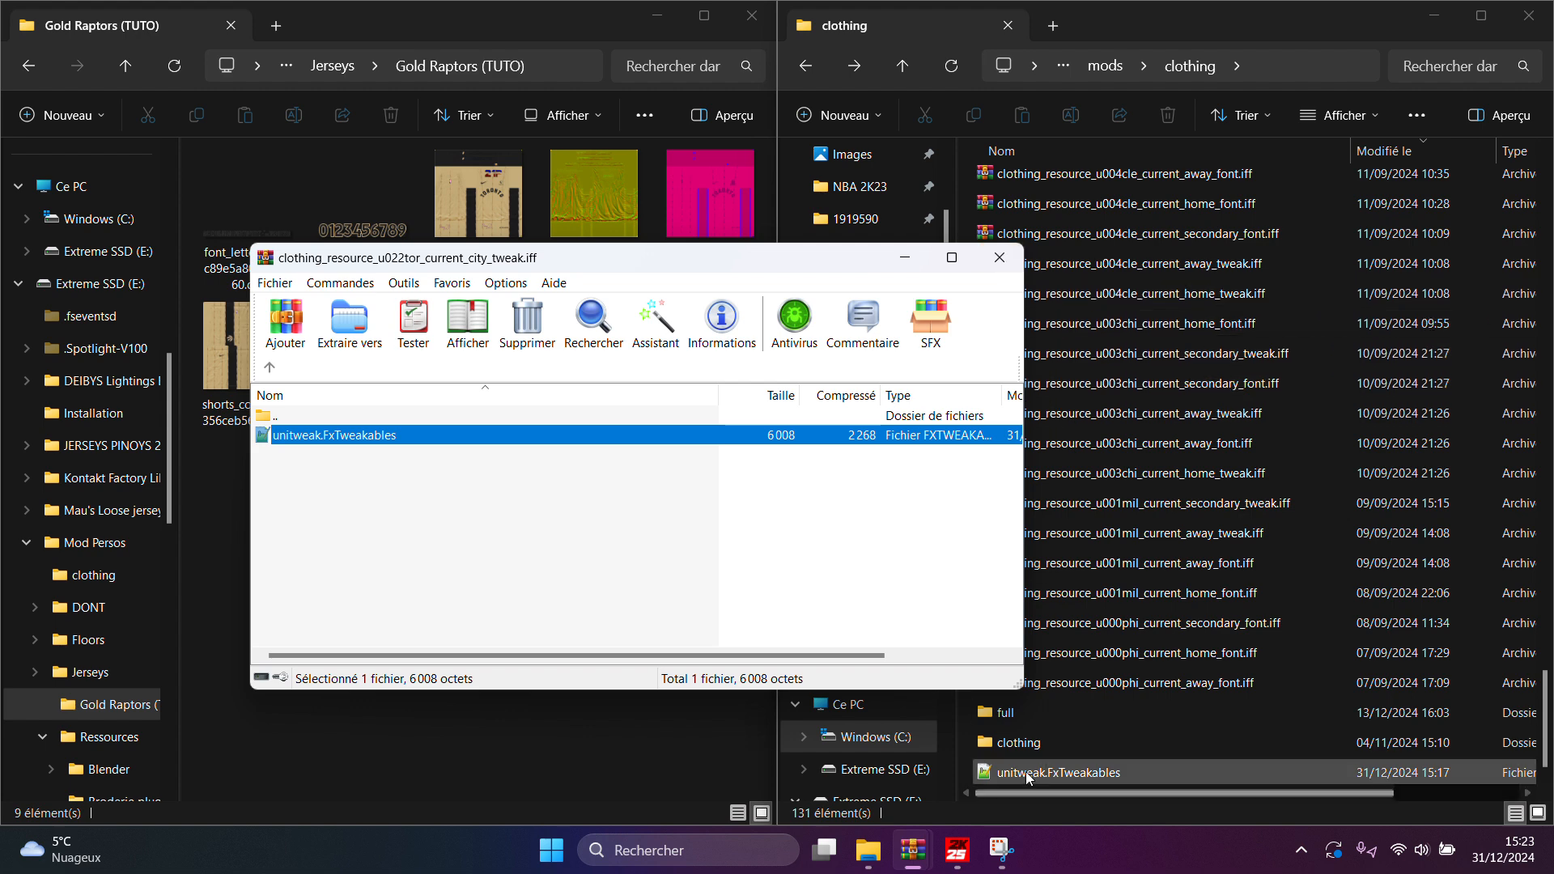
pyautogui.moveTo(788, 254); pyautogui.dragTo(1245, 200)
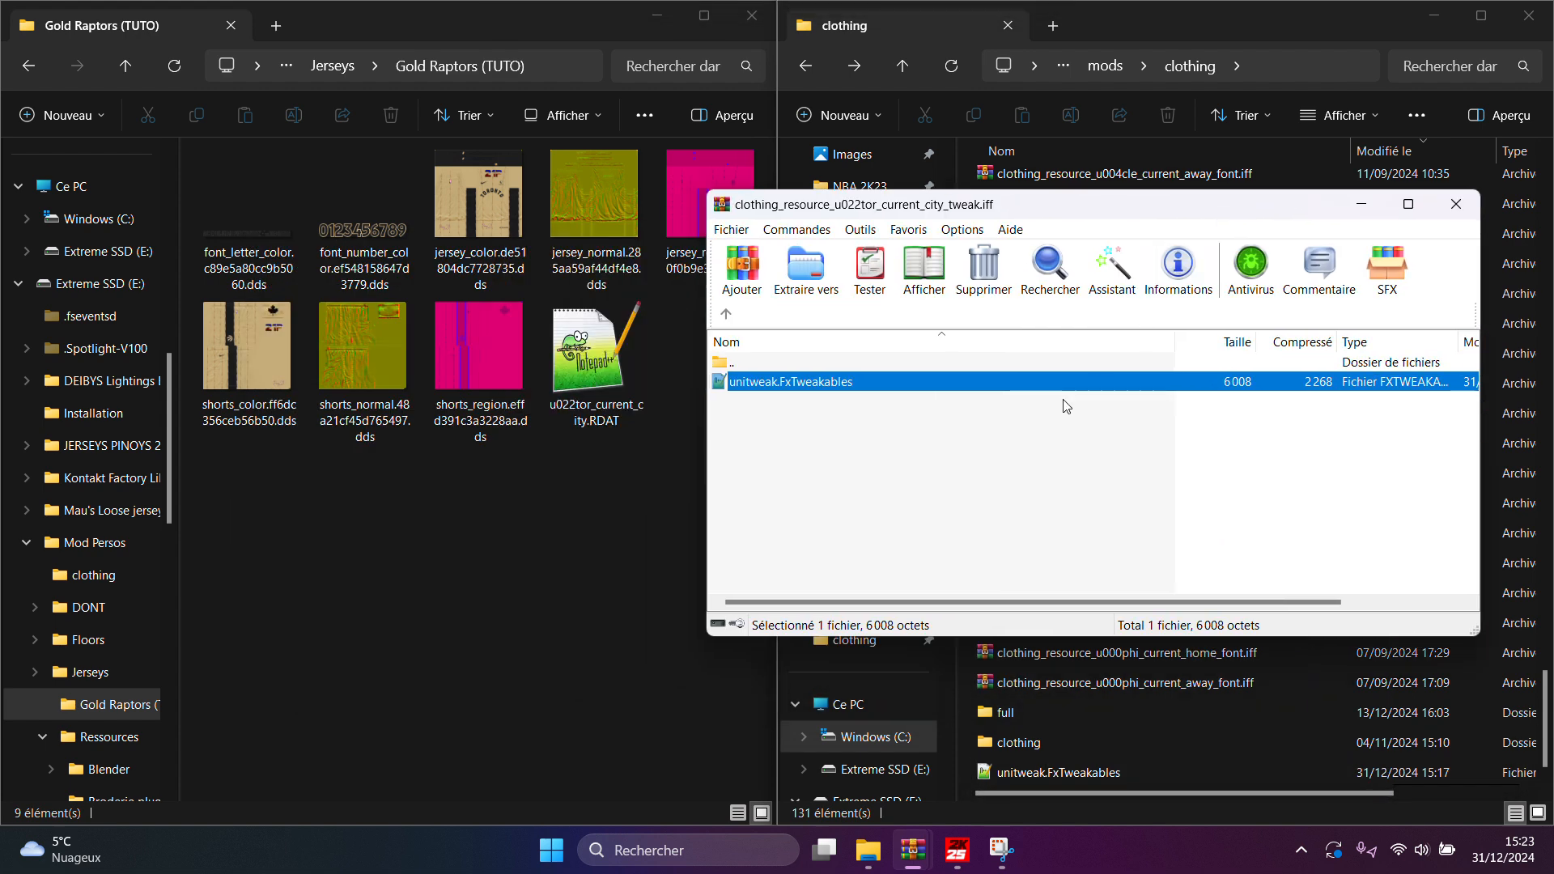
pyautogui.moveTo(459, 589); pyautogui.dragTo(445, 587)
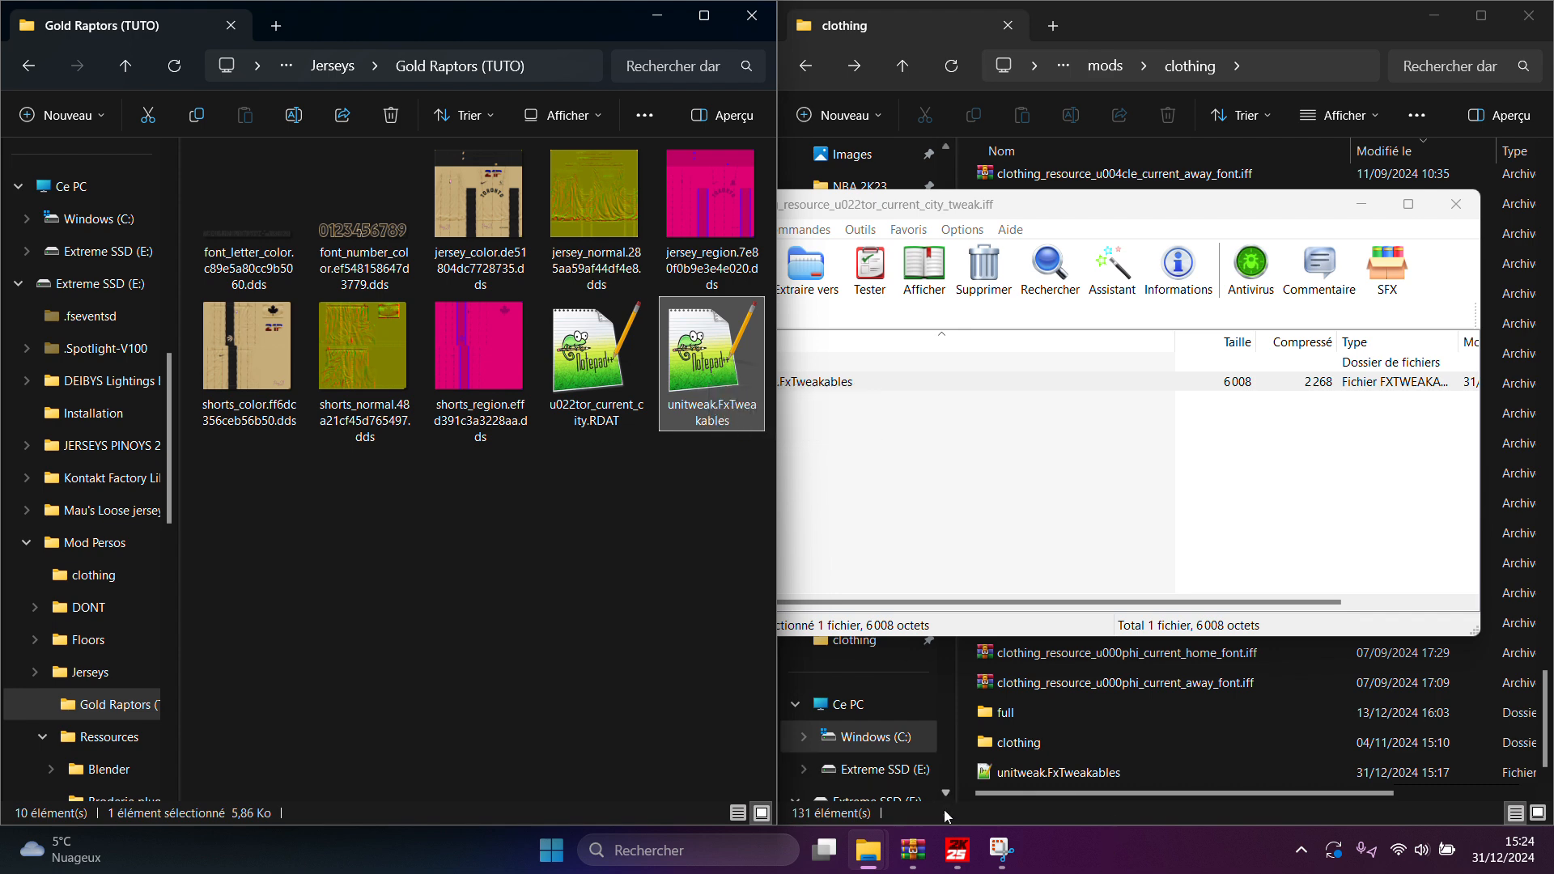
# Launch NBA2K File Explorer and open the NBA 2K25 folder as the game directory
pyautogui.click(749, 860)
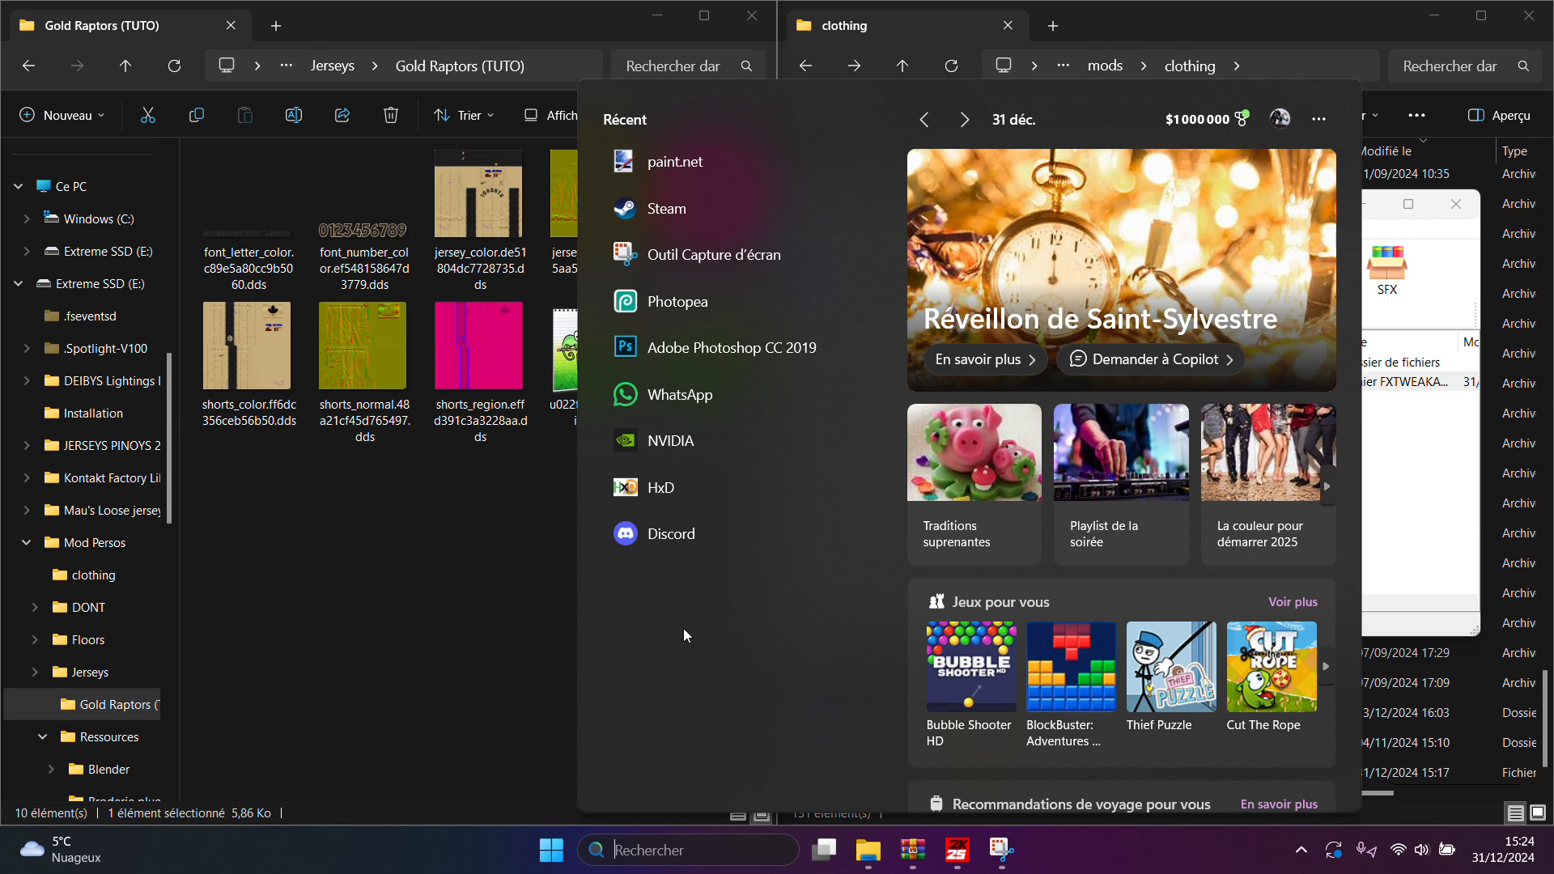
pyautogui.write('file')
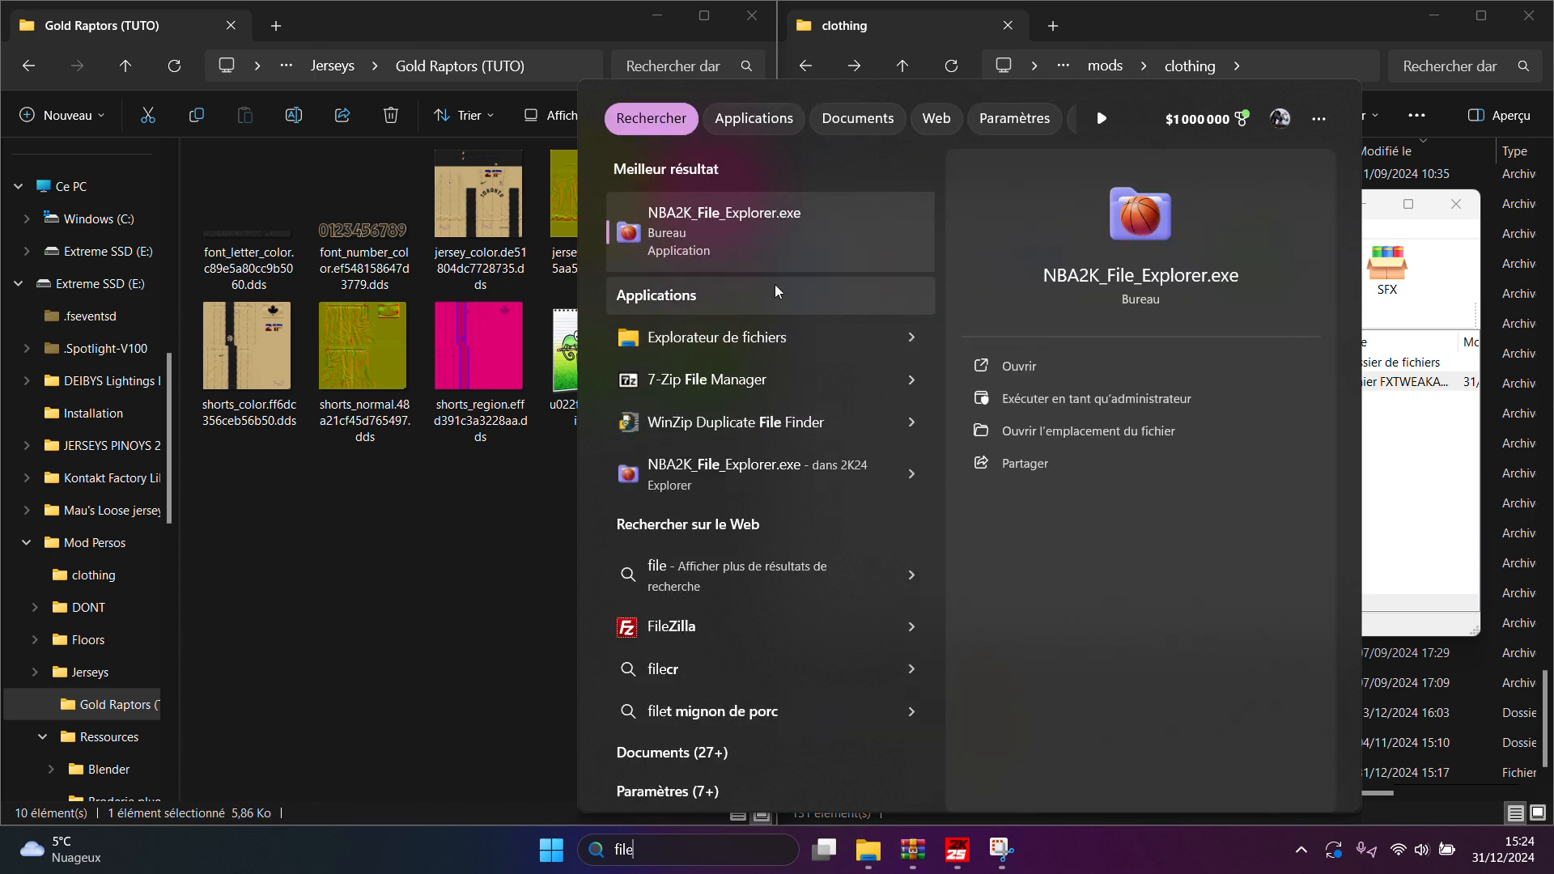
pyautogui.click(785, 247)
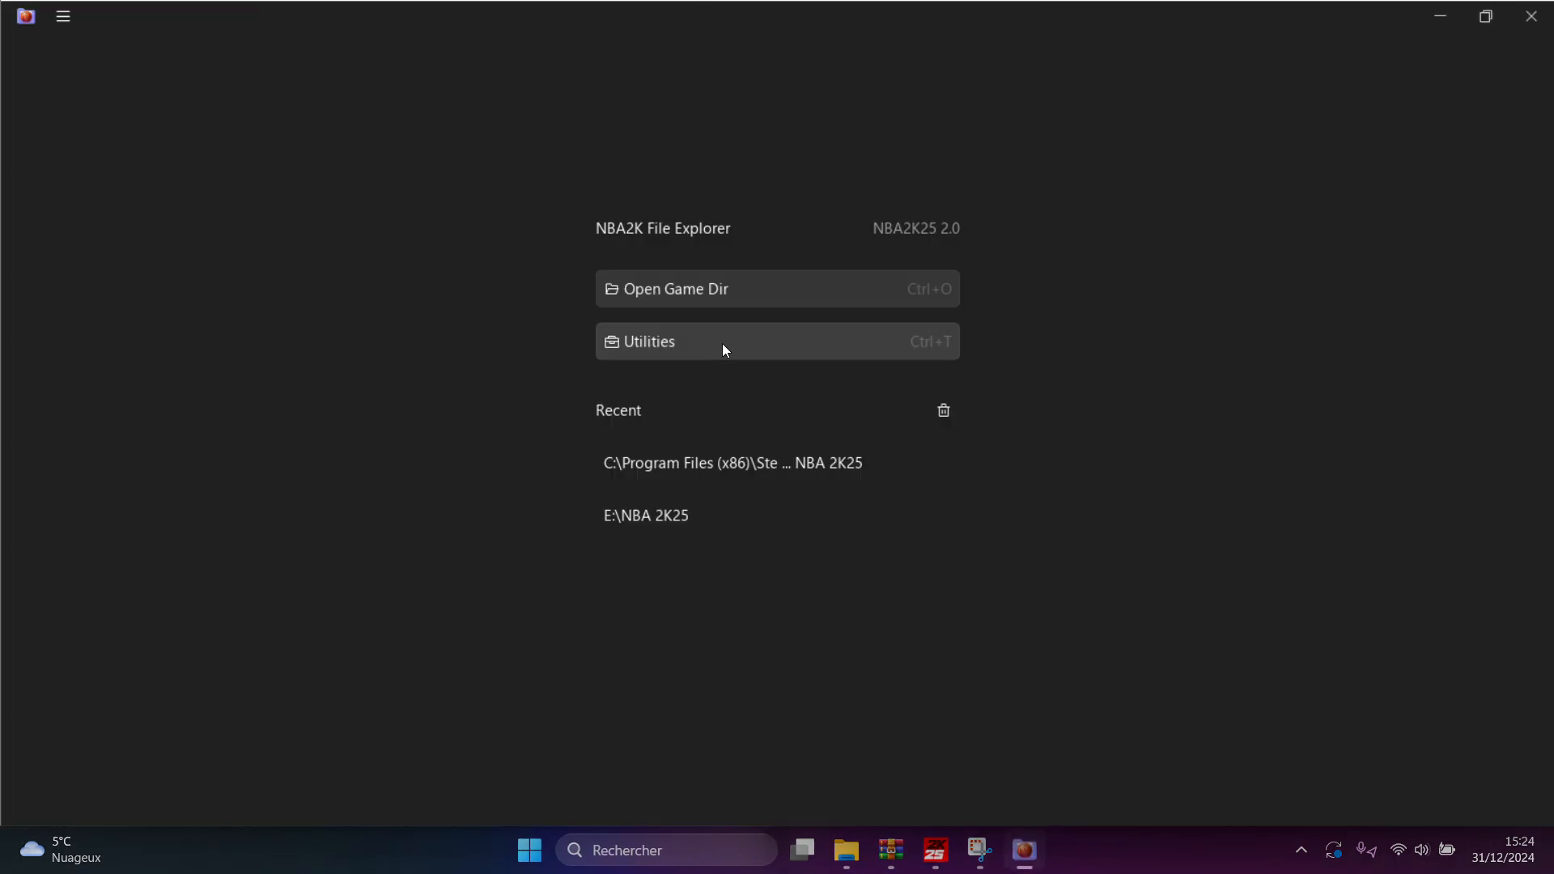
pyautogui.click(687, 291)
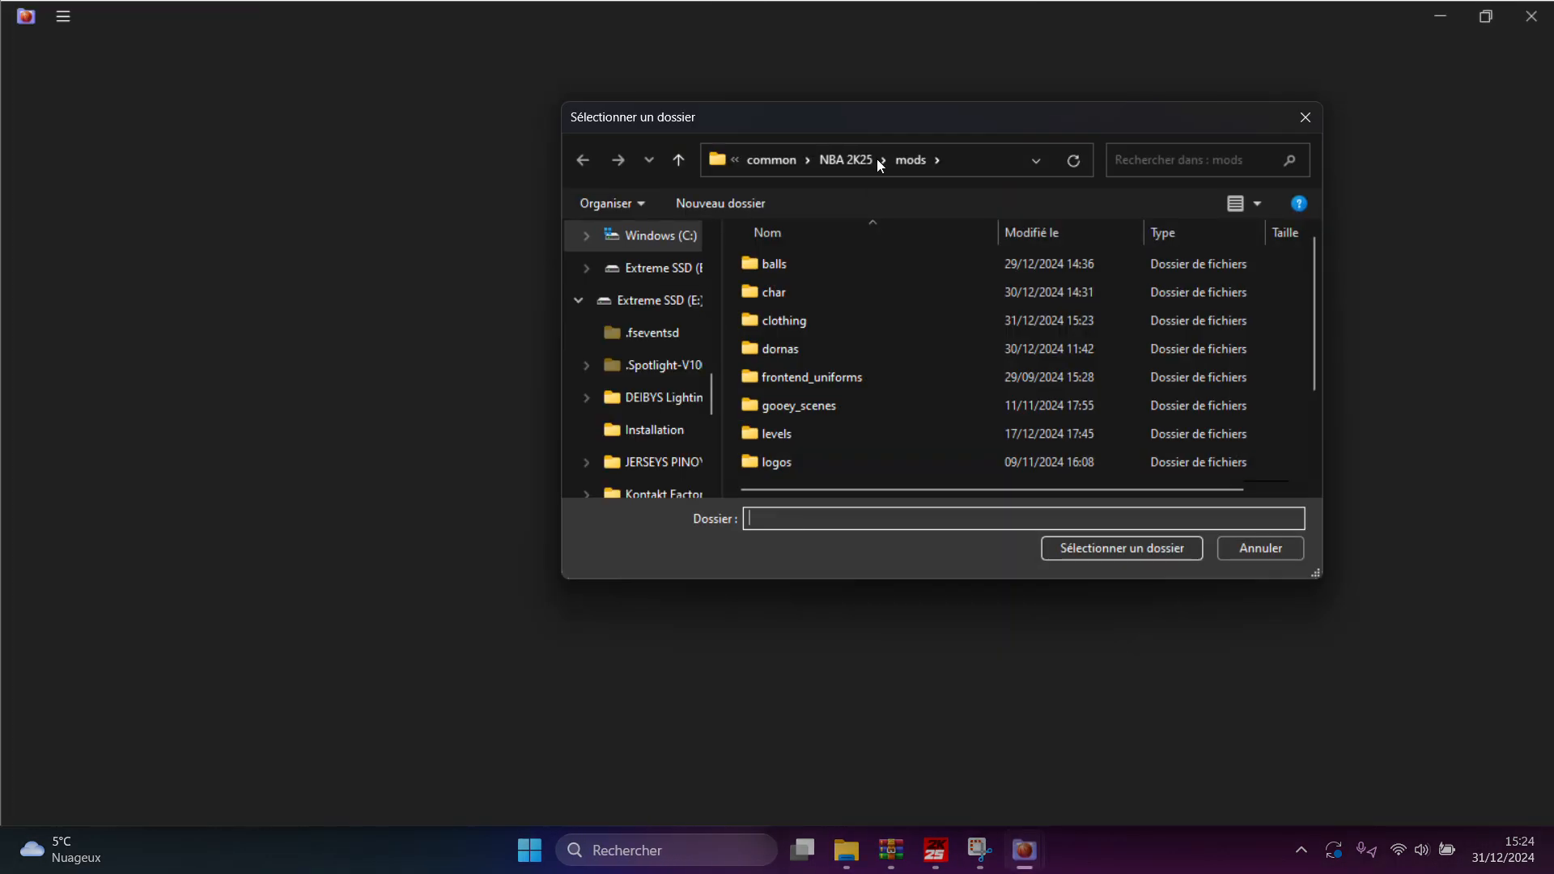
pyautogui.click(857, 162)
pyautogui.click(1140, 554)
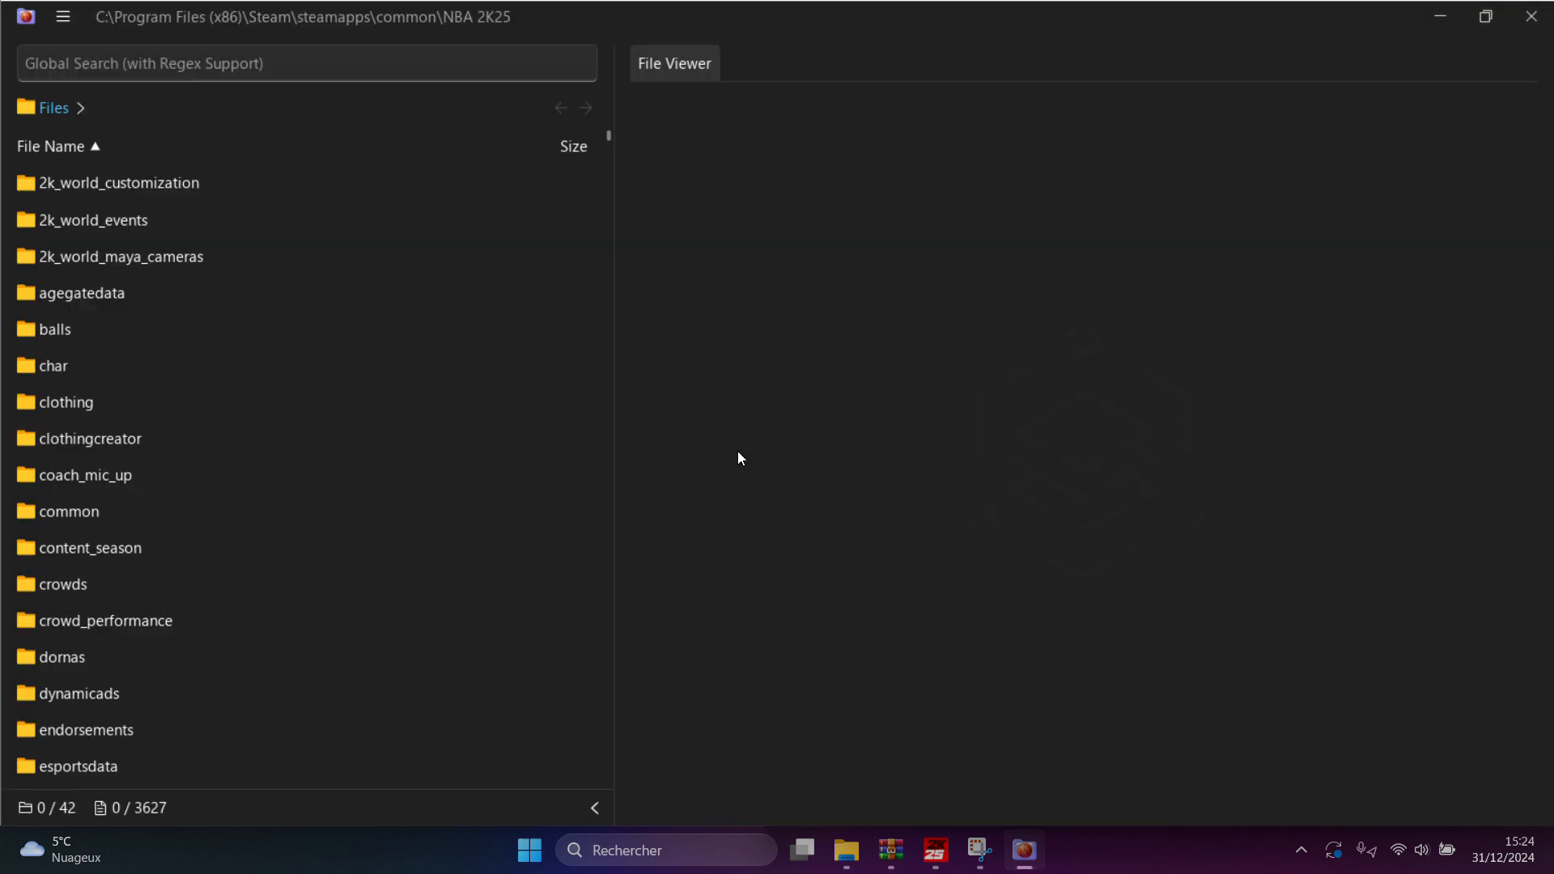
# Search the game's clothing folder for u022 and go to the Raptors' current secondary files
pyautogui.doubleClick(59, 404)
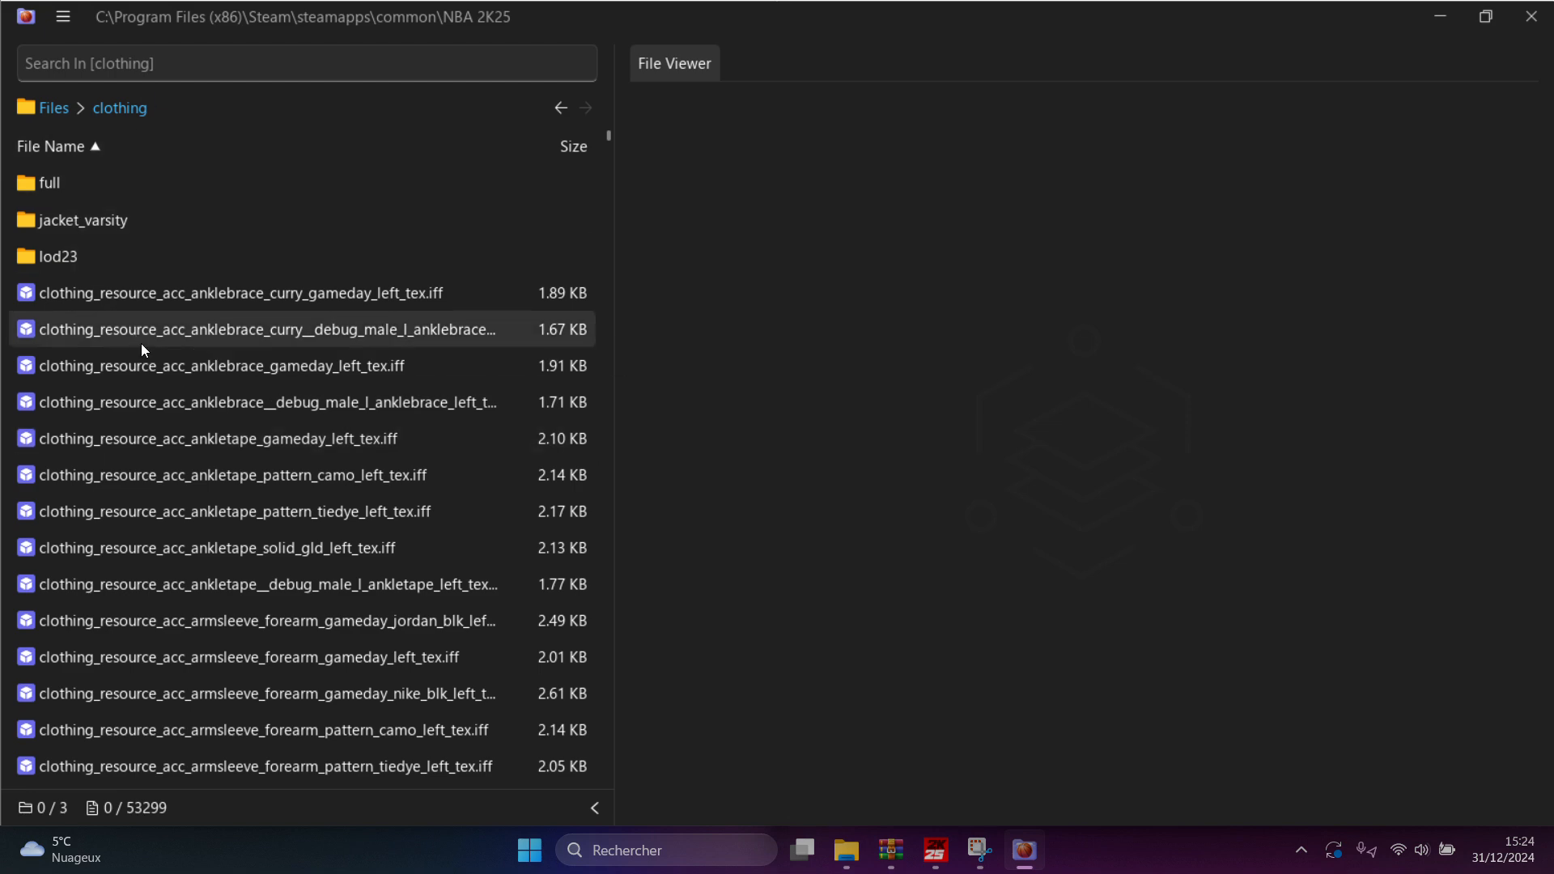
pyautogui.scroll(-5, 143, 343)
pyautogui.scroll(-5, 146, 345)
pyautogui.scroll(10, 152, 350)
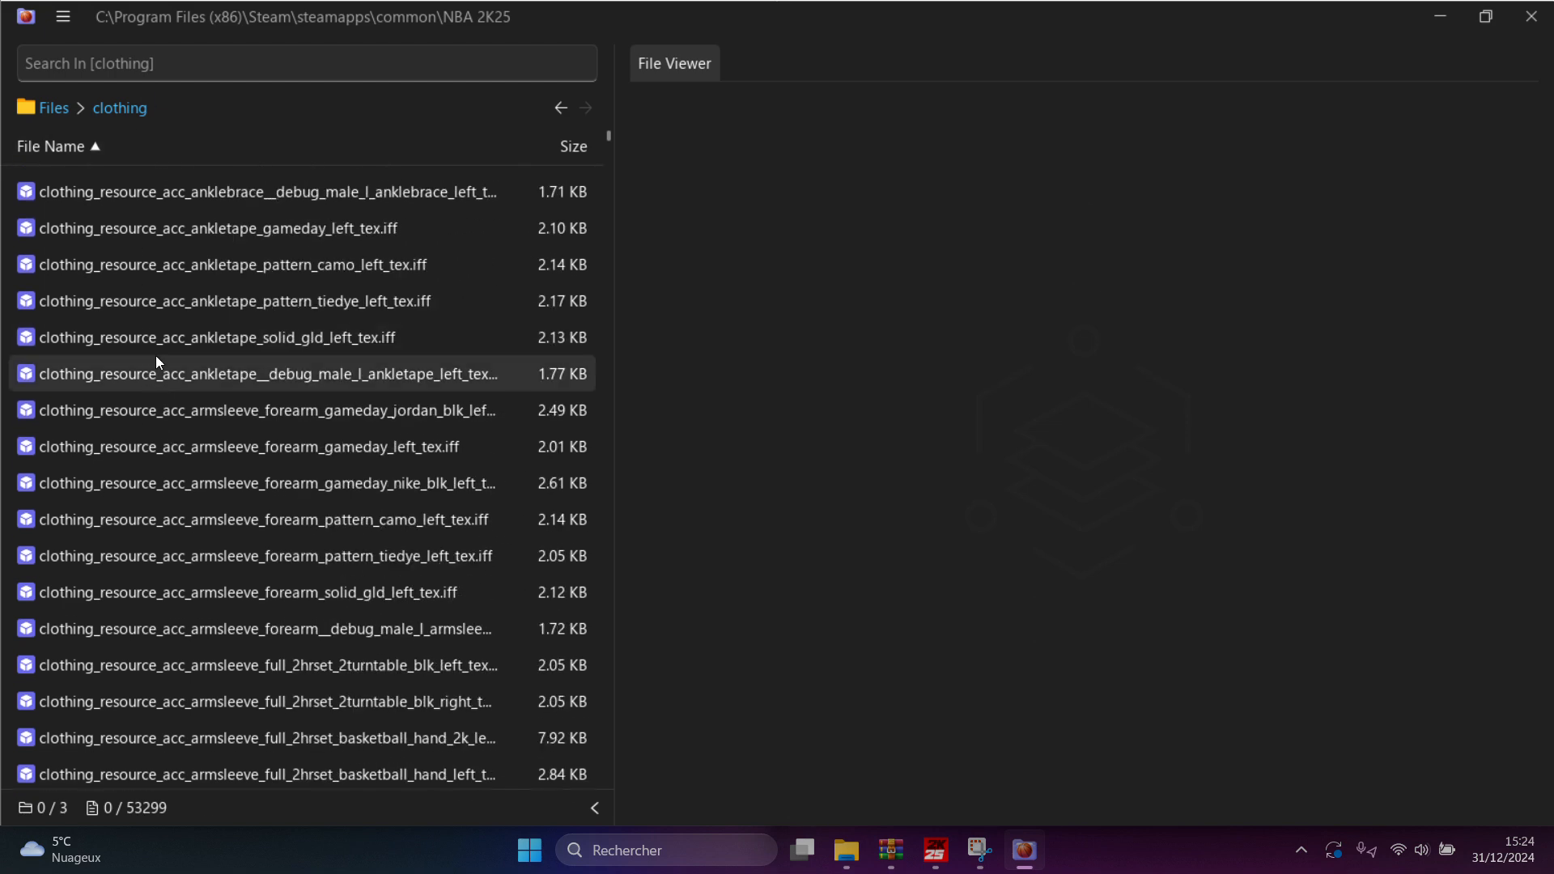
pyautogui.click(174, 70)
pyautogui.write('u')
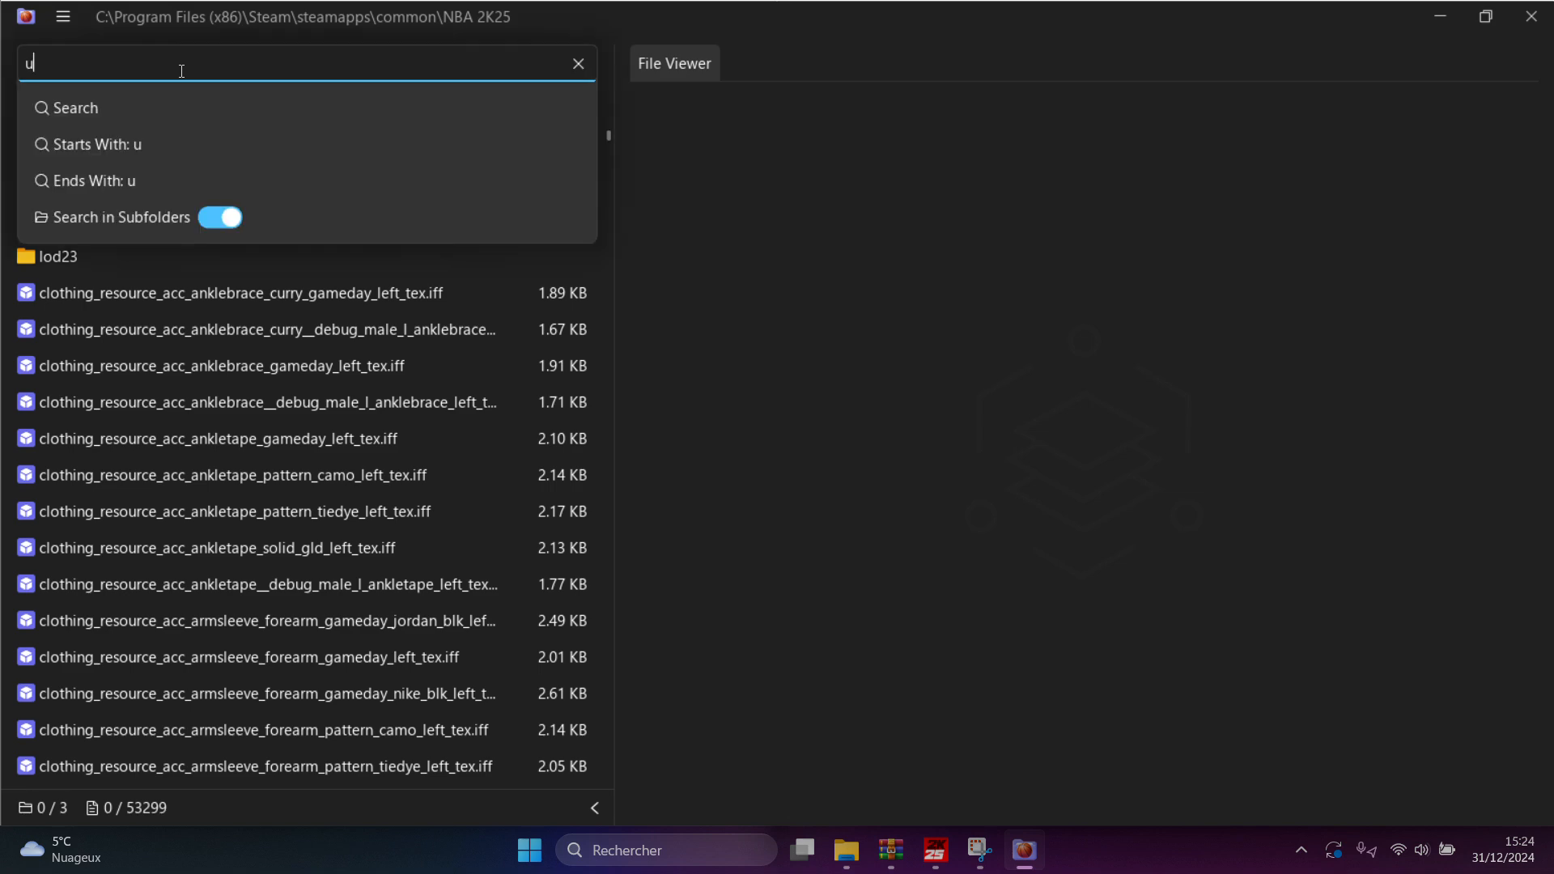
pyautogui.write('022')
pyautogui.press('Return')
pyautogui.scroll(-10, 206, 493)
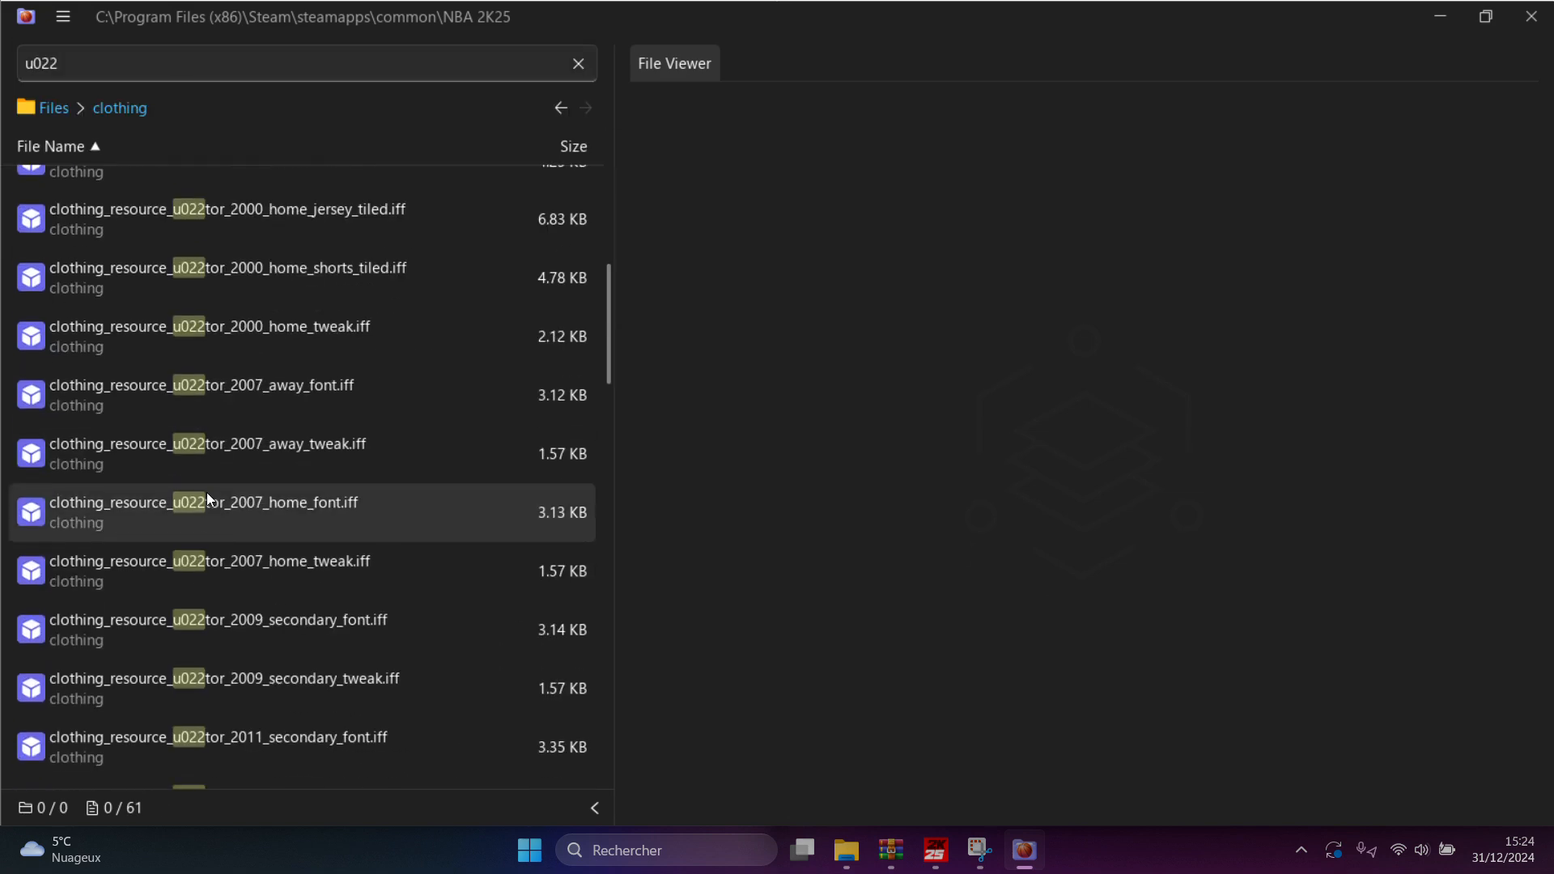
pyautogui.scroll(-8, 270, 500)
pyautogui.scroll(-6, 285, 493)
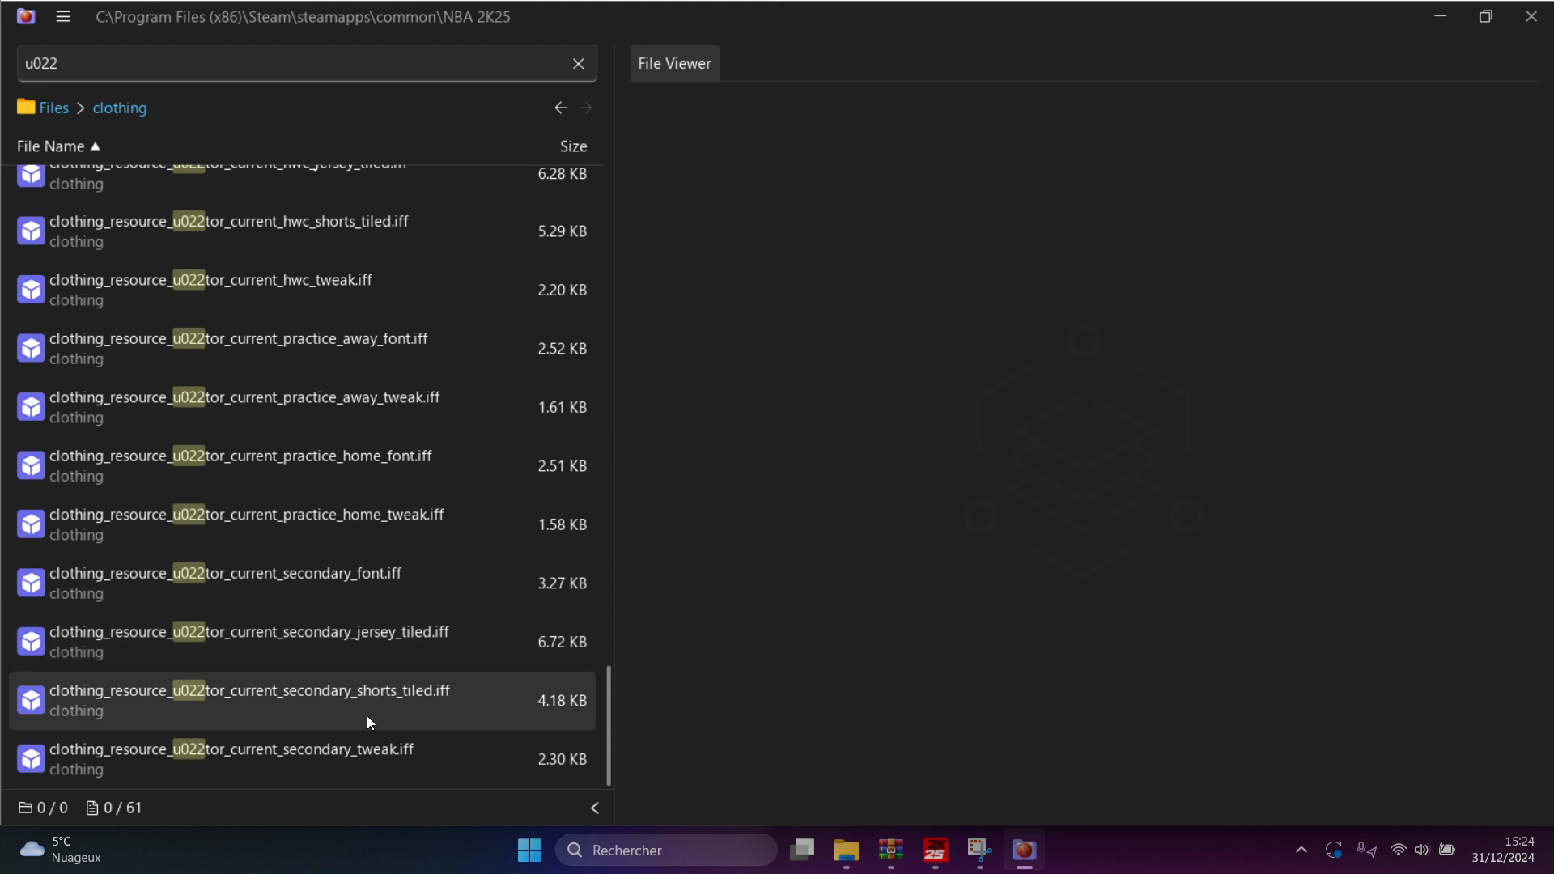
# Export clothing_resource_u022tor_current_secondary_tweak.iff to the NBA 2K25 mods folder and return to the file folders
pyautogui.click(356, 748)
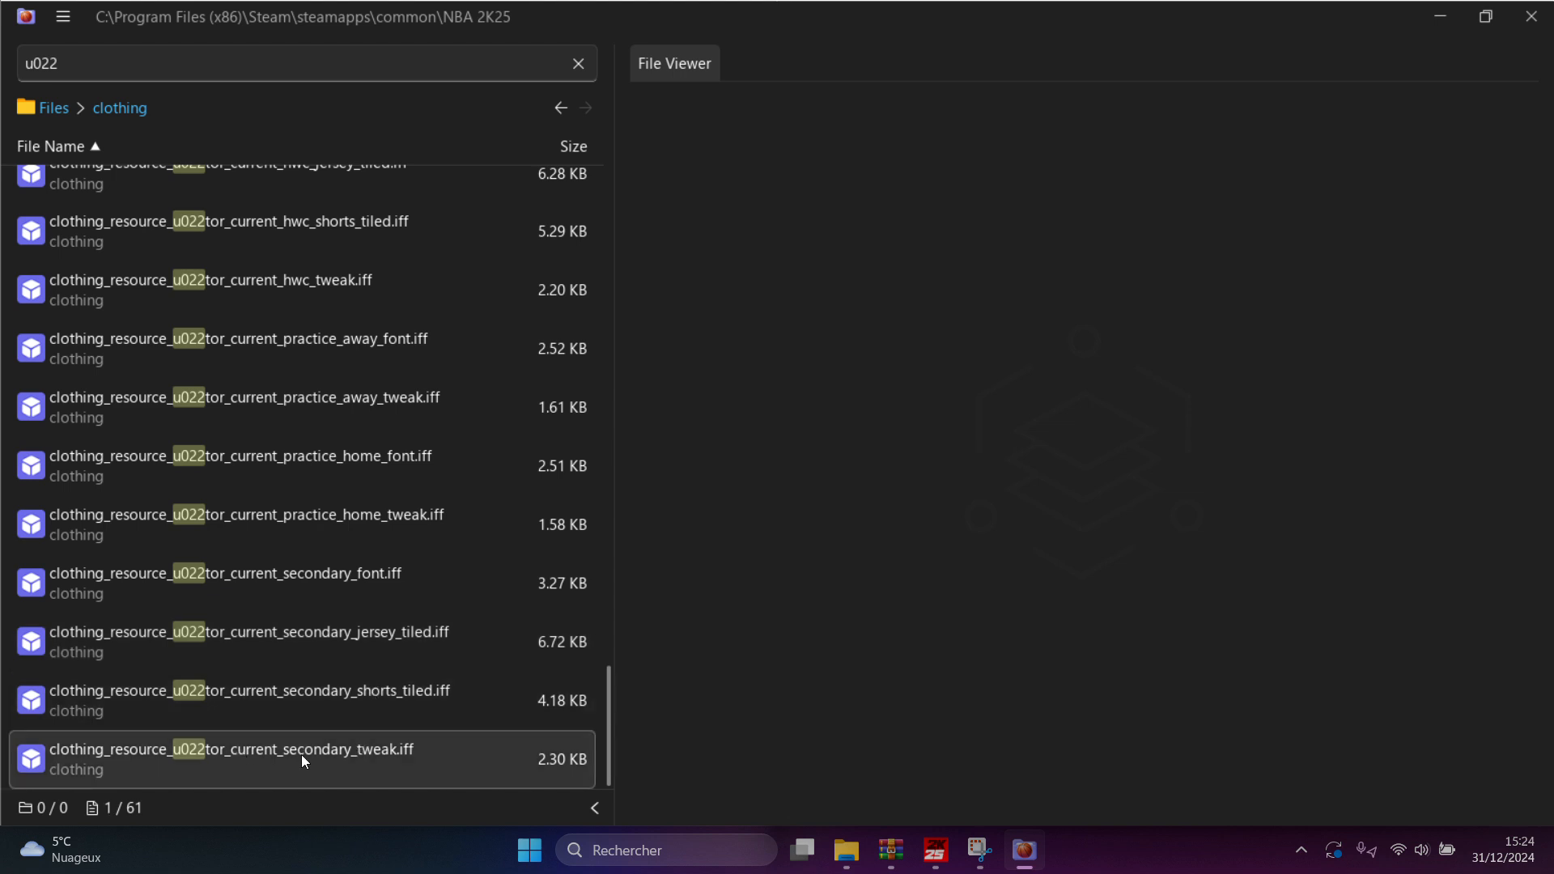
pyautogui.rightClick(309, 759)
pyautogui.click(388, 798)
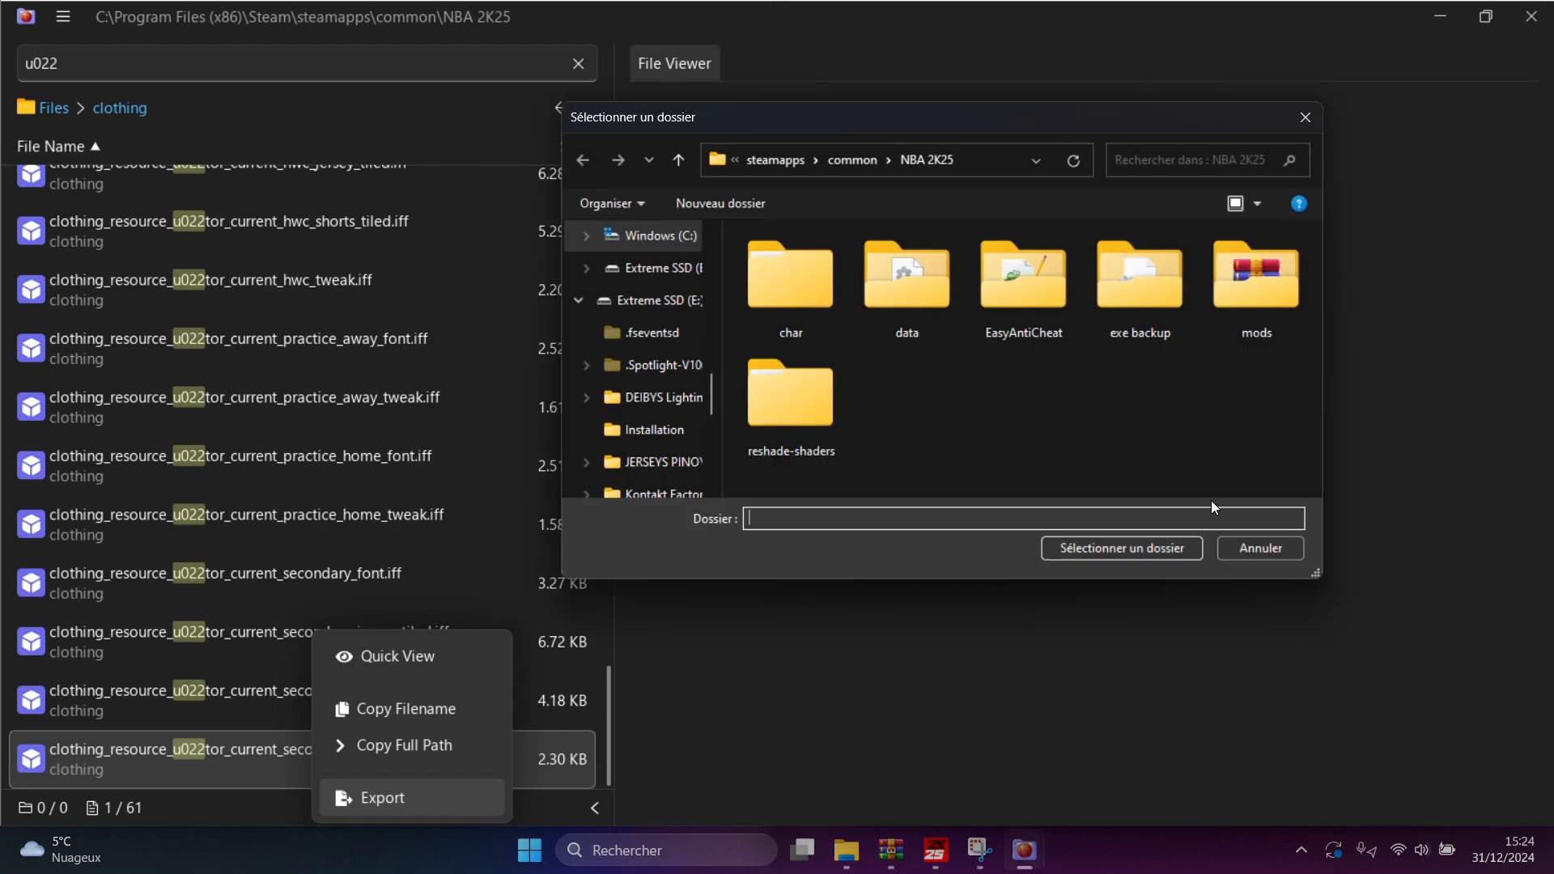
pyautogui.doubleClick(1249, 334)
pyautogui.click(1116, 549)
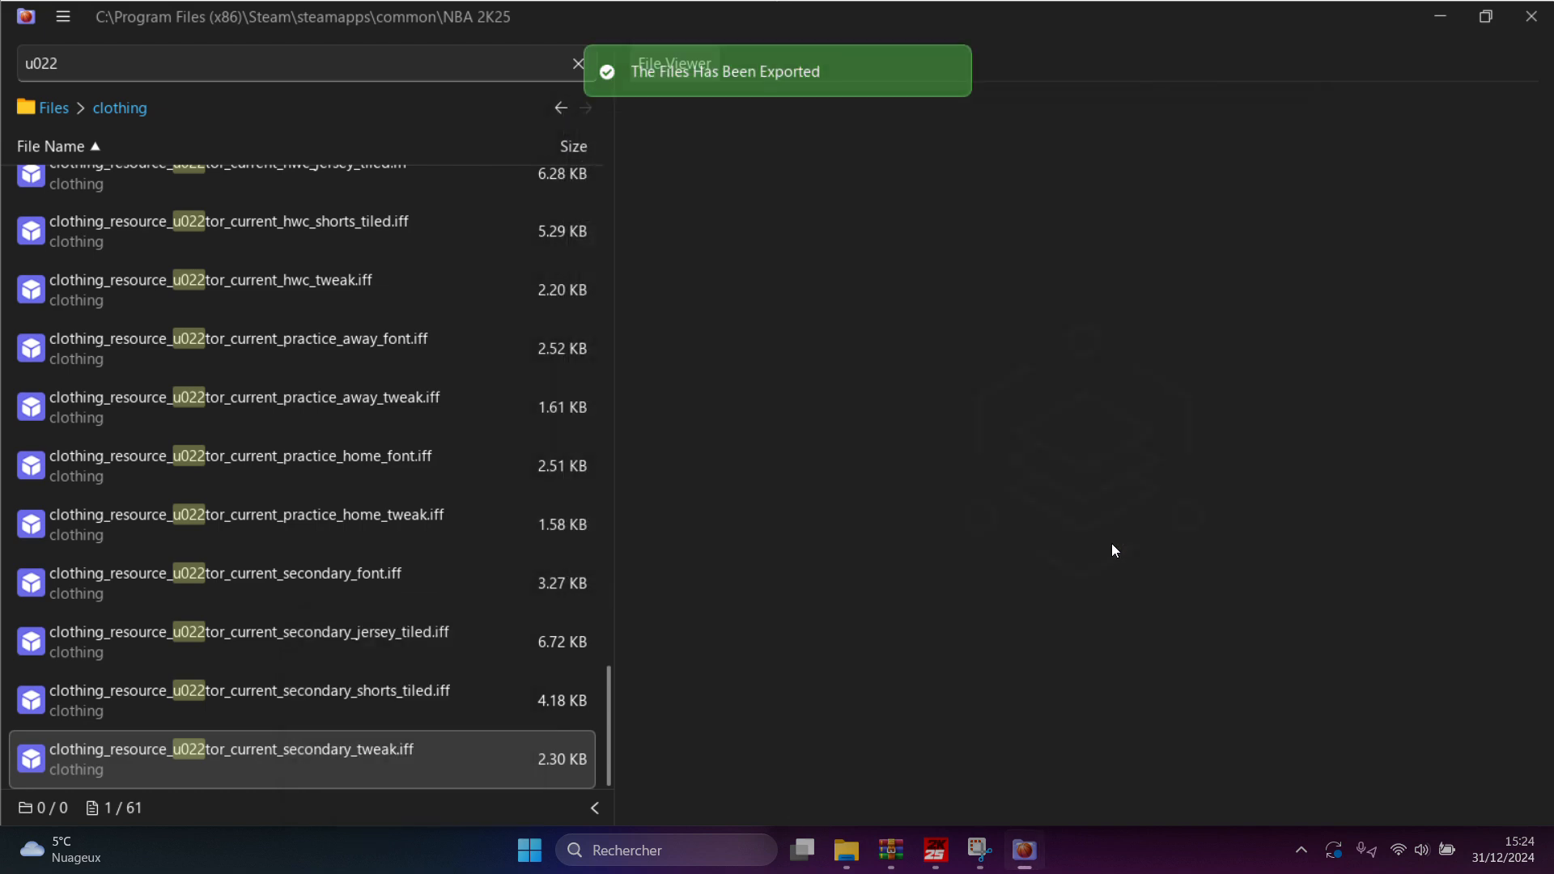
pyautogui.click(1446, 22)
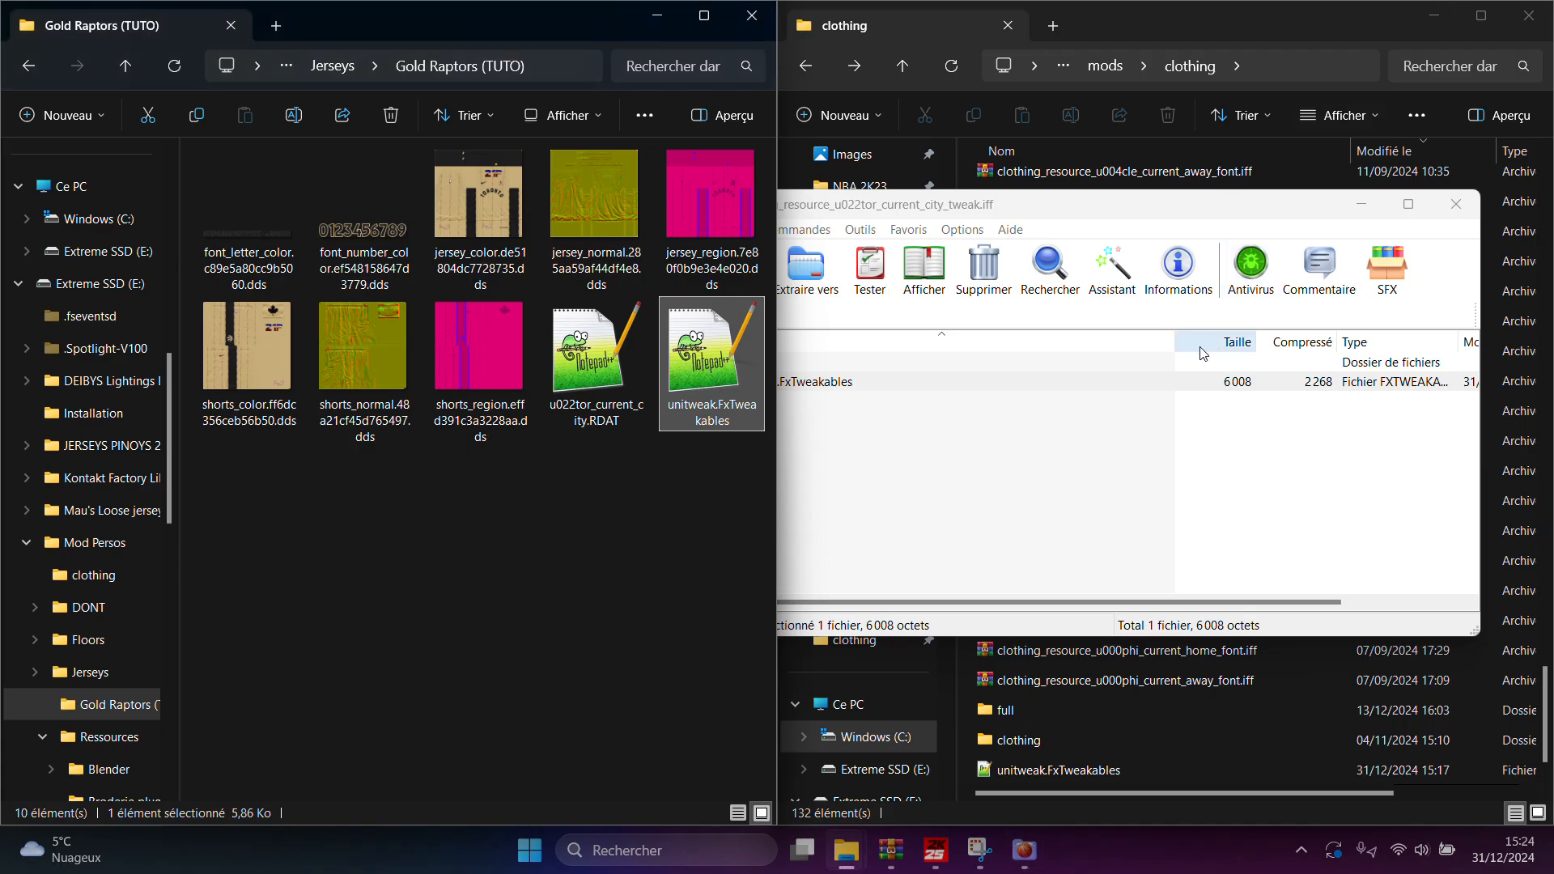
# Refresh the mods clothing folder and open clothing_resource_u022tor_current_secondary_tweak.iff to examine its contents, leaving the archive unchanged
pyautogui.click(1249, 18)
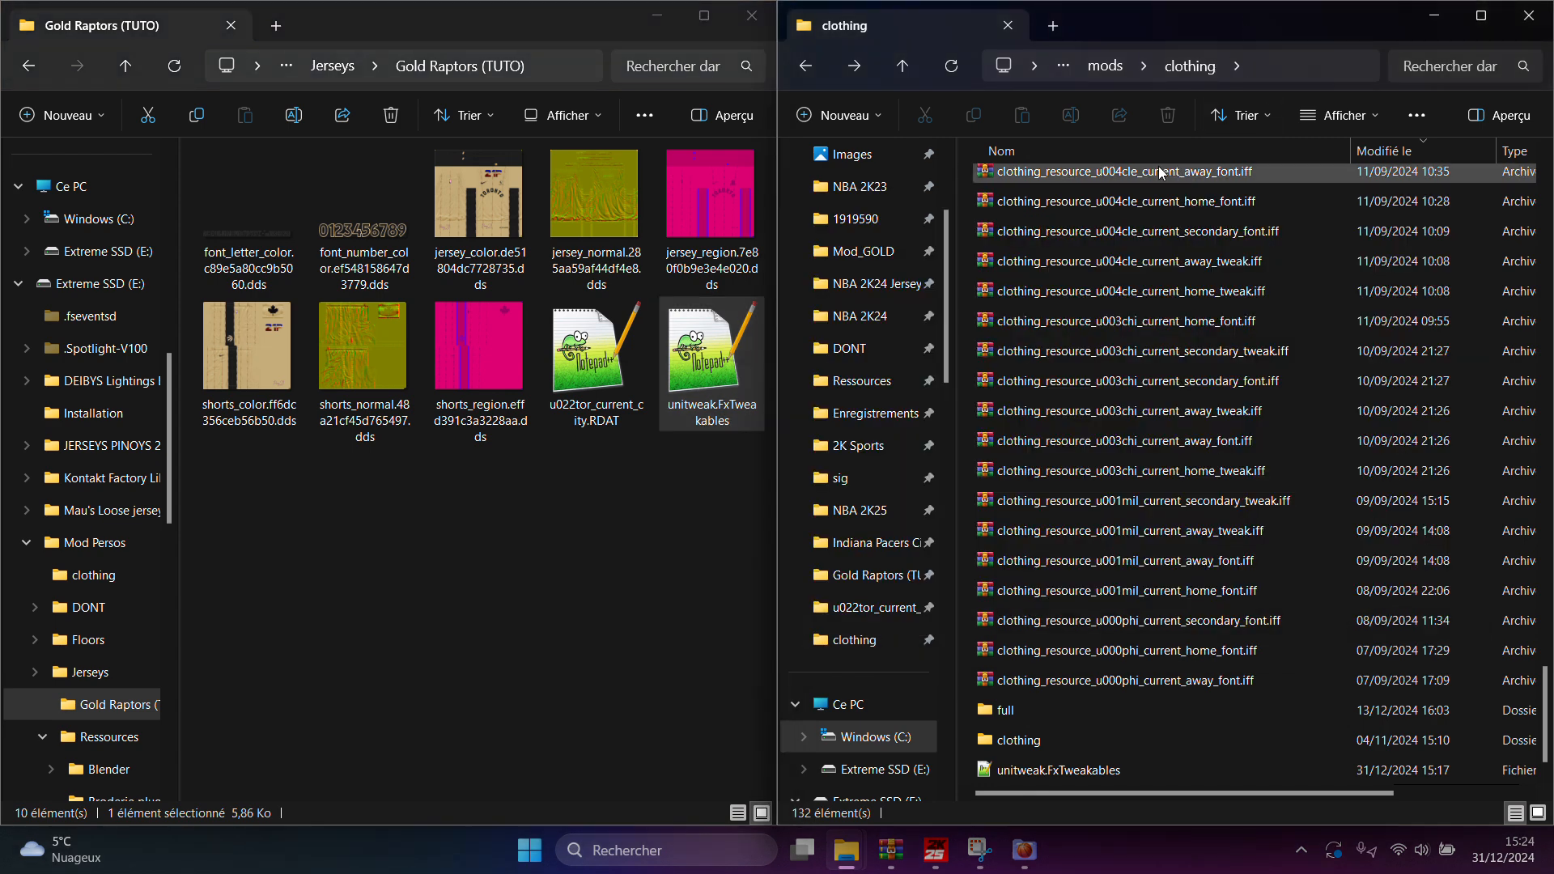
pyautogui.click(954, 70)
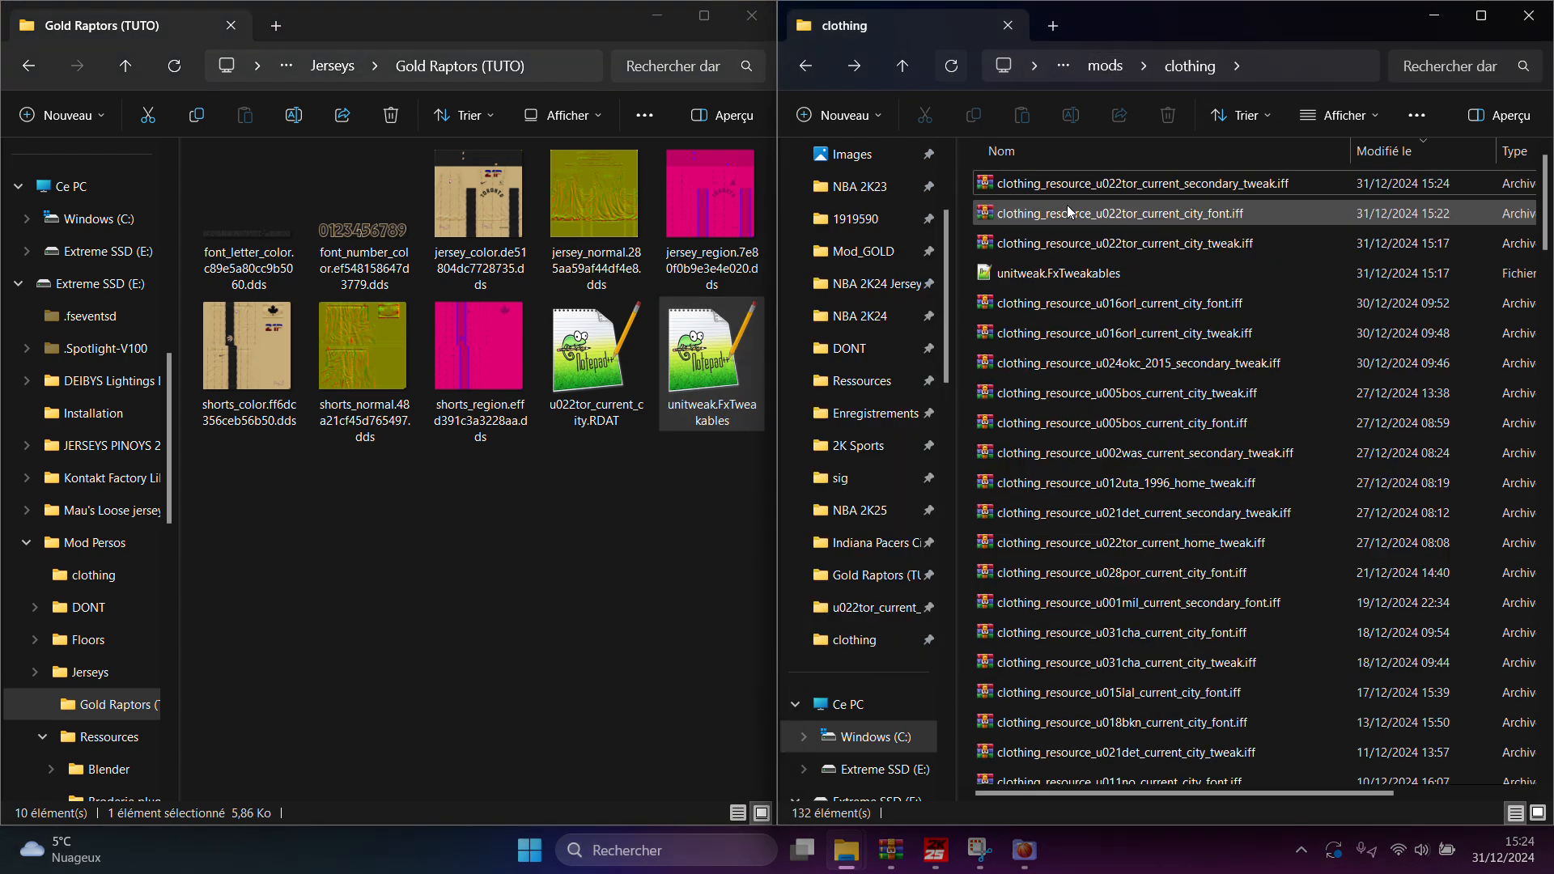
pyautogui.doubleClick(1201, 183)
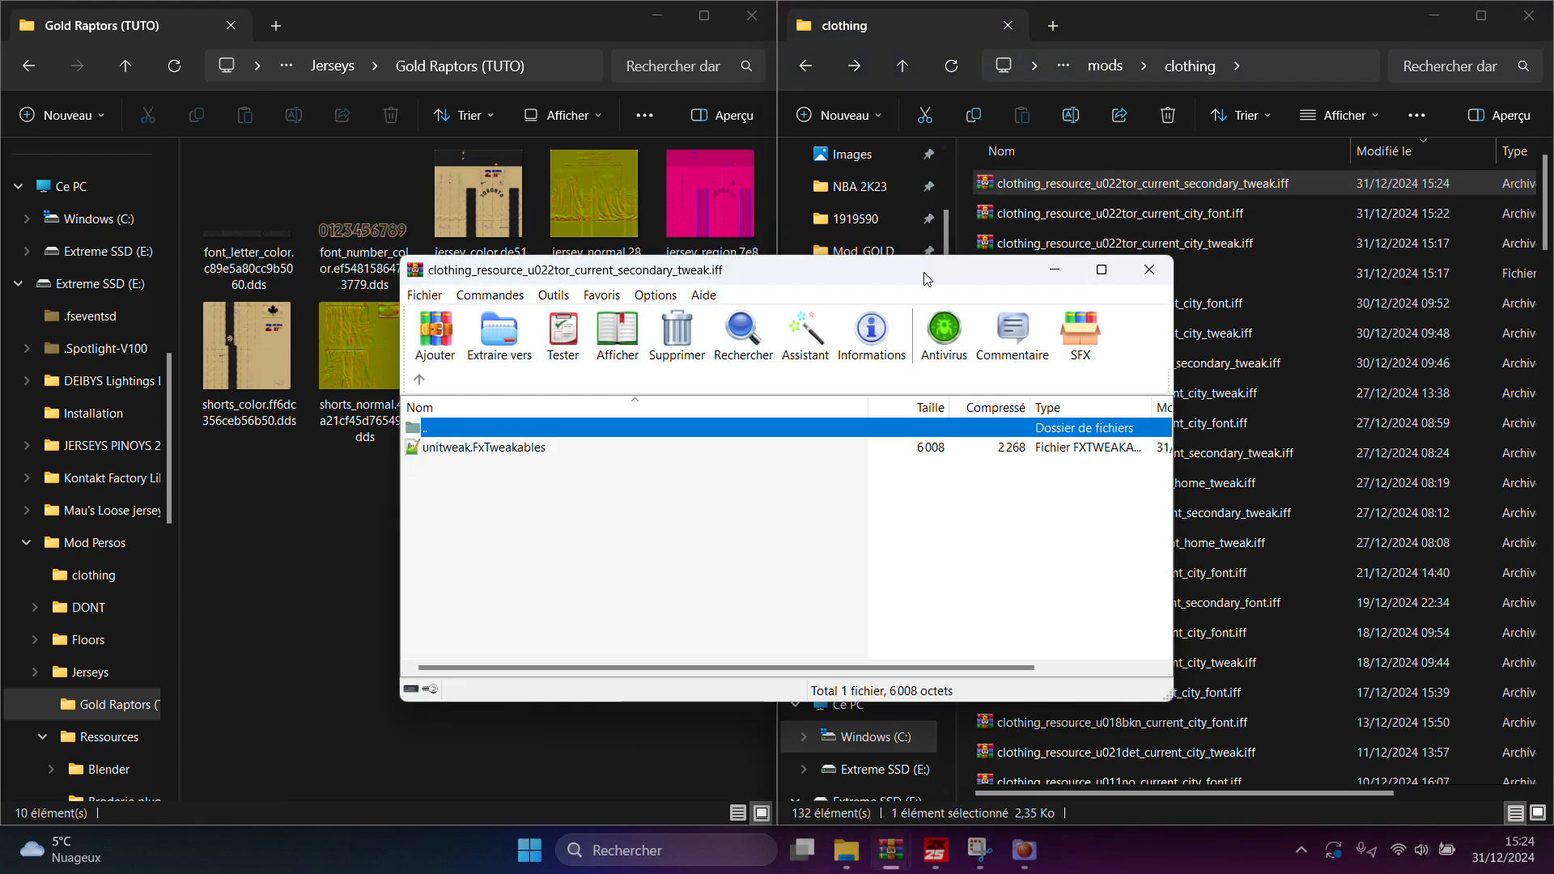
pyautogui.moveTo(931, 281); pyautogui.dragTo(1310, 310)
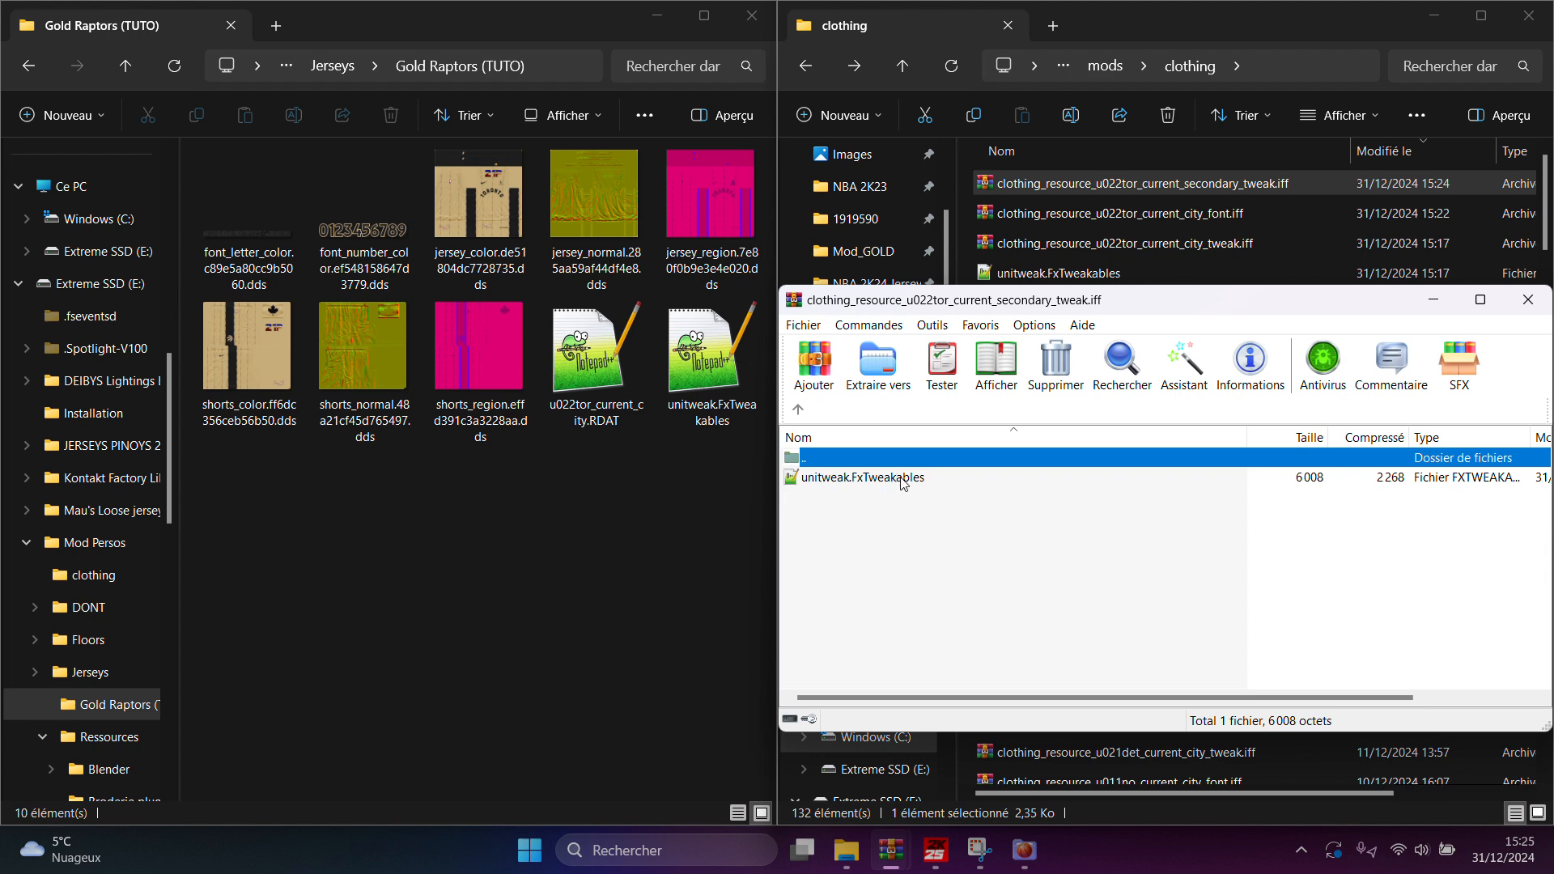
pyautogui.moveTo(1209, 312); pyautogui.dragTo(797, 245)
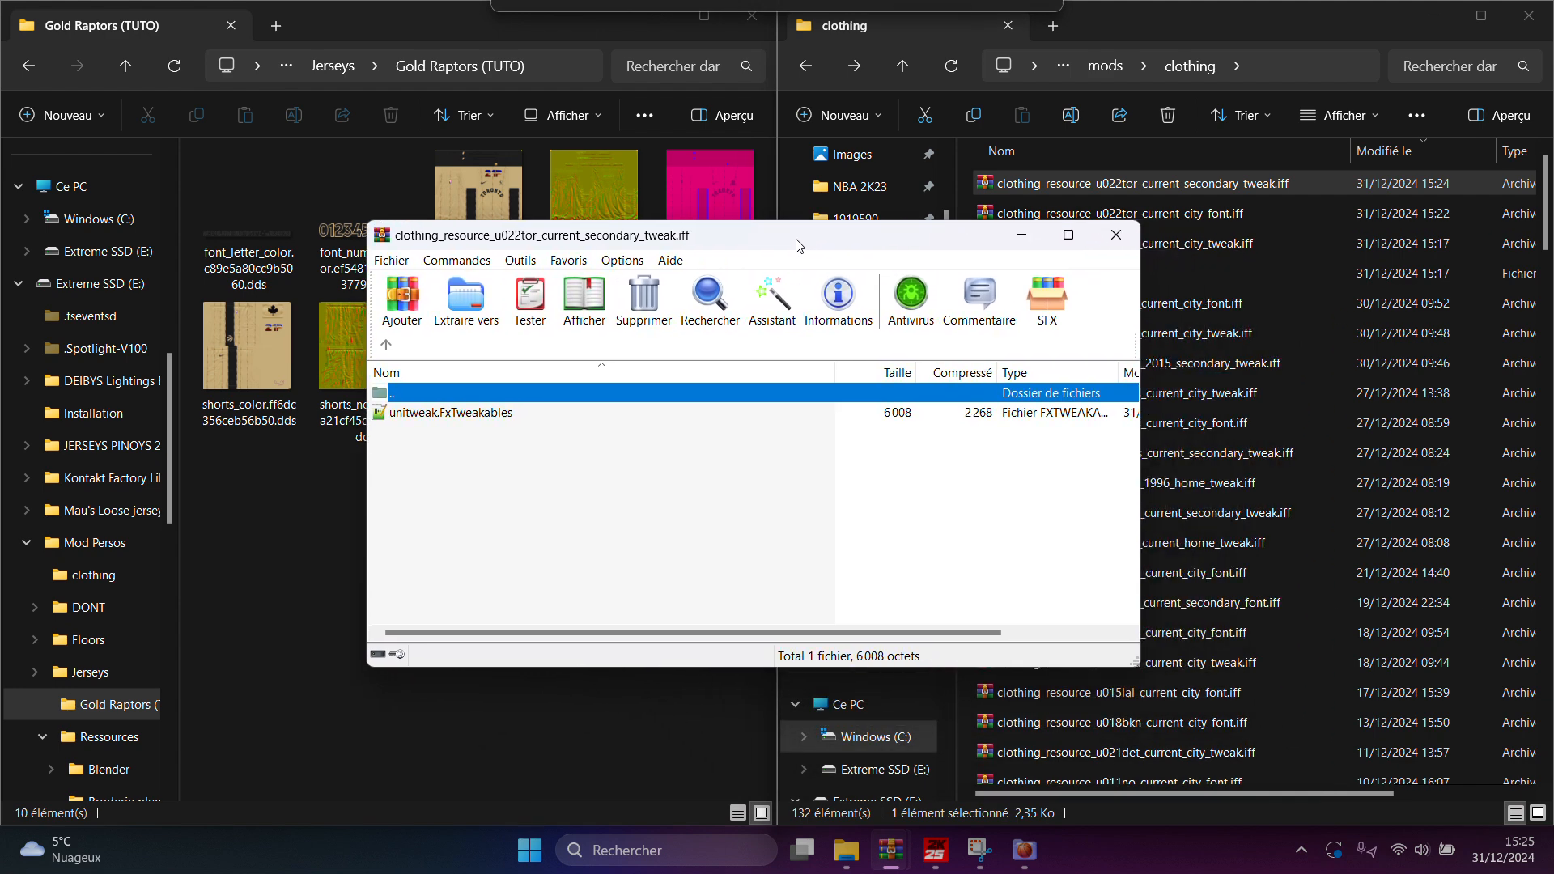
pyautogui.click(1114, 237)
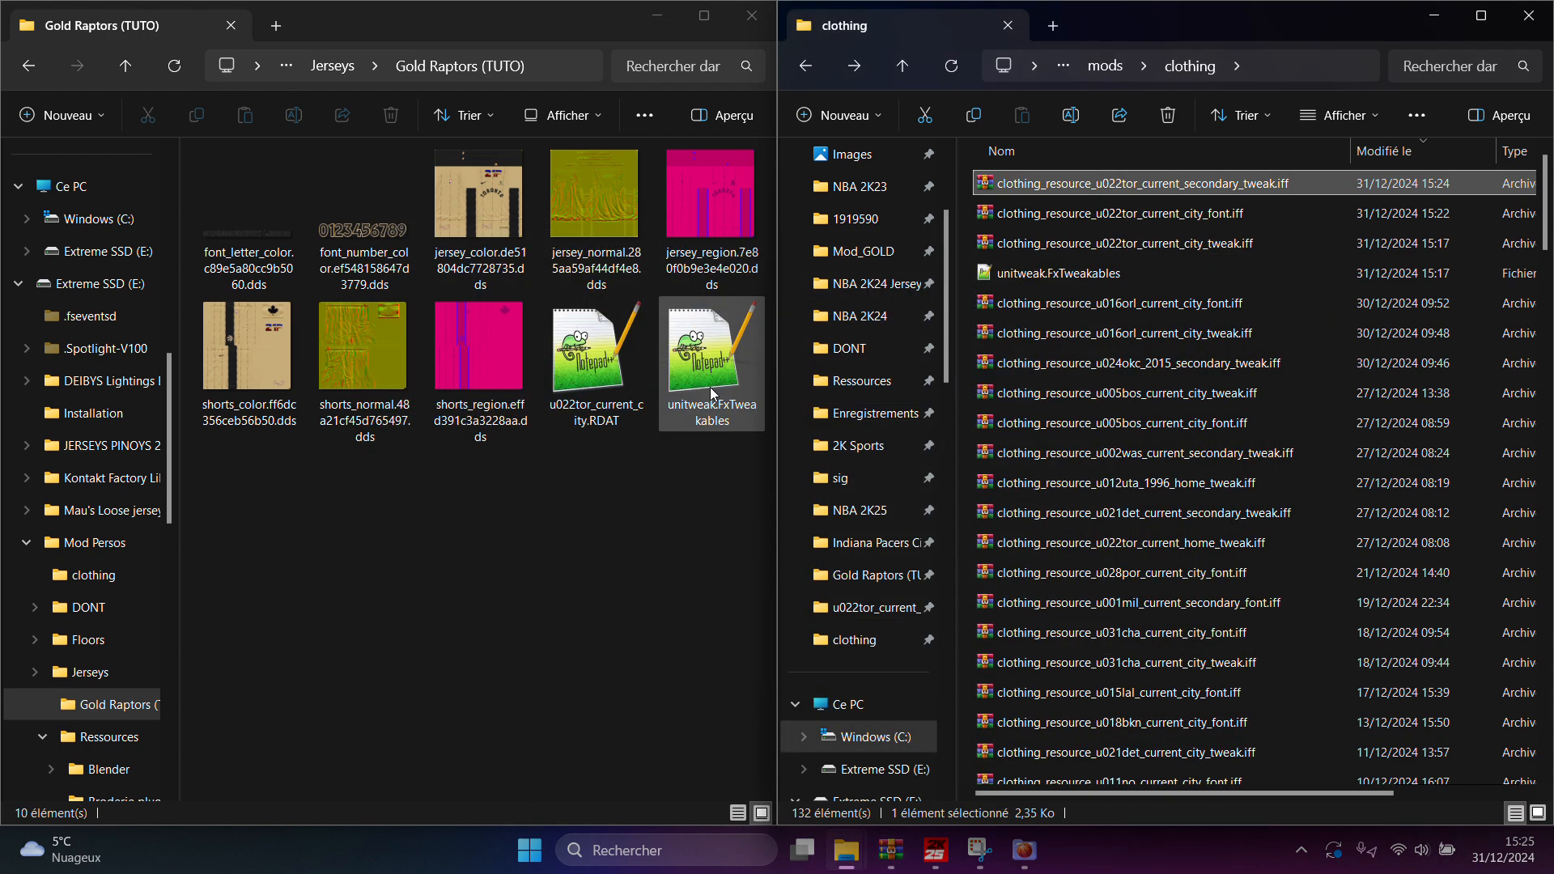
# In NBA2K File Explorer, export clothing_resource_u022tor_current_city_tweak.iff to the NBA 2K25 mods folder, replacing the existing file
pyautogui.click(1033, 839)
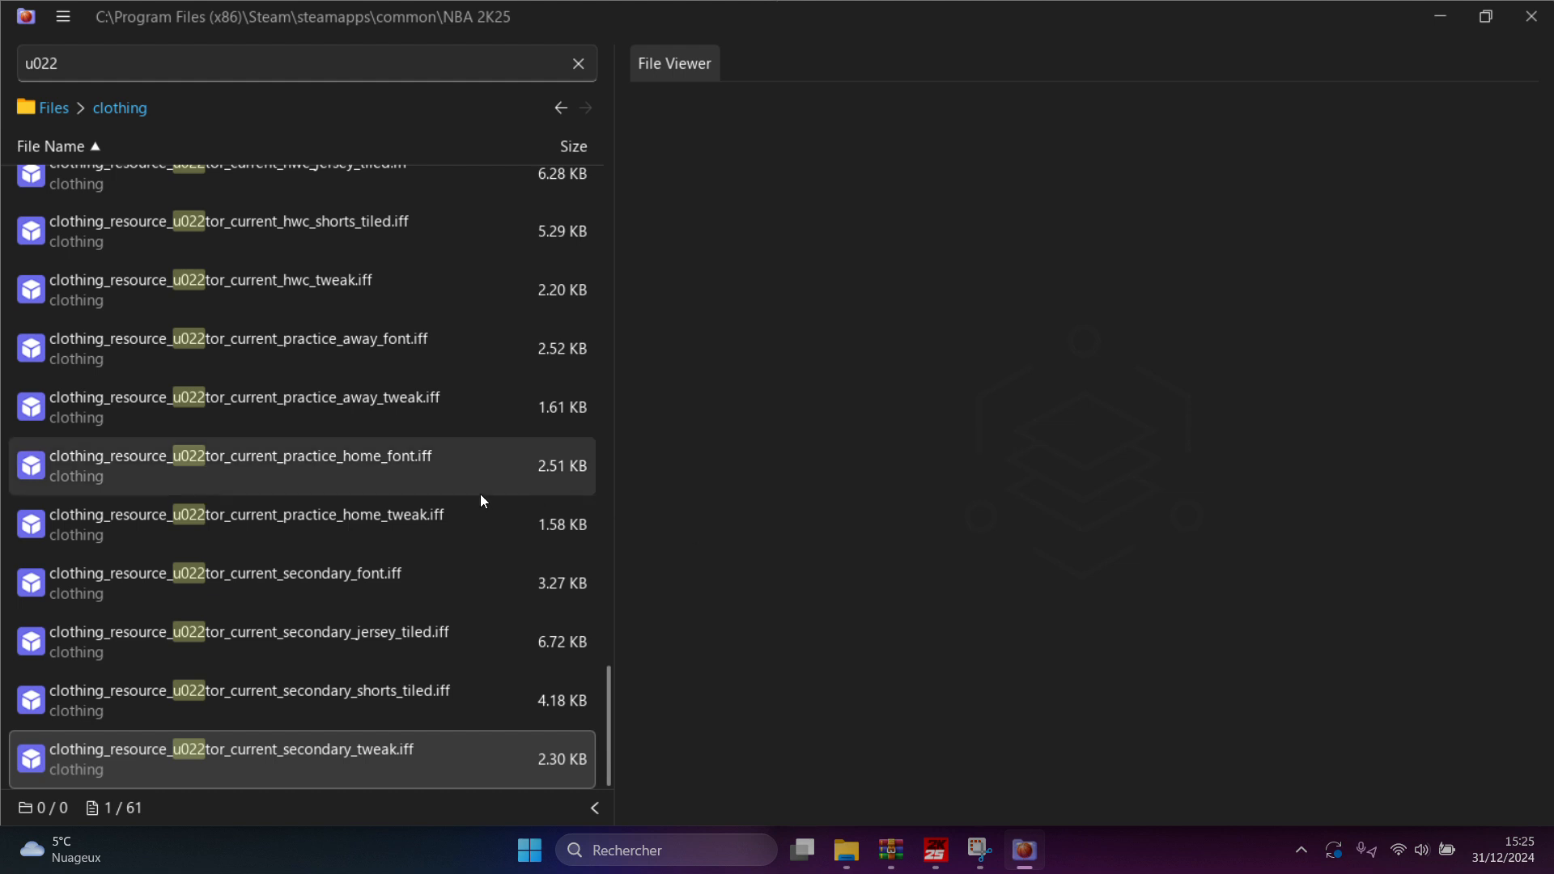
pyautogui.scroll(6, 294, 422)
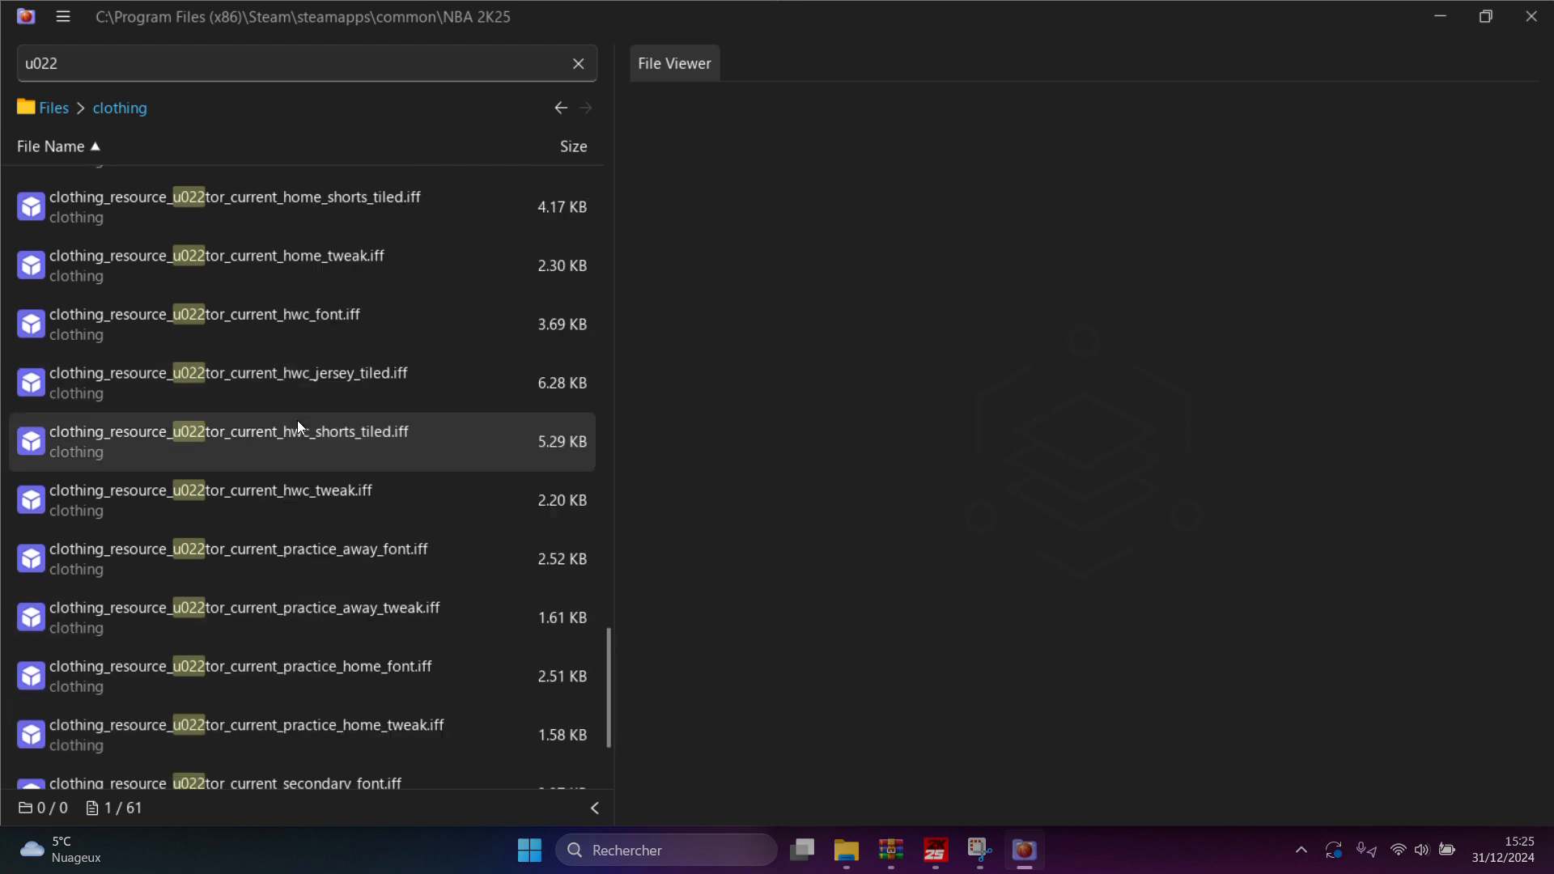
pyautogui.click(307, 344)
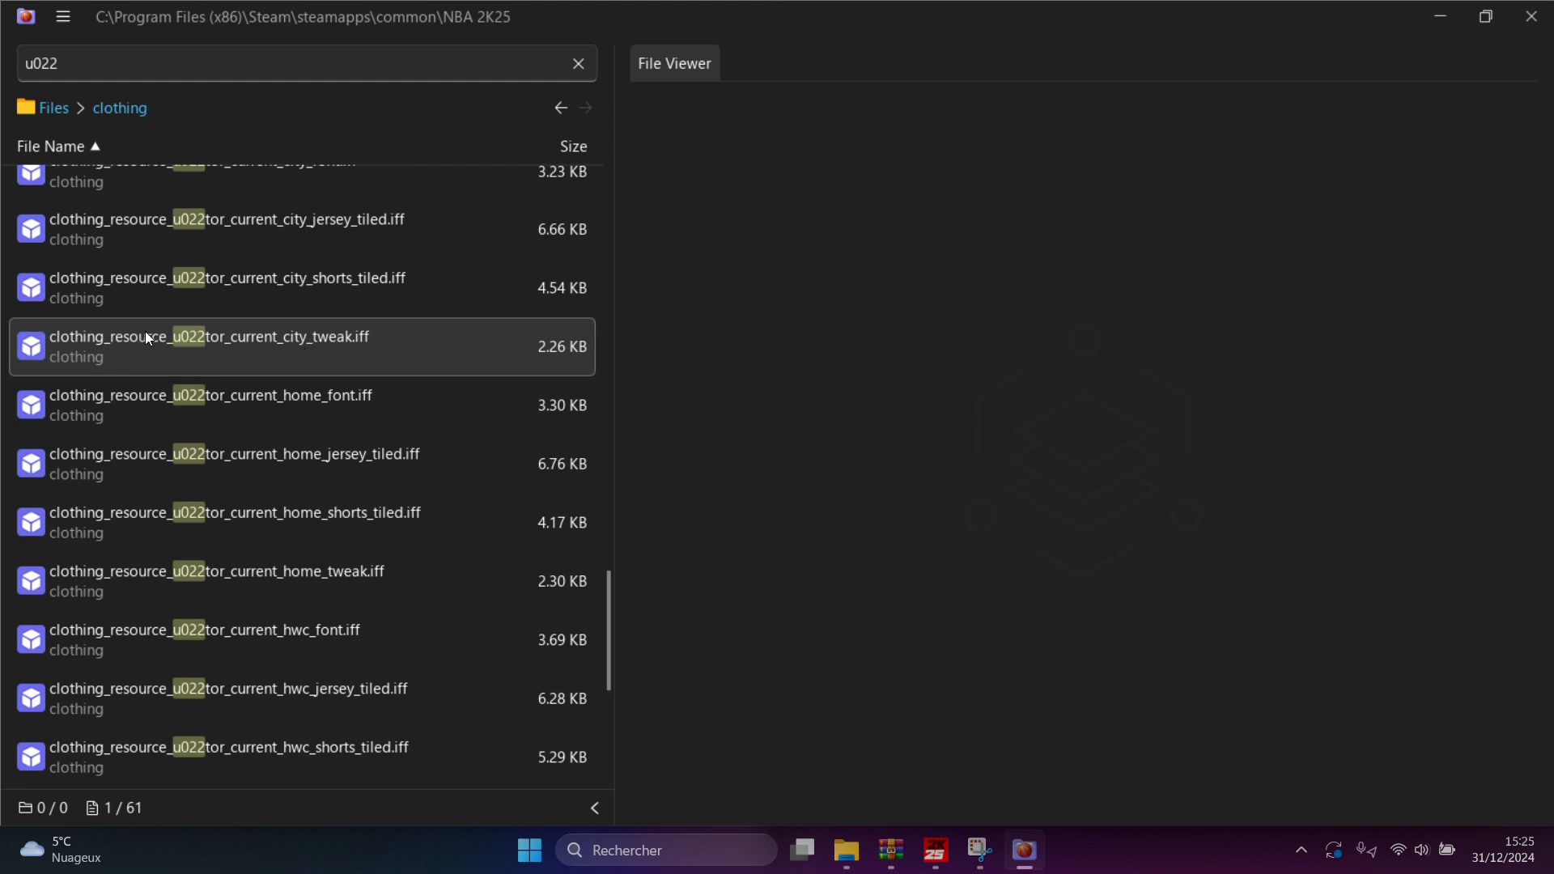
pyautogui.rightClick(327, 345)
pyautogui.click(438, 513)
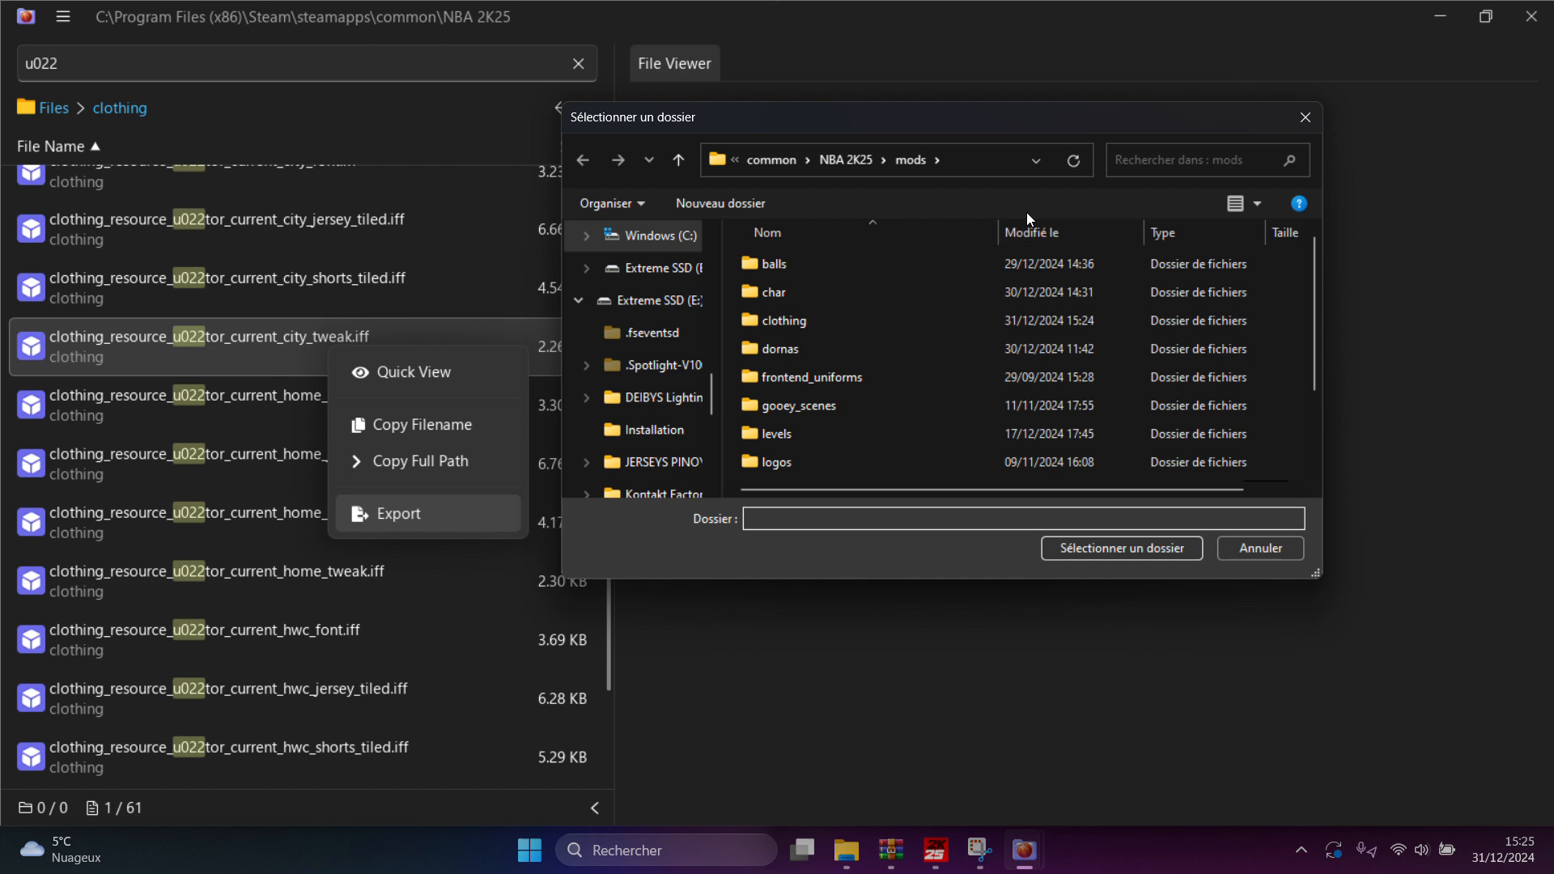
pyautogui.click(1122, 549)
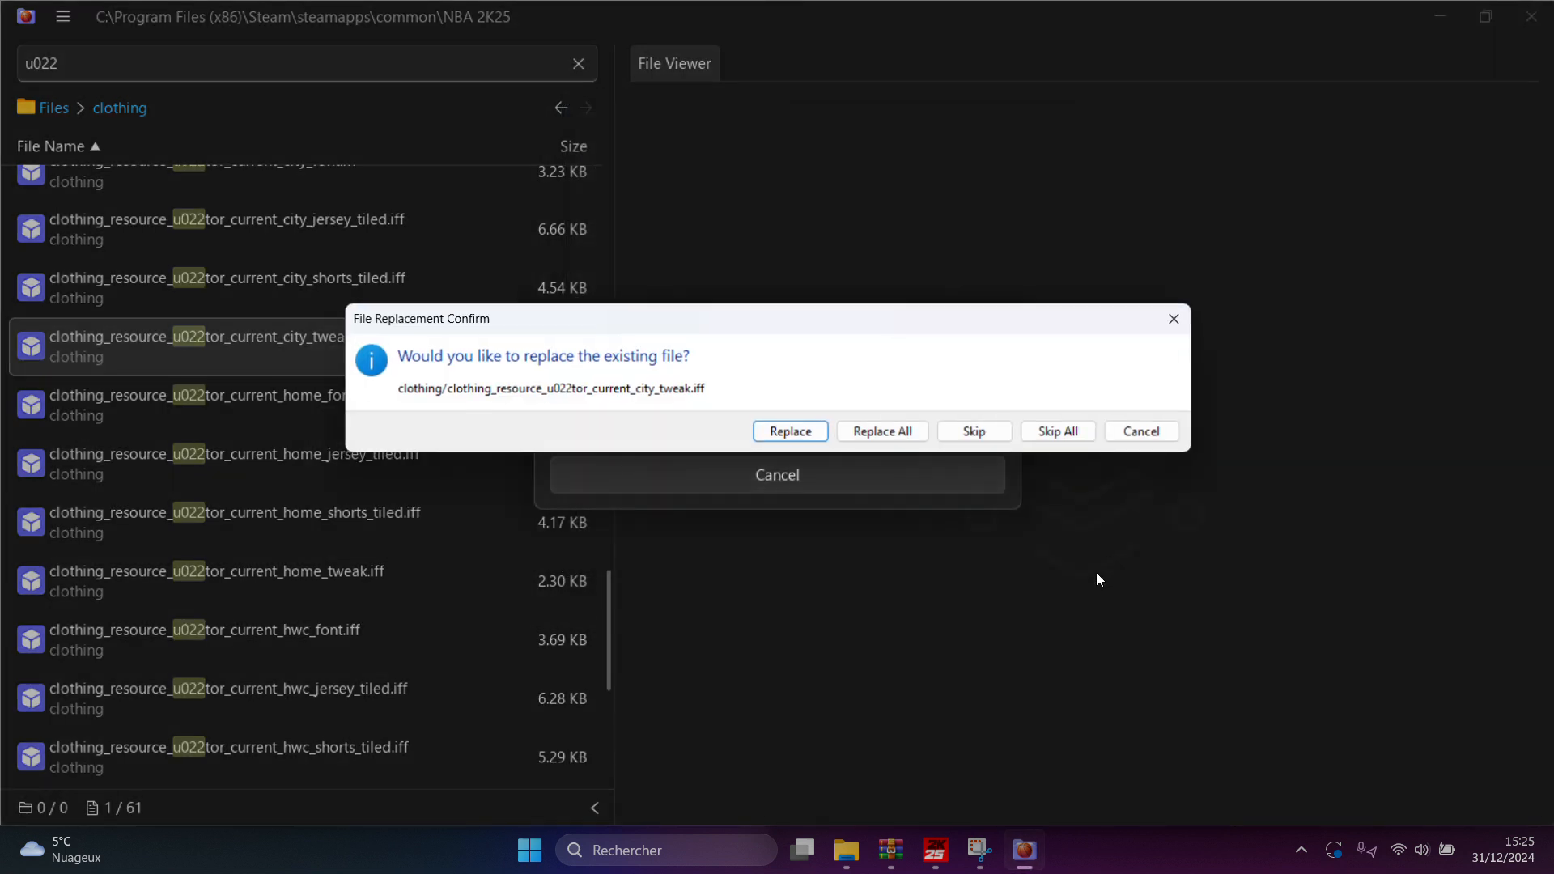
pyautogui.click(879, 434)
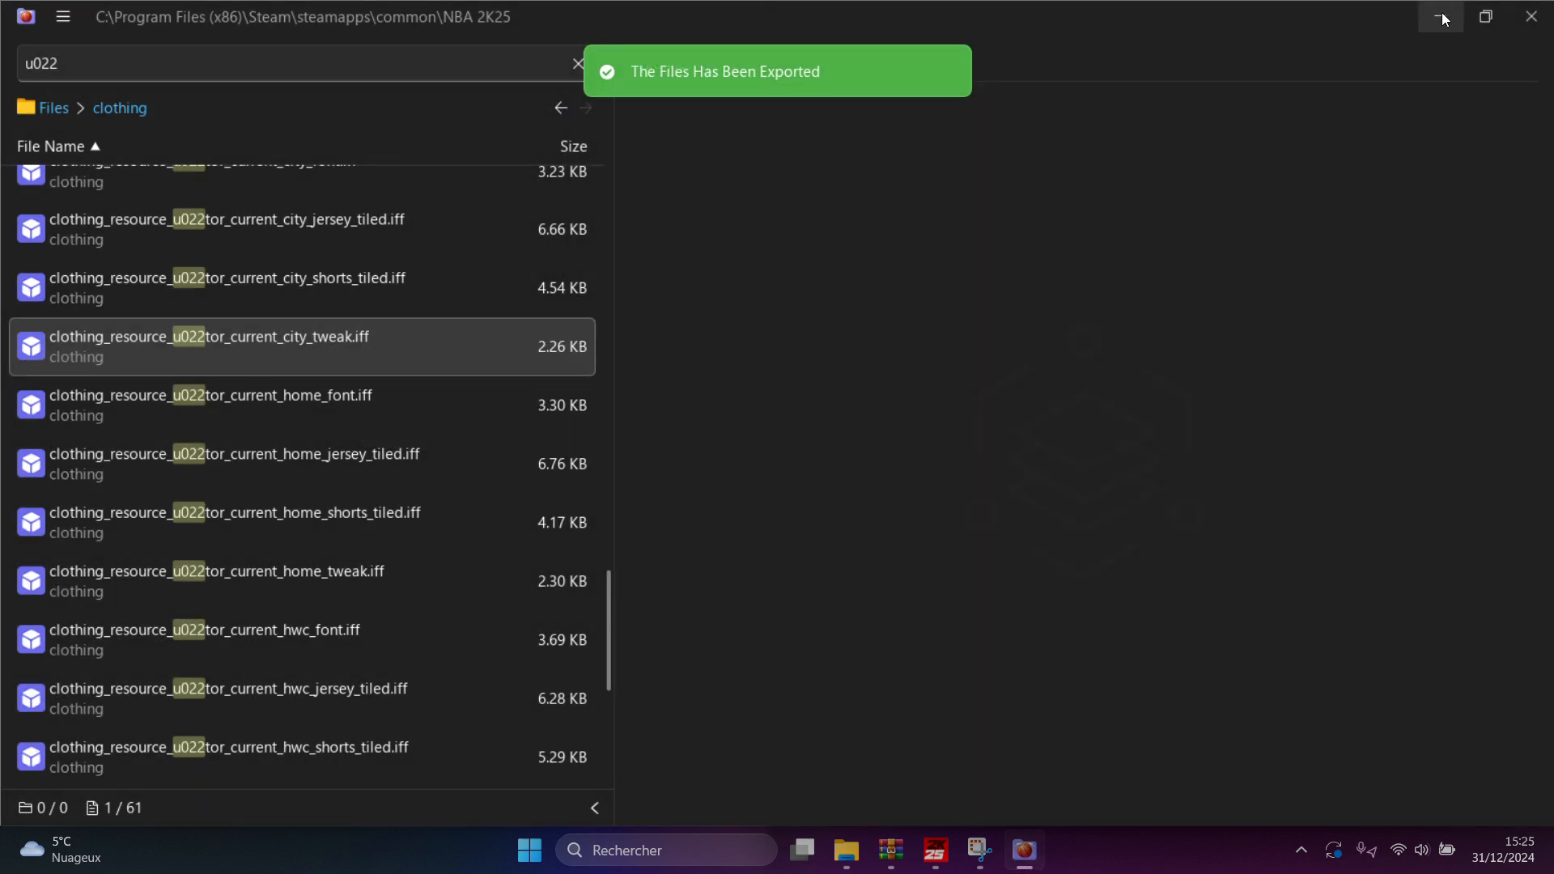
pyautogui.click(1441, 16)
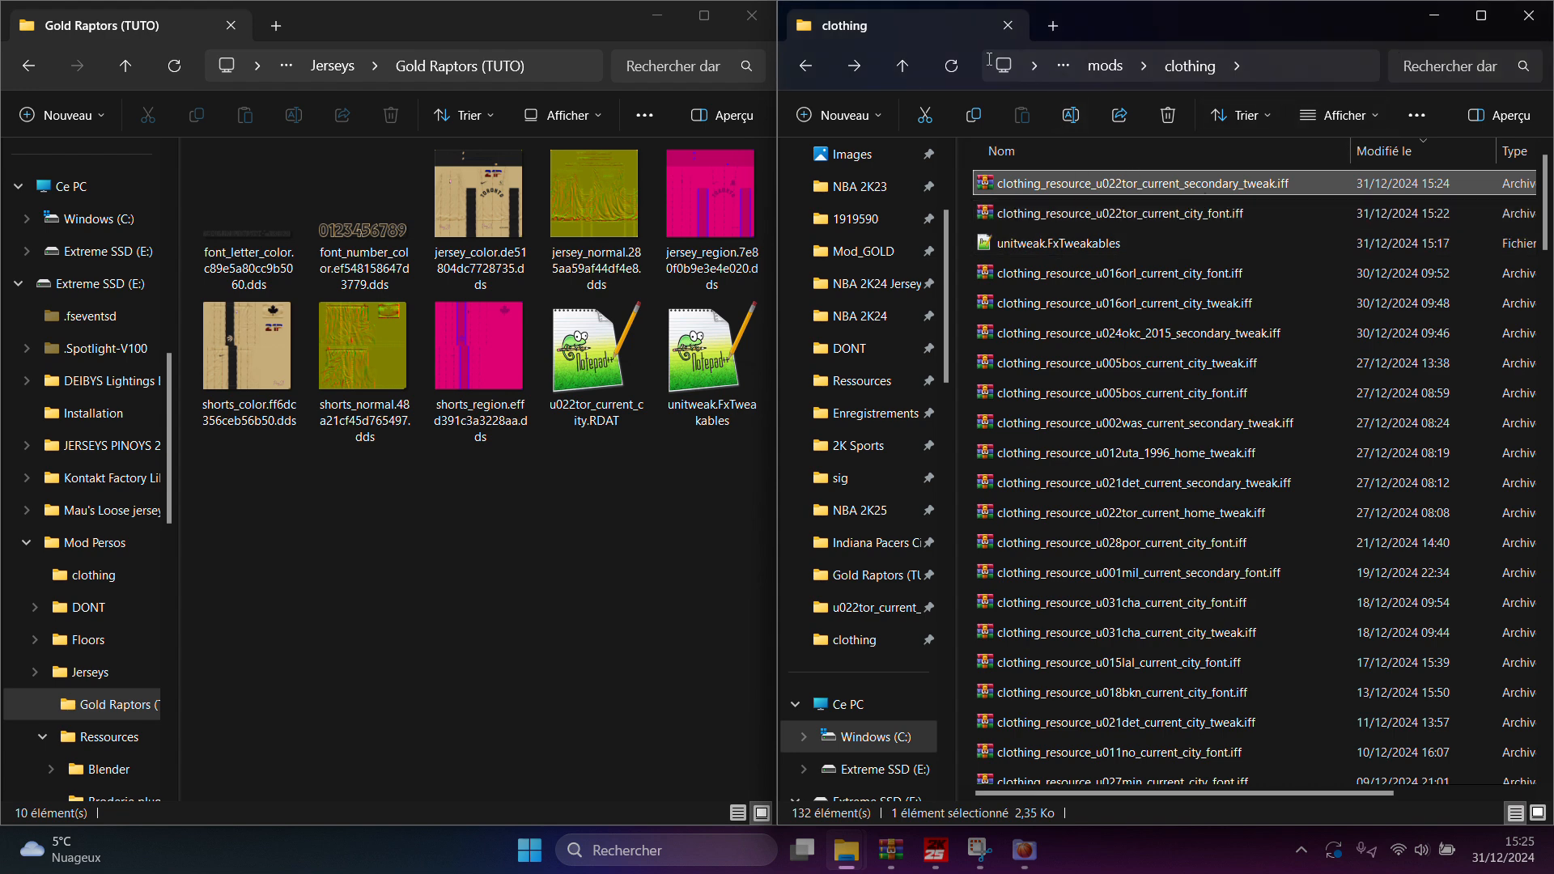
# Extract unitweak.FxTweakables from the newly exported city tweak archive into the mods clothing folder, replacing the file already there
pyautogui.click(953, 67)
pyautogui.click(1216, 186)
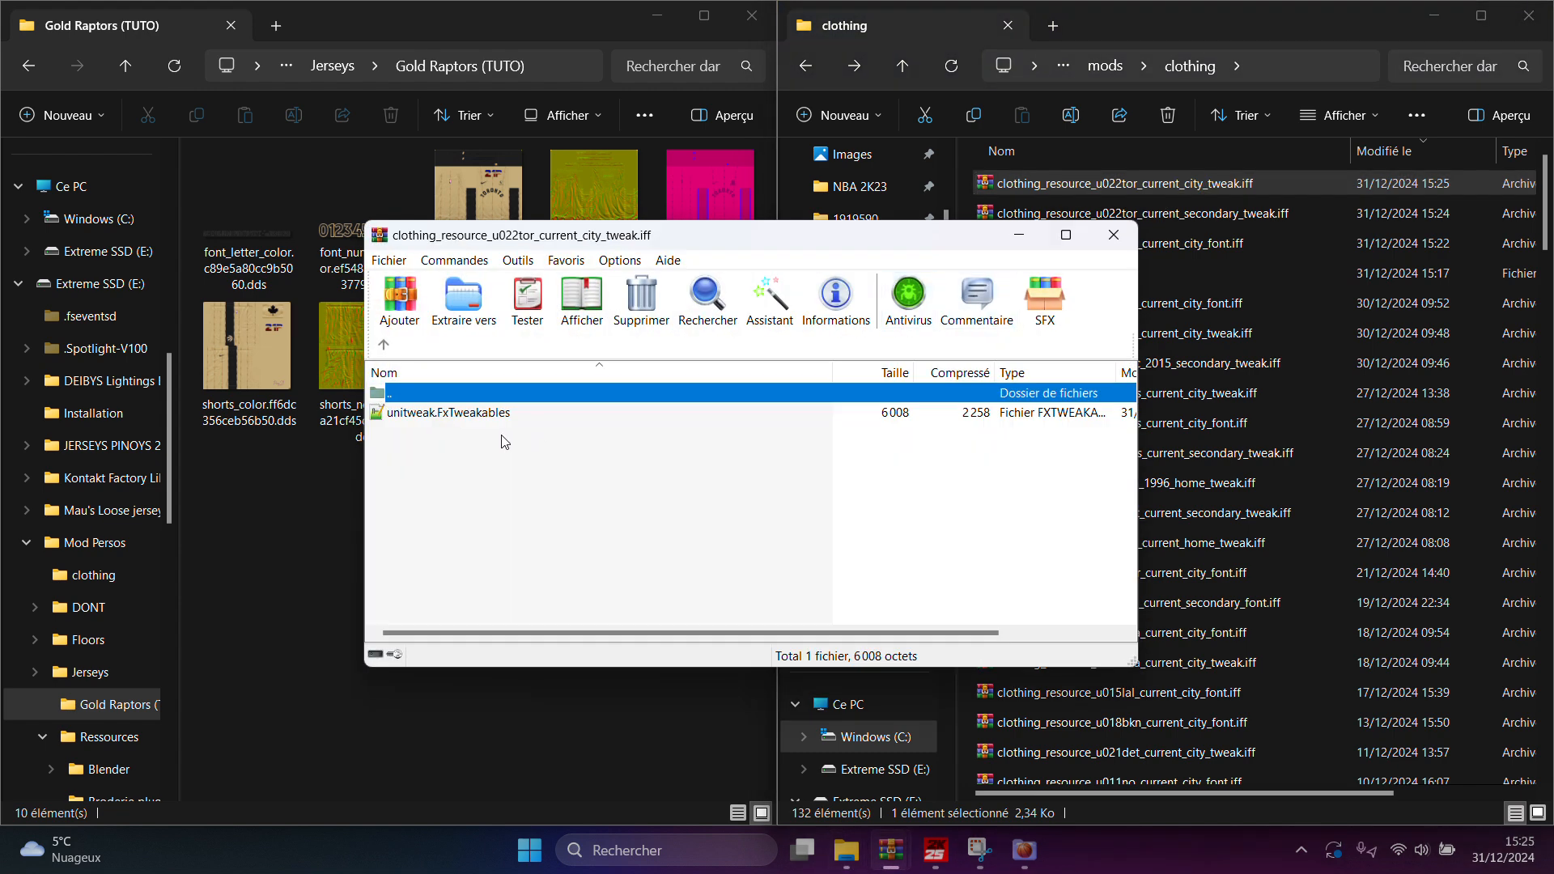
pyautogui.moveTo(743, 243); pyautogui.dragTo(597, 165)
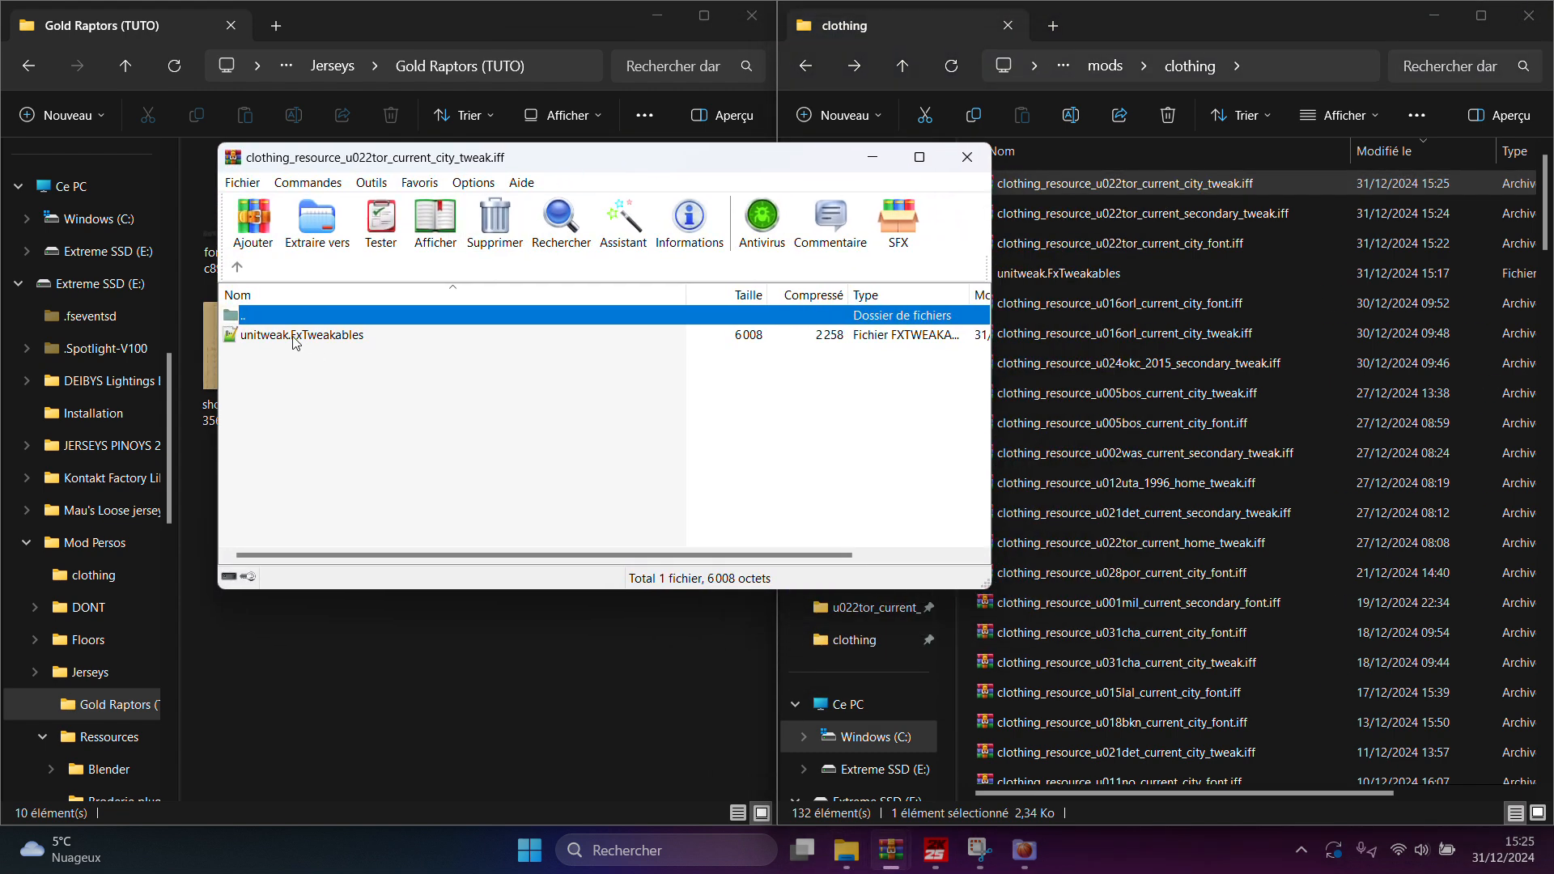
pyautogui.moveTo(294, 343); pyautogui.dragTo(968, 620)
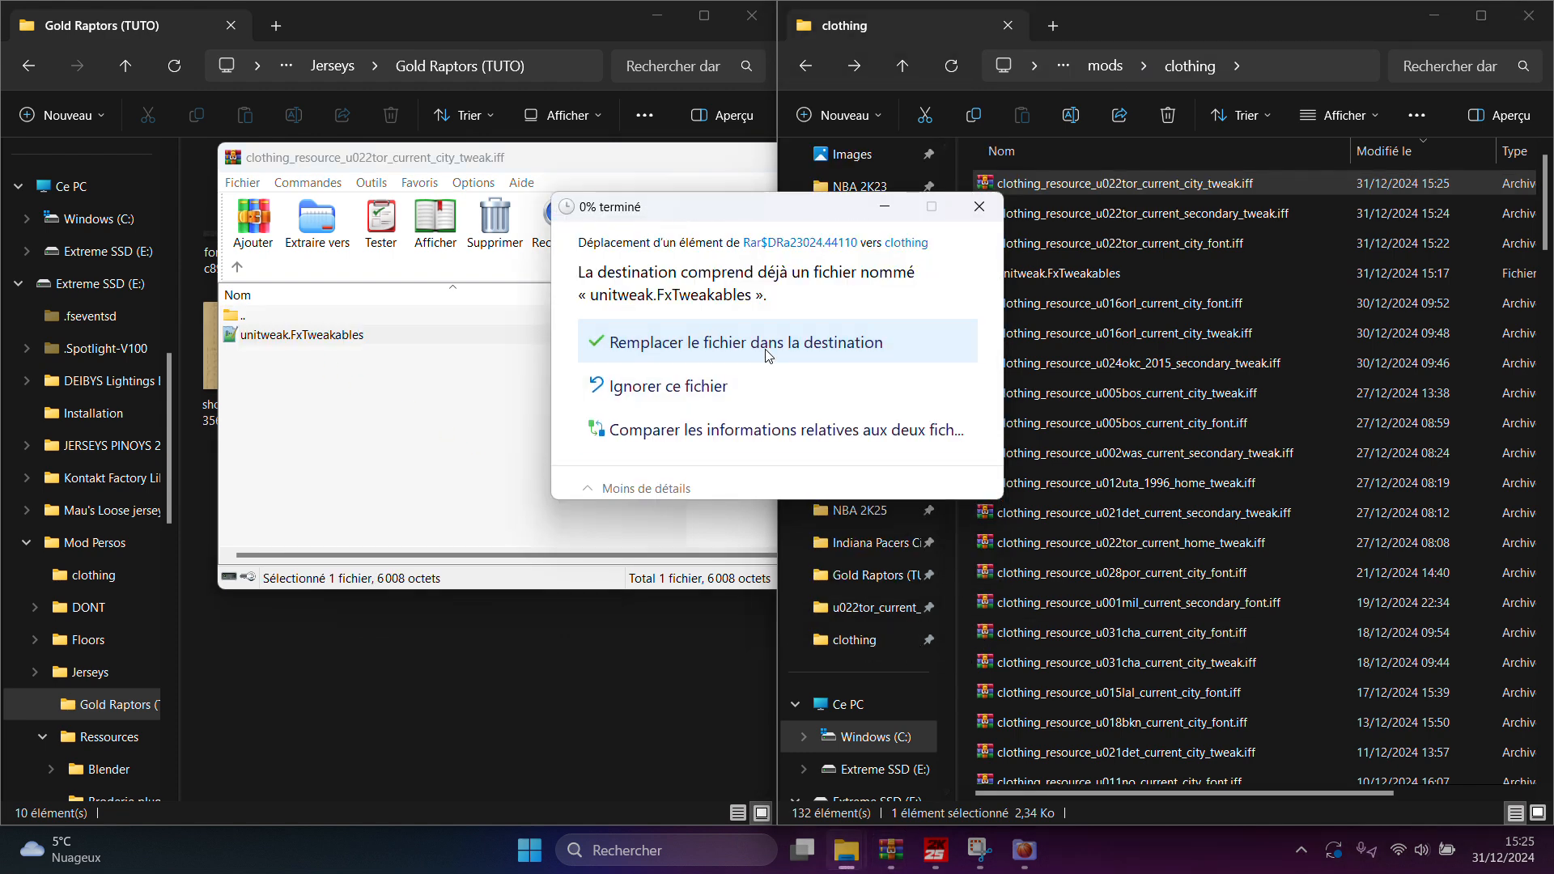
pyautogui.click(737, 338)
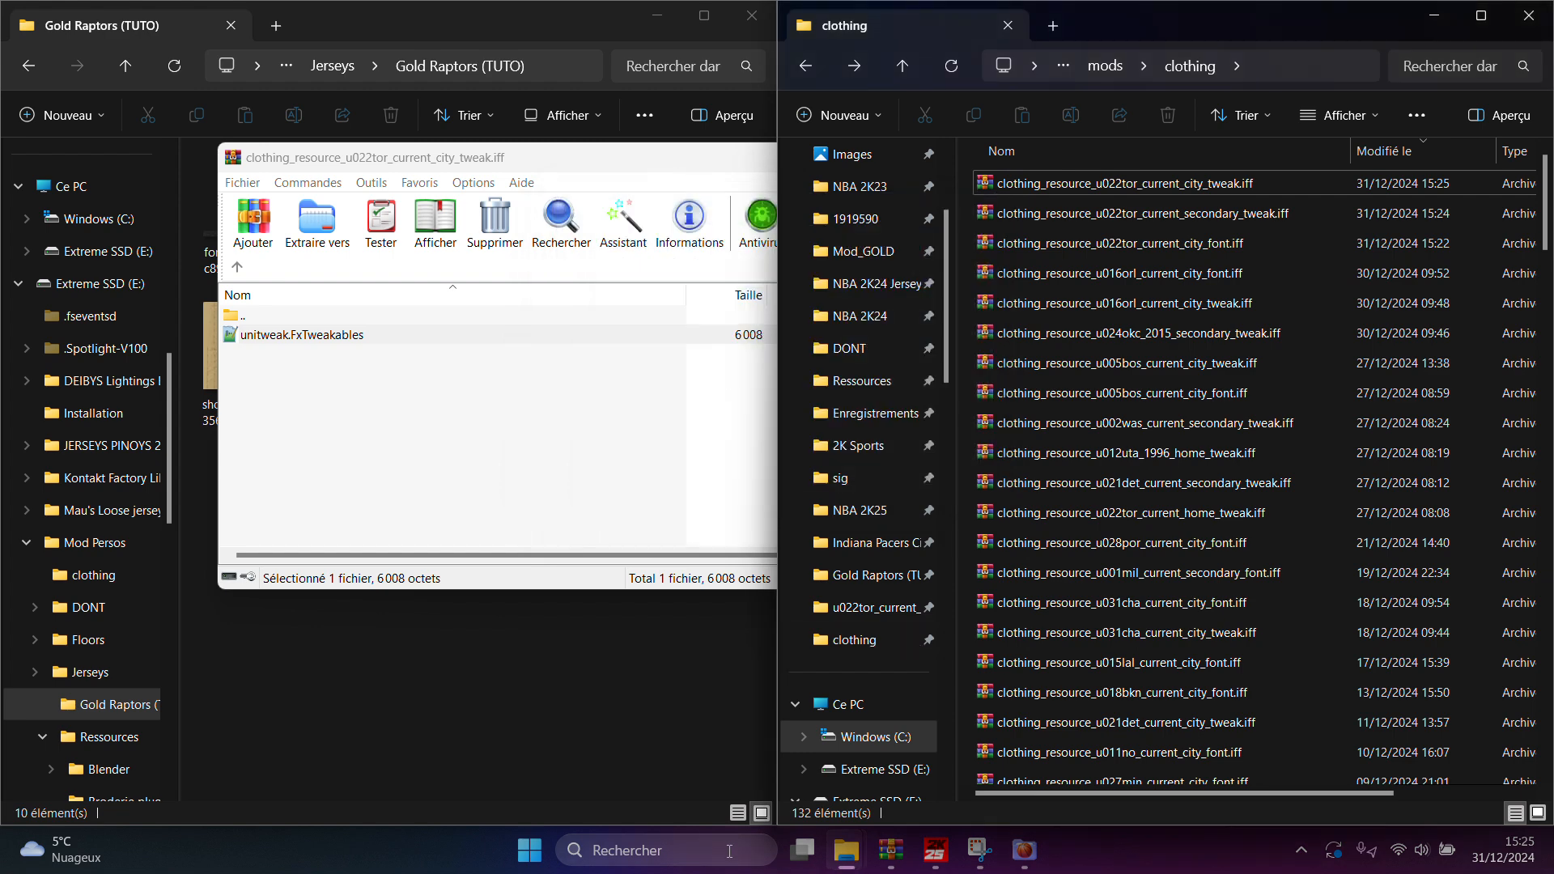
# Launch HxD and open unitweak.FxTweakables from the Gold Raptors (TUTO) folder in it
pyautogui.click(726, 855)
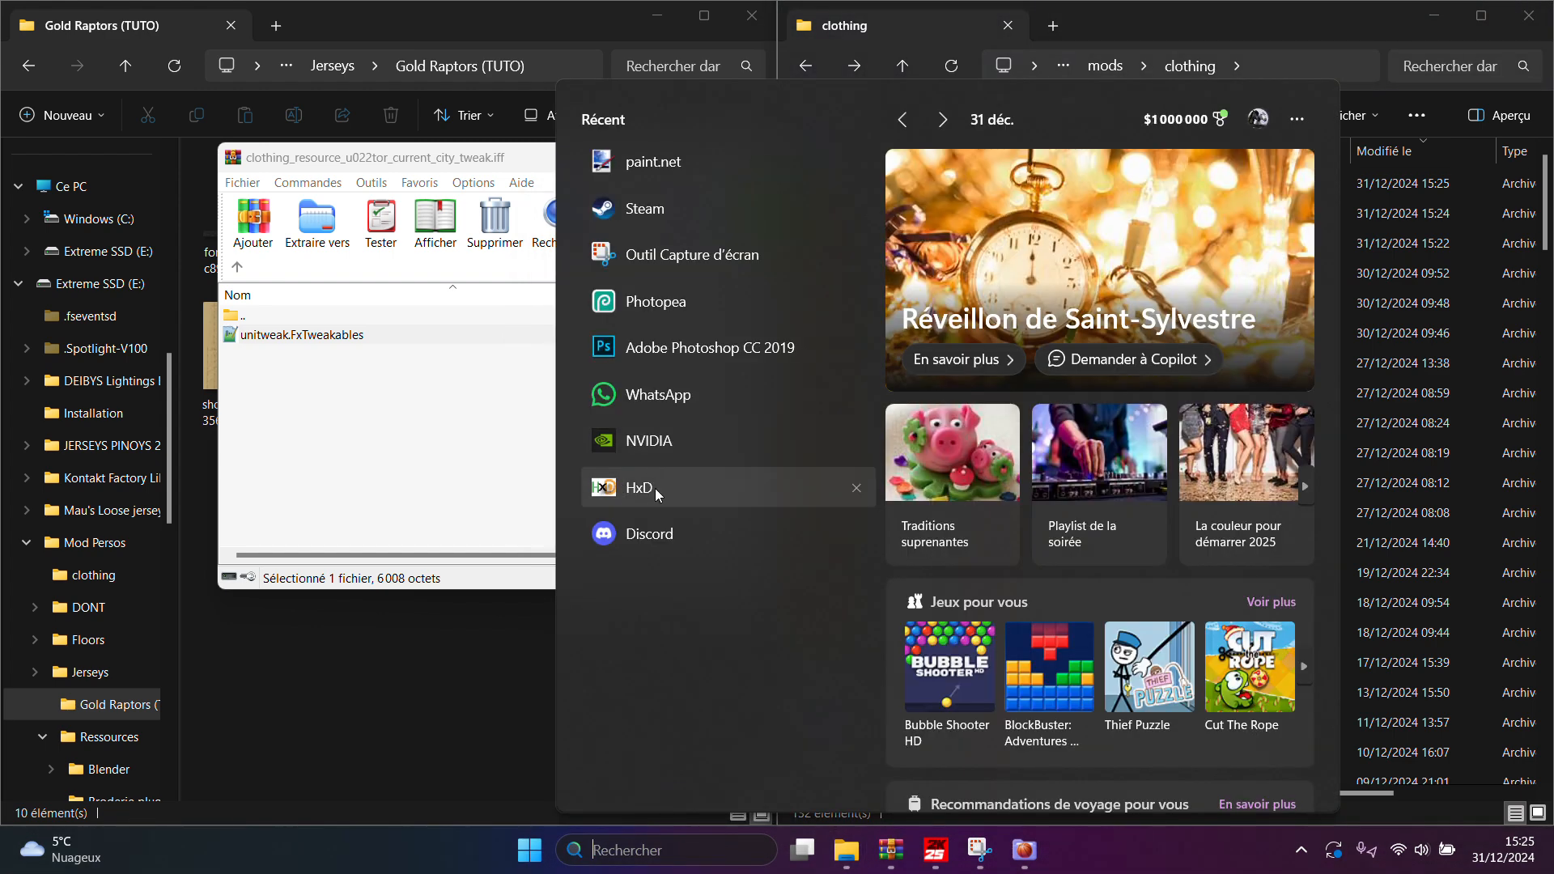
pyautogui.click(654, 489)
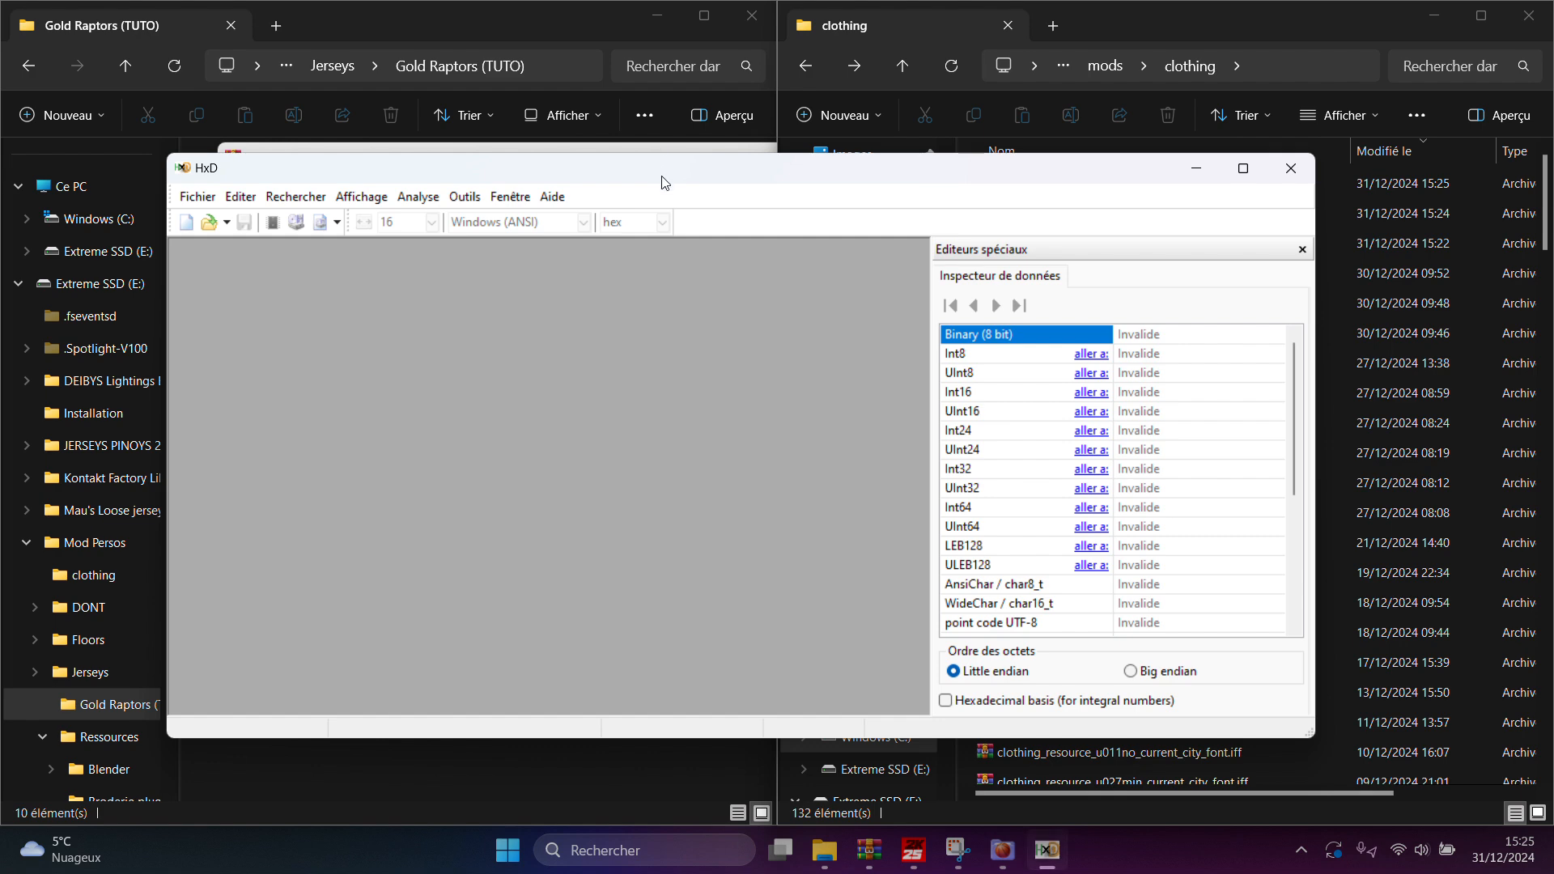
pyautogui.moveTo(664, 182); pyautogui.dragTo(611, 232)
pyautogui.click(566, 26)
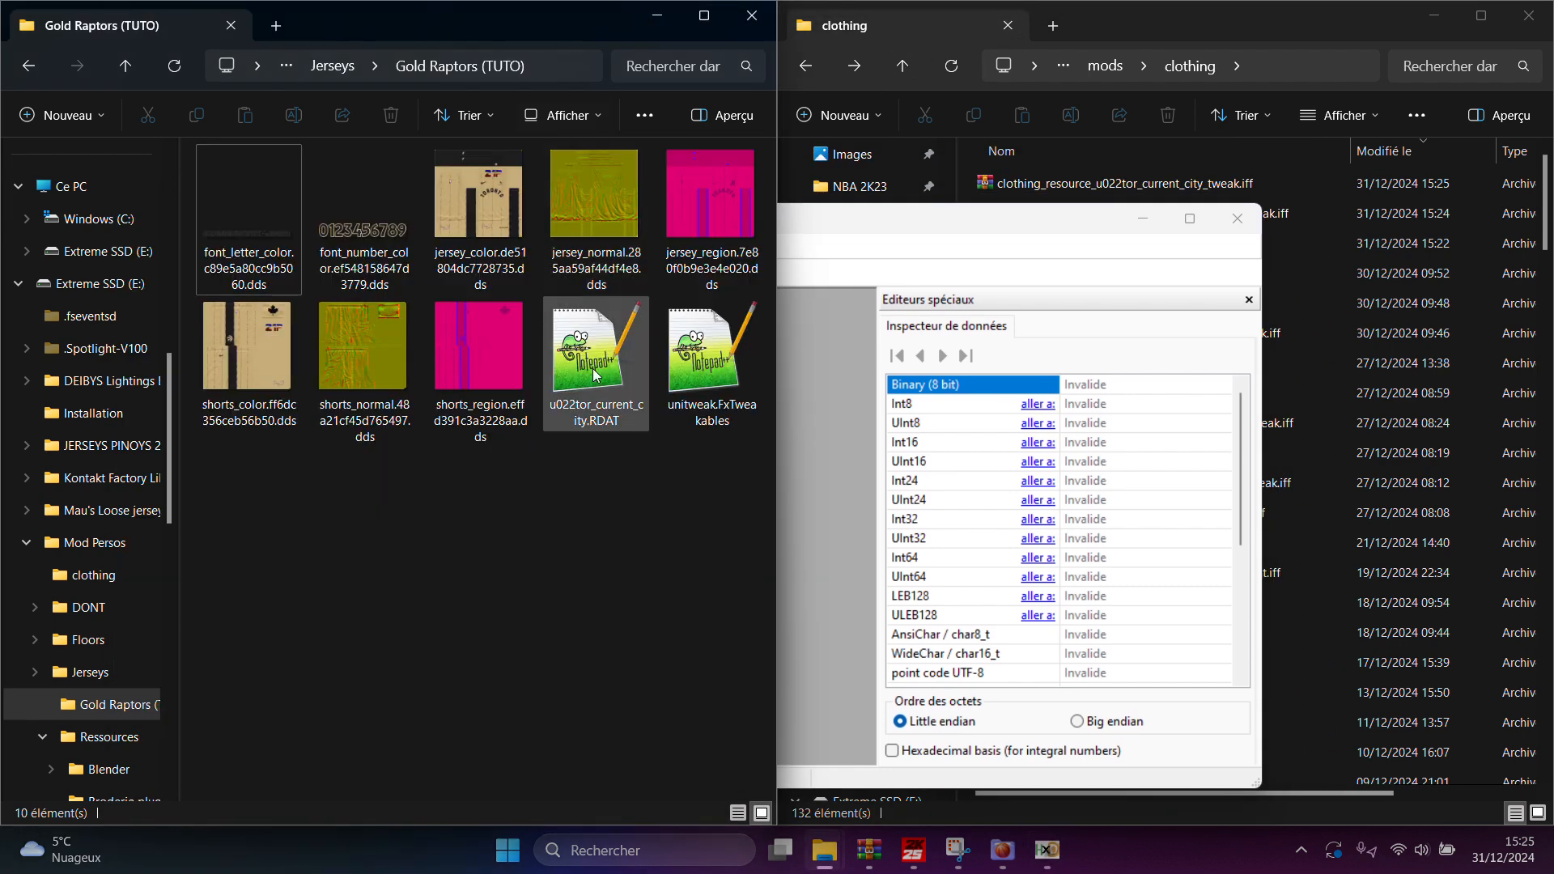
pyautogui.click(684, 377)
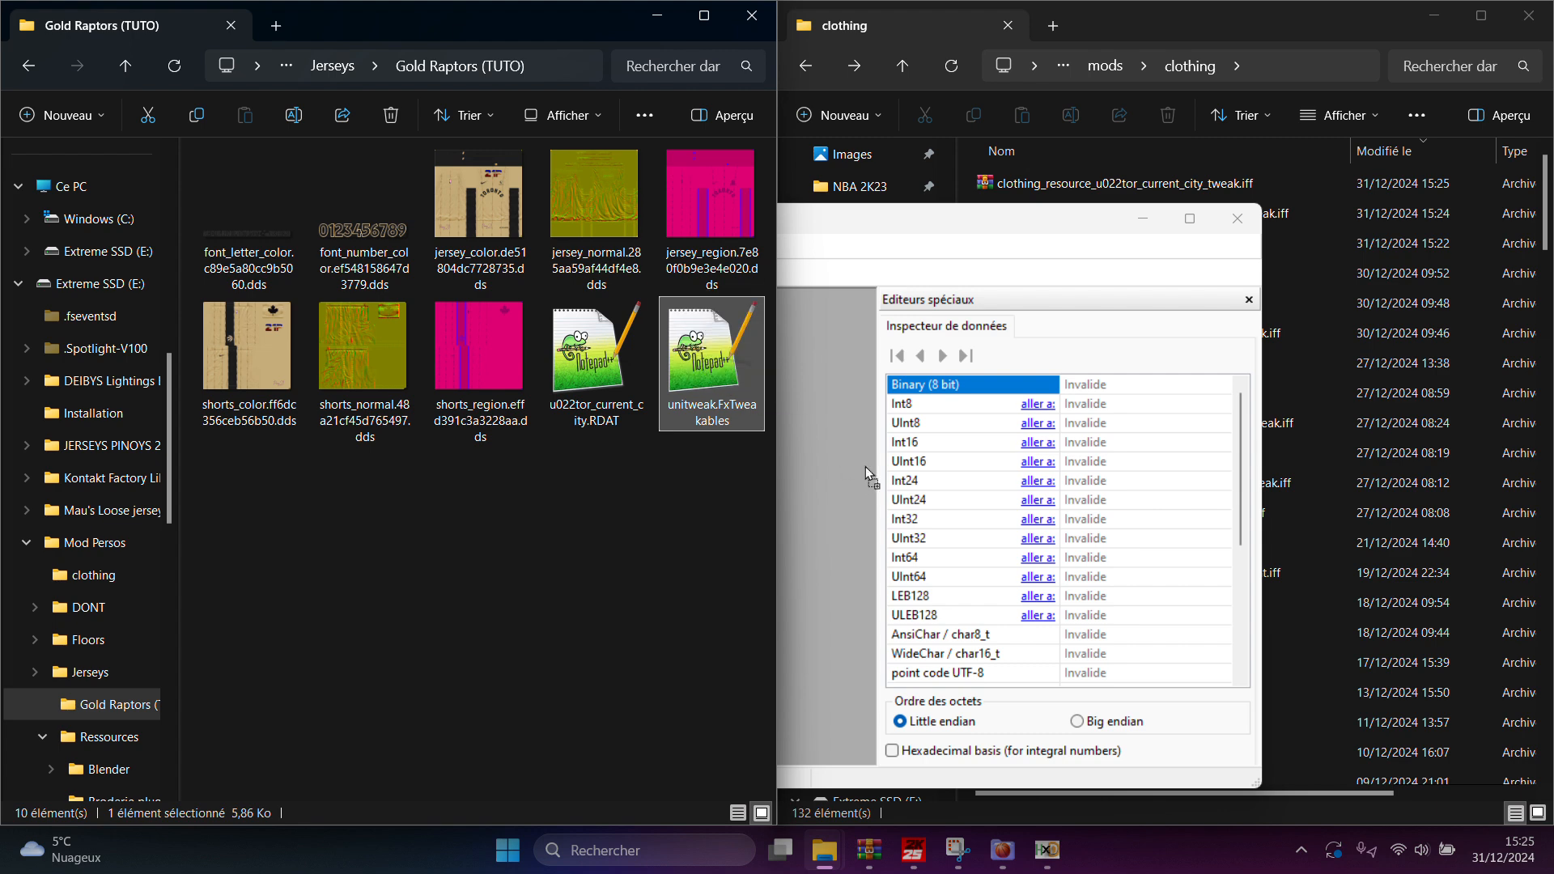
pyautogui.moveTo(866, 467); pyautogui.dragTo(863, 437)
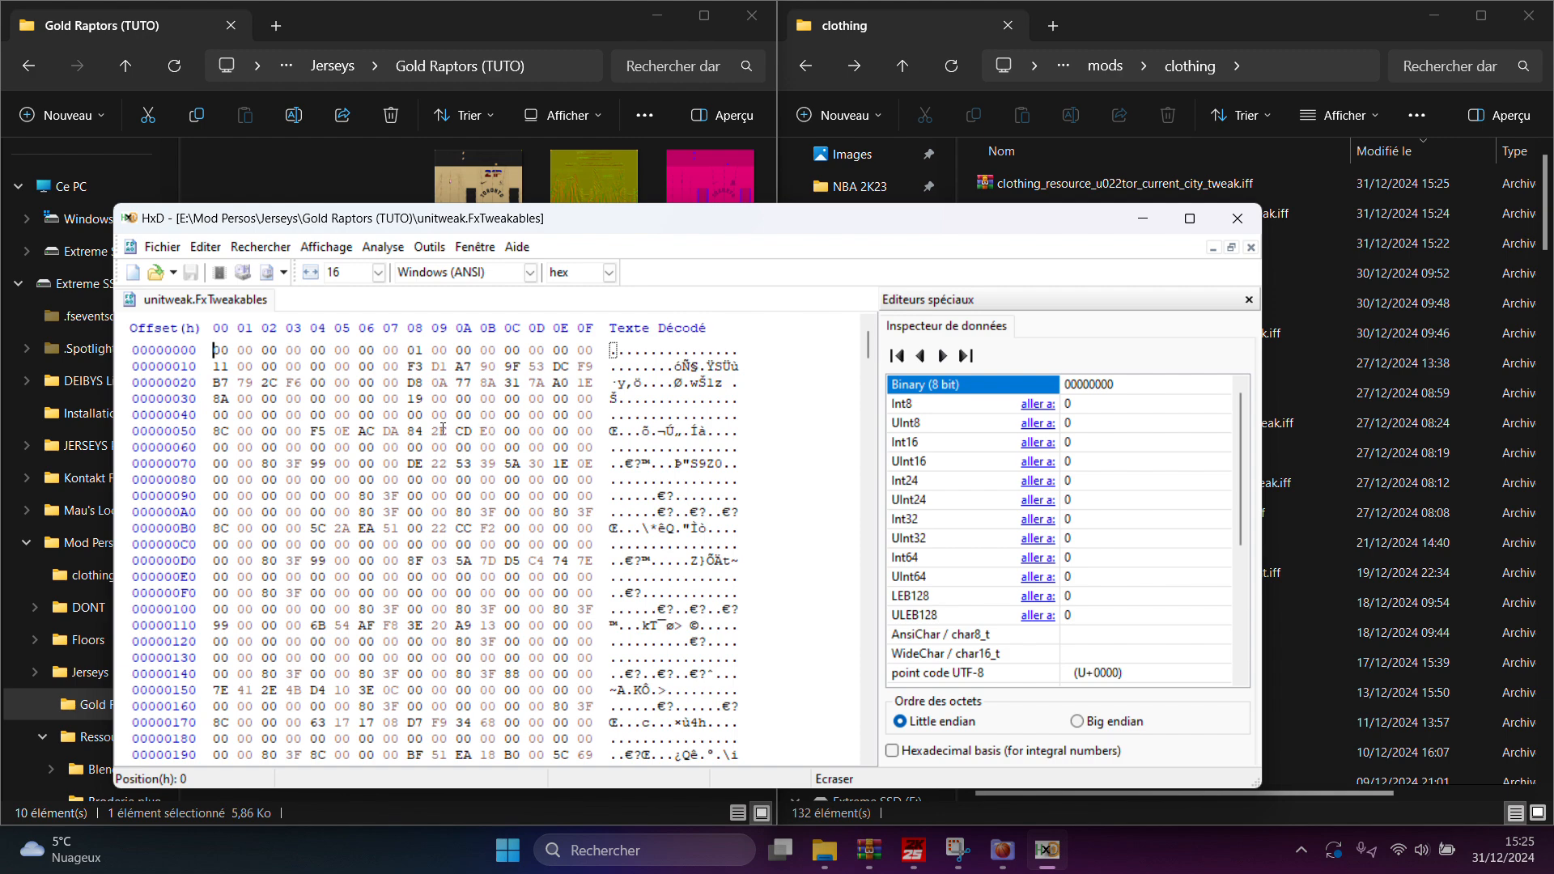
# Open the mods clothing folder's unitweak.FxTweakables in HxD alongside the Gold Raptors (TUTO) version
pyautogui.click(1096, 7)
pyautogui.scroll(-10, 1050, 470)
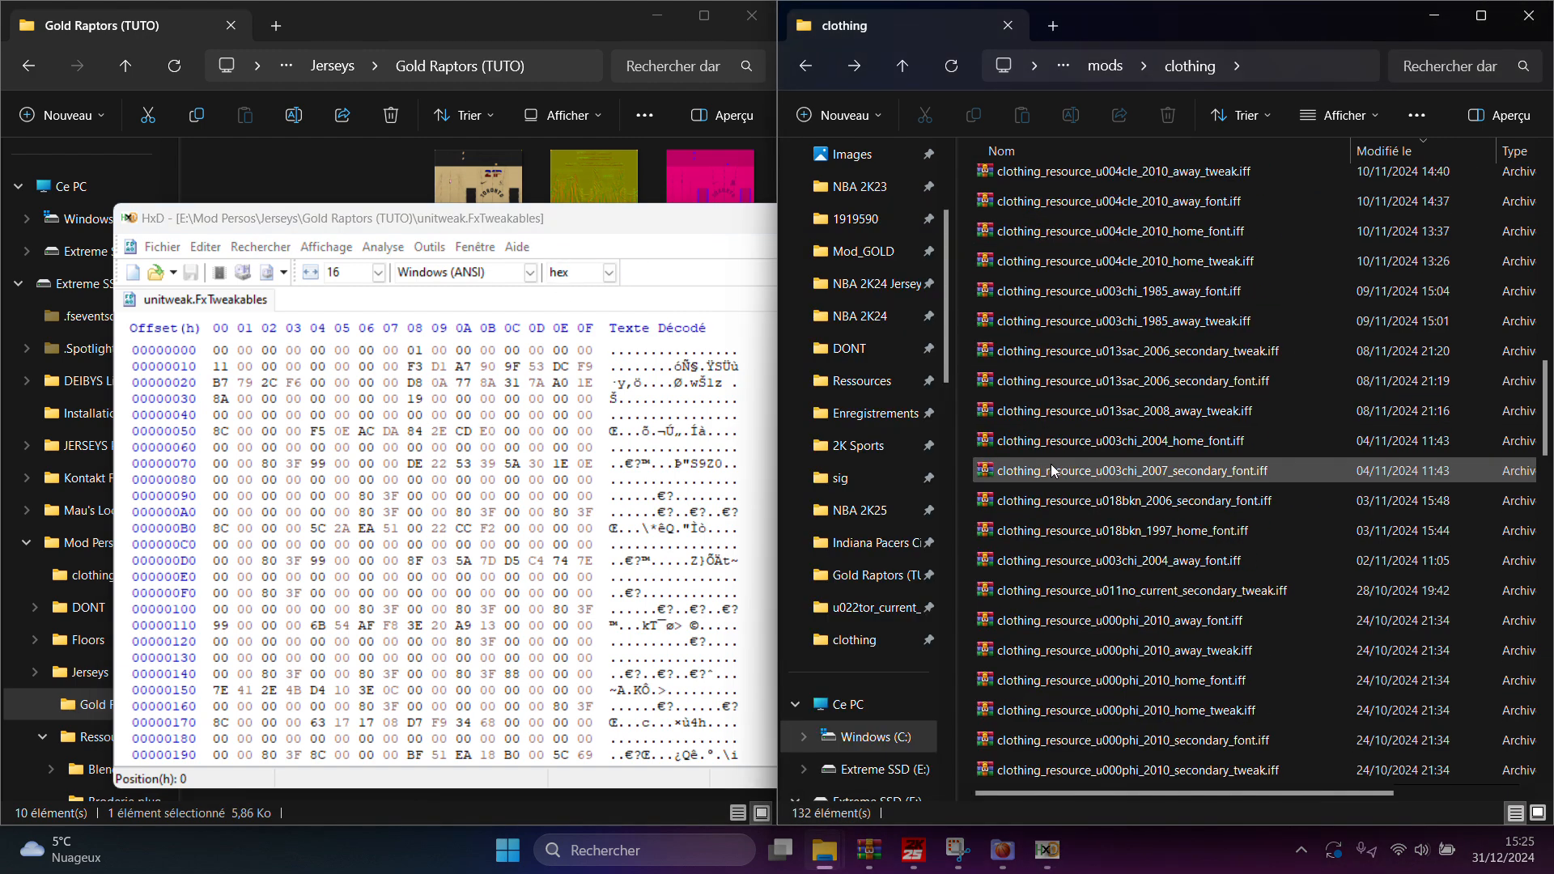
pyautogui.scroll(-10, 1057, 468)
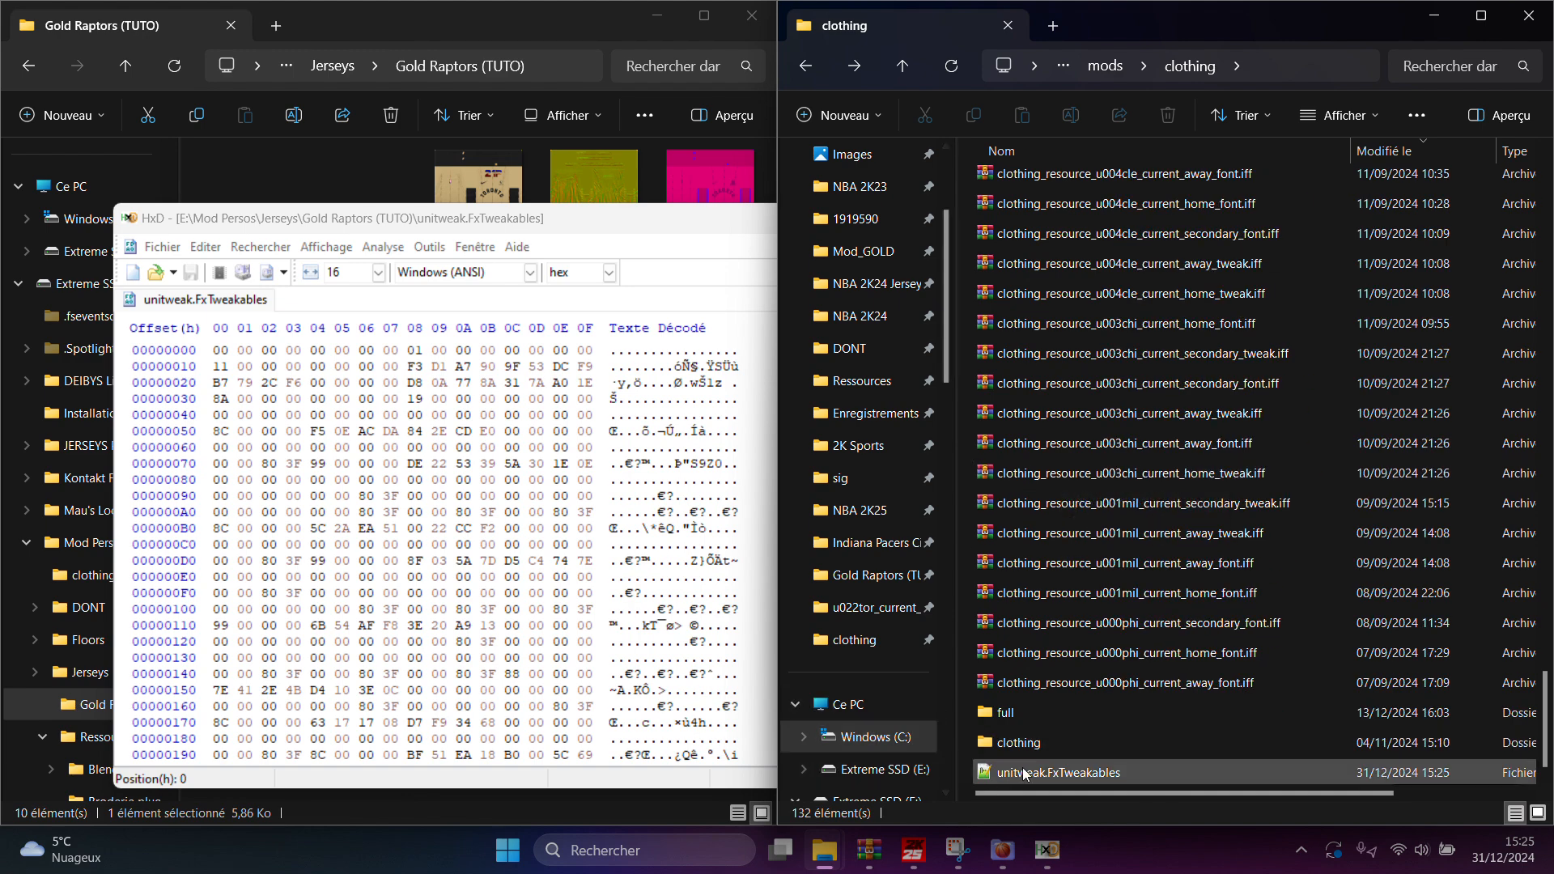
pyautogui.moveTo(1024, 774); pyautogui.dragTo(575, 490)
pyautogui.moveTo(337, 314); pyautogui.dragTo(344, 316)
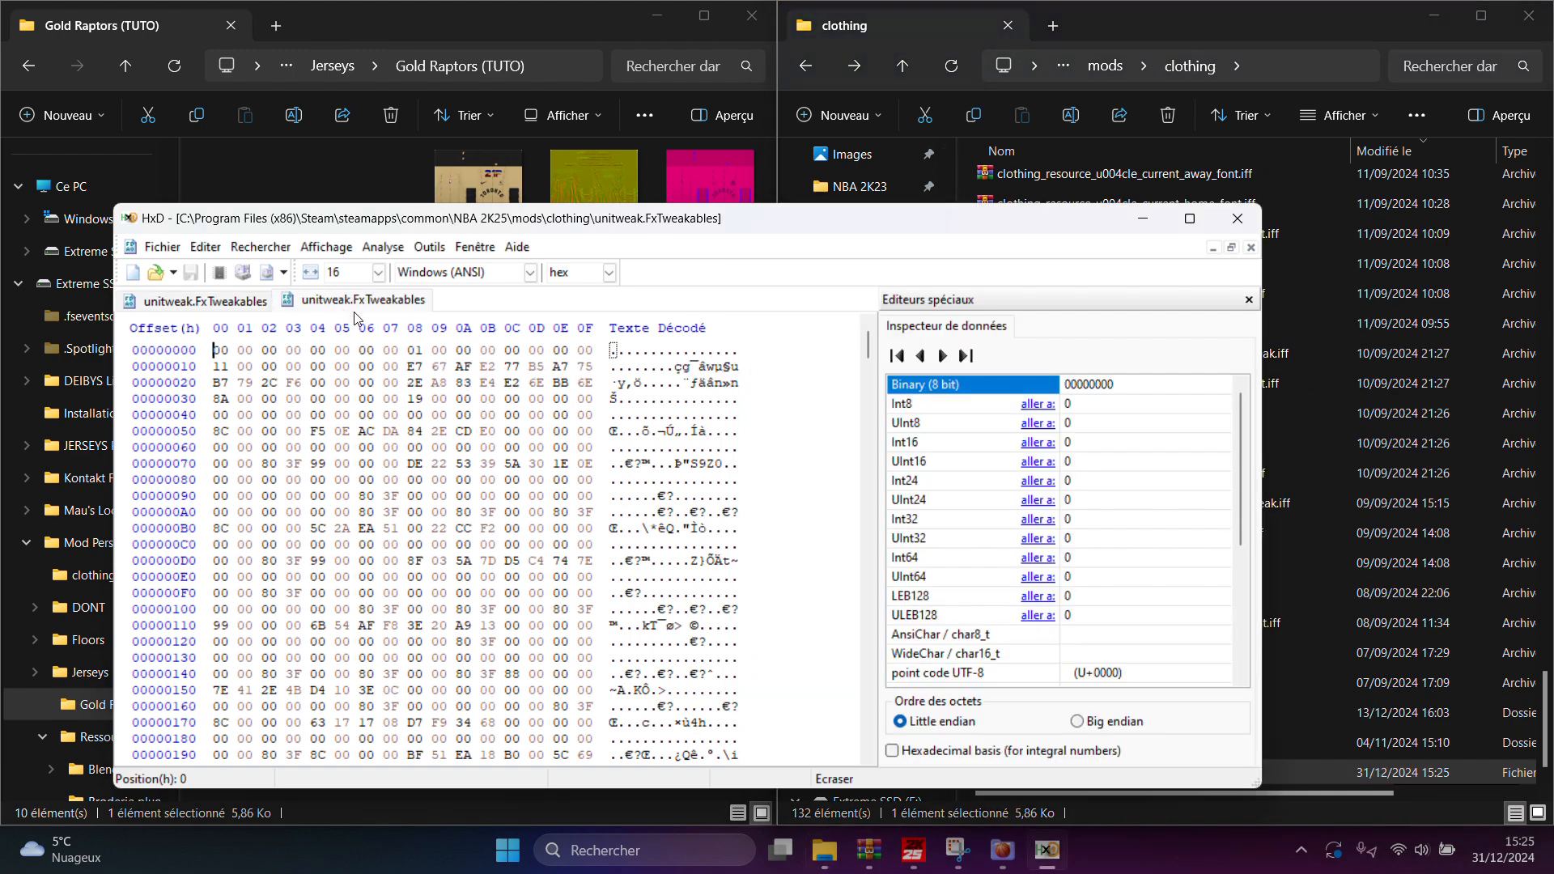
pyautogui.moveTo(783, 224); pyautogui.dragTo(891, 150)
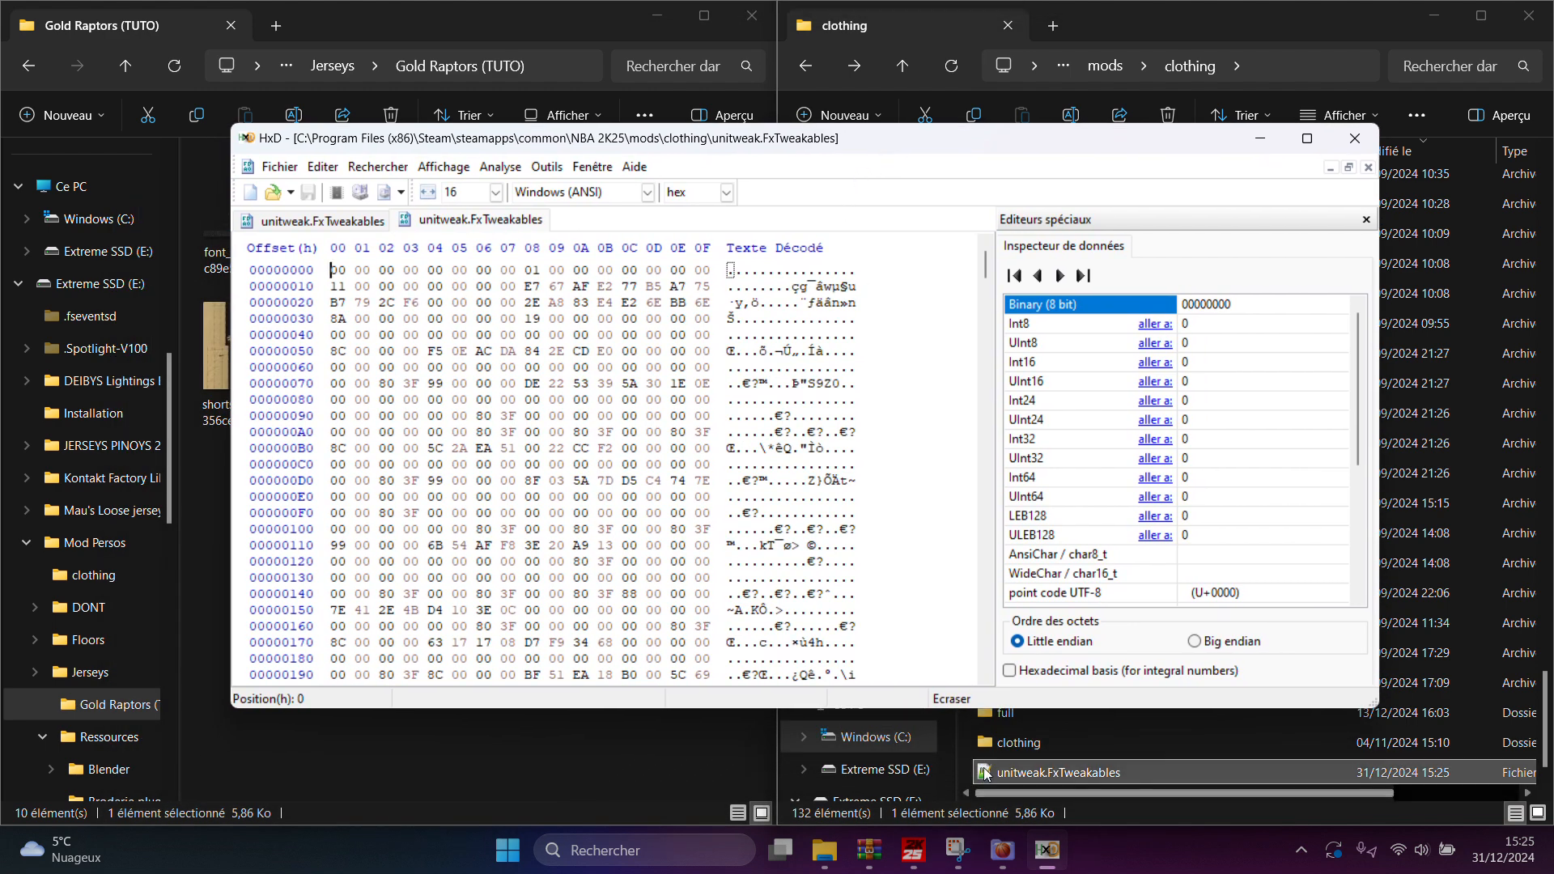
# Compare the opening bytes of the two unitweak.FxTweakables files by alternating between them
pyautogui.click(339, 227)
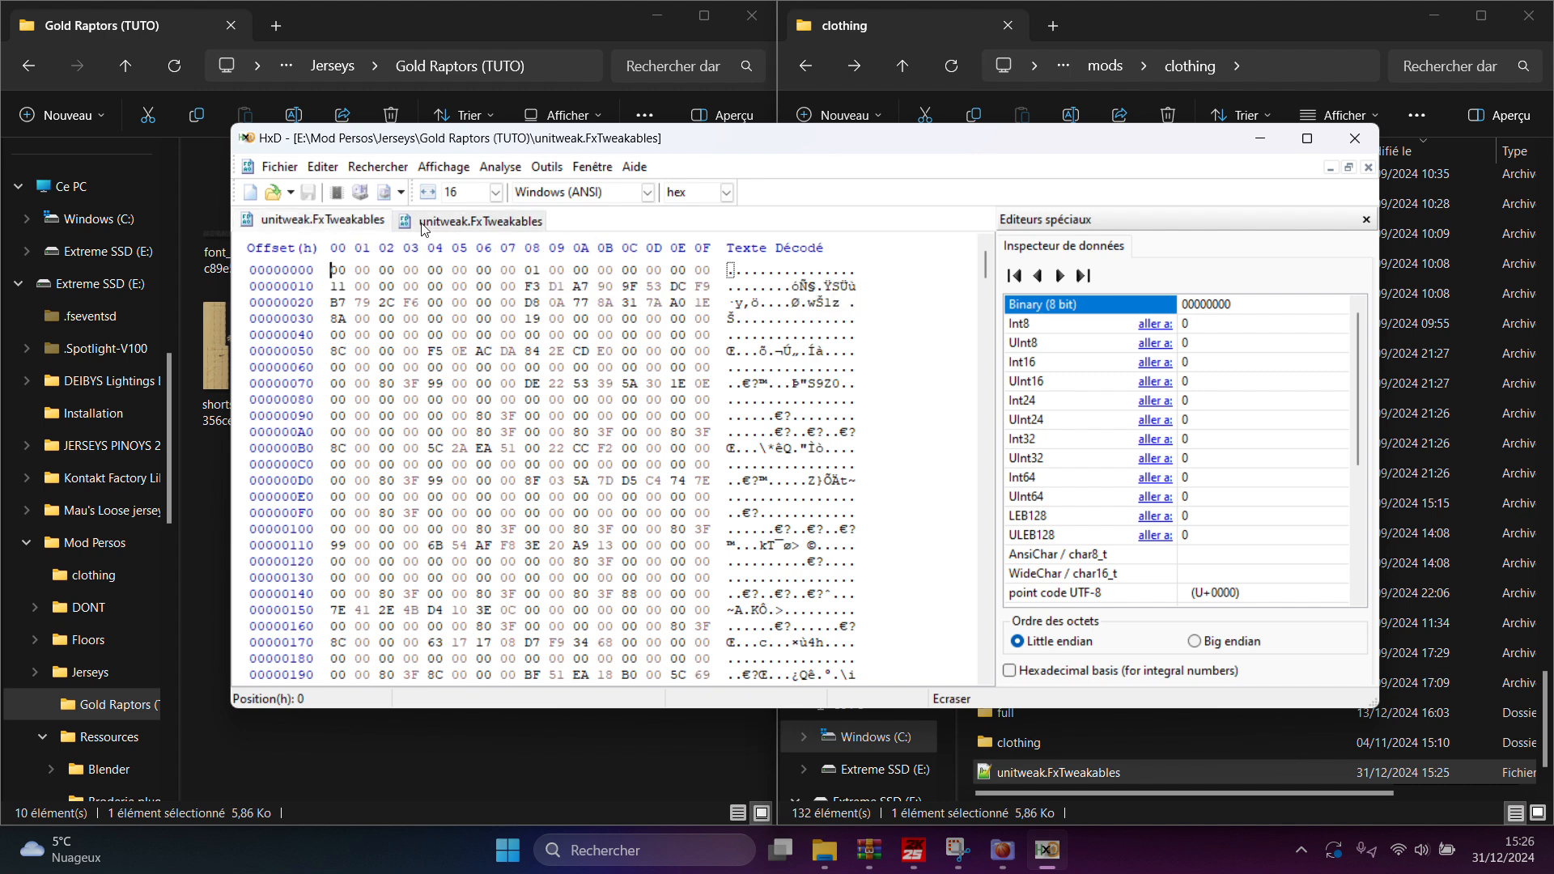
pyautogui.click(440, 223)
pyautogui.click(328, 217)
pyautogui.click(463, 225)
pyautogui.click(465, 225)
pyautogui.click(444, 227)
pyautogui.click(366, 227)
pyautogui.click(422, 227)
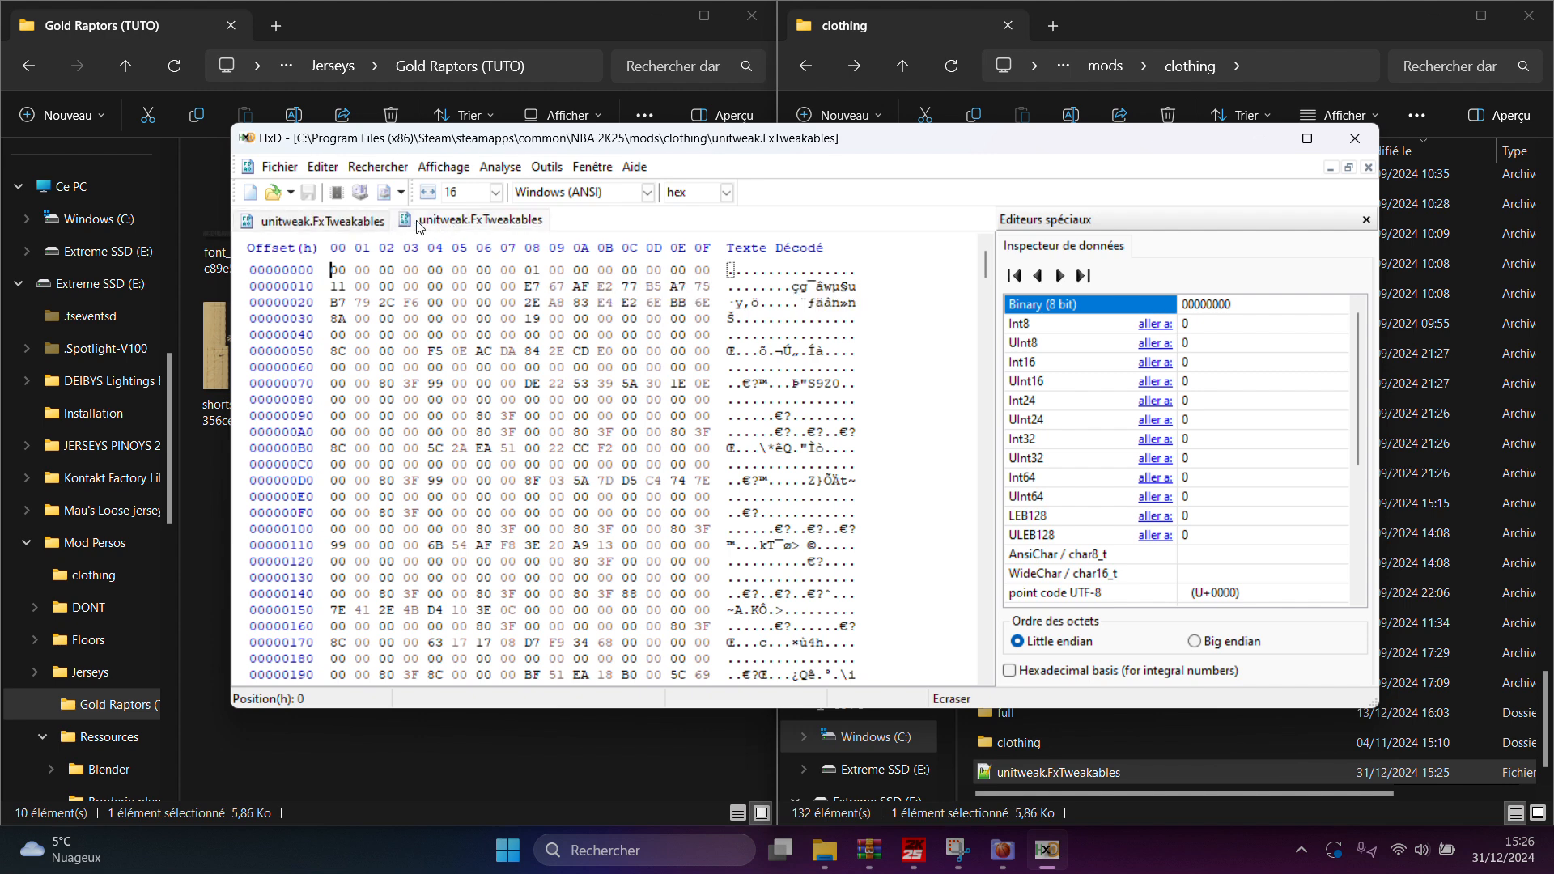
pyautogui.click(346, 224)
# Overwrite bytes 18 to 2F of the Gold Raptors (TUTO) unitweak.FxTweakables with those from the clothing folder's file, and save it
pyautogui.click(478, 222)
pyautogui.moveTo(525, 286); pyautogui.dragTo(710, 303)
pyautogui.hotkey('ctrl', 'c')
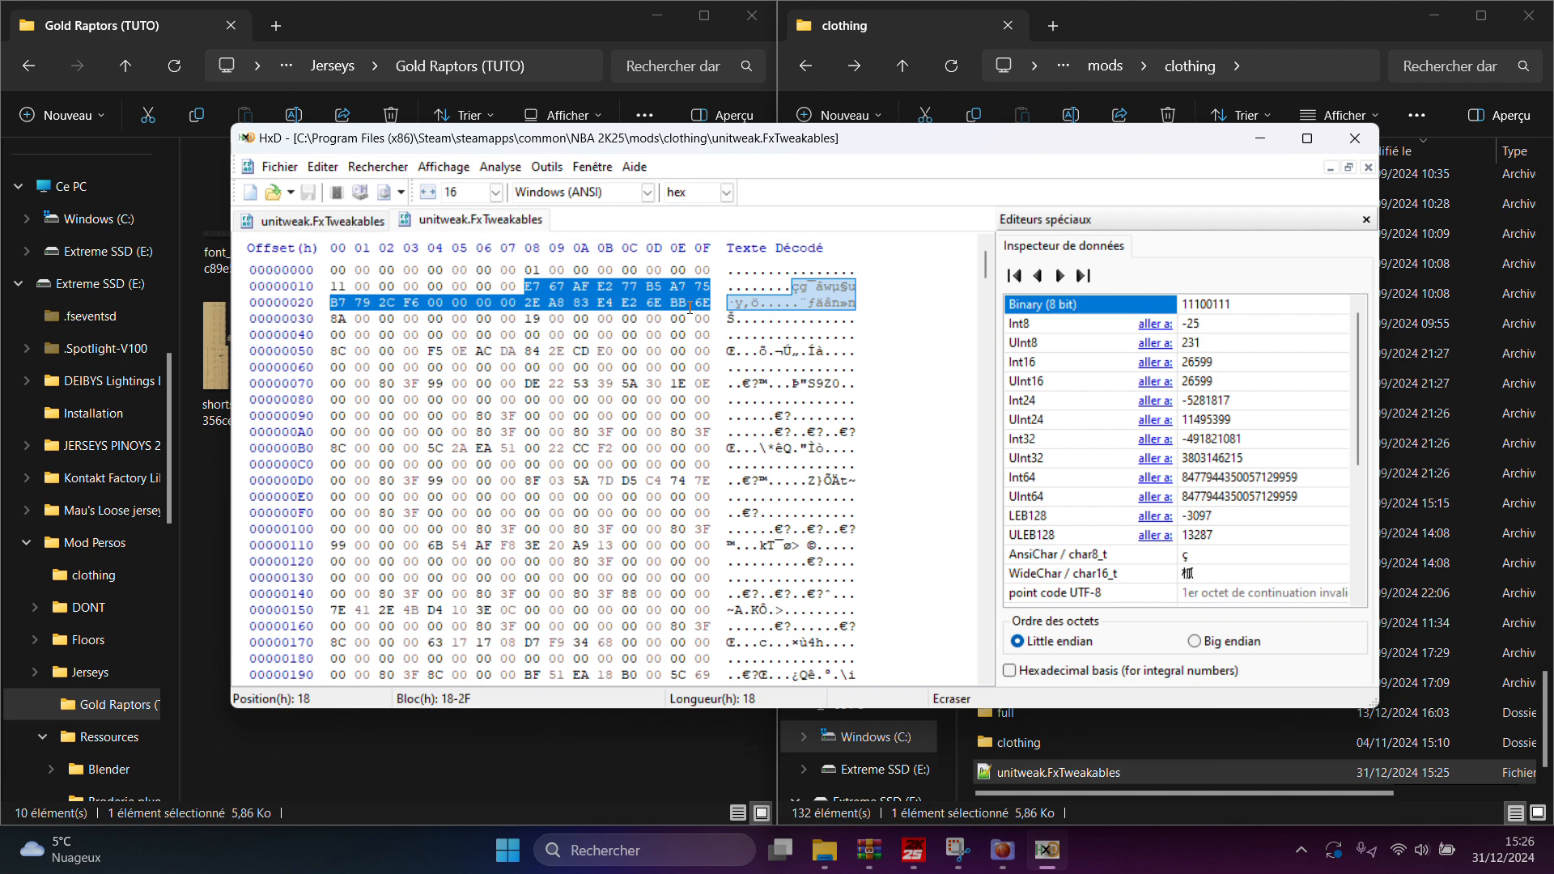
pyautogui.click(352, 232)
pyautogui.moveTo(525, 285); pyautogui.dragTo(711, 302)
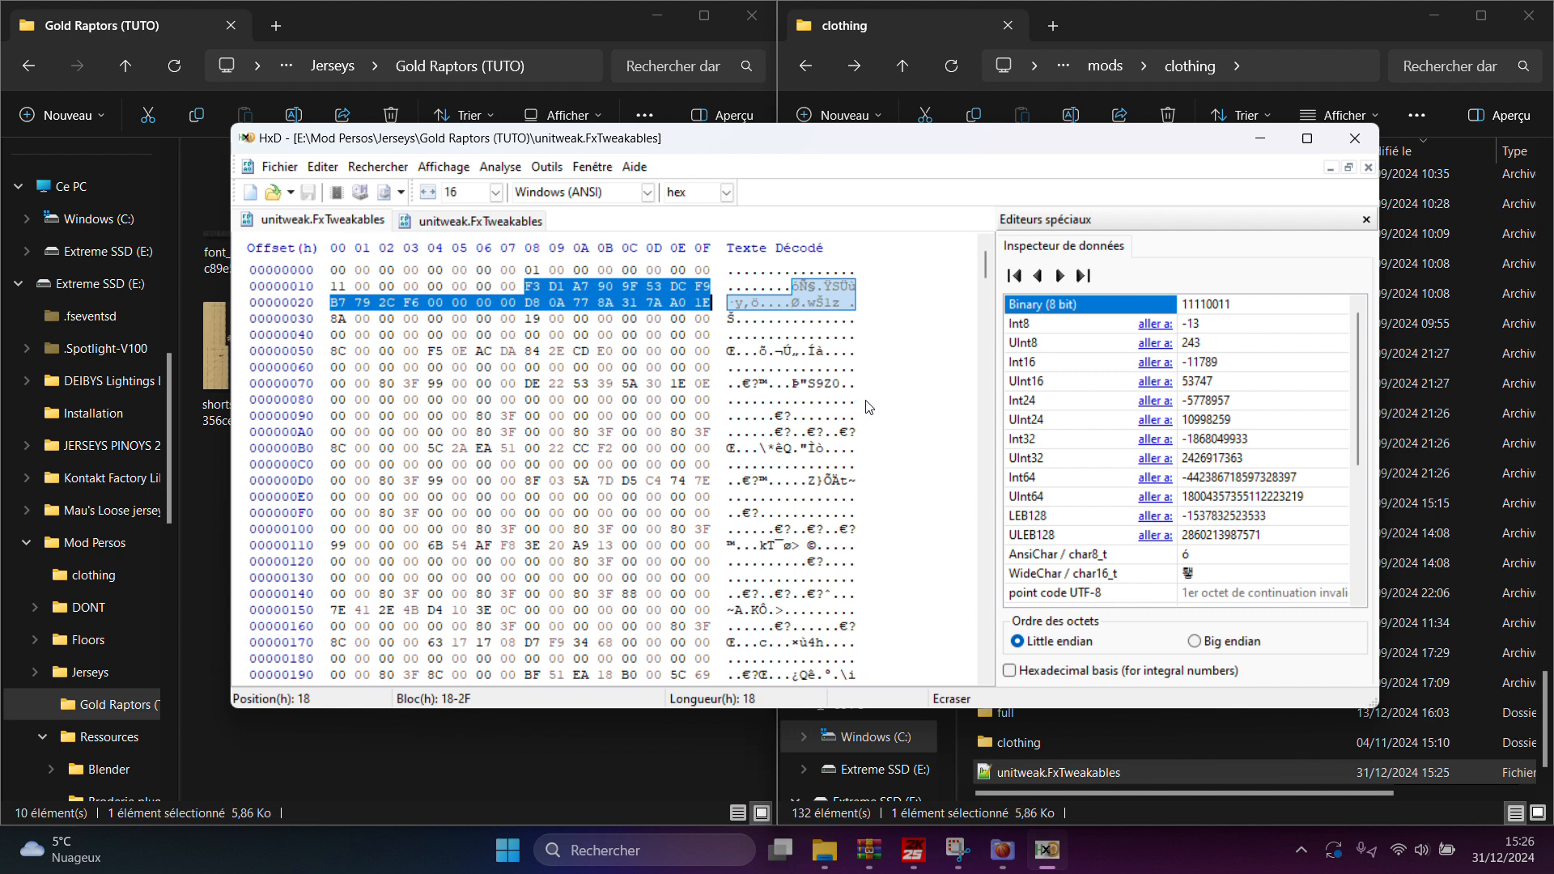
pyautogui.hotkey('ctrl', 'v')
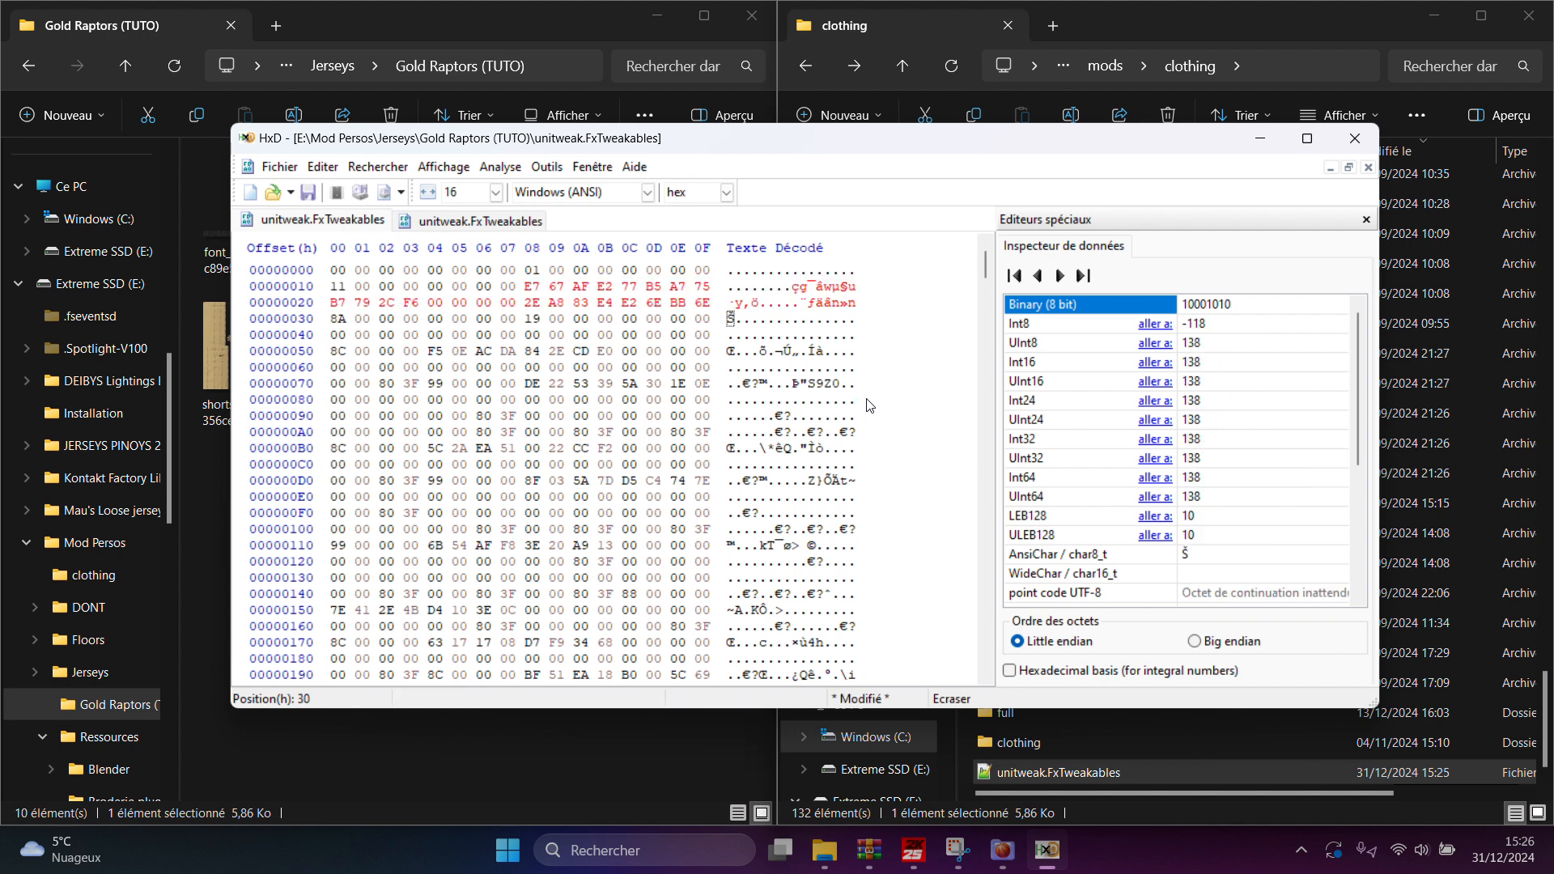
pyautogui.click(310, 192)
pyautogui.click(1355, 137)
# Close the open WinRAR window of the newly exported clothing_resource_u022tor_current_city_tweak.iff archive
pyautogui.click(609, 368)
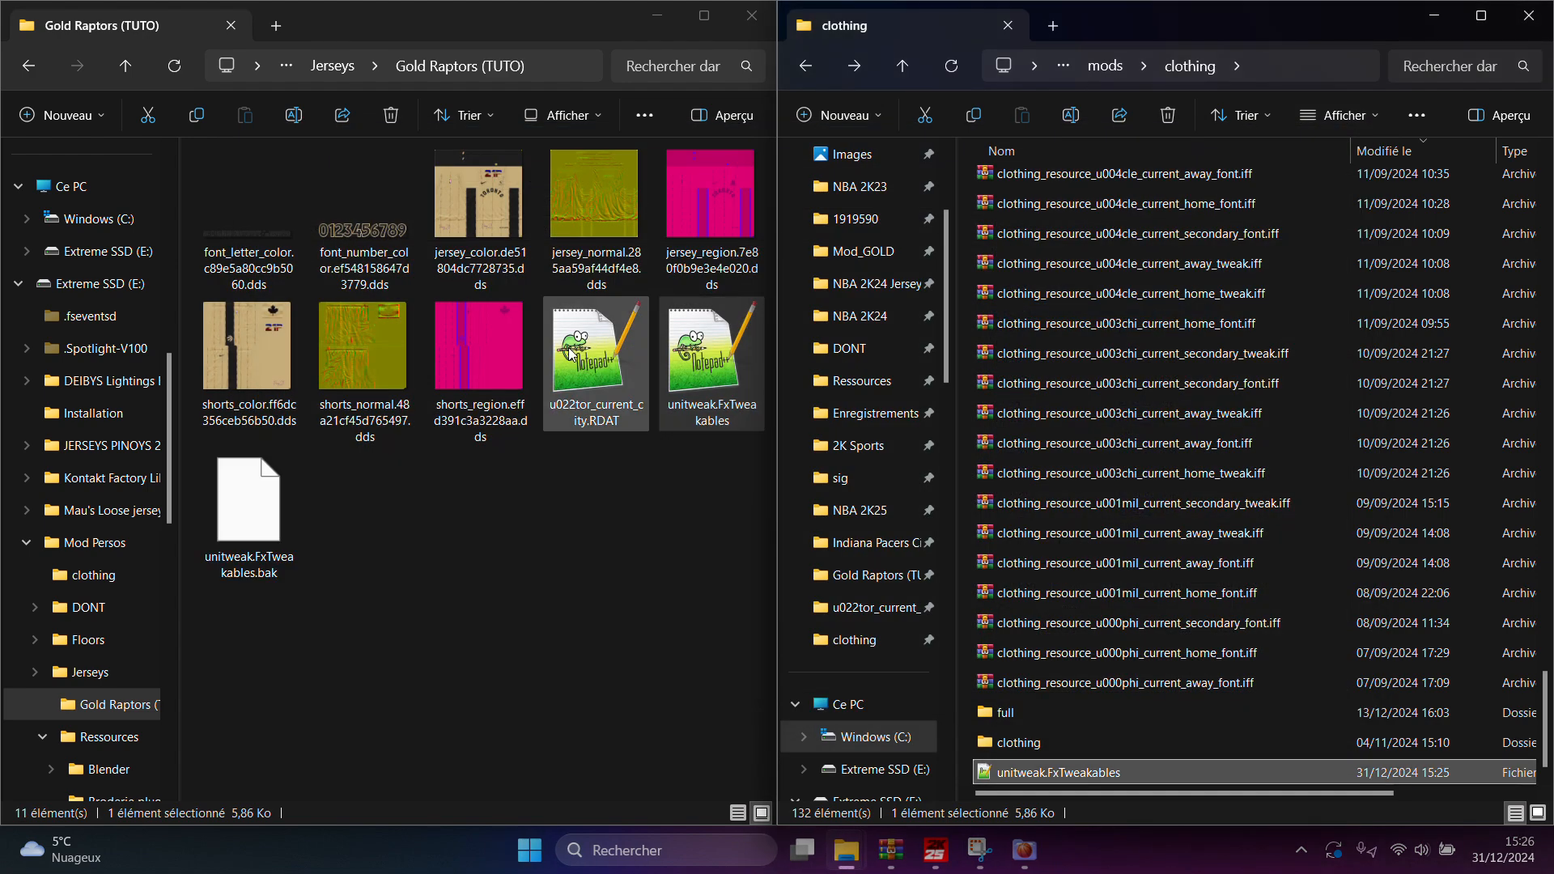
pyautogui.click(713, 387)
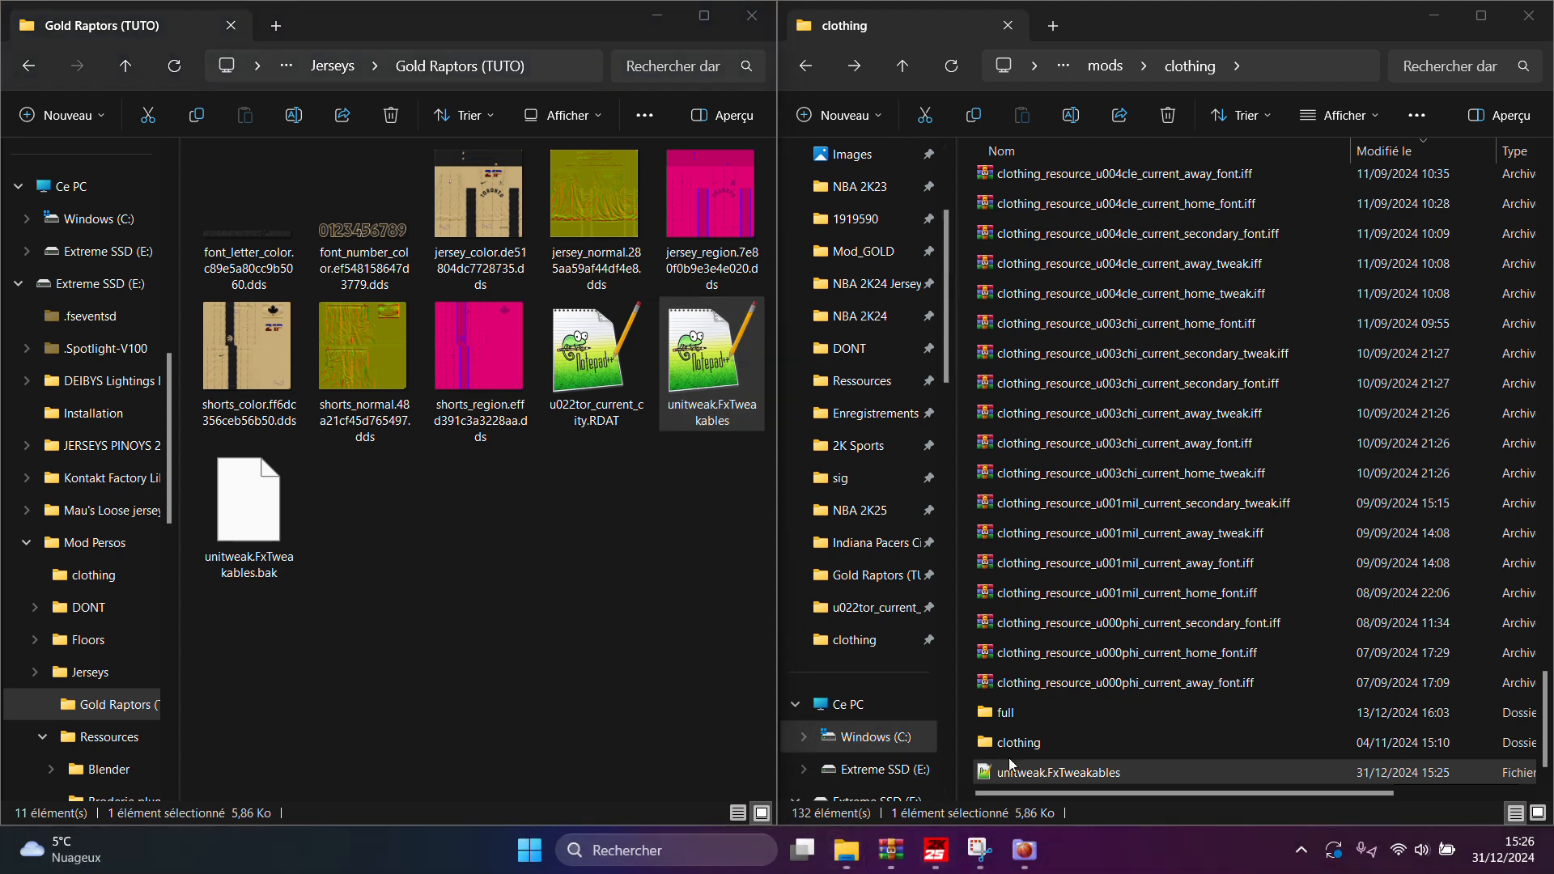
pyautogui.moveTo(894, 856)
pyautogui.moveTo(1152, 753)
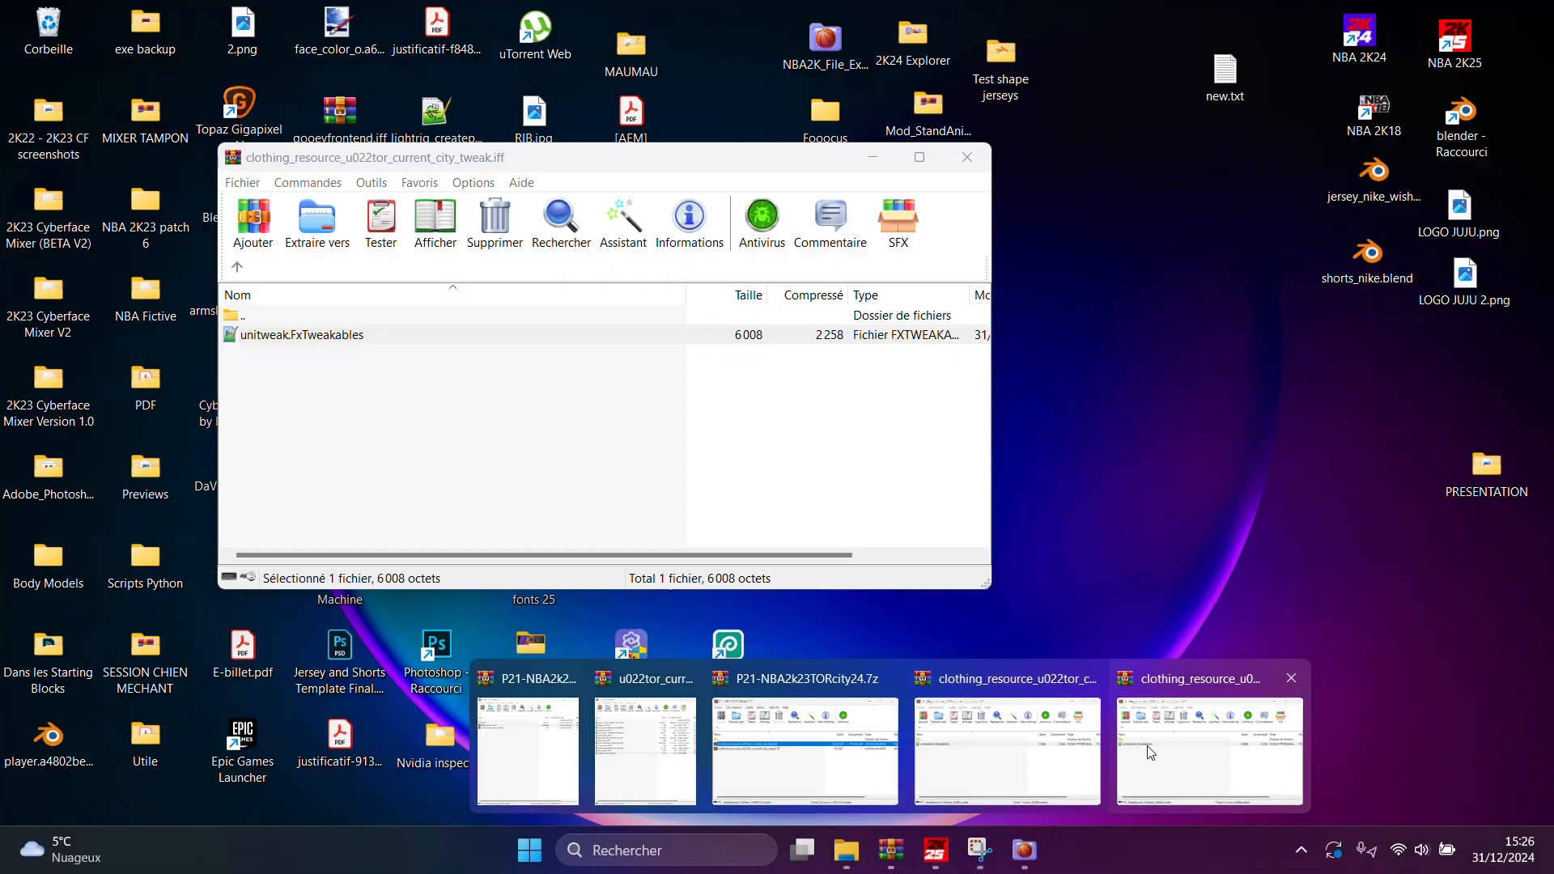
pyautogui.click(1292, 678)
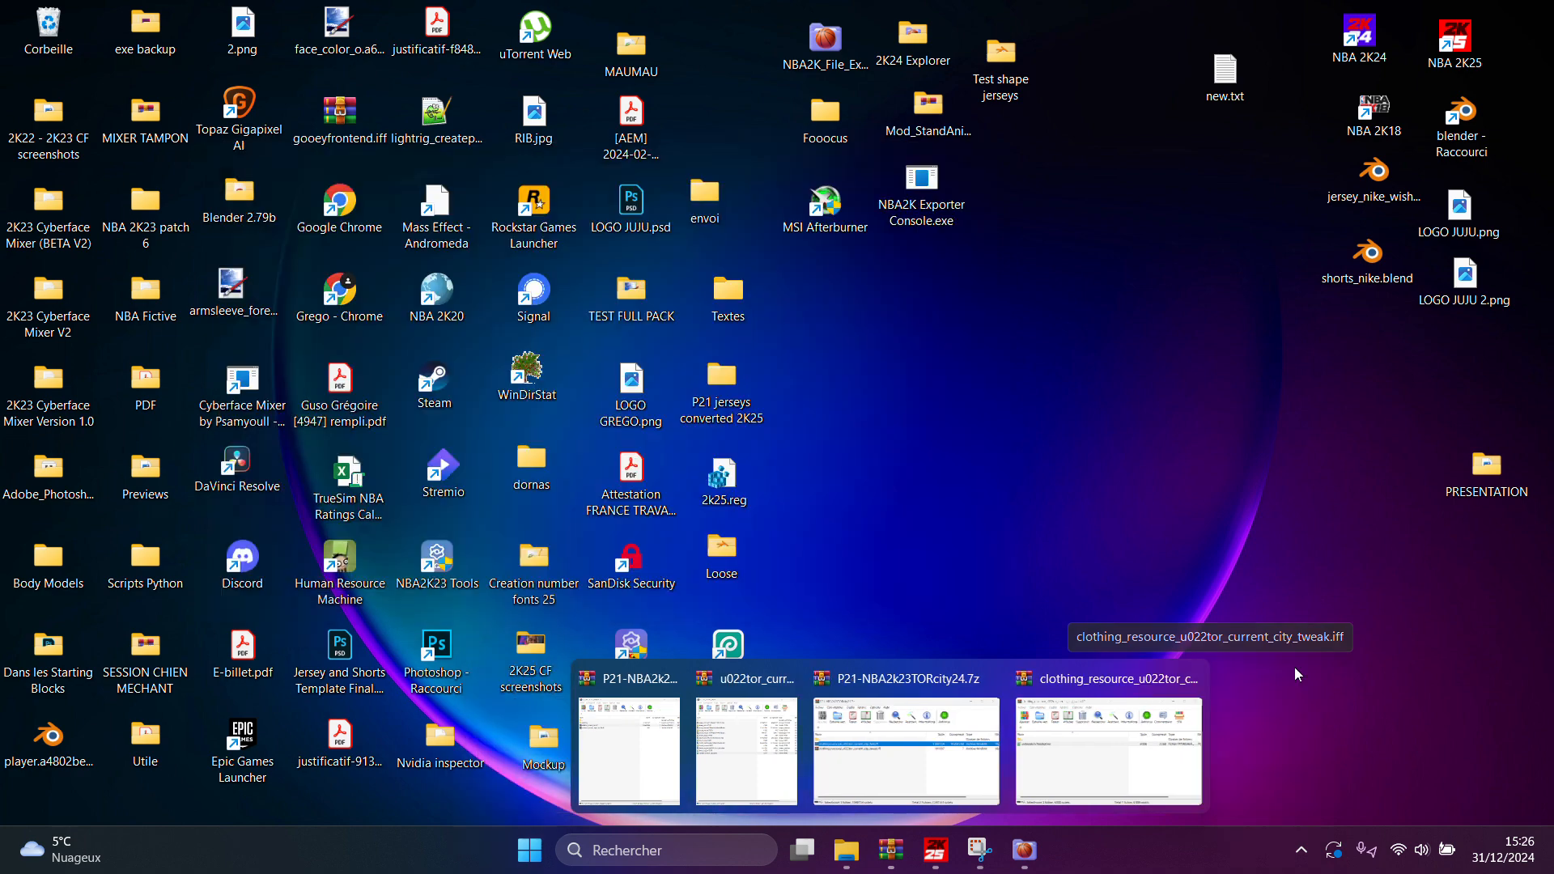
# Open the clothing_resource_u022tor_current_city_tweak.iff archive from the mods clothing folder in WinRAR
pyautogui.click(1191, 678)
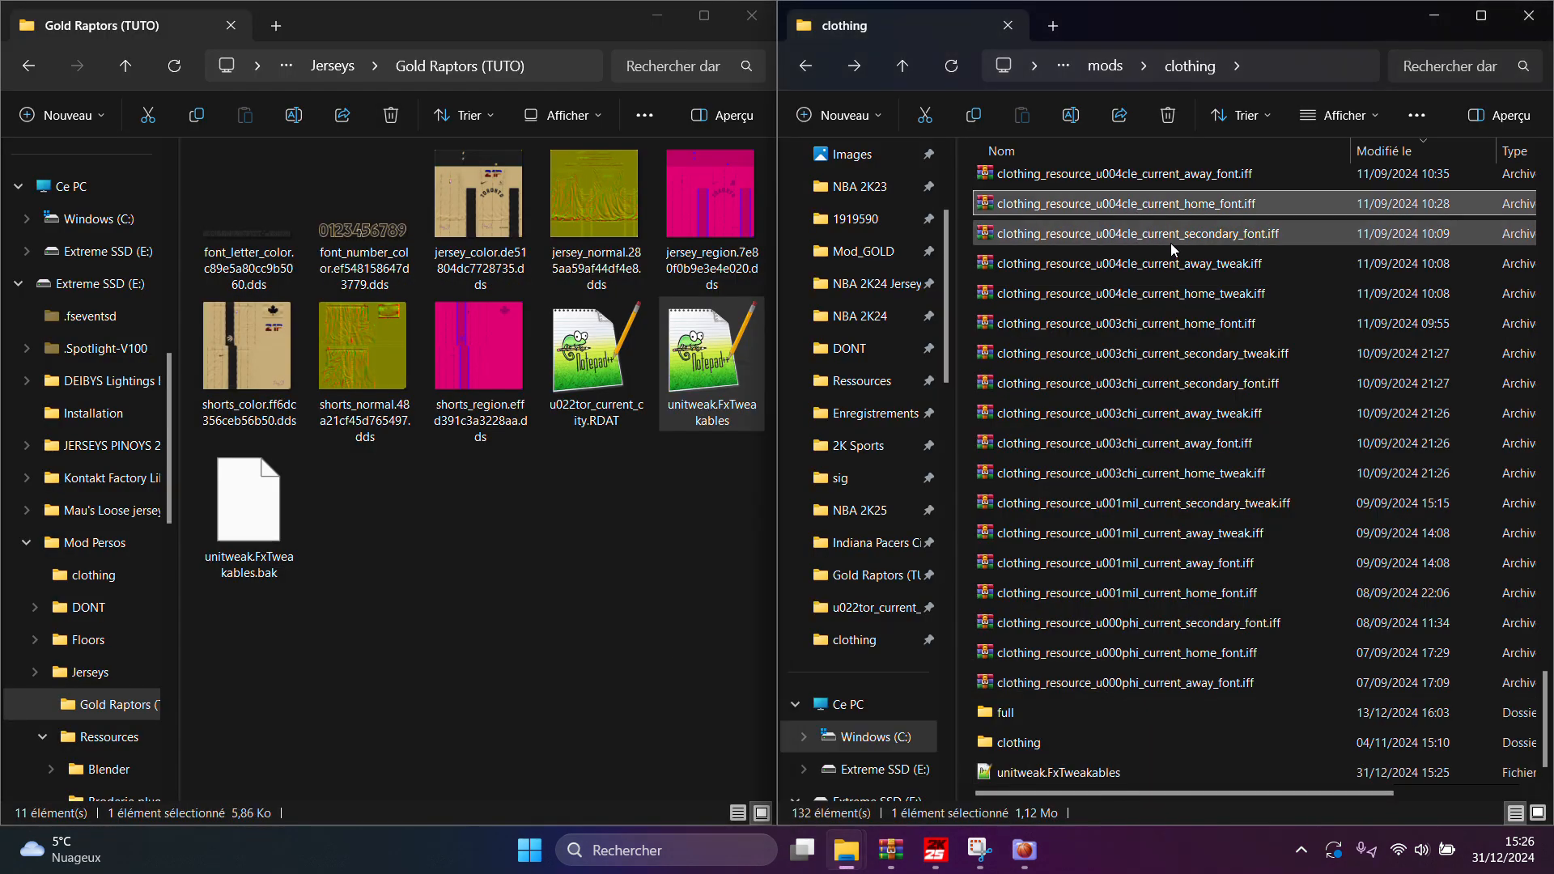
pyautogui.scroll(10, 1171, 243)
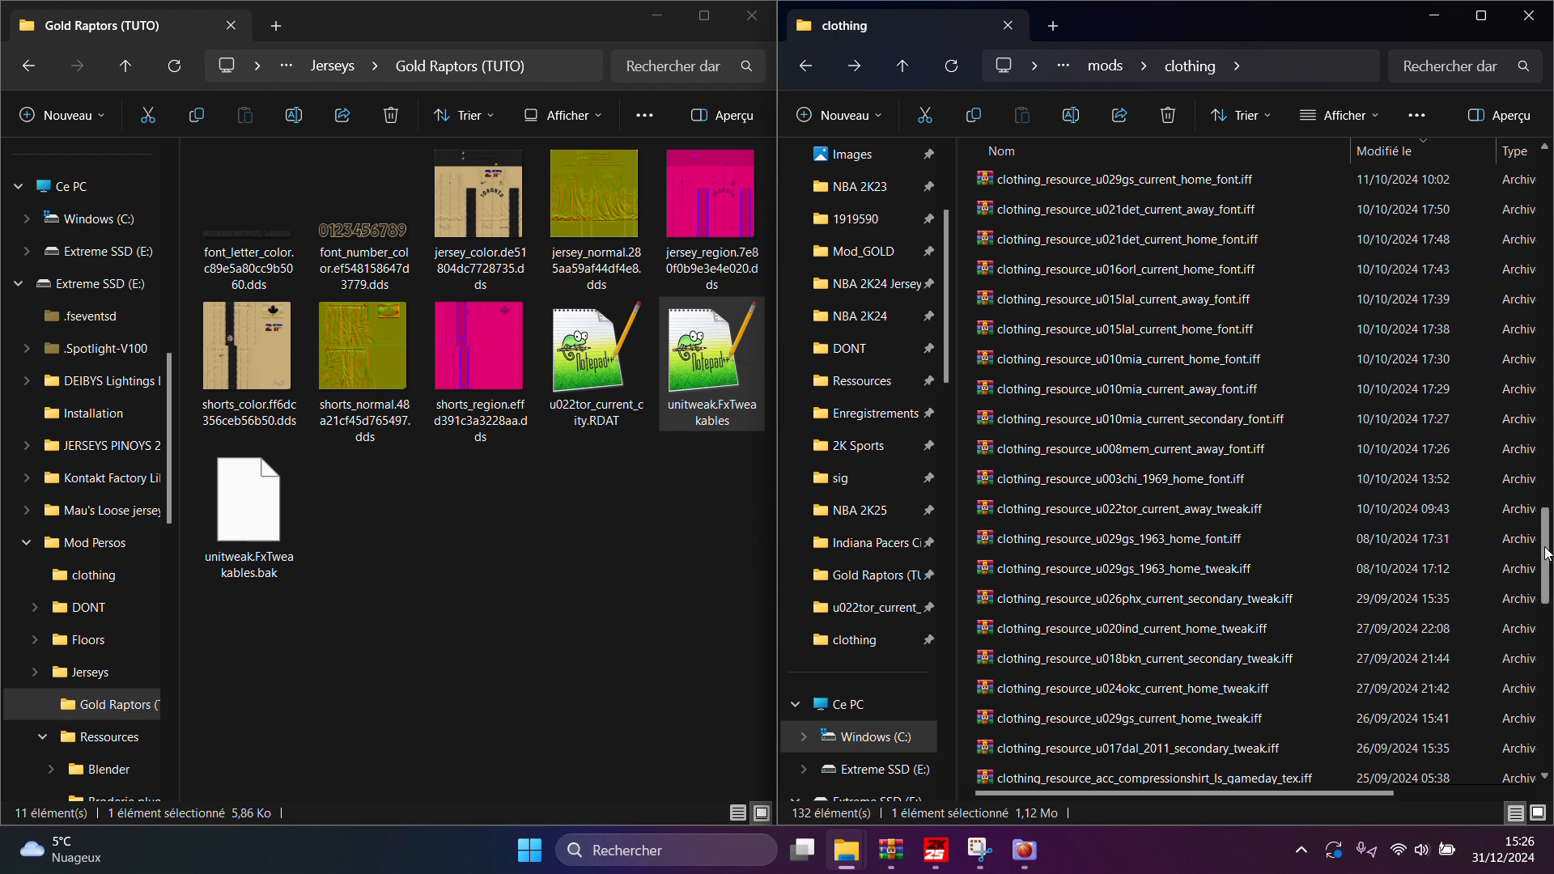
pyautogui.moveTo(1546, 546); pyautogui.dragTo(1545, 195)
pyautogui.doubleClick(1182, 183)
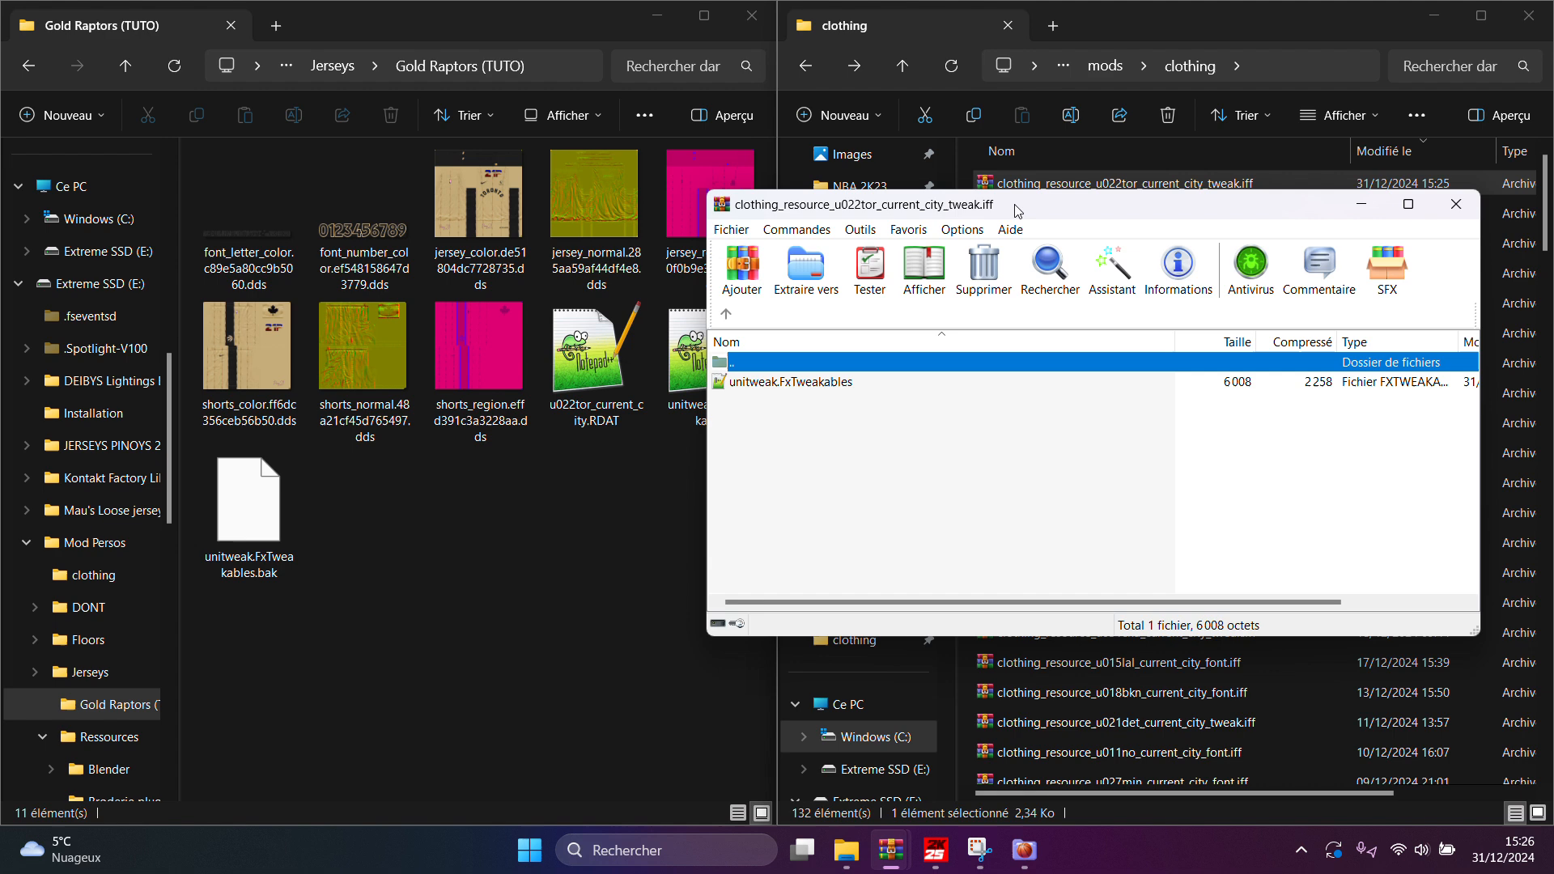
# Replace unitweak.FxTweakables in the open archive with the Gold Raptors (TUTO) version, keeping the default archive settings, and switch to NBA 2K25
pyautogui.moveTo(1018, 211); pyautogui.dragTo(1140, 302)
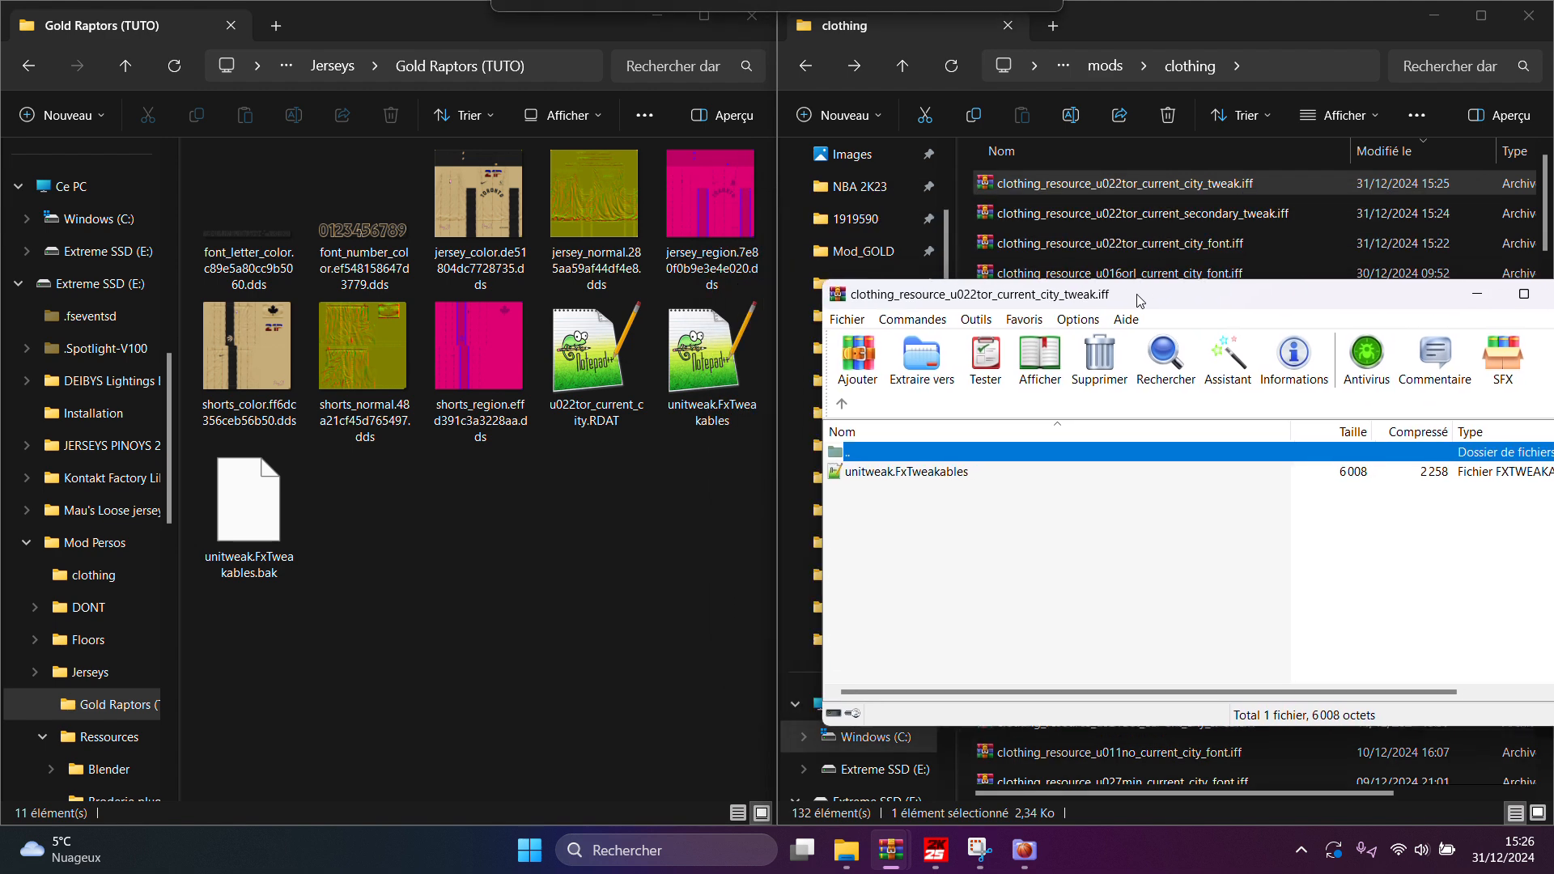
pyautogui.click(712, 364)
pyautogui.moveTo(1045, 560); pyautogui.dragTo(1046, 562)
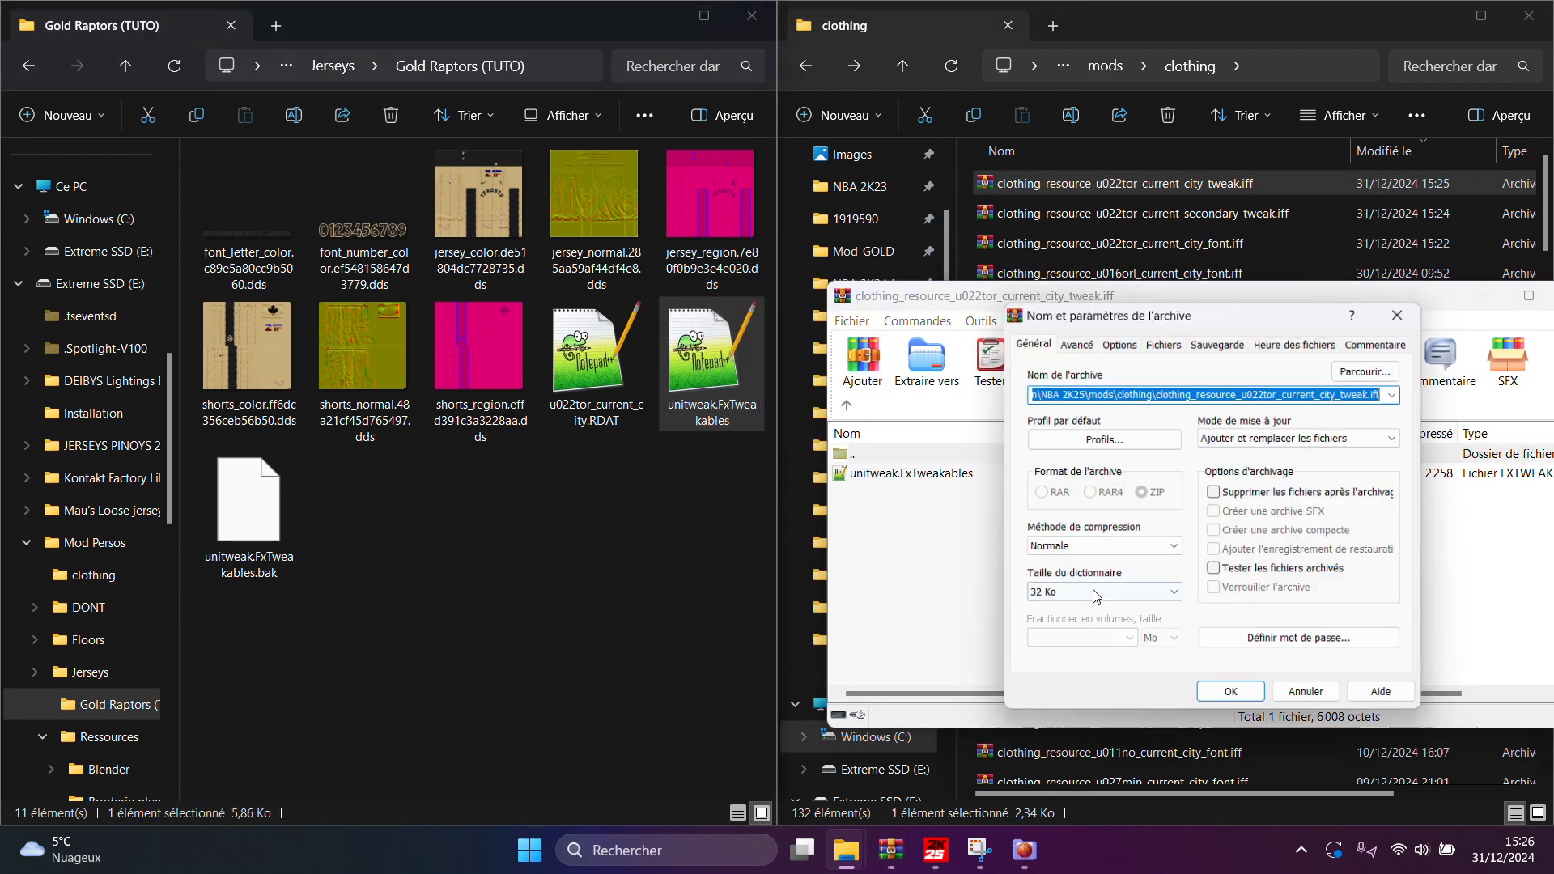
pyautogui.click(1226, 690)
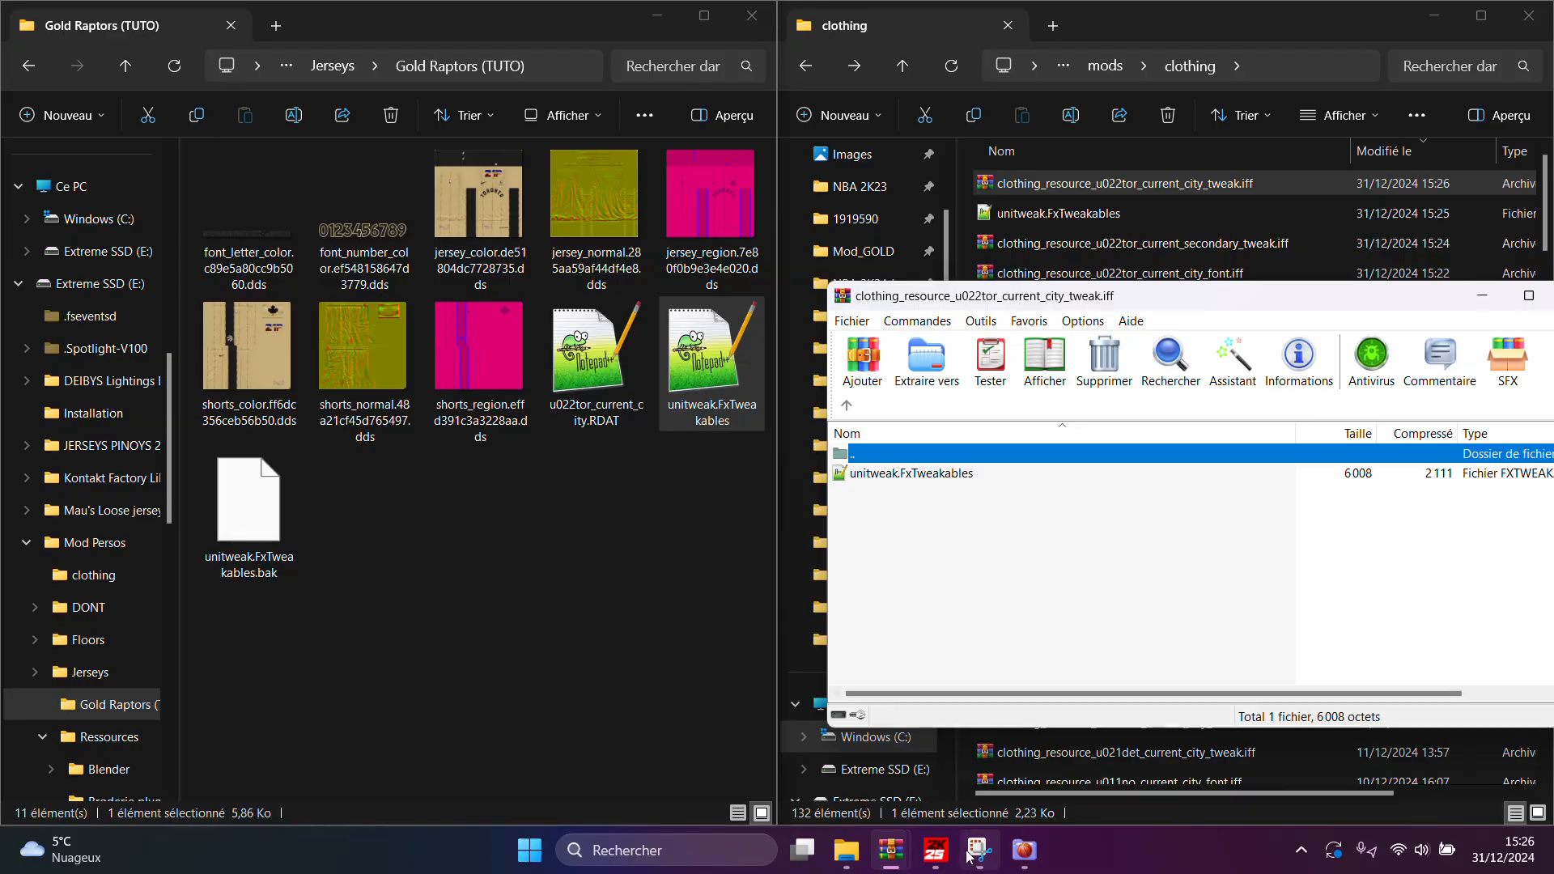
pyautogui.click(937, 848)
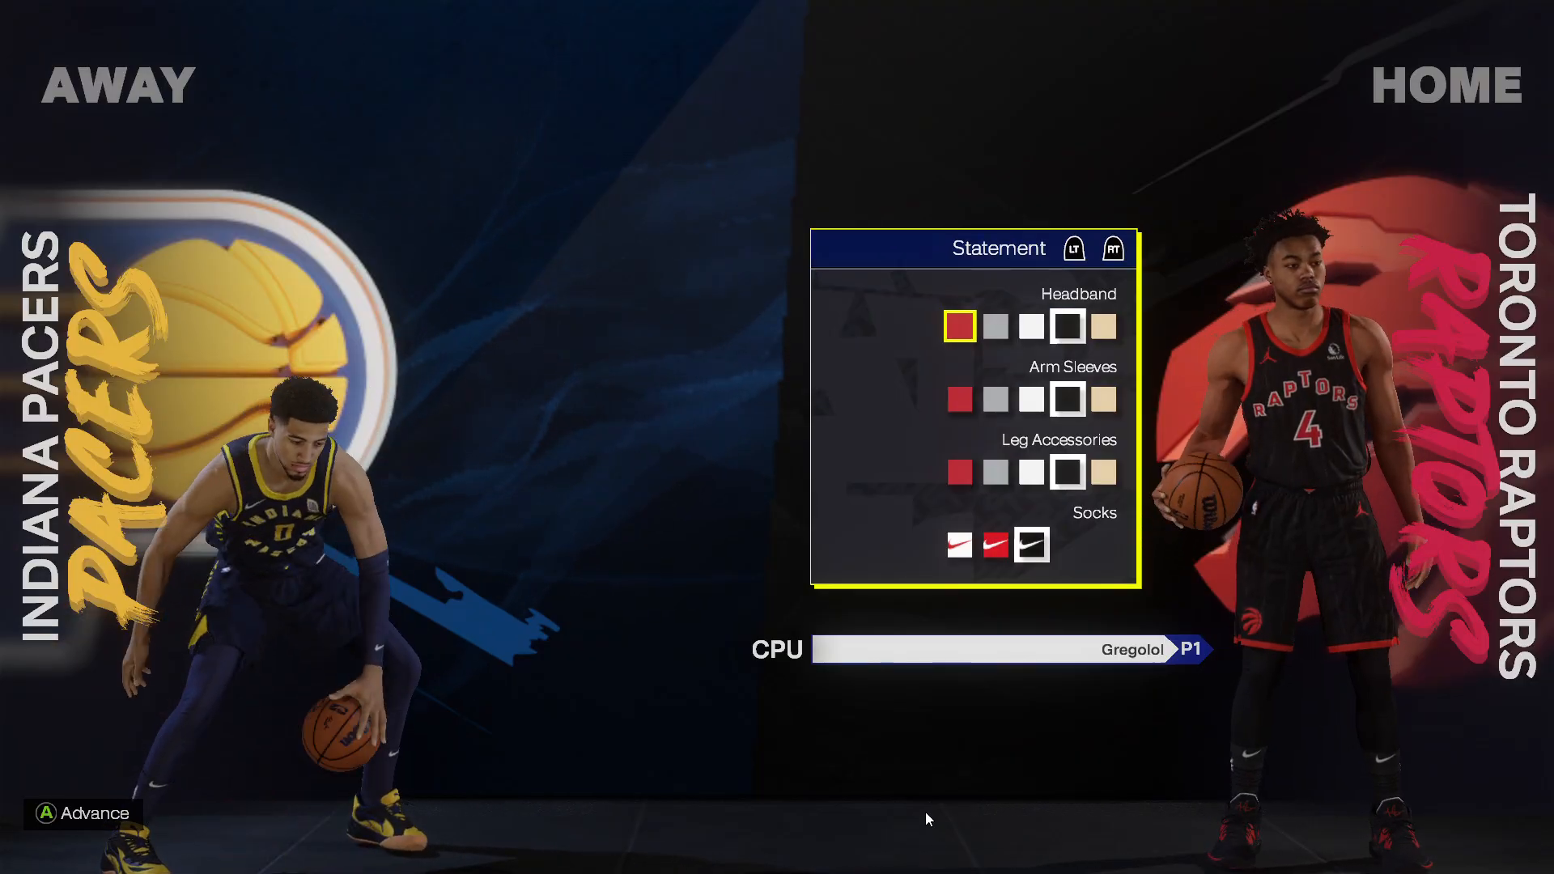